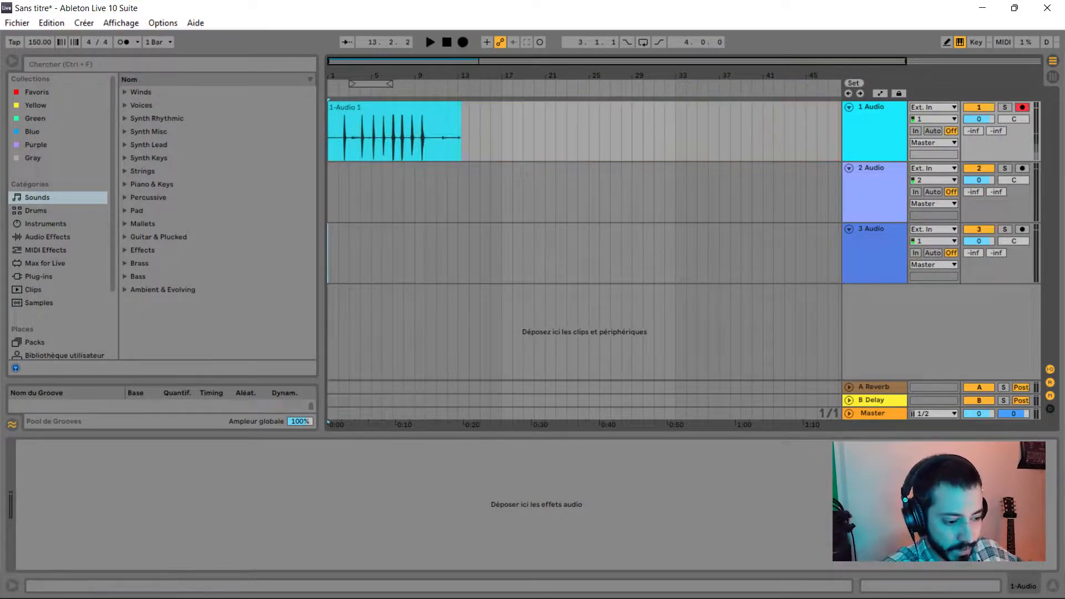
Solo the first audio track and audition the recorded hits around bars 7 and 4.
scroll(367, 133, "up", 6)
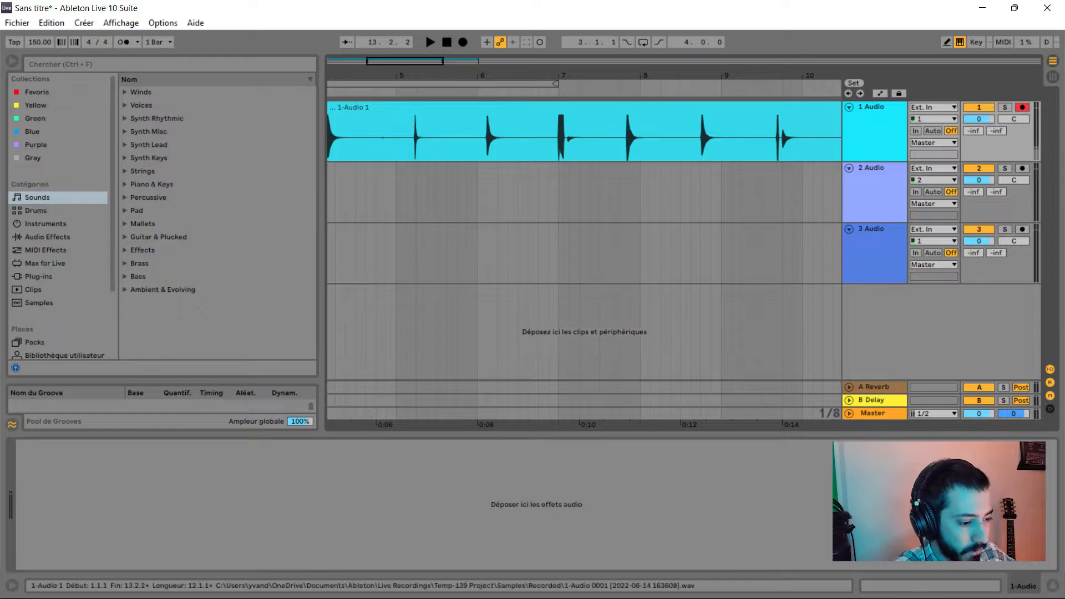
mouse_move(631, 76)
left_mouse_down()
mouse_move(630, 155)
mouse_move(551, 141)
left_mouse_up()
left_click_drag(515, 75, 514, 116)
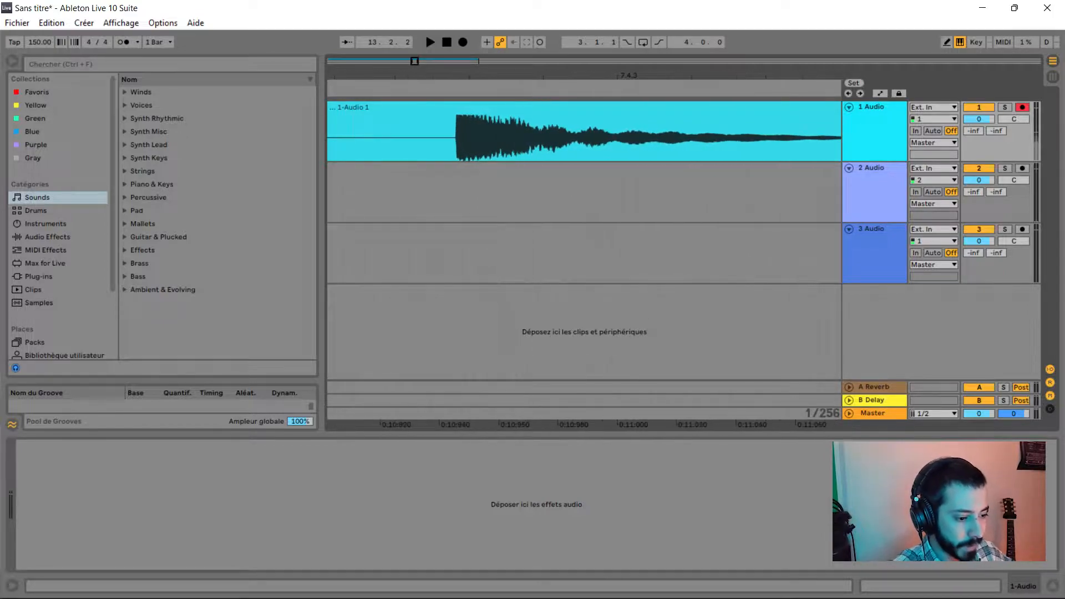
key("space")
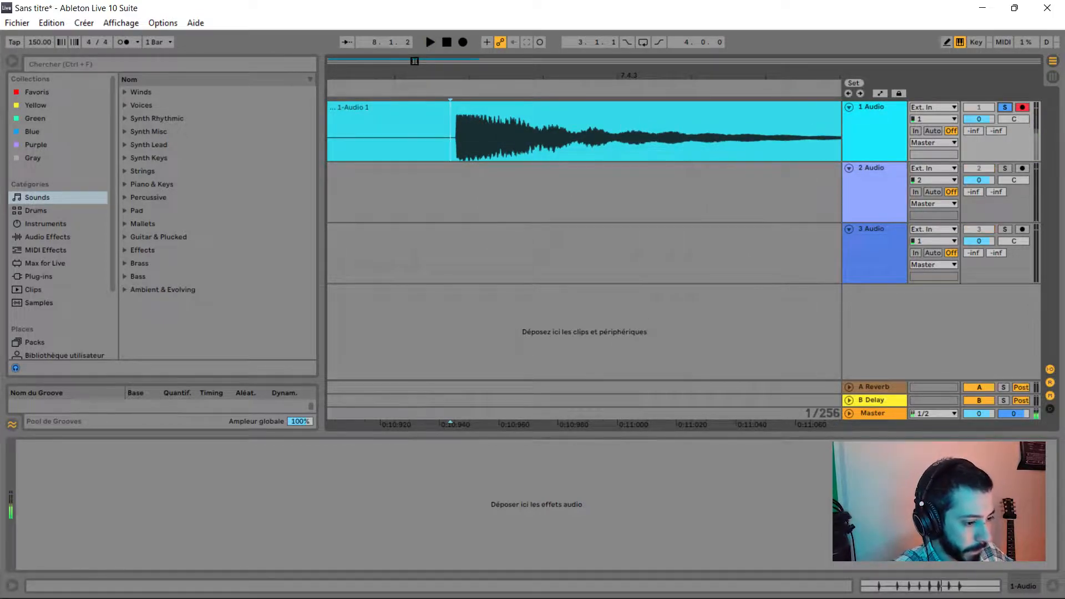
key("space")
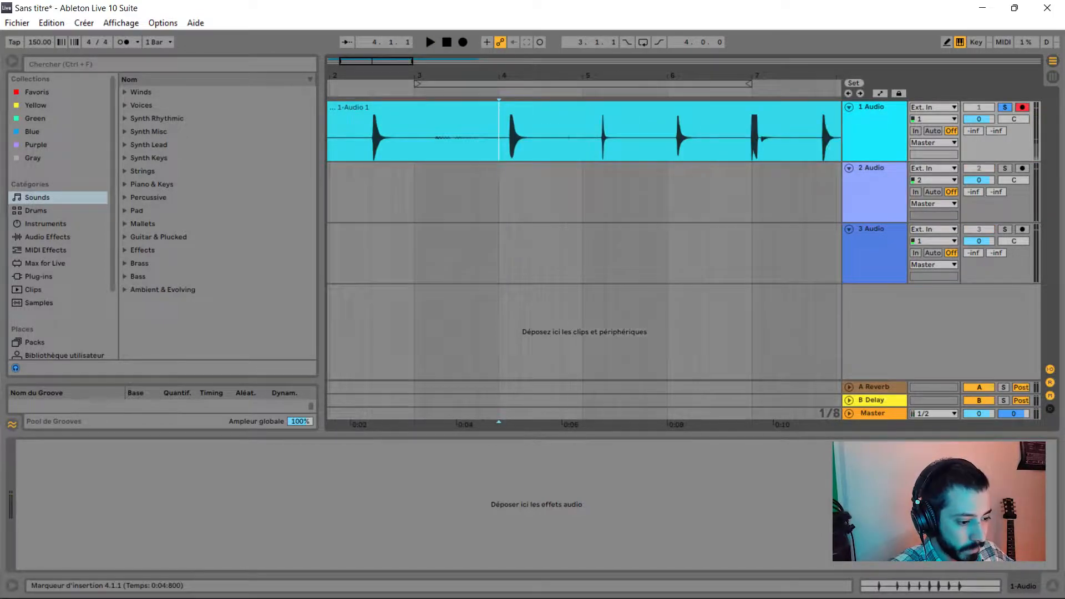
key("space")
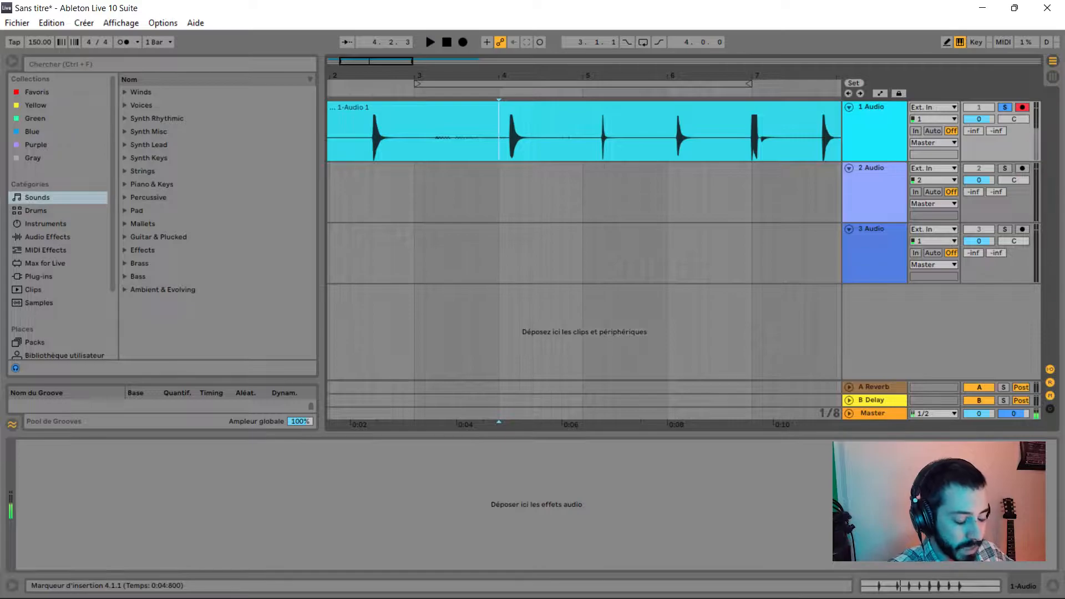
Cut away the audio that precedes the hit at 4.1.3 in the recorded clip.
left_click_drag(507, 76, 341, 133)
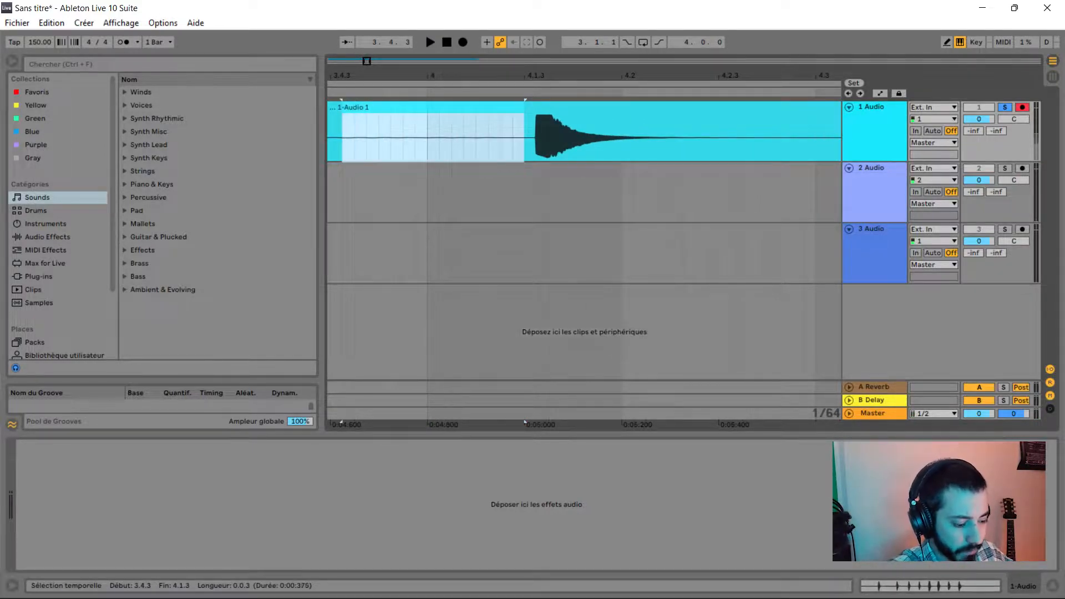
key("Delete")
left_click(536, 105)
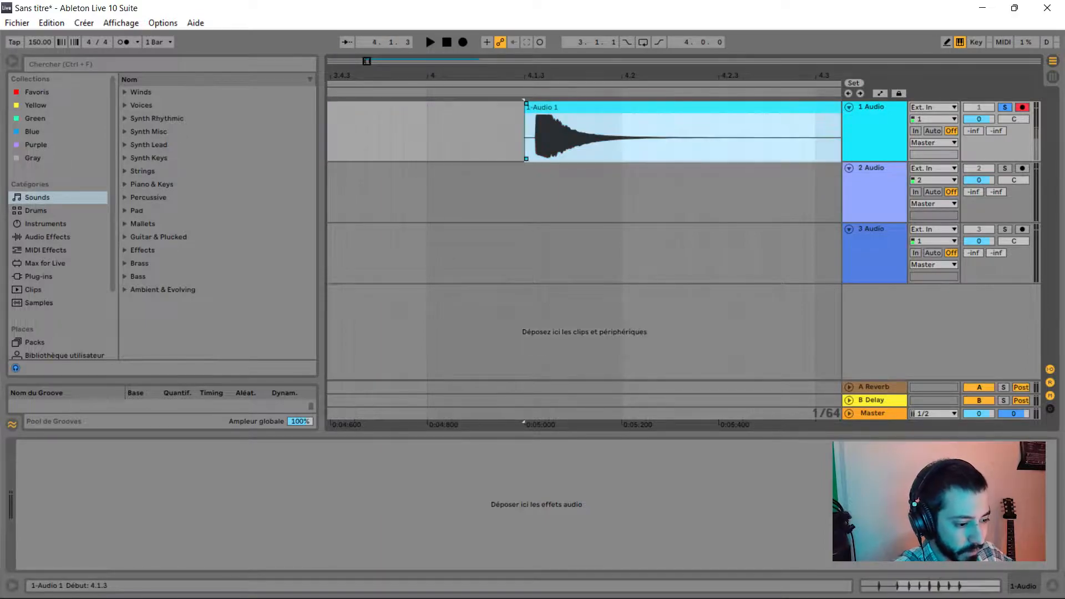
Delete the rest of the recording after the hit, leaving a clip from 4.1.3 to 4.2.3.
left_click_drag(583, 75, 462, 69)
left_click_drag(582, 133, 644, 133)
key("Delete")
left_click(662, 107)
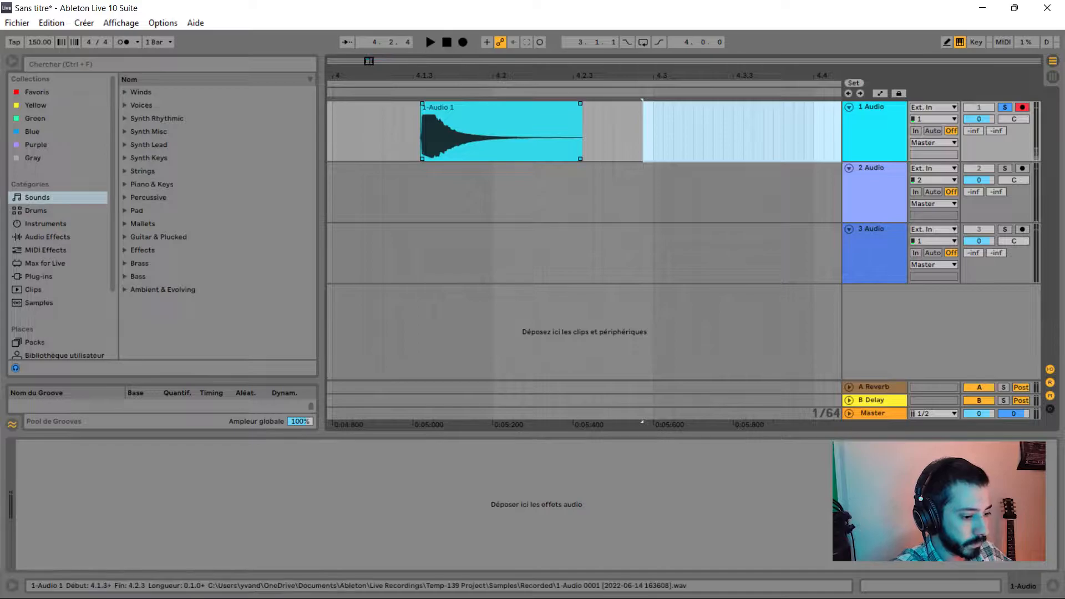
key("Delete")
left_click(557, 107)
Move the isolated hit to 1.1.1 and consolidate it into a clip ending at 1.2.1.
left_click_drag(562, 75, 582, 39)
left_click_drag(546, 107, 334, 130)
left_click_drag(526, 107, 507, 103)
key("ctrl+j")
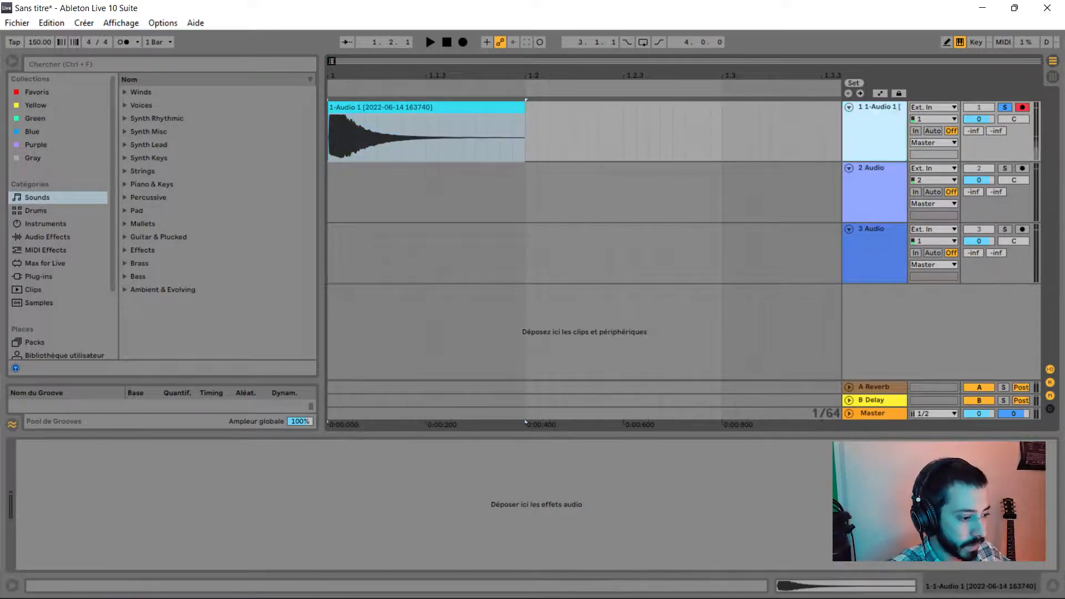
Insert a MIDI track below the first audio track and name it Triger.
right_click(876, 125)
left_click(920, 230)
left_click(849, 170)
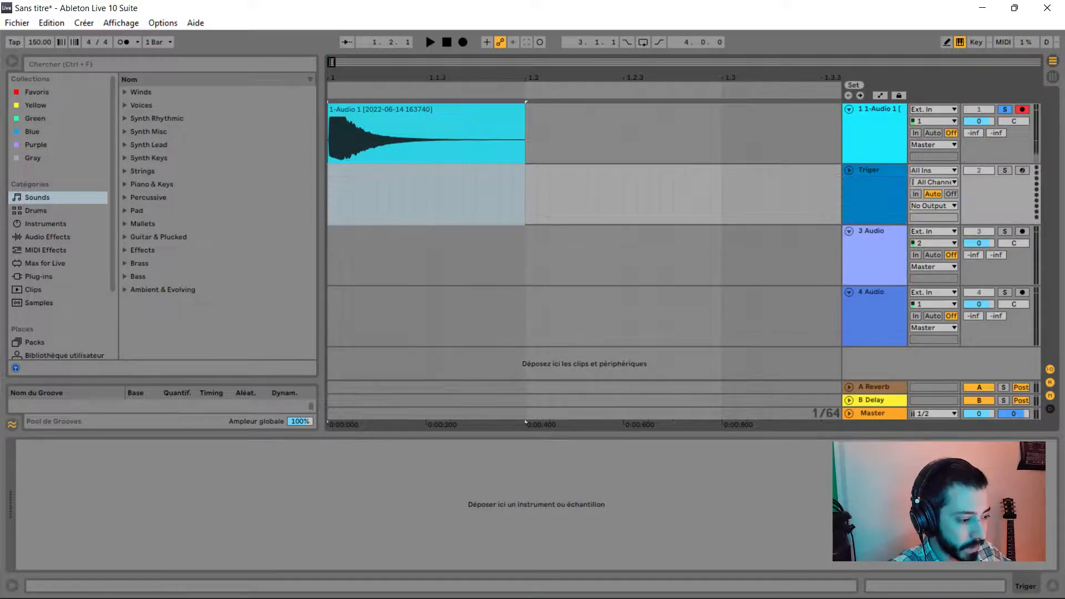
Load the consolidated hit as a sample instrument on the Triger track and unsolo the first audio track.
left_click(871, 177)
left_click_drag(413, 109, 499, 499)
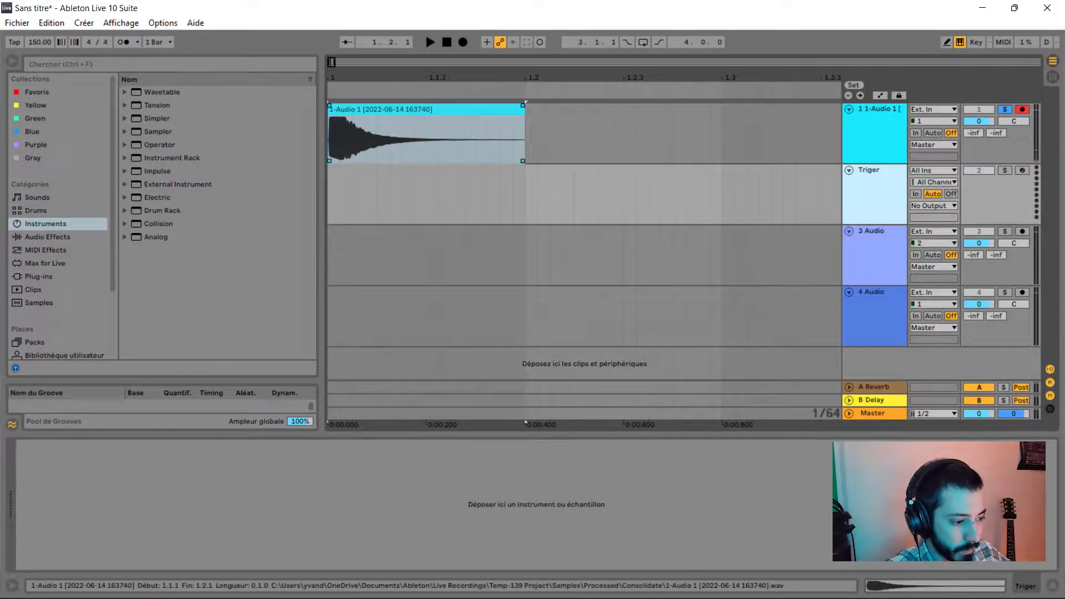
key("ctrl+a")
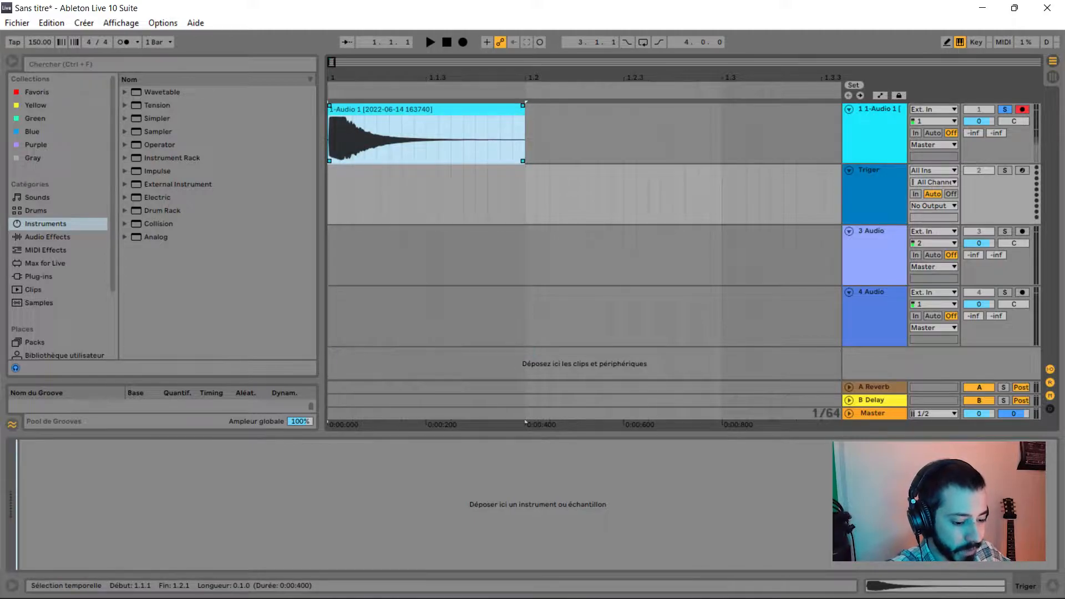
left_click_drag(524, 423, 524, 444)
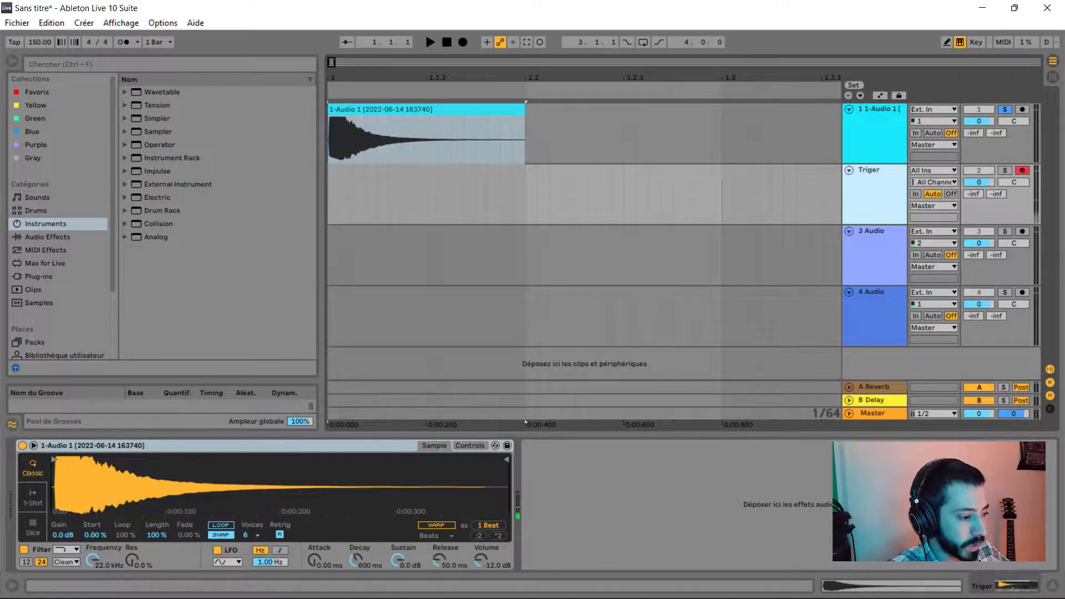
left_click(1004, 109)
left_click(874, 170)
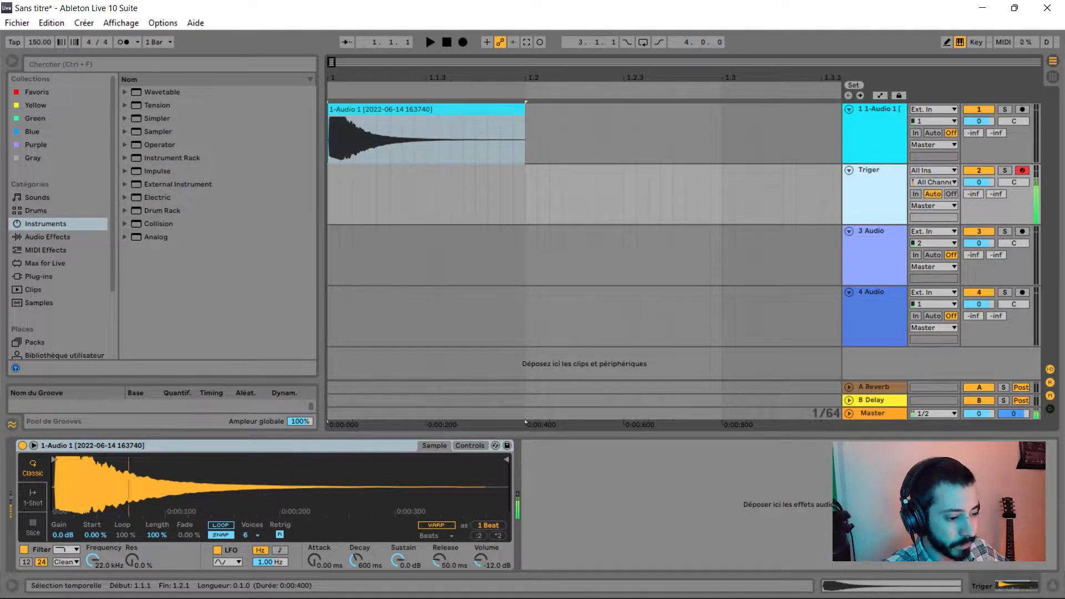
Create a MIDI clip on the Triger track and enter a C#3 note from 1.1.1 to 1.1.3.
key("shift+Down")
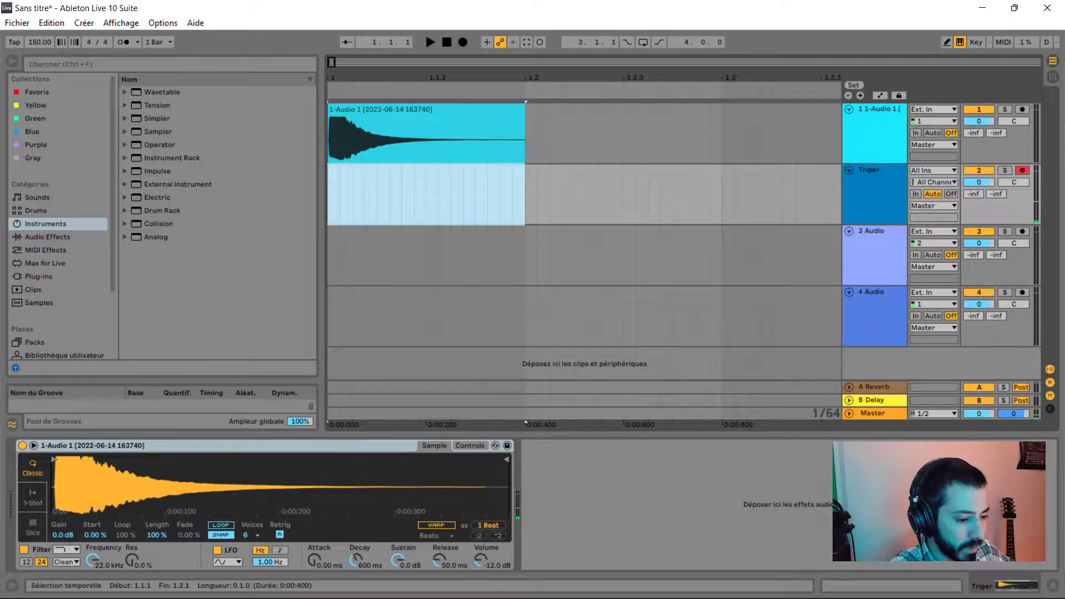
key("ctrl+shift+m")
left_click_drag(555, 435, 554, 174)
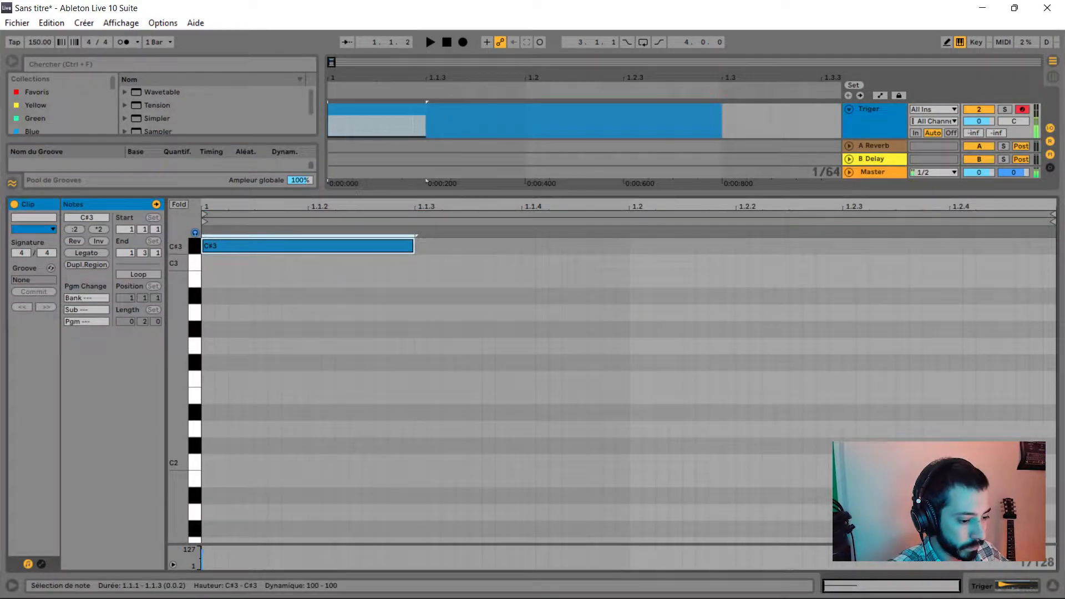
Duplicate the C#3 note so copies start at 1.1.4 and 1.2.2, and play the pattern.
key("ctrl+d")
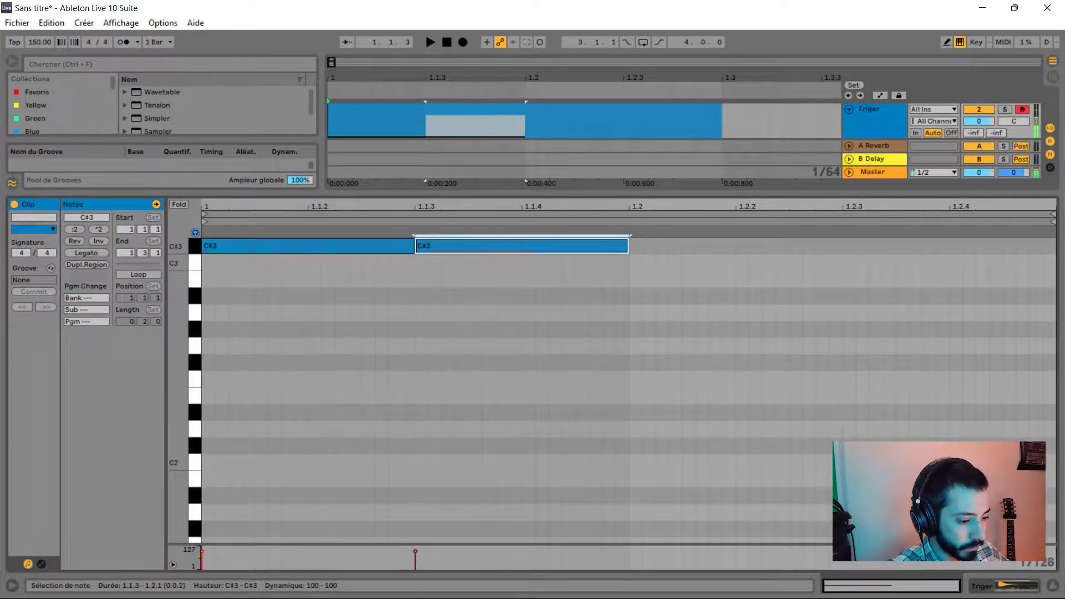
key("Right")
key("ctrl+d")
key("space")
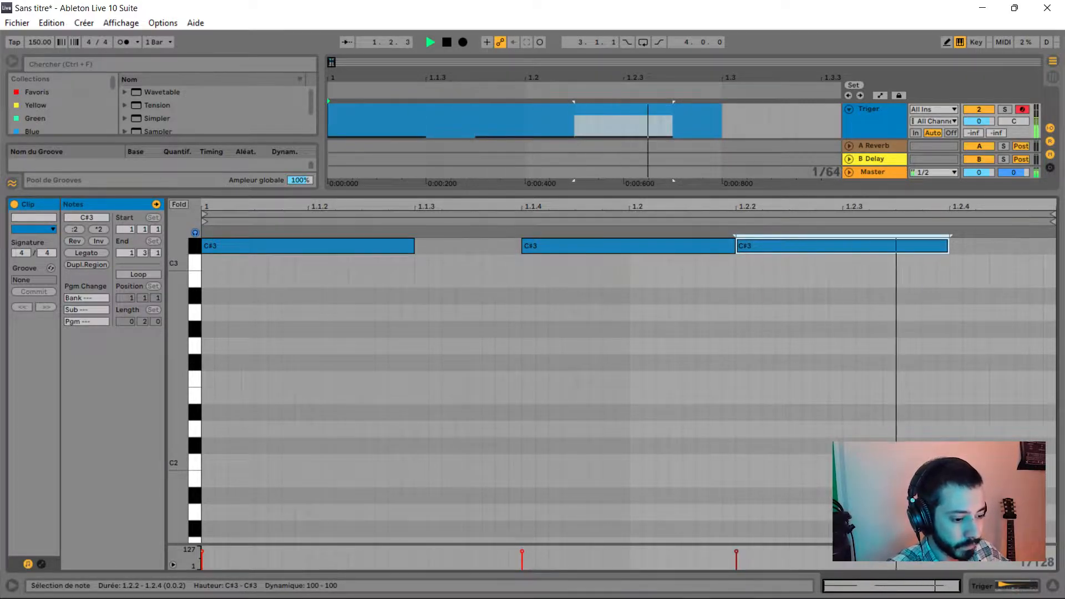
Mute the first audio track, show the Triger track's devices and listen to the pattern.
left_click(305, 246)
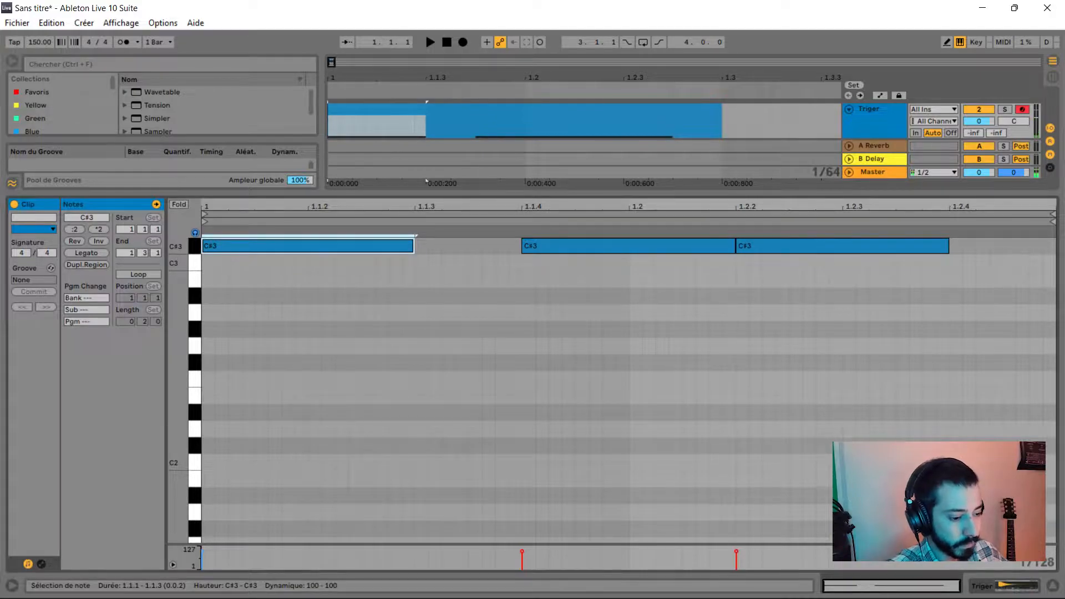
key("shift+Tab")
key("space")
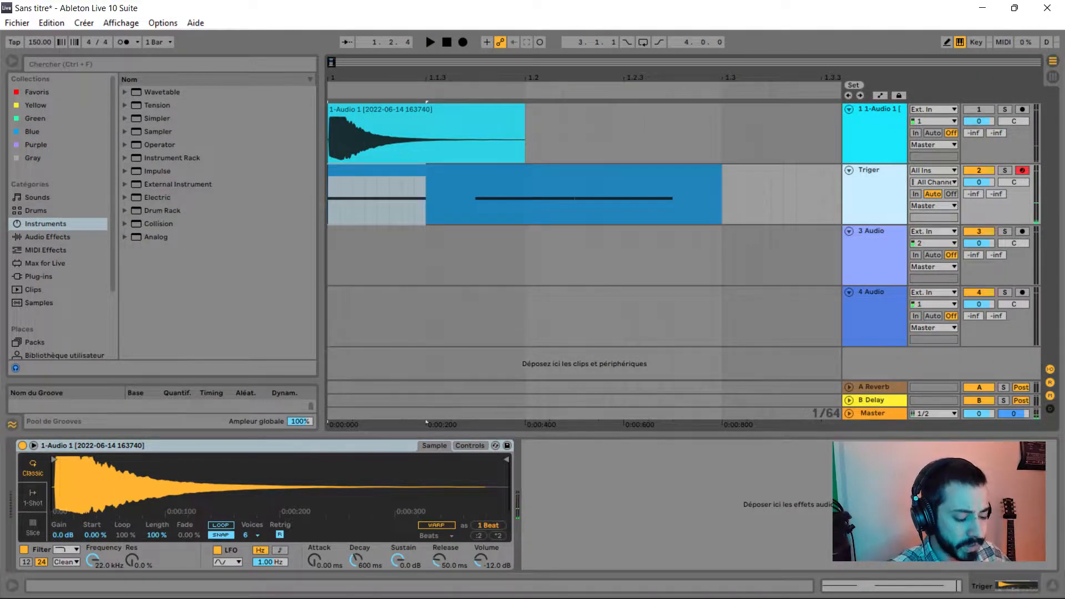
Add OTT_x64 to the Triger track and set its depth to 69 % and downward compression to 63 %.
key("ctrl+f")
type("ott")
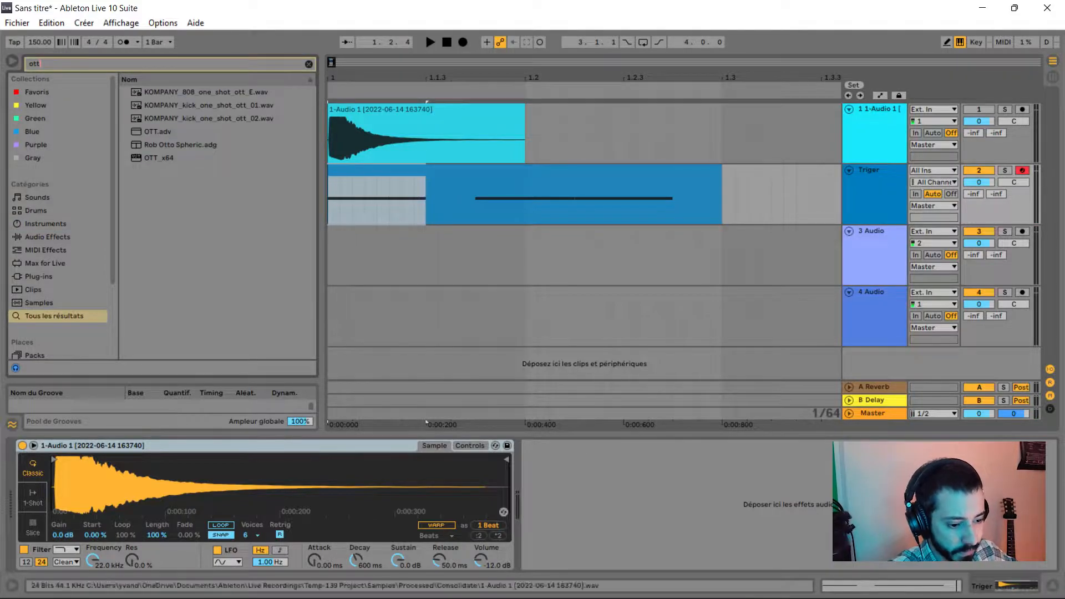
double_click(159, 157)
key("space")
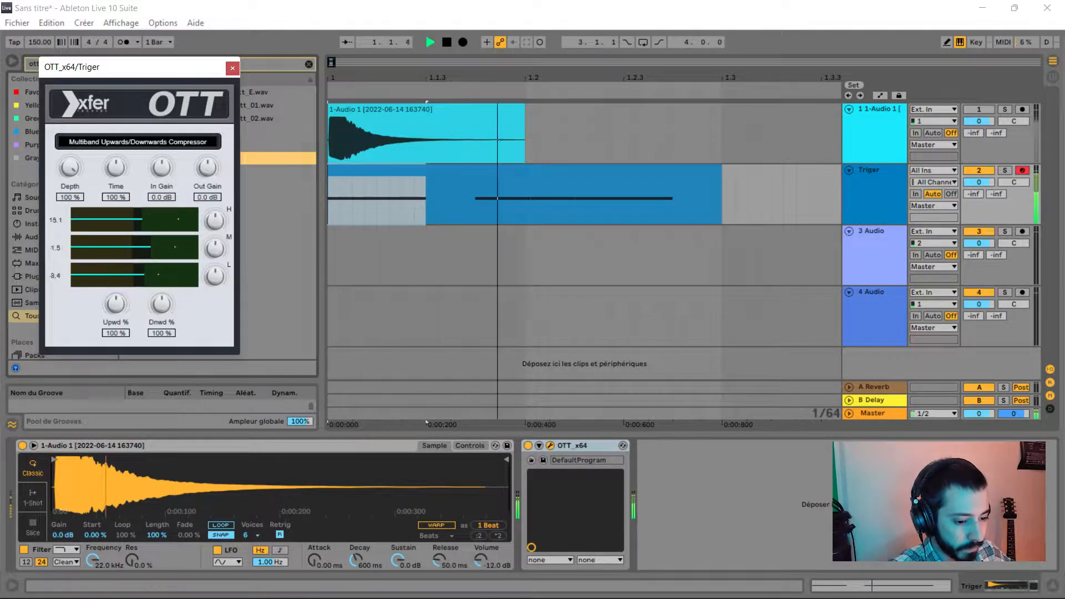
left_click_drag(161, 304, 160, 321)
left_click_drag(70, 168, 69, 183)
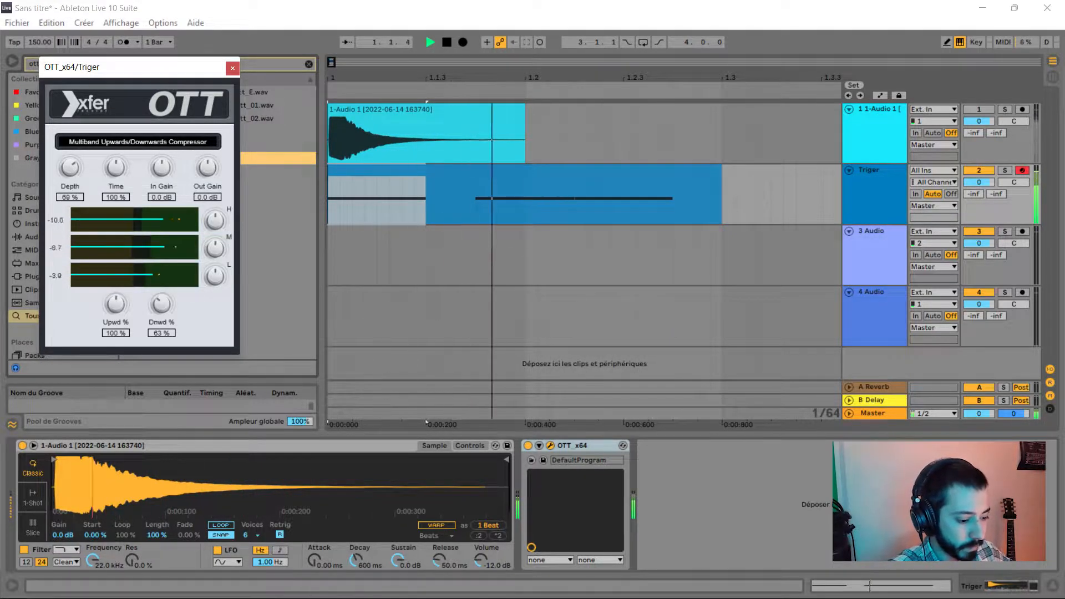
Duplicate the OTT_x64 device on the Triger track and hide the plug-in window.
key("ctrl+d")
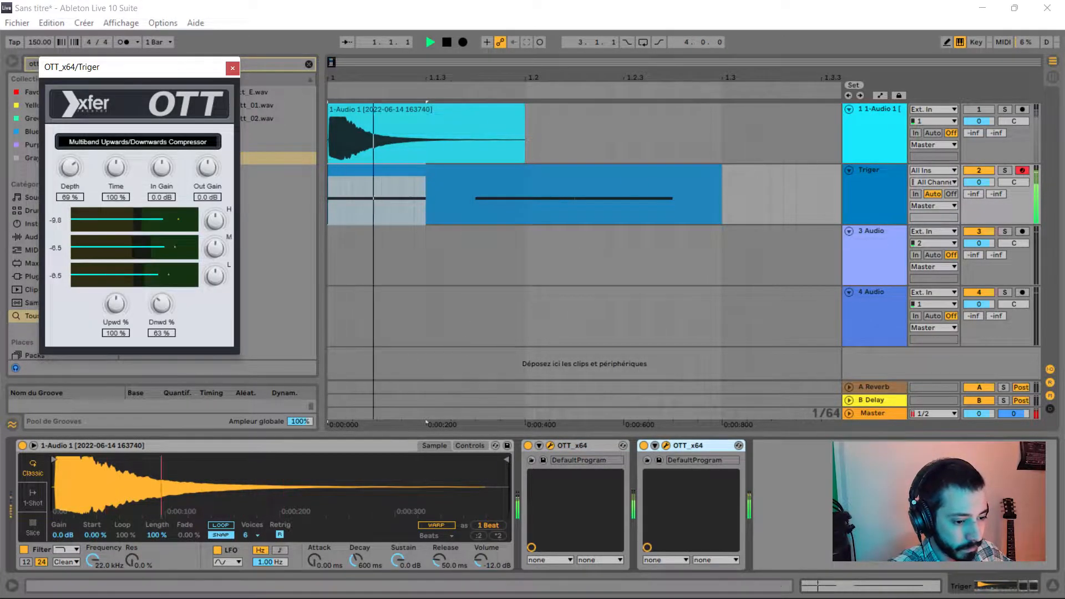
key("ctrl+alt+p")
key("space")
Insert a Reverb before the two OTT devices and set its size to 0.24 and decay time to 200 ms.
key("ctrl+f")
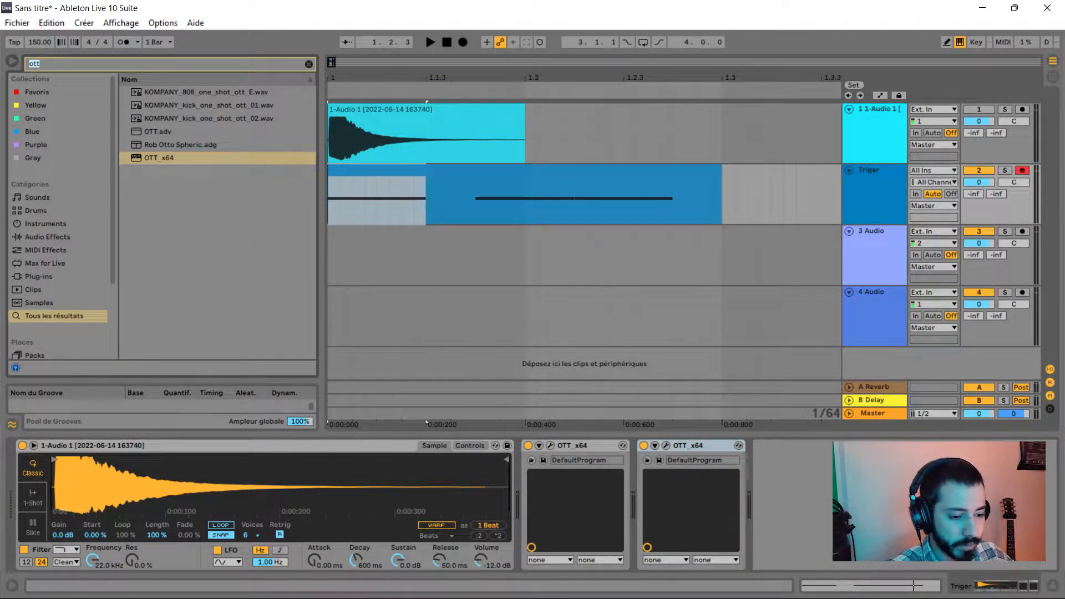
type("rever")
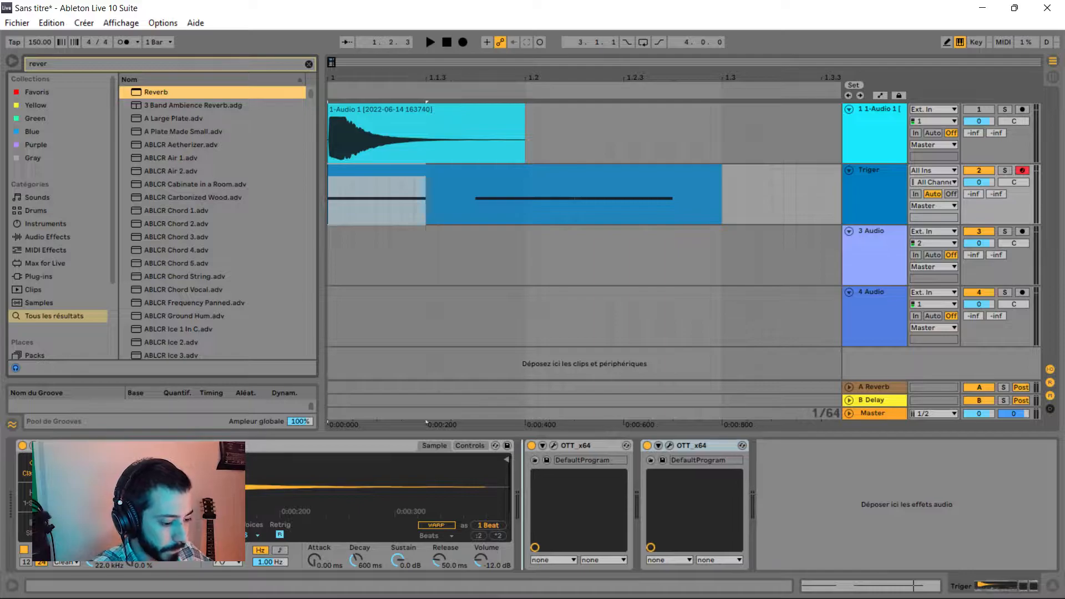
key("Return")
key("space")
left_click_drag(668, 508, 668, 588)
left_click_drag(708, 552, 709, 590)
Enable the Reverb's low cut and set its input filter to 556 Hz with a width of 5.99.
left_click(539, 466)
left_click_drag(553, 491, 550, 490)
key("space")
key("space")
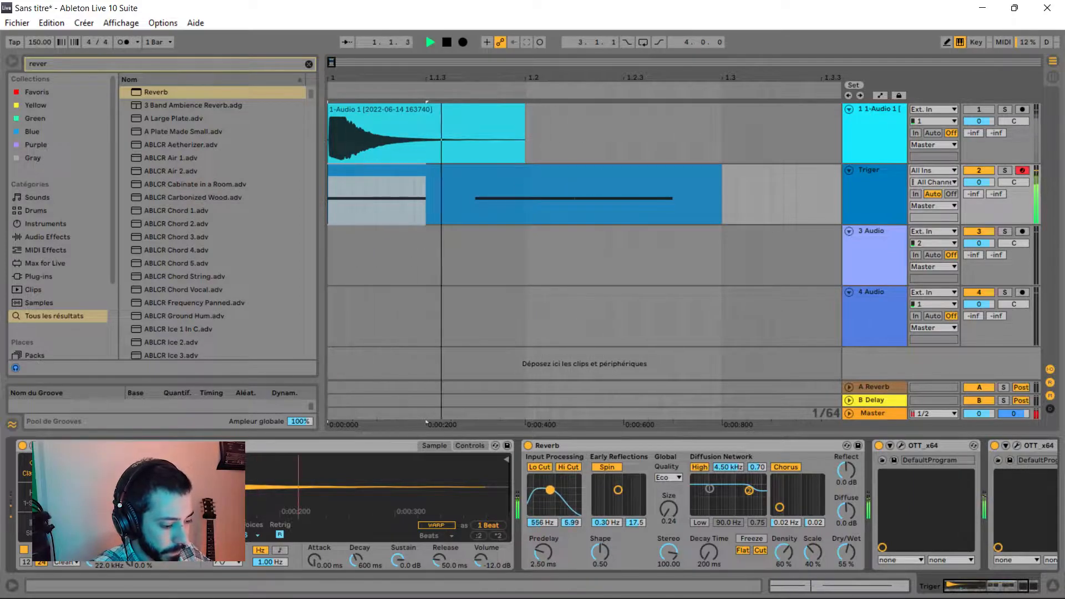
Set the high filter of the Reverb's diffusion network to 1.28 kHz and 0.35 while auditioning the pattern.
key("space")
left_click_drag(749, 491, 736, 505)
key("space")
key("space")
key("space")
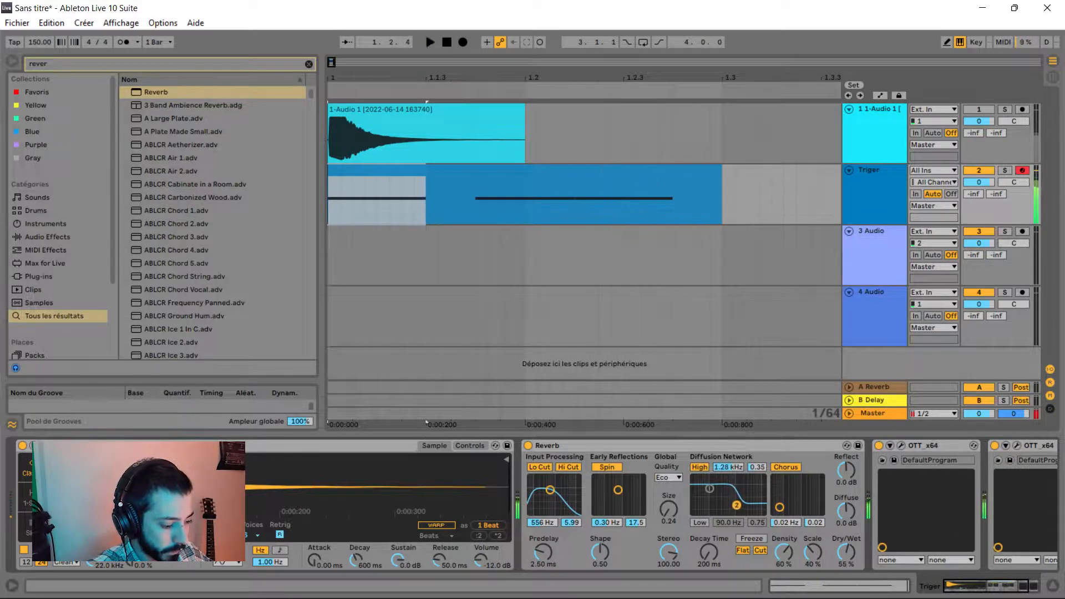
Raise the Reverb's dry/wet amount and replay the pattern to check it.
left_click_drag(845, 552, 845, 515)
key("space")
key("space")
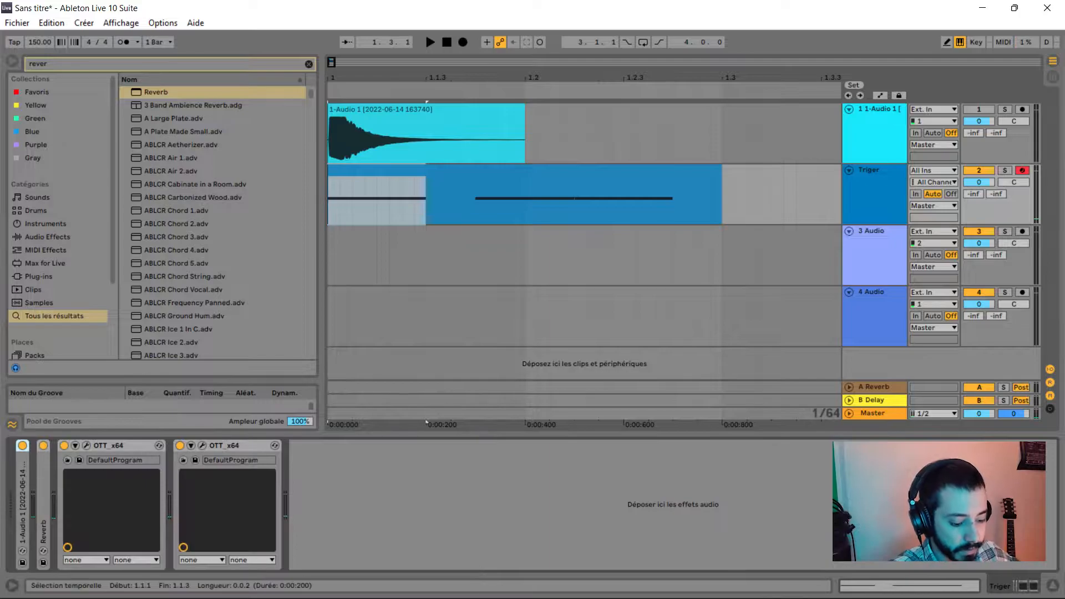
Insert an Overdrive between the Reverb and the first OTT, with its filter at 1.46 kHz and bandwidth 6.17.
key("ctrl+f")
type("over")
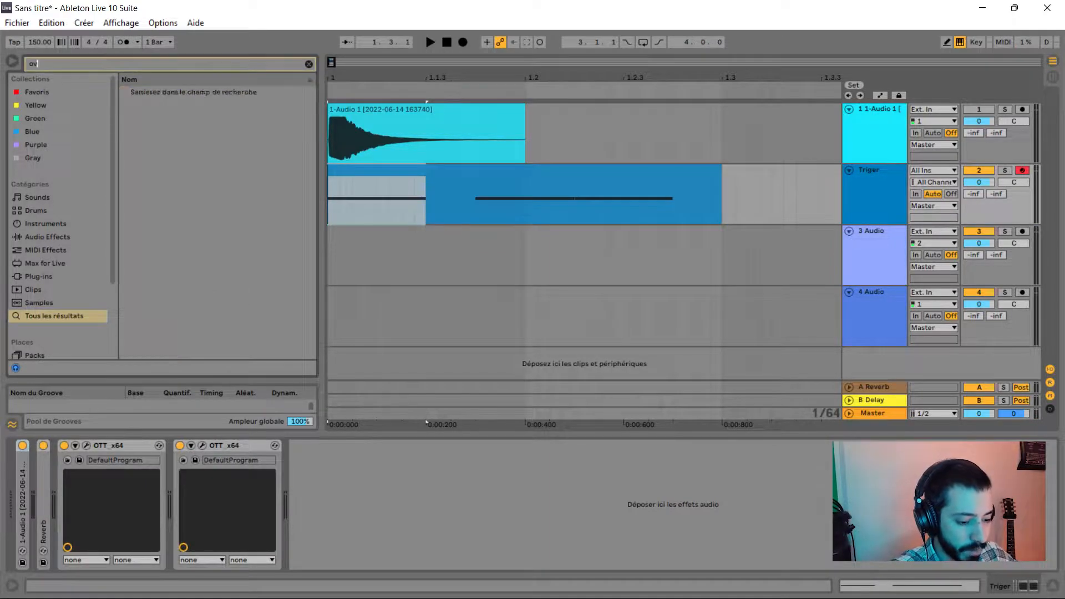
key("Down")
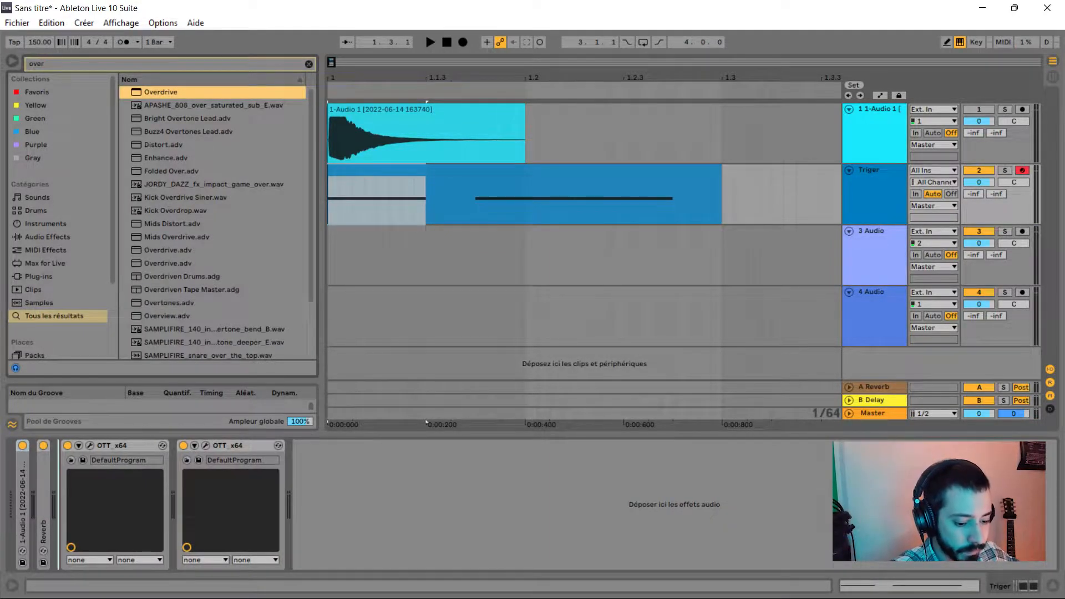
key("Return")
key("space")
left_click_drag(98, 468, 100, 471)
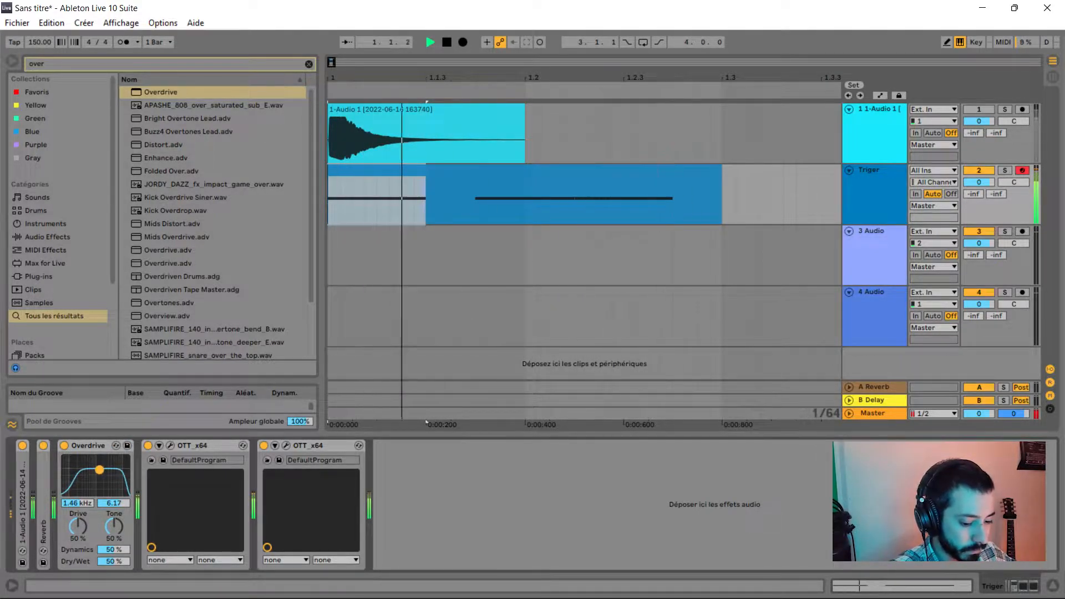
Set the Overdrive's dynamics to 45 % and tone to 37 % while auditioning the pattern.
mouse_move(113, 549)
left_mouse_down()
mouse_move(114, 534)
mouse_move(114, 553)
left_mouse_up()
key("space")
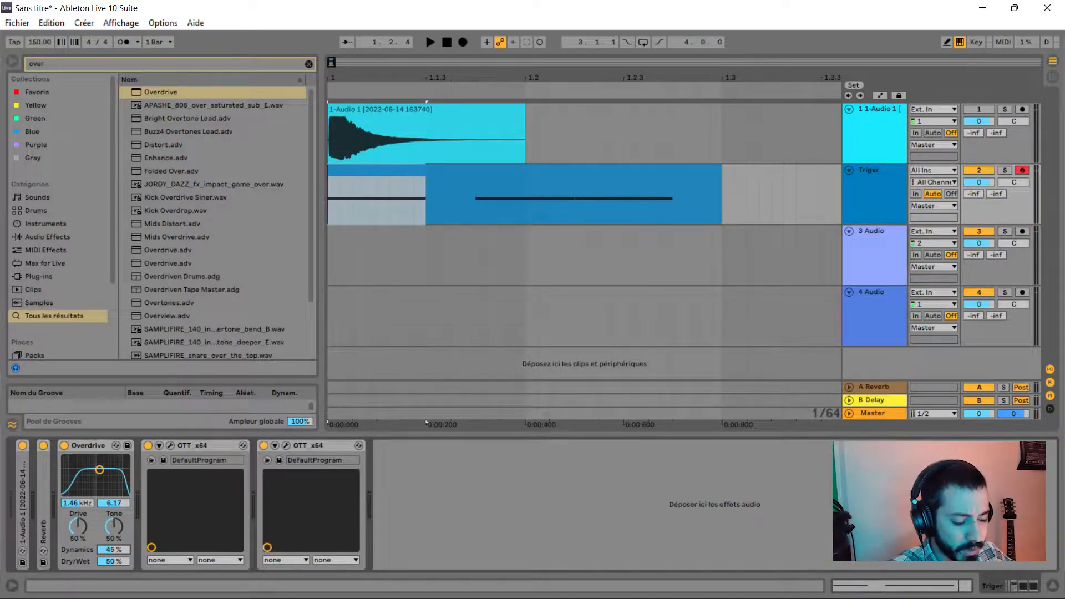
key("space")
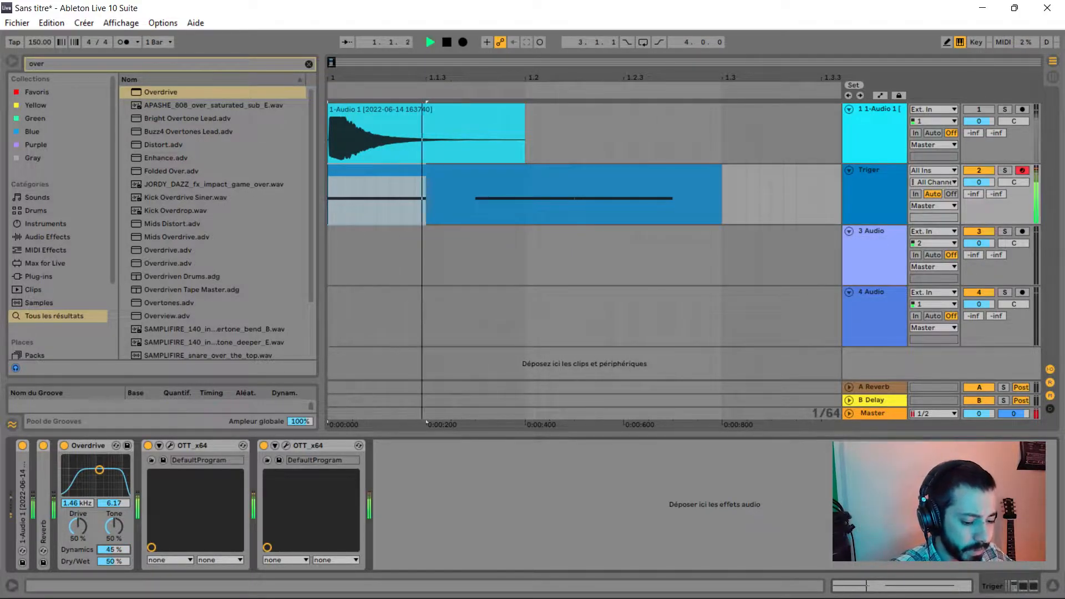
left_click_drag(114, 527, 114, 535)
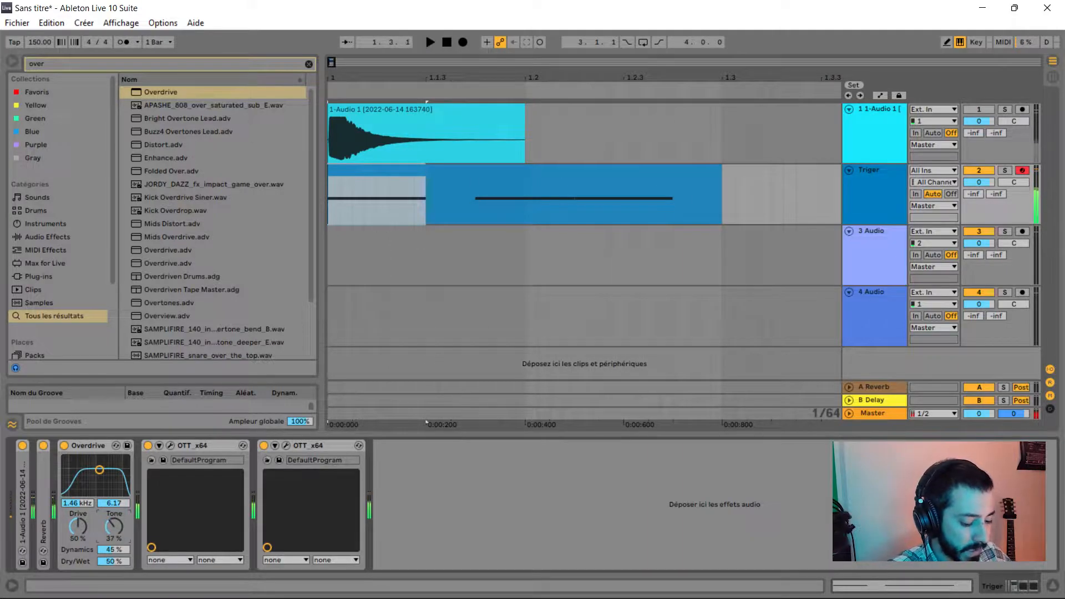
Add a Ping Pong Delay after the second OTT with a 15 ms time and 29 % dry/wet while auditioning the pattern.
type("ping")
key("Return")
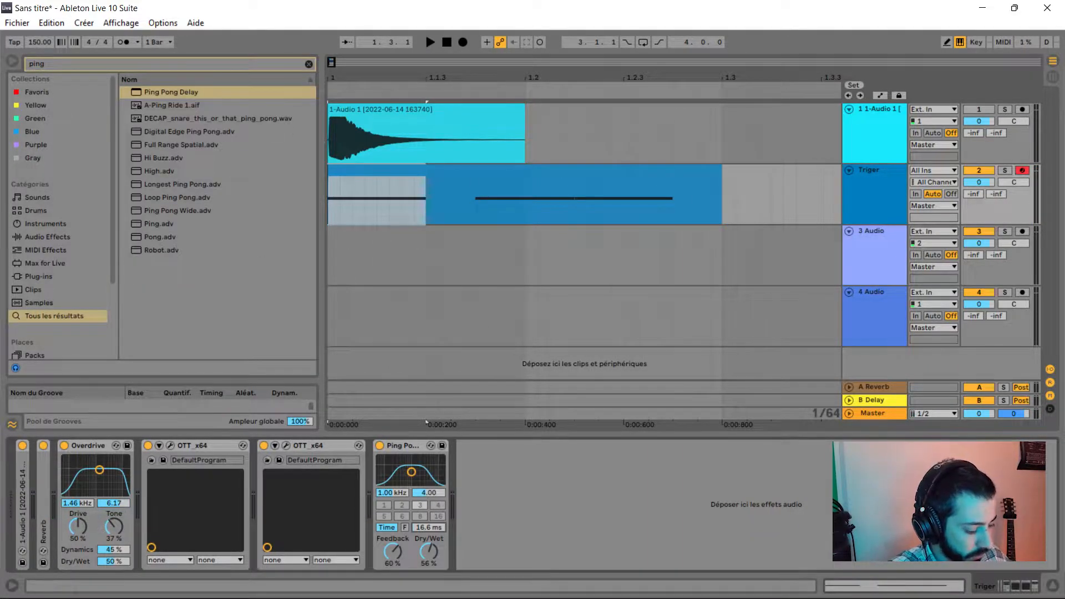
key("space")
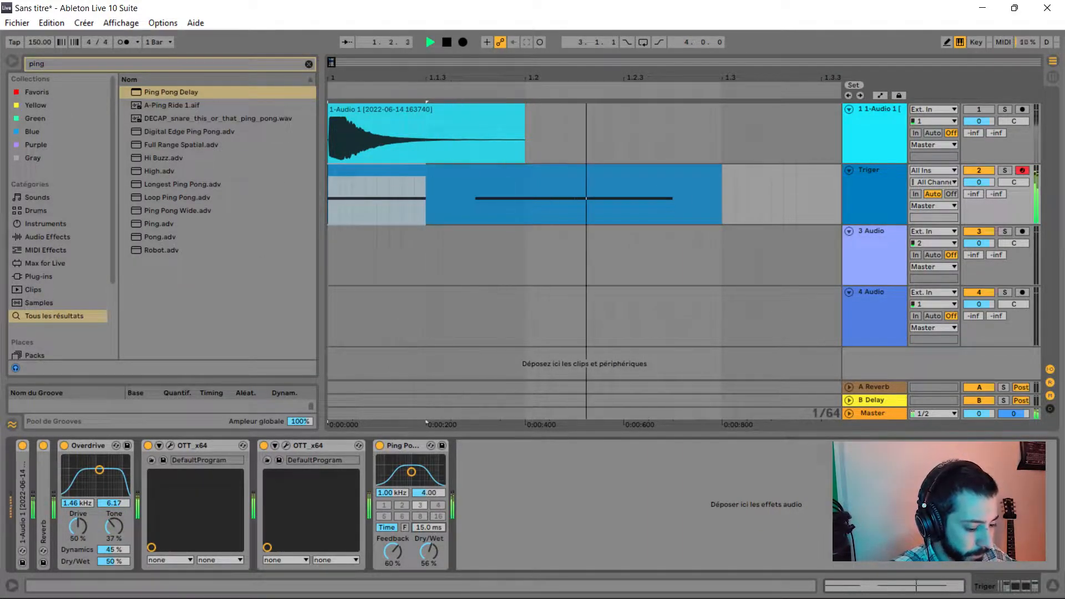
key("space")
key("space")
key("space")
key("space")
left_click_drag(428, 552, 428, 550)
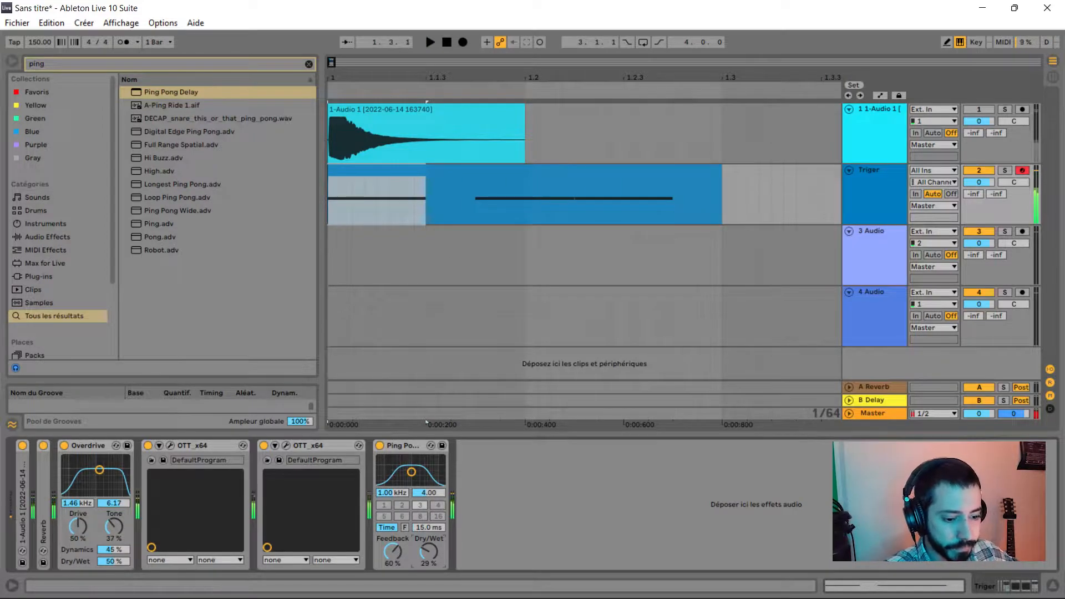
key("space")
Add the Bngrz Disto Chain rack after the Ping Pong Delay, audition the pattern and close the opened OTT windows.
key("ctrl+f")
type("bng")
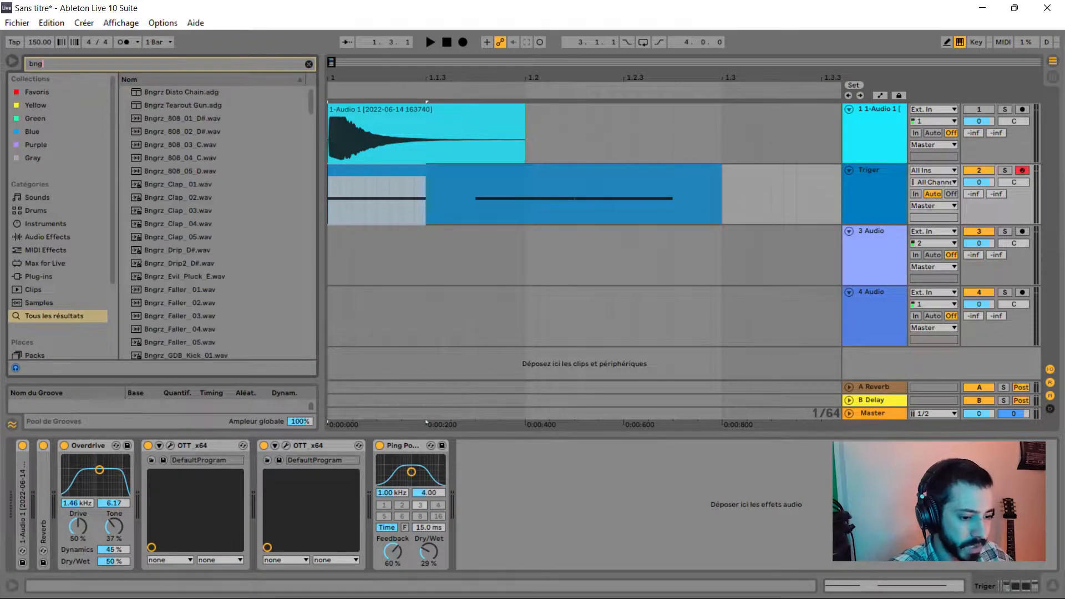
key("Down")
key("Return")
key("space")
key("space")
key("space")
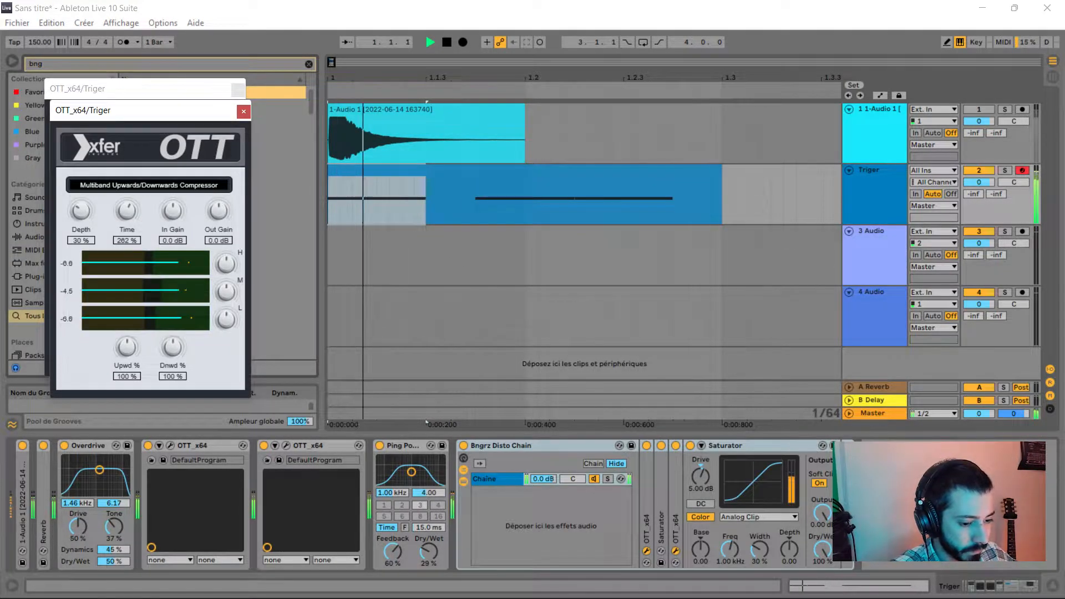
key("space")
left_click(244, 112)
left_click(238, 89)
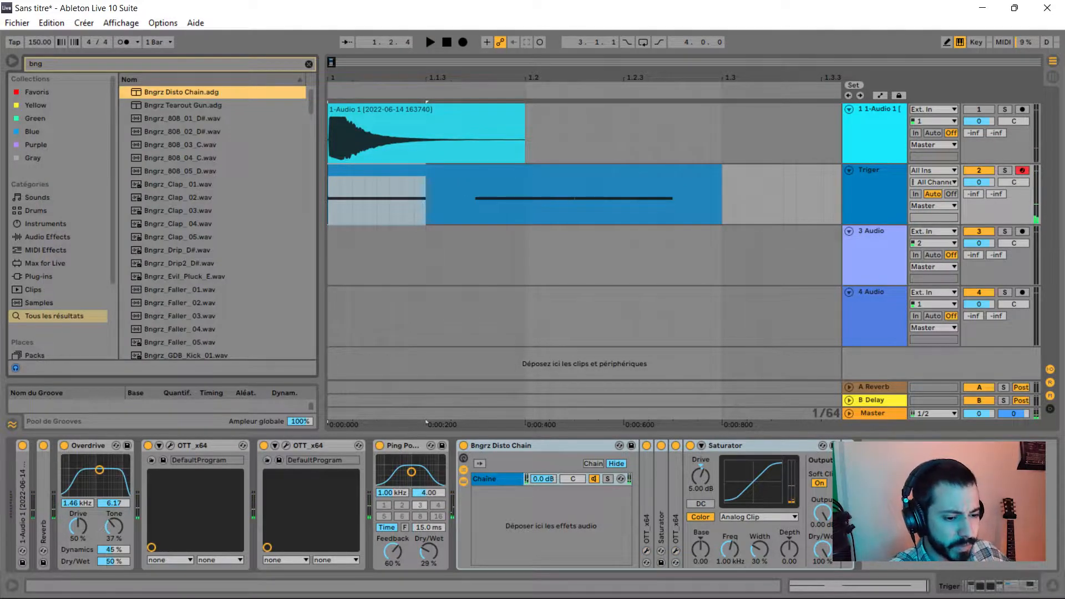
Insert a Frequency Shifter between the Ping Pong Delay and the Bngrz Disto Chain.
key("ctrl+f")
type("fre")
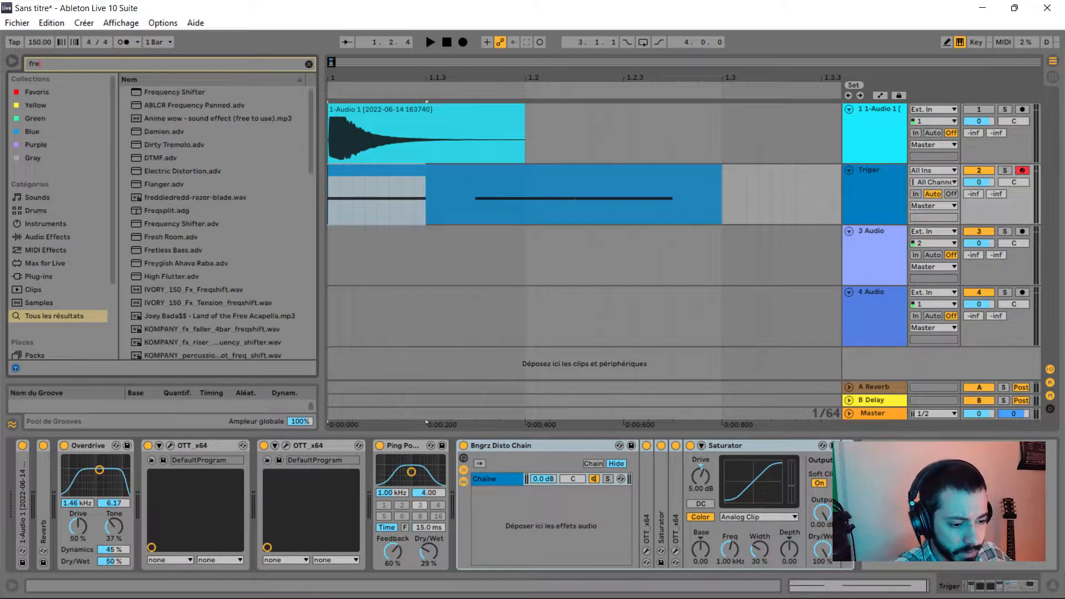
key("Return")
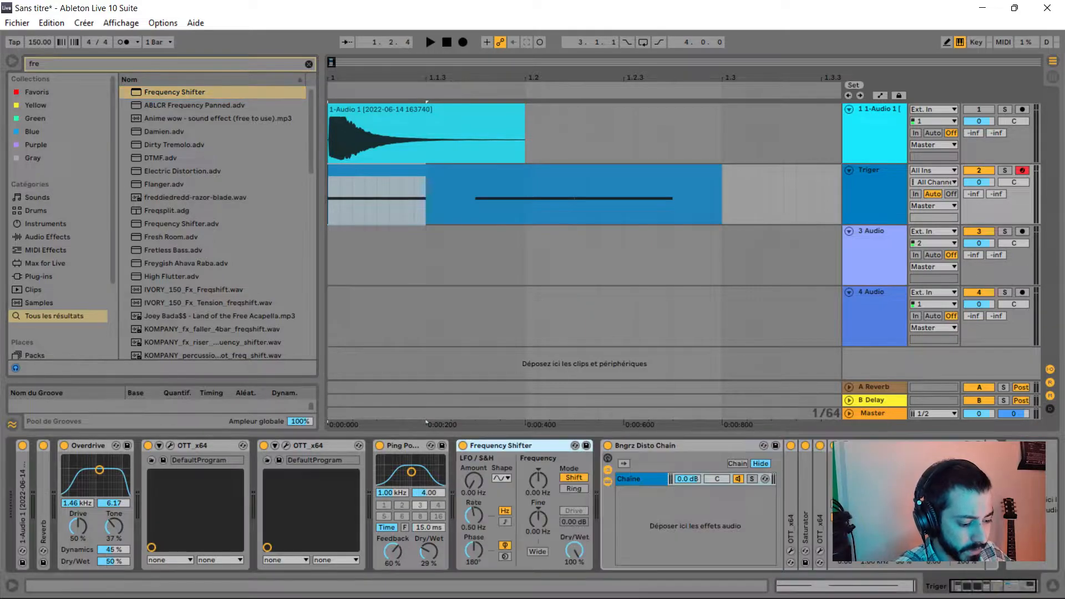
Set the Frequency Shifter's frequency to -3.40 kHz and its fine tuning to -500 Hz while auditioning the pattern.
key("space")
left_click_drag(538, 519, 538, 576)
left_click_drag(538, 481, 538, 528)
left_click_drag(538, 480, 538, 481)
key("space")
key("space")
key("space")
key("space")
key("space")
key("space")
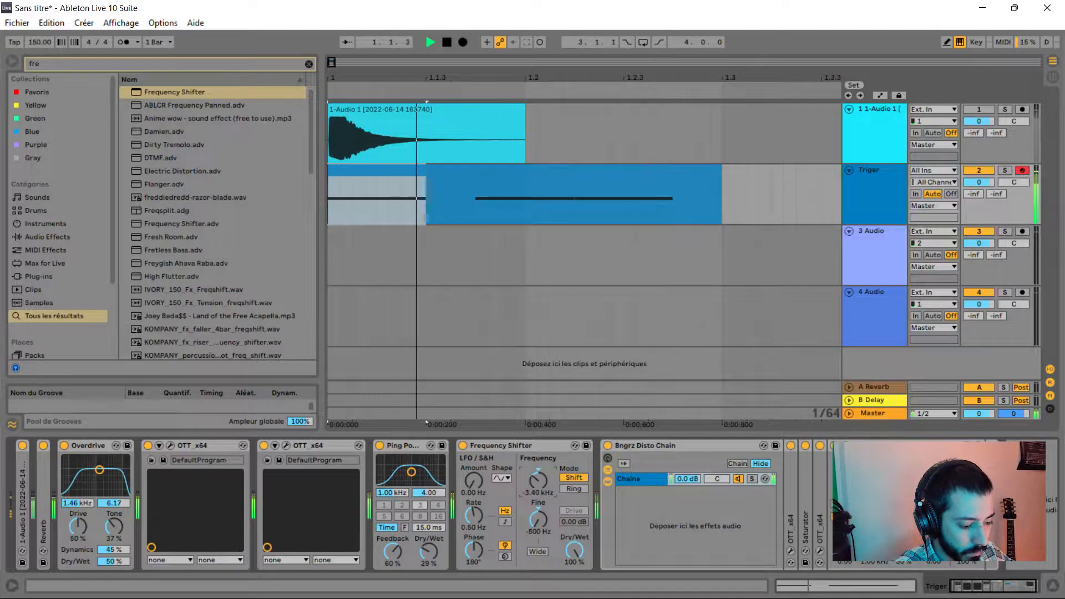
key("space")
key("space")
key("space")
Refine the Frequency Shifter to a frequency of -3.48 kHz and a dry/wet of 65 % while auditioning the pattern.
left_click_drag(538, 519, 538, 551)
key("space")
key("space")
key("space")
left_click_drag(538, 480, 538, 483)
key("space")
key("space")
left_click_drag(574, 550, 574, 581)
Lower the Overdrive's dry/wet amount to 20 % while auditioning the pattern.
key("space")
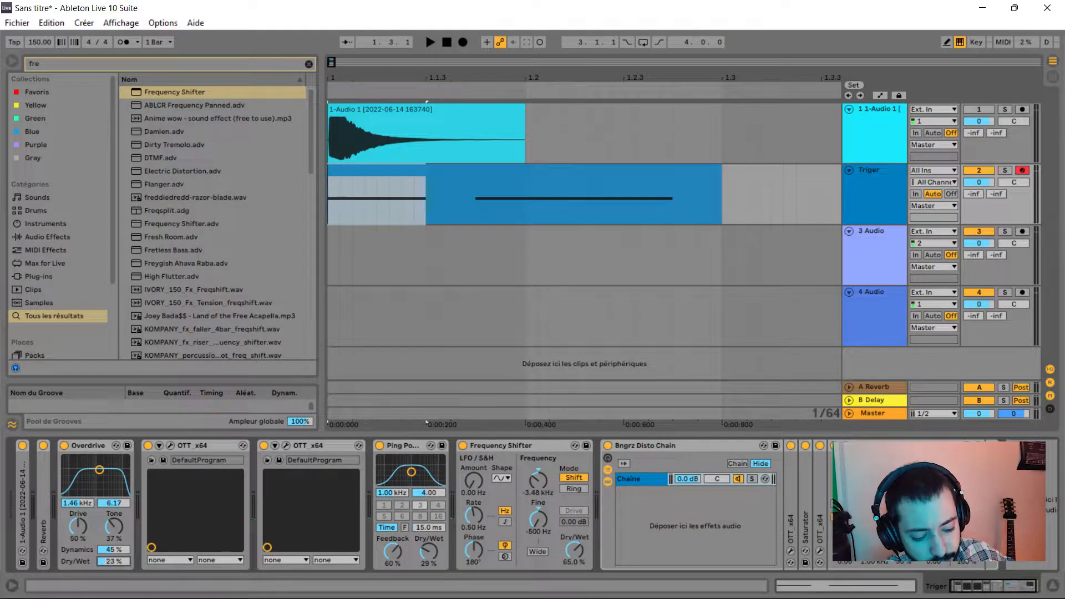
key("space")
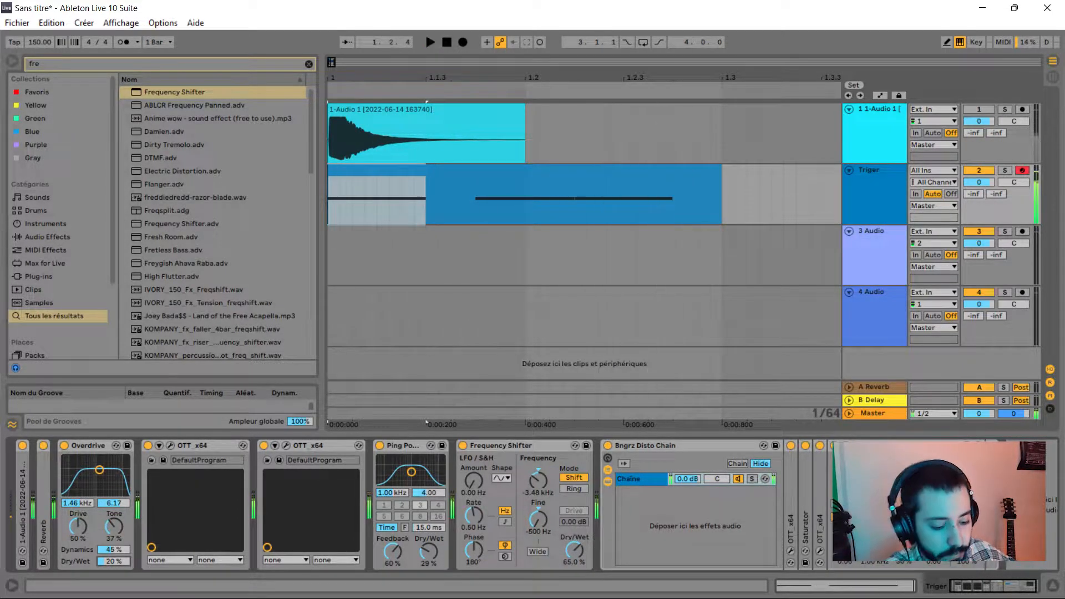
key("space")
key("space")
key("space")
Collapse the Overdrive, both OTTs, Ping Pong Delay, Frequency Shifter and Bngrz Disto Chain in the device chain.
double_click(88, 445)
key("space")
double_click(438, 445)
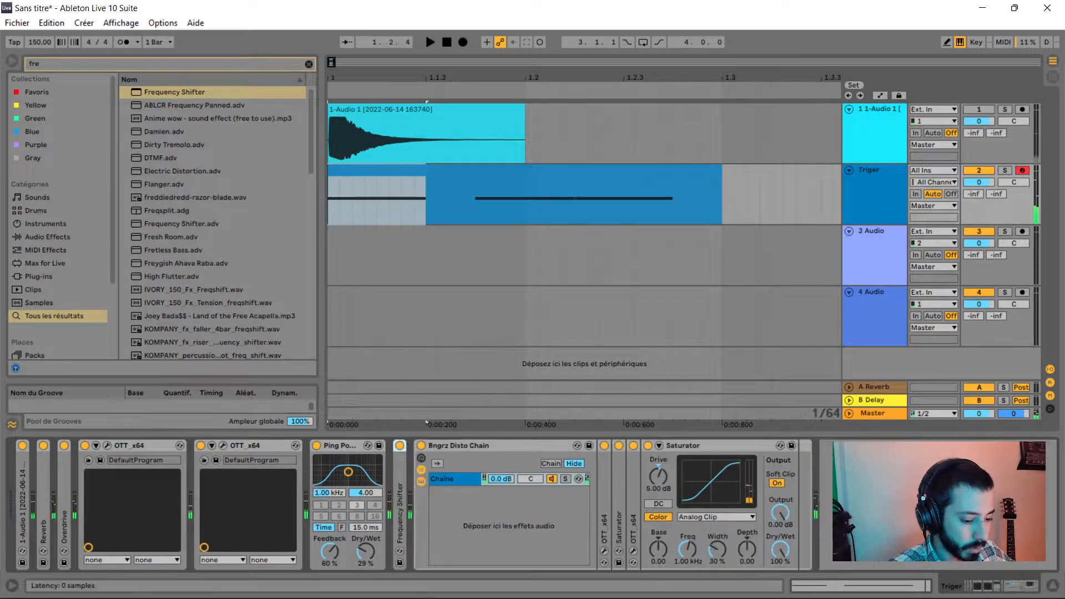
double_click(340, 445)
double_click(244, 446)
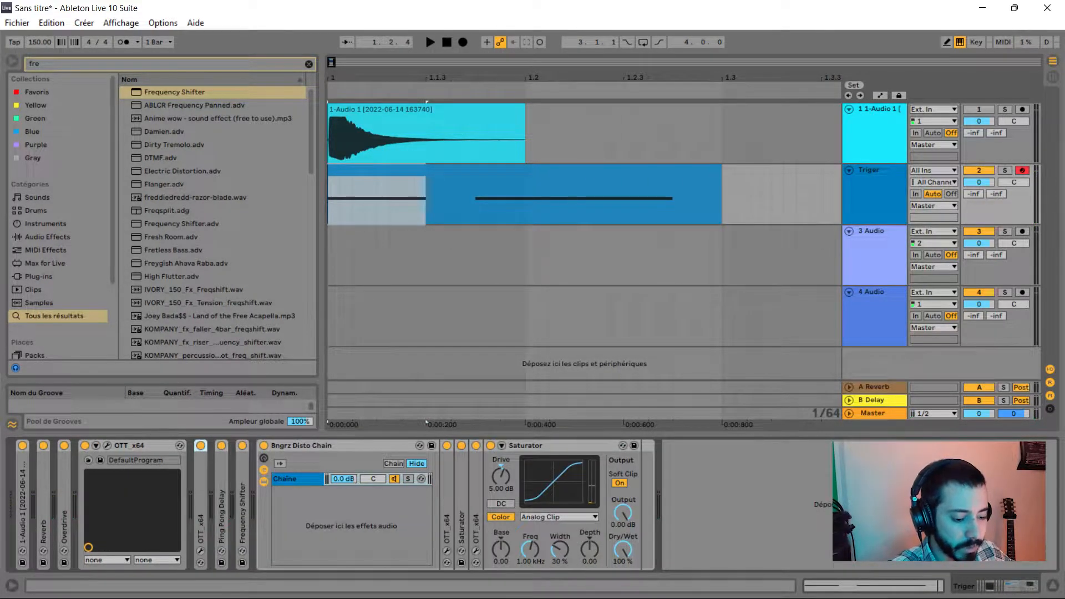
double_click(129, 445)
double_click(207, 445)
Insert an Erosion before the Bngrz Disto Chain, with frequency 1.85 kHz and amount 30.5, while auditioning the pattern.
key("ctrl+f")
type("erosi")
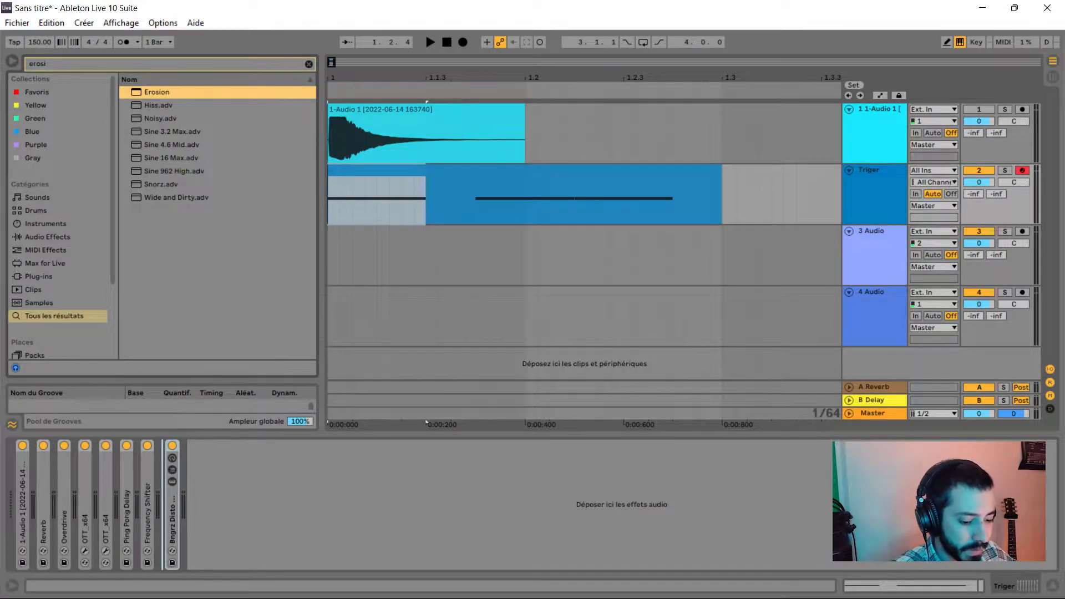
key("Return")
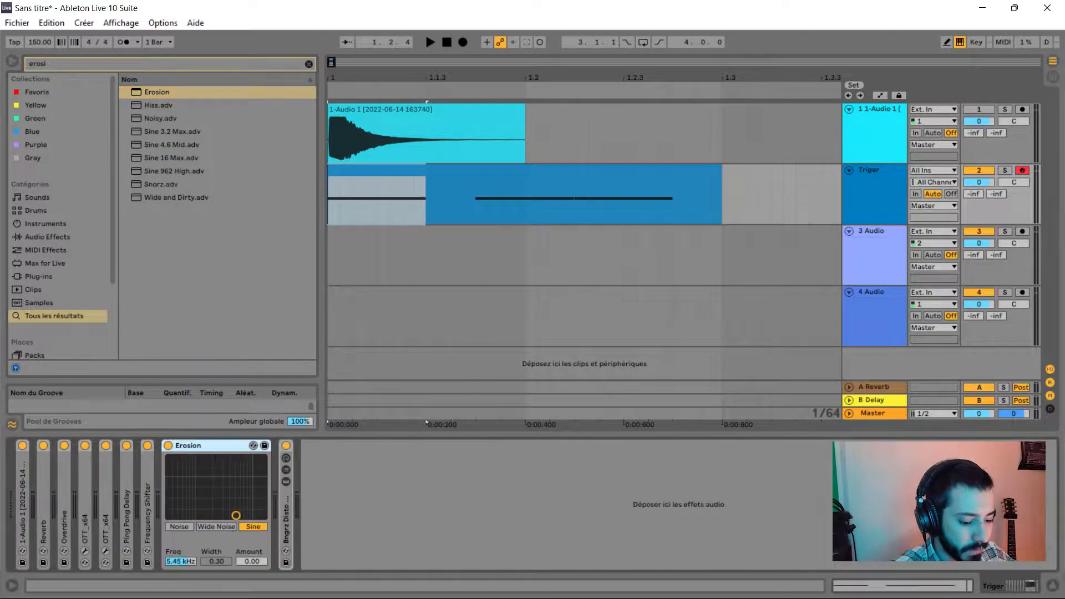
left_click_drag(235, 516, 213, 490)
key("space")
key("space")
key("space")
key("space")
key("space")
key("space")
key("space")
key("space")
key("space")
key("space")
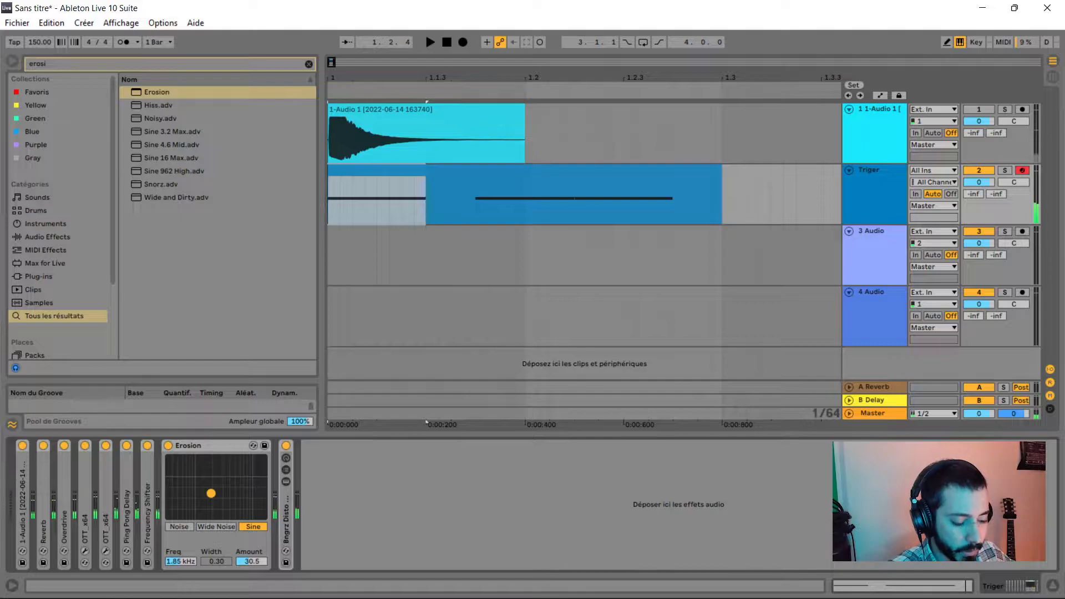
Set the Erosion to 1.97 kHz and amount 8.60, placed before the Frequency Shifter, and audition the pattern.
left_click_drag(210, 493, 207, 497)
key("space")
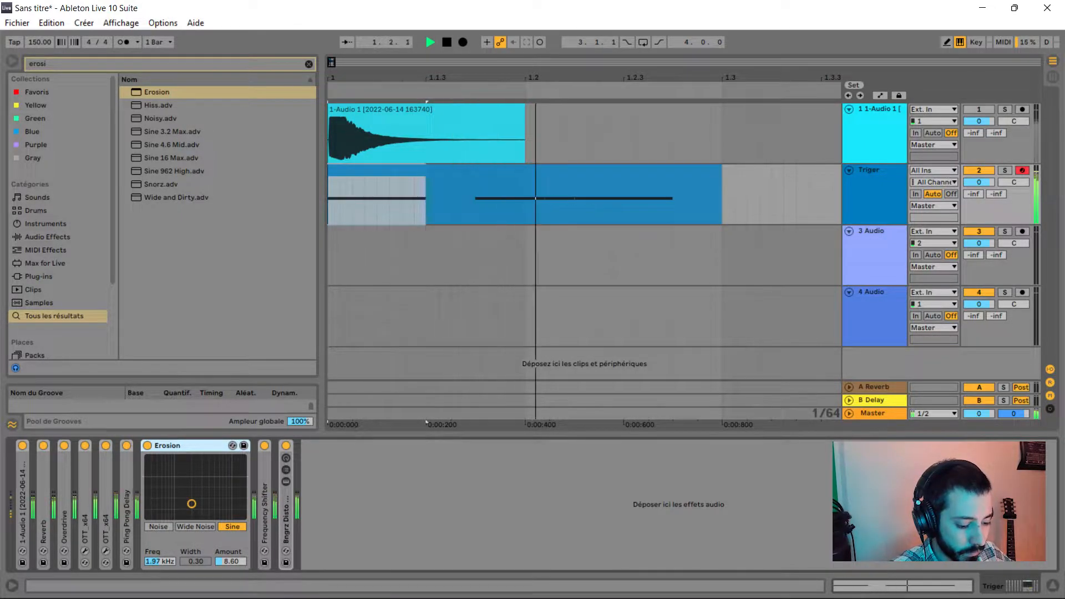
key("space")
key("space")
Insert a second Erosion after the Frequency Shifter, set it to Wide Noise and raise its amount while auditioning the pattern.
mouse_move(157, 92)
left_mouse_down()
mouse_move(302, 499)
mouse_move(280, 499)
left_mouse_up()
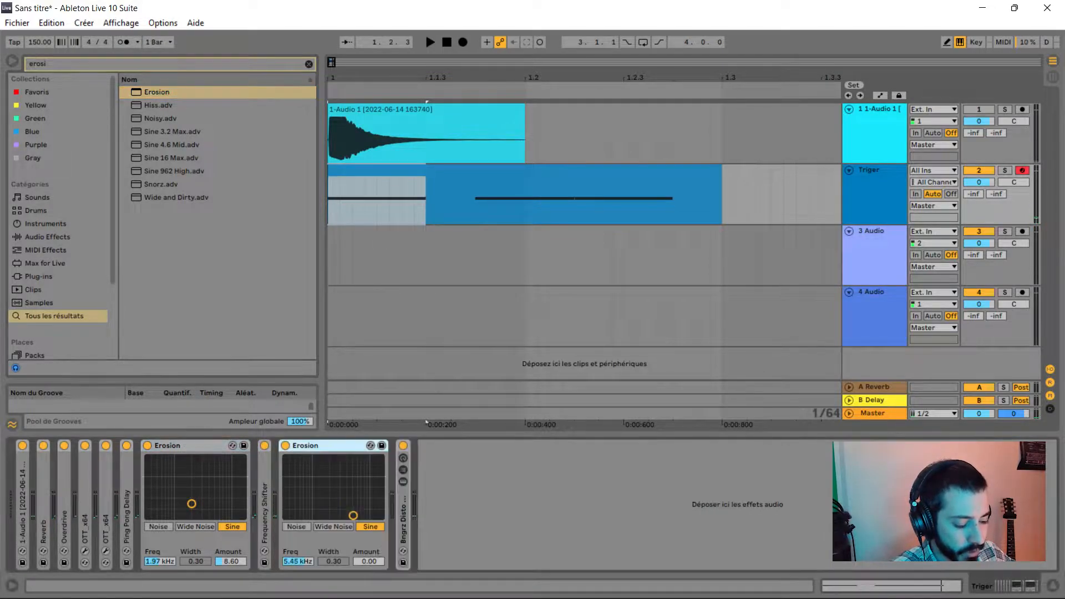
left_click(333, 526)
key("space")
mouse_move(353, 516)
left_mouse_down()
mouse_move(344, 498)
mouse_move(355, 483)
mouse_move(328, 473)
mouse_move(334, 495)
mouse_move(351, 498)
left_mouse_up()
key("space")
key("space")
key("space")
key("space")
key("space")
key("space")
key("space")
key("space")
key("space")
key("space")
key("space")
Collapse both Erosions and group the whole device chain into an Instrument Rack.
double_click(327, 445)
double_click(185, 445)
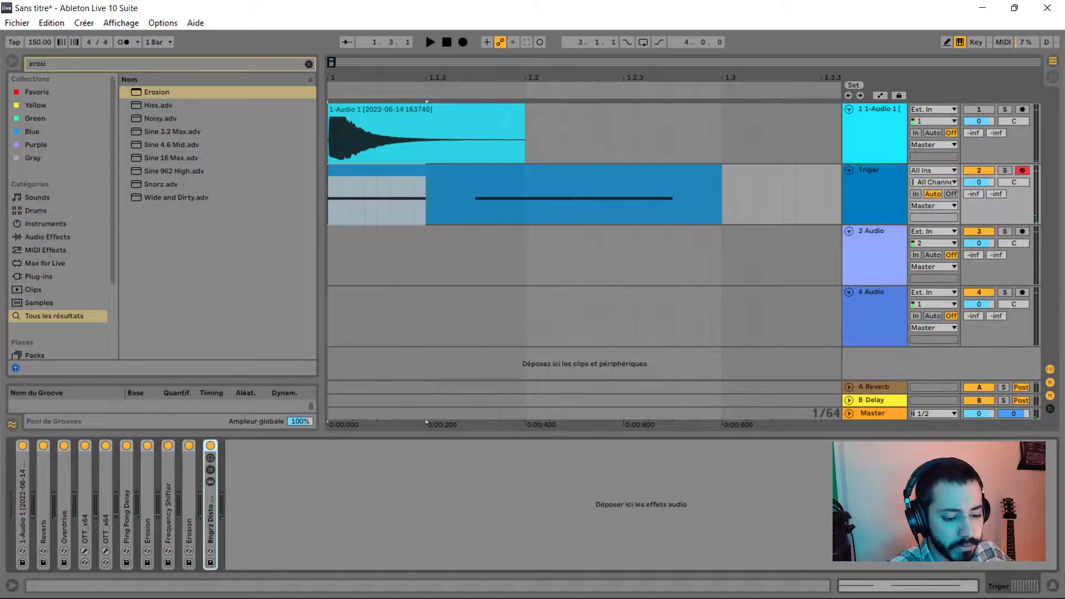
key("ctrl+g")
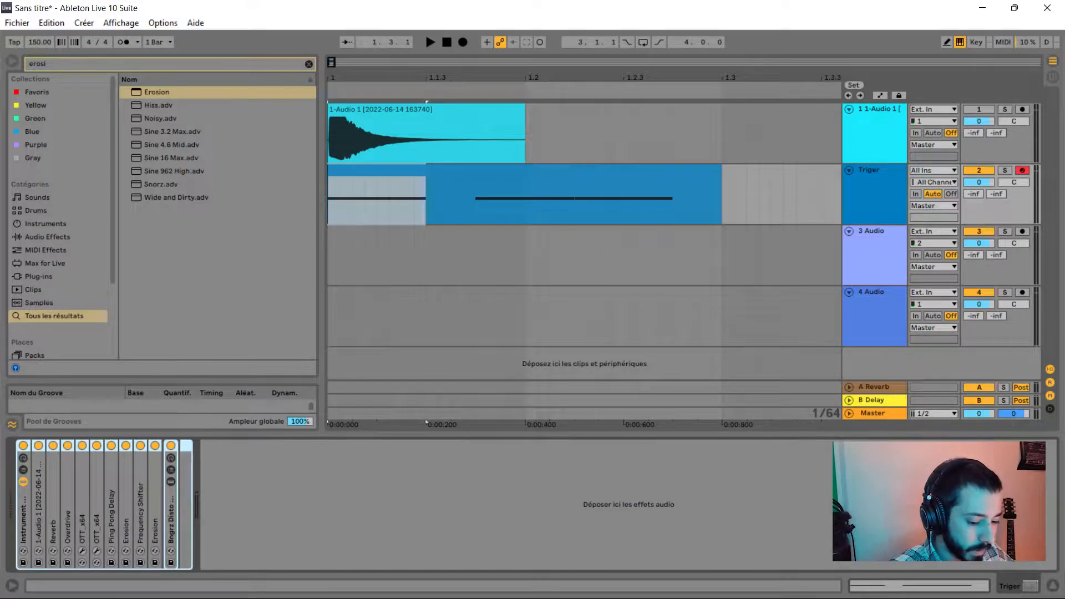
Show the Instrument Rack's chain list and create a second, empty chain in it.
left_click(22, 470)
right_click(81, 519)
left_click(105, 535)
left_click(228, 504)
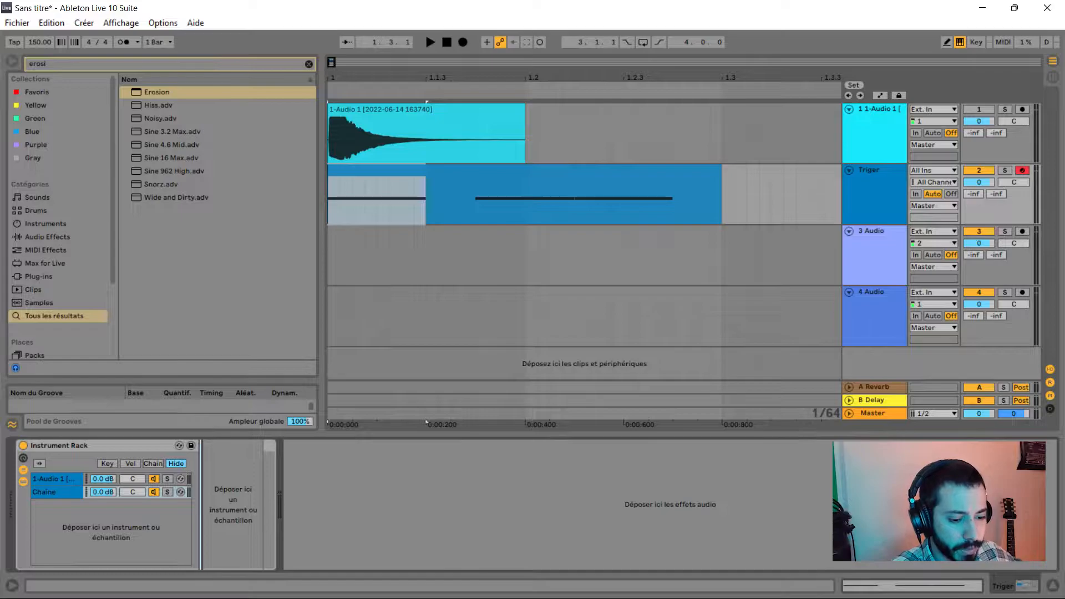
Preview the sub samples in the Bngrz_Subs folder and load Bngrz_Sub_03_C.wav into the rack's empty chain.
scroll(58, 300, "down", 3)
left_click(50, 300)
left_click(142, 184)
left_click(205, 197)
key("Down")
key("Down")
key("Down")
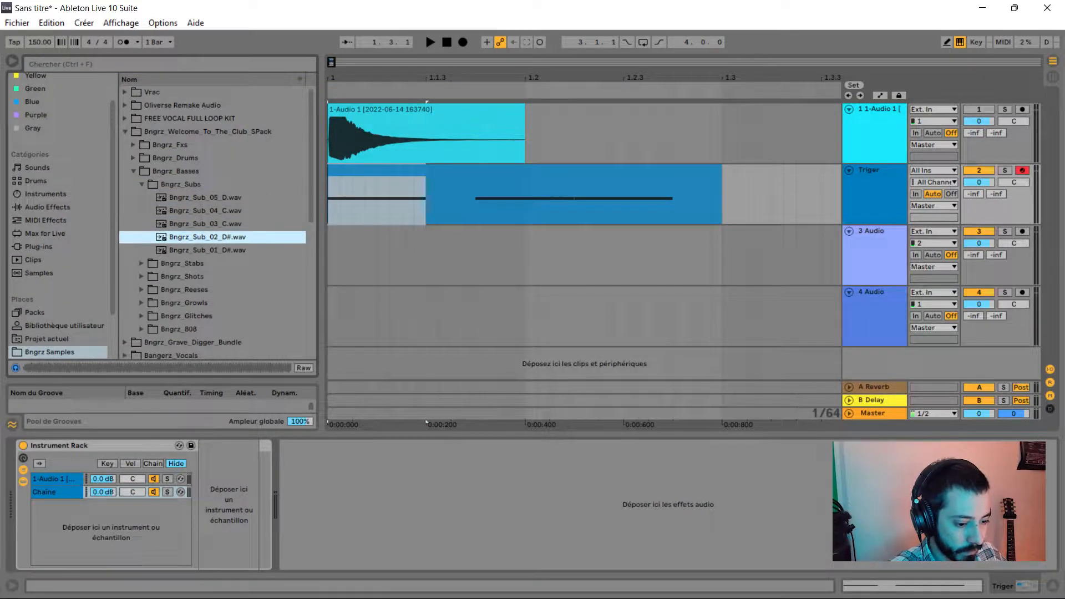
key("Down")
key("Up")
key("Up")
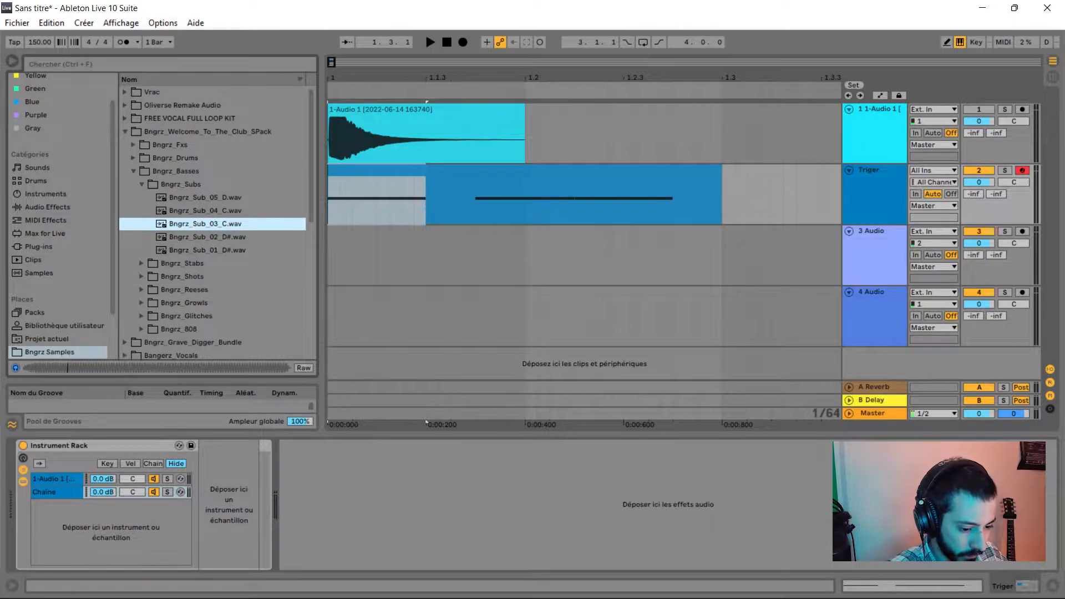
left_click_drag(205, 224, 233, 502)
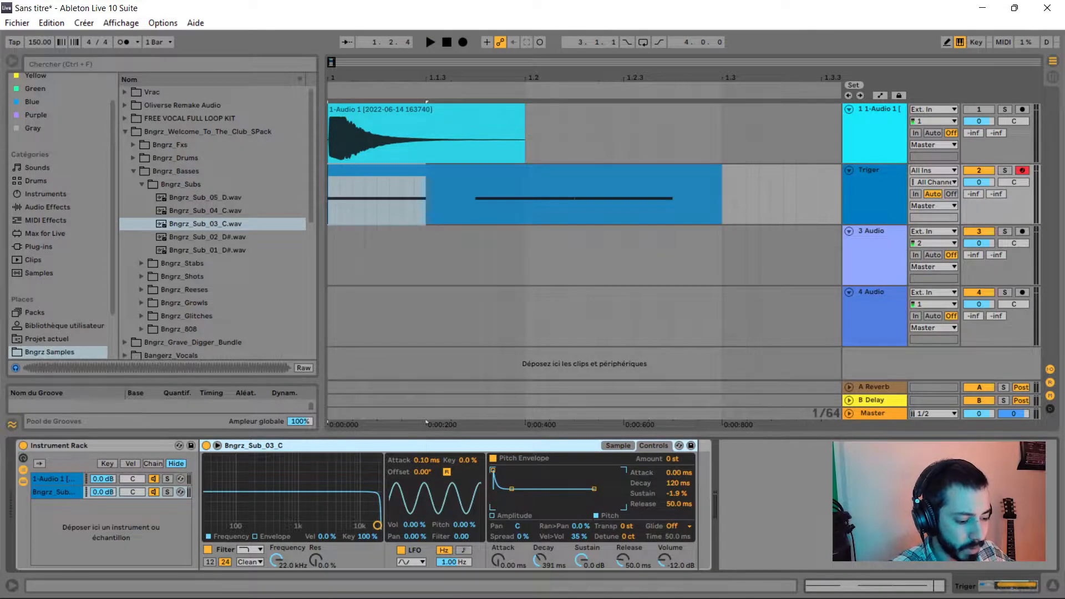
Set the sub sampler's pitch envelope amount to +36 st while auditioning the pattern.
left_click(672, 458)
key("space")
left_click_drag(676, 458, 676, 464)
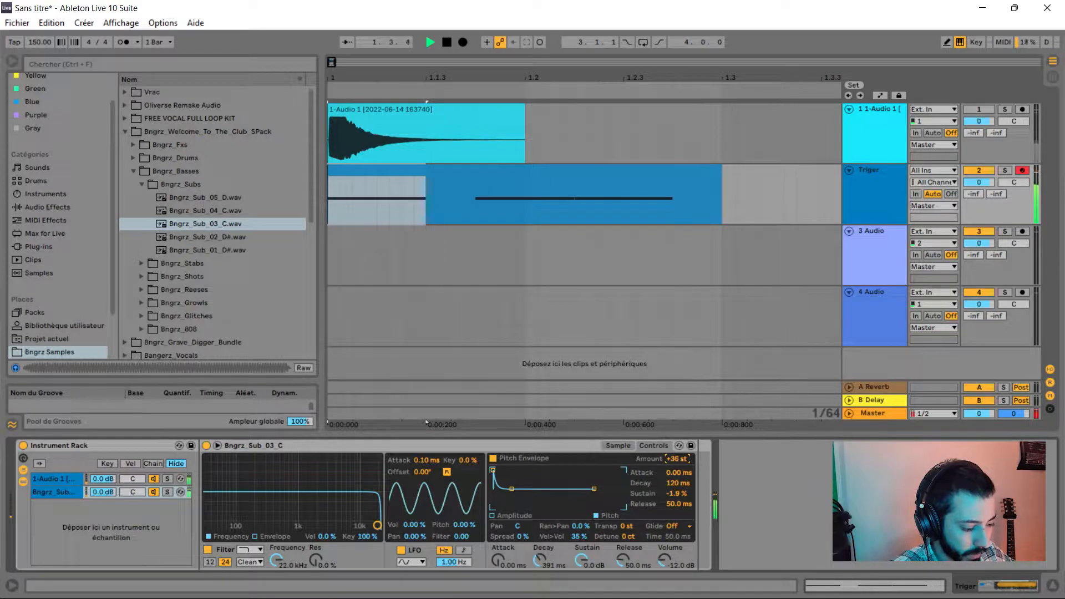
key("space")
Shape the sub's pitch envelope to a decay of 595 ms and a sustain of -9.4 % while auditioning the pattern.
key("space")
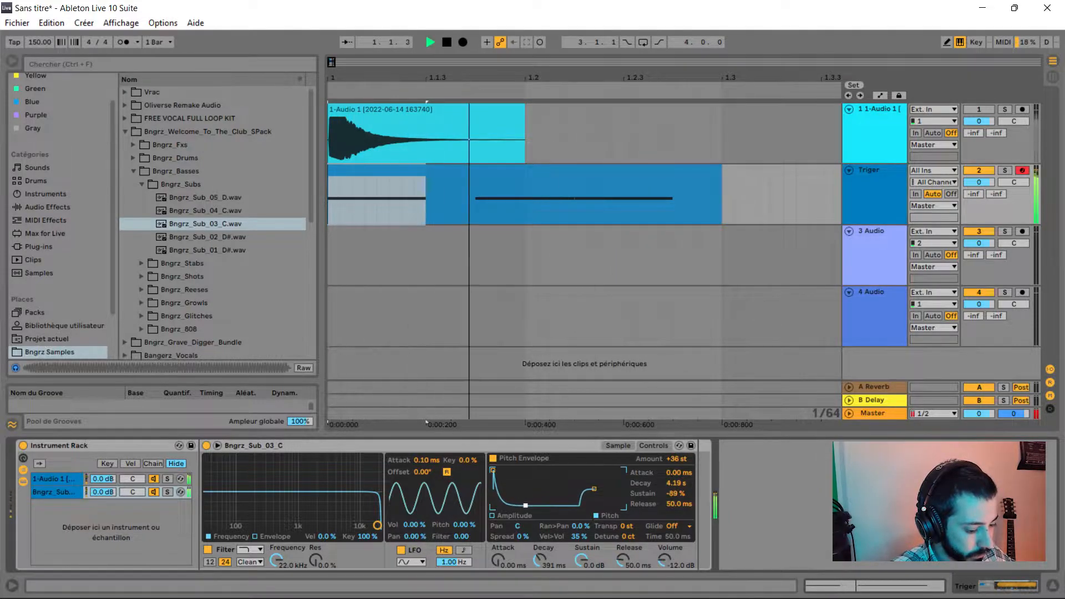
key("space")
key("space")
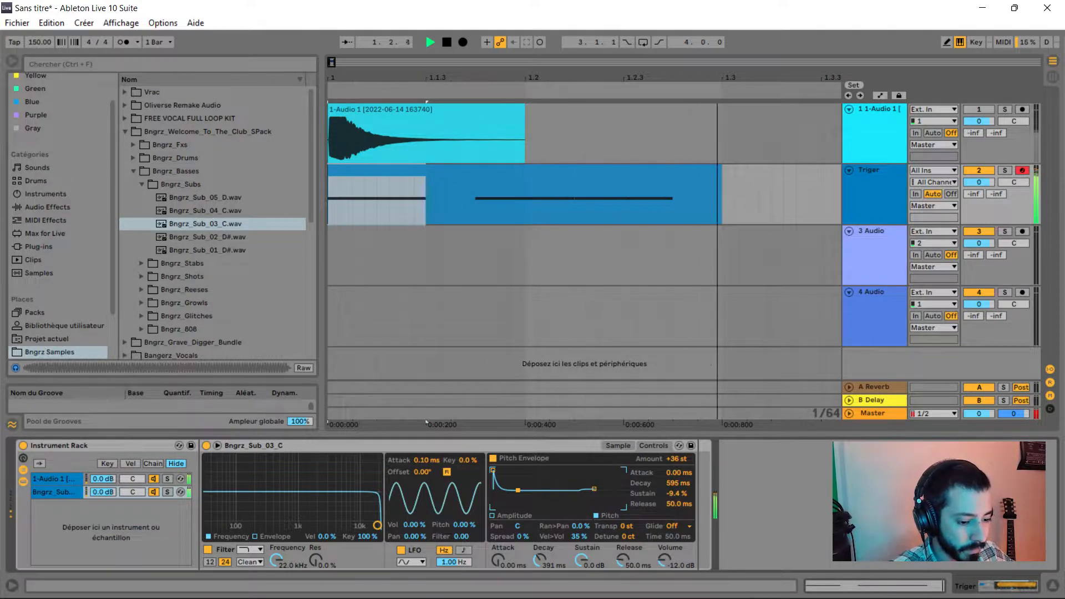
key("space")
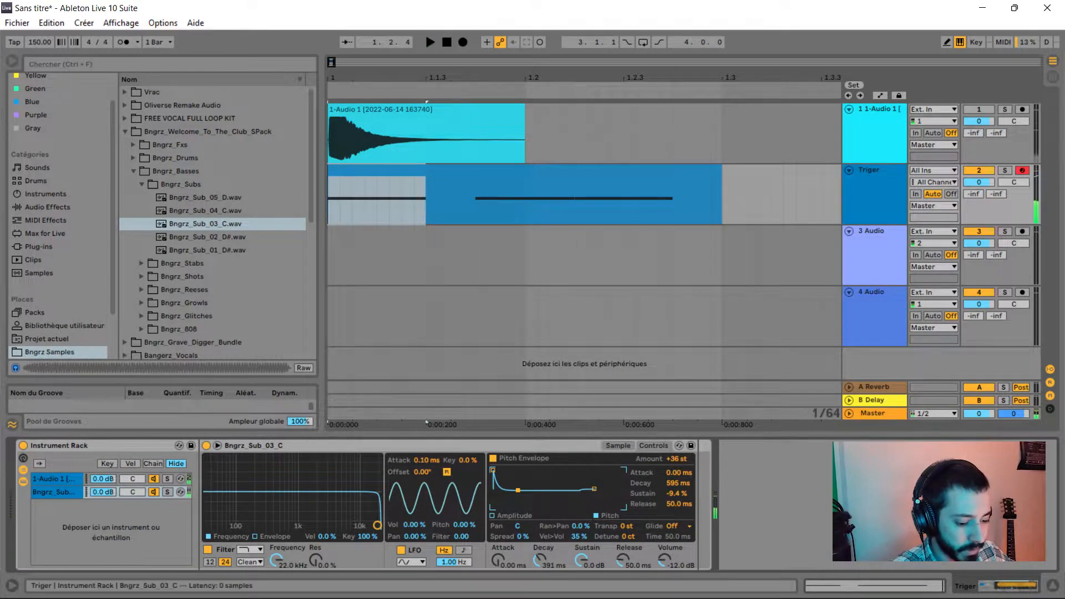
Add an EQ Eight after the sub sampler in the rack's second chain and audition the pattern.
key("ctrl+f")
type("eq")
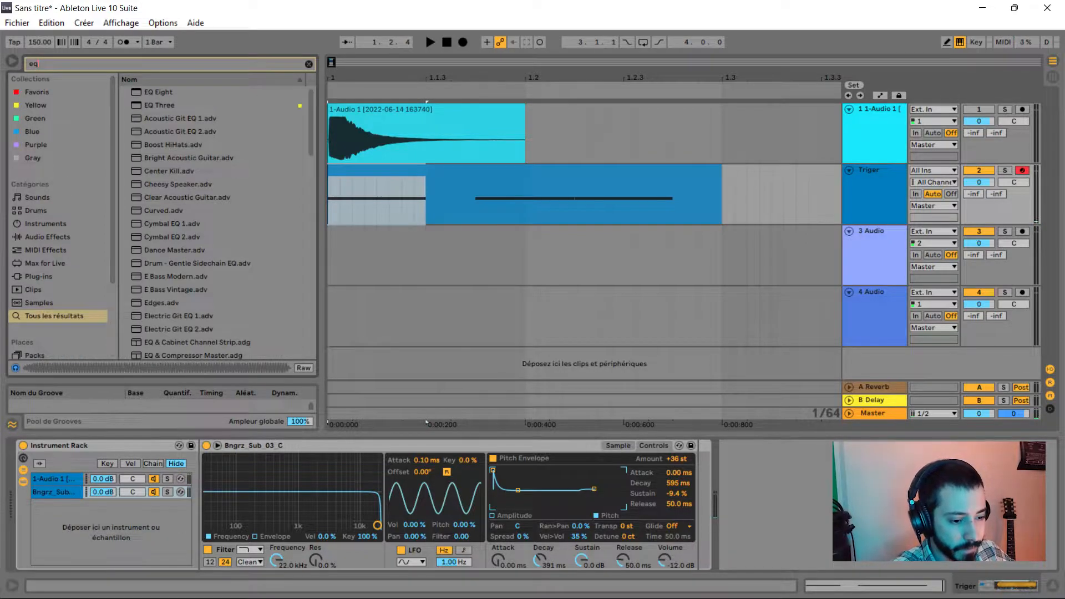
key("Down")
key("Return")
key("space")
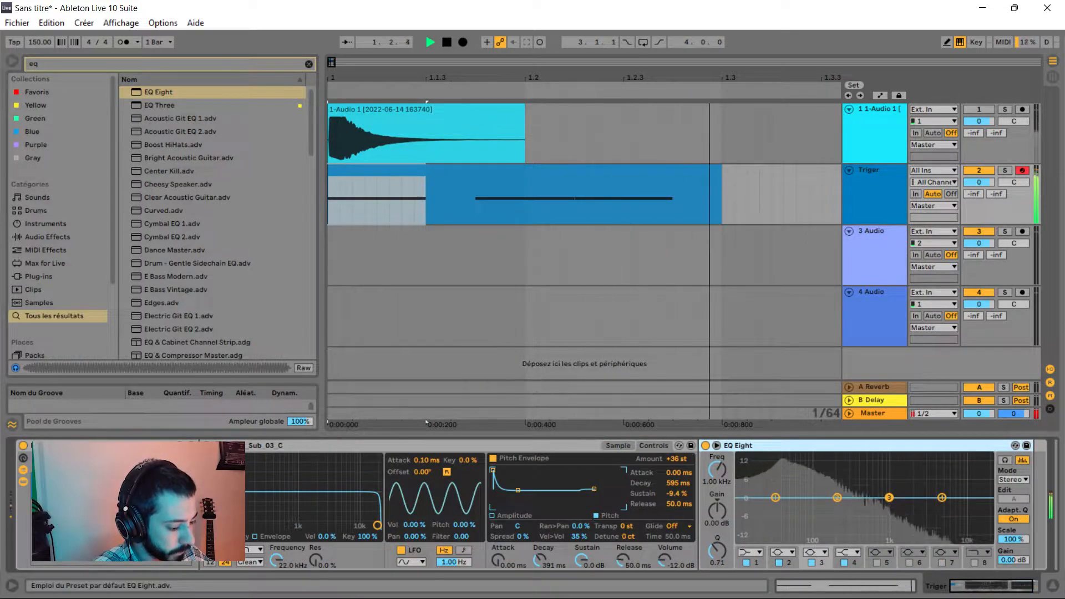
key("space")
key("space")
Shape an EQ Eight band while auditioning, and have an EQ Eight before the Bngrz Disto Chain in the first chain.
left_click_drag(867, 519, 852, 497)
key("space")
key("space")
key("space")
key("space")
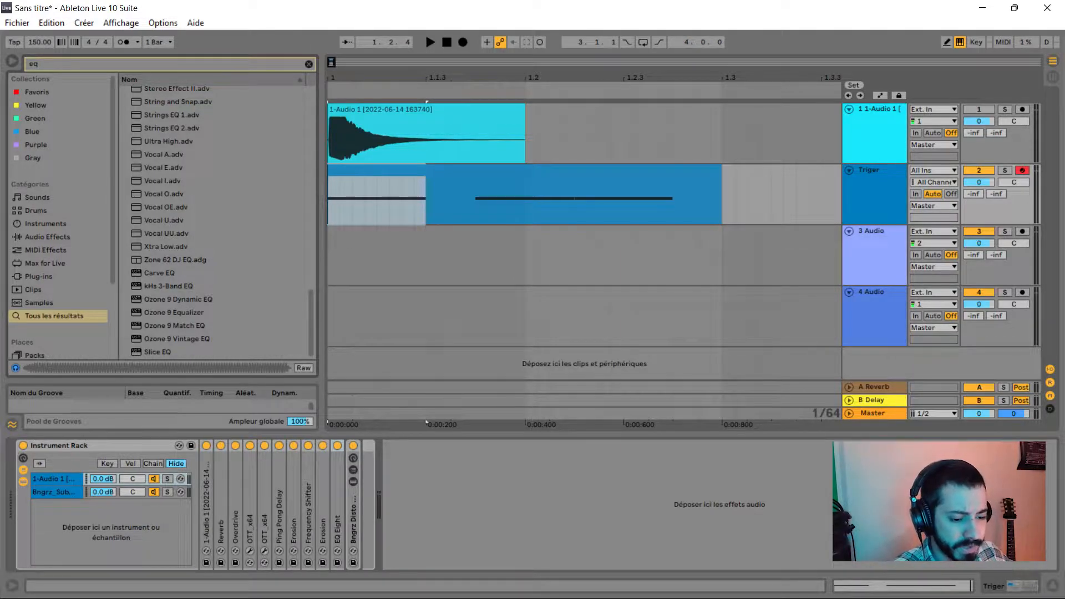
Preview the snares in the Bngrz_Snares folder of Bngrz Samples and select Bngrz_Snare_ 25.wav.
scroll(58, 222, "down", 3)
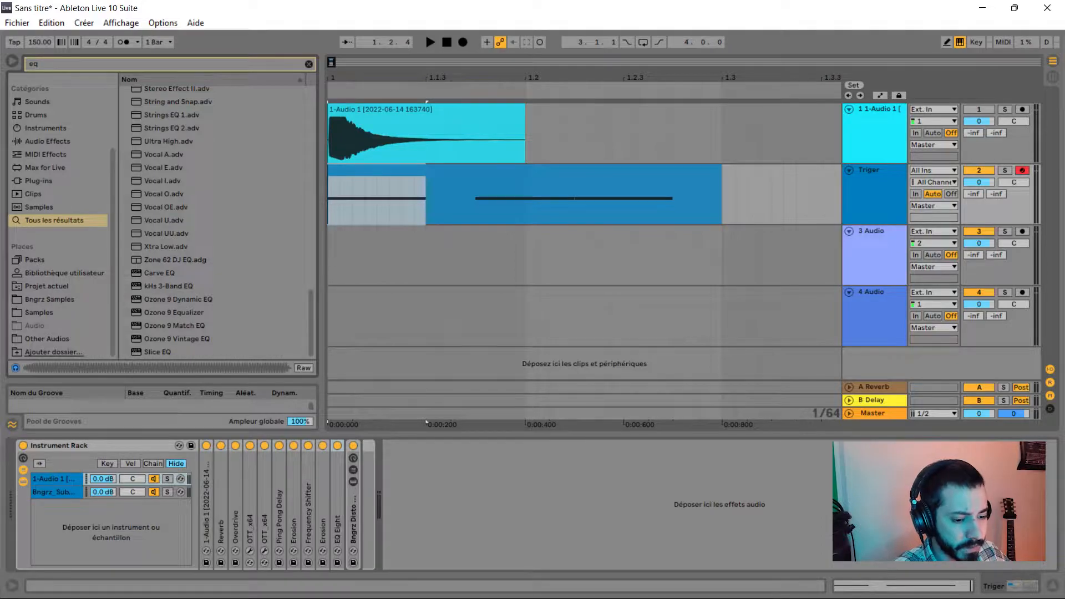
key("Down")
key("Down")
key("Down")
key("Down")
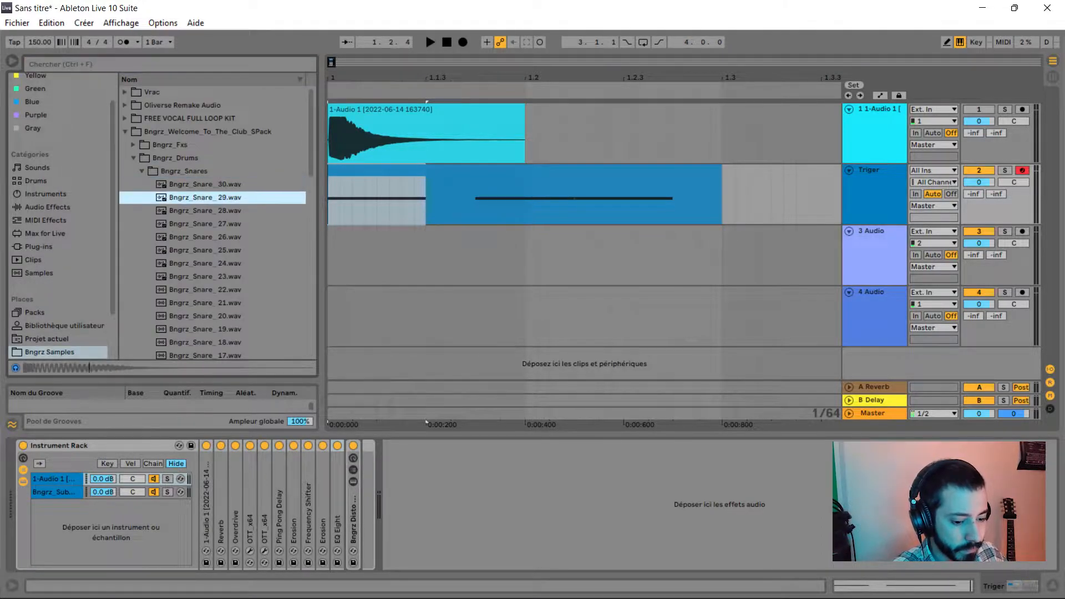
key("Down")
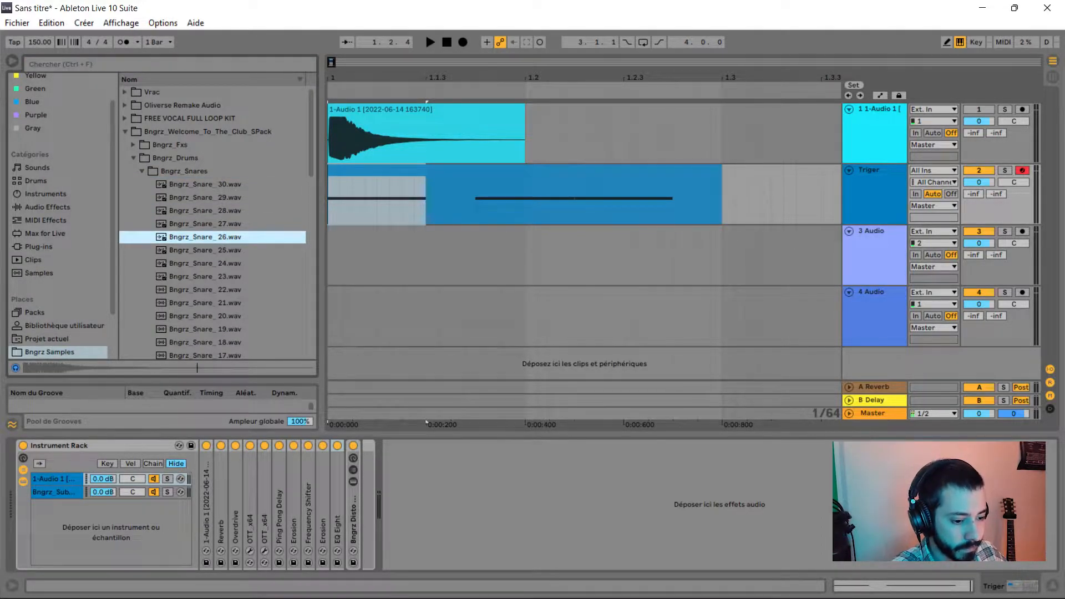
key("Down")
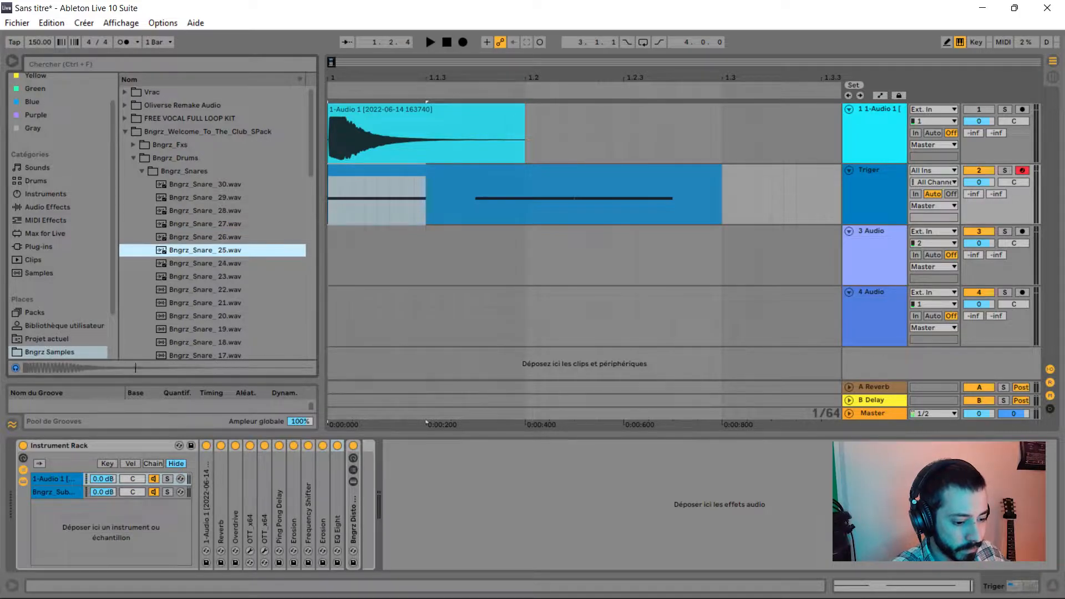
Create a third chain in the Instrument Rack and load Bngrz_Snare_ 25.wav into it.
right_click(109, 513)
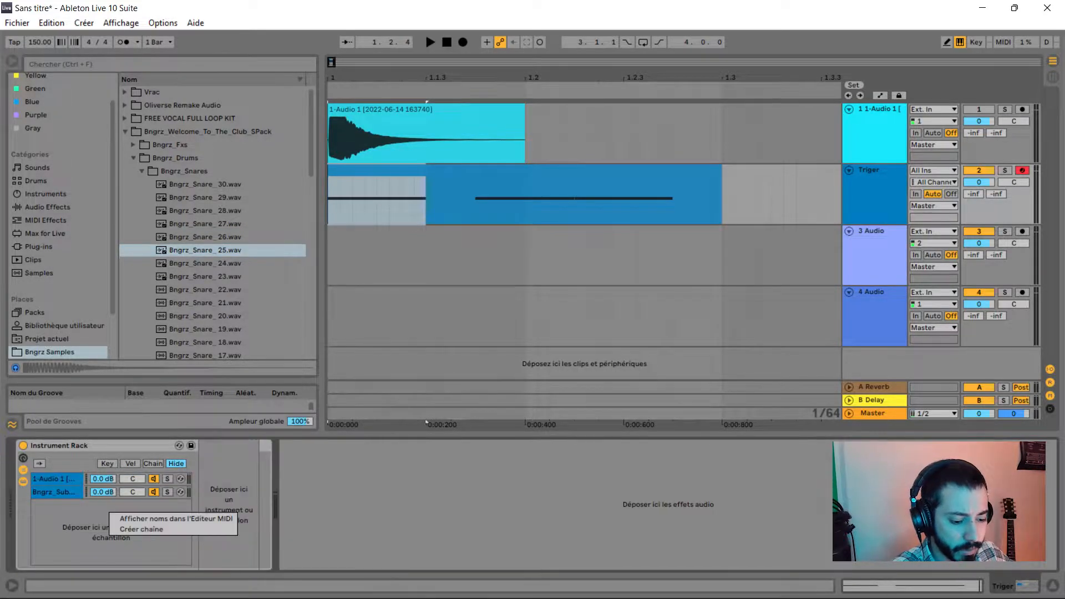
left_click(131, 530)
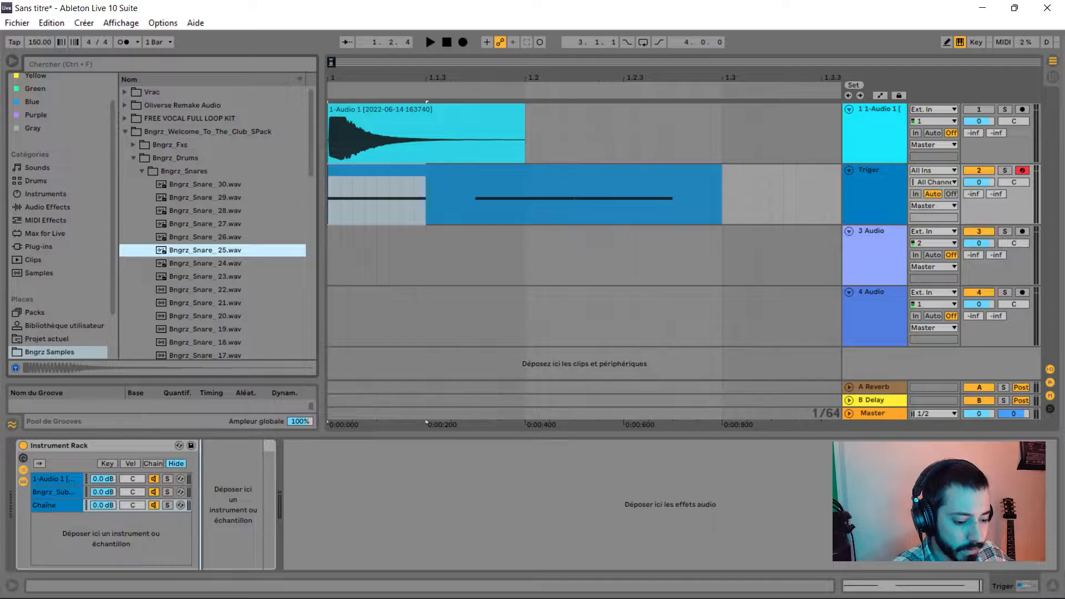
key("Return")
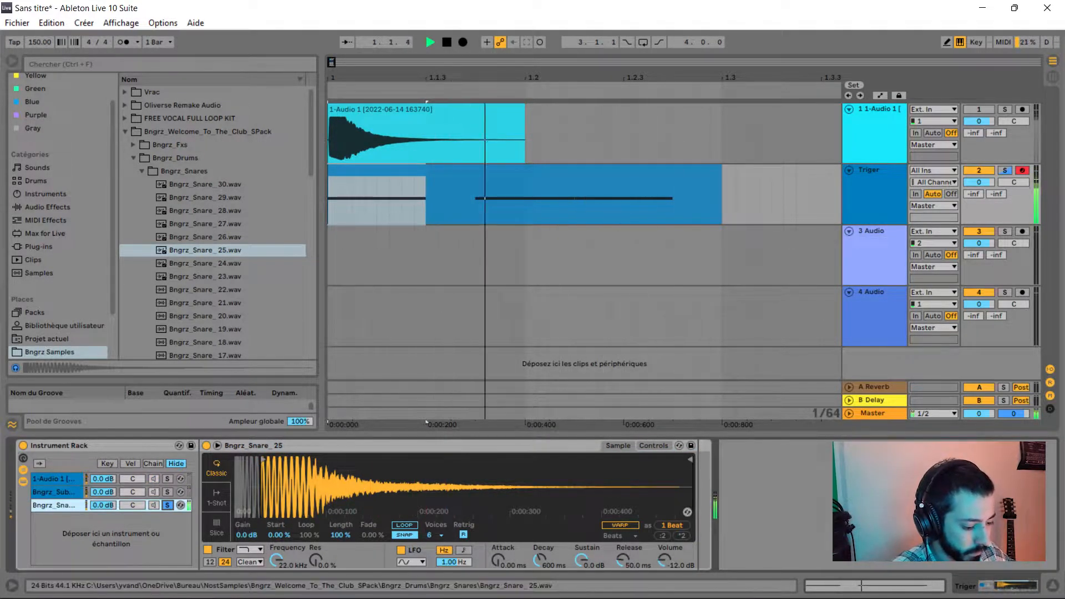
Transpose the snare sampler by +24 st and set its warp mode to Pro while auditioning the pattern.
key("space")
left_click(653, 446)
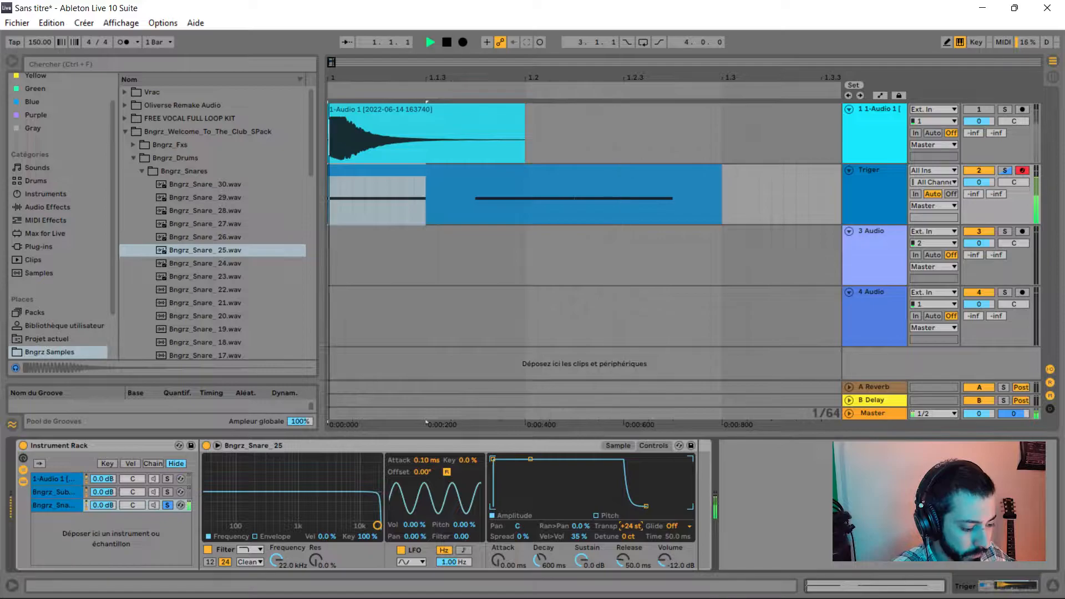
key("space")
Add an EQ Eight after the snare sampler in the third chain and audition the pattern.
key("ctrl+f")
type("eq")
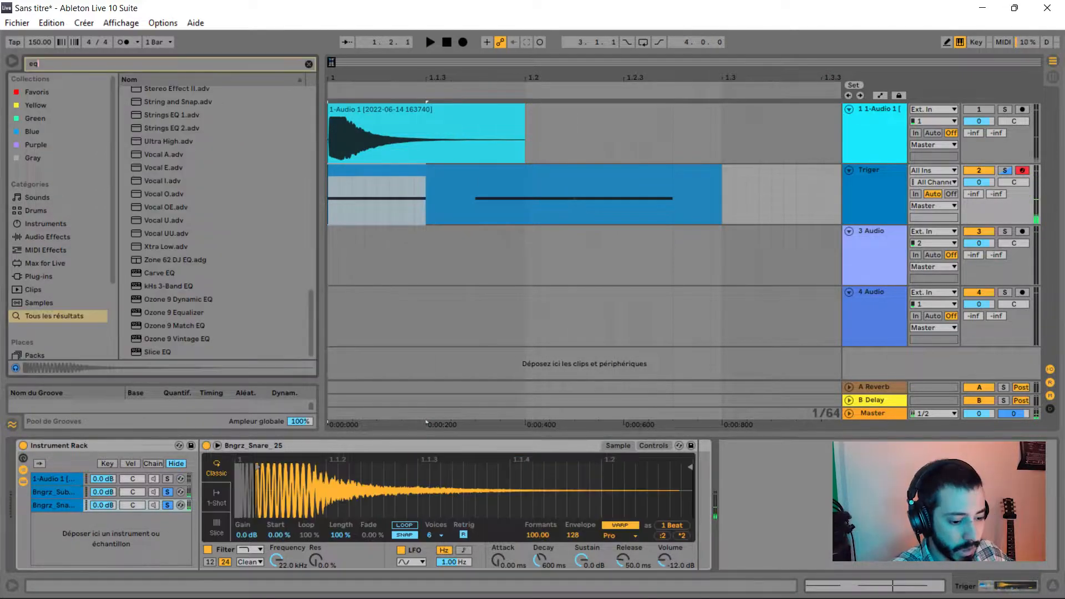
left_click(48, 236)
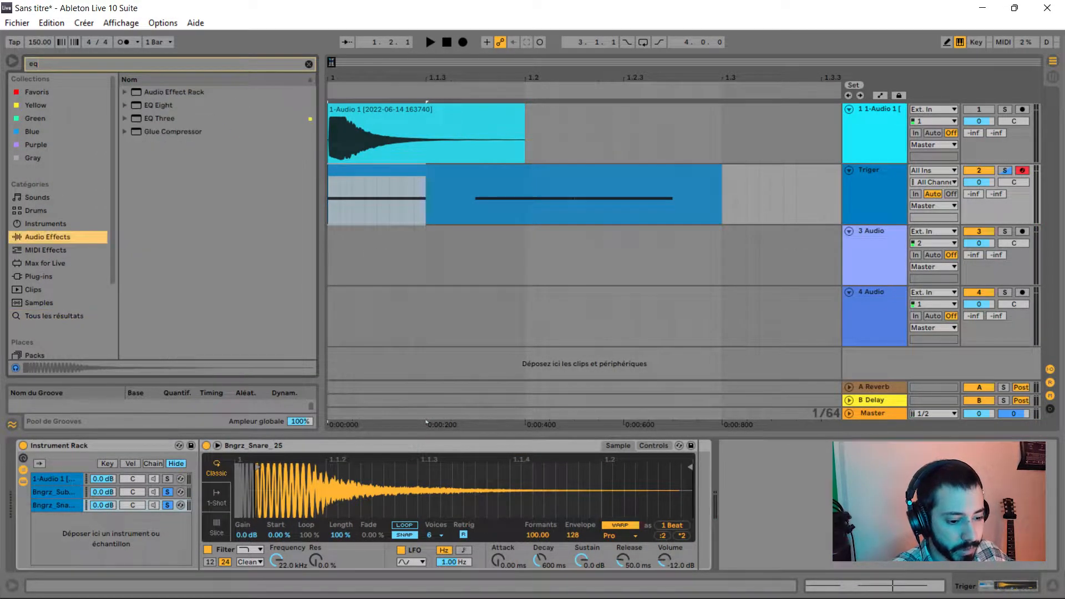
left_click(158, 105)
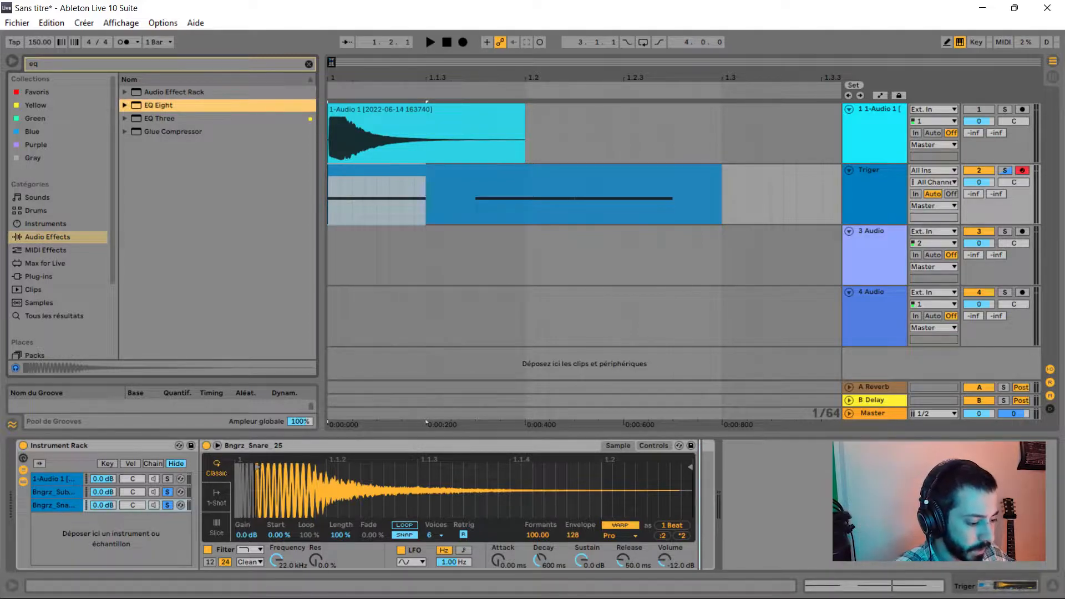
key("Return")
key("space")
Change band 3 of the snare chain's EQ Eight to a low-cut filter while auditioning the pattern.
left_click(813, 552)
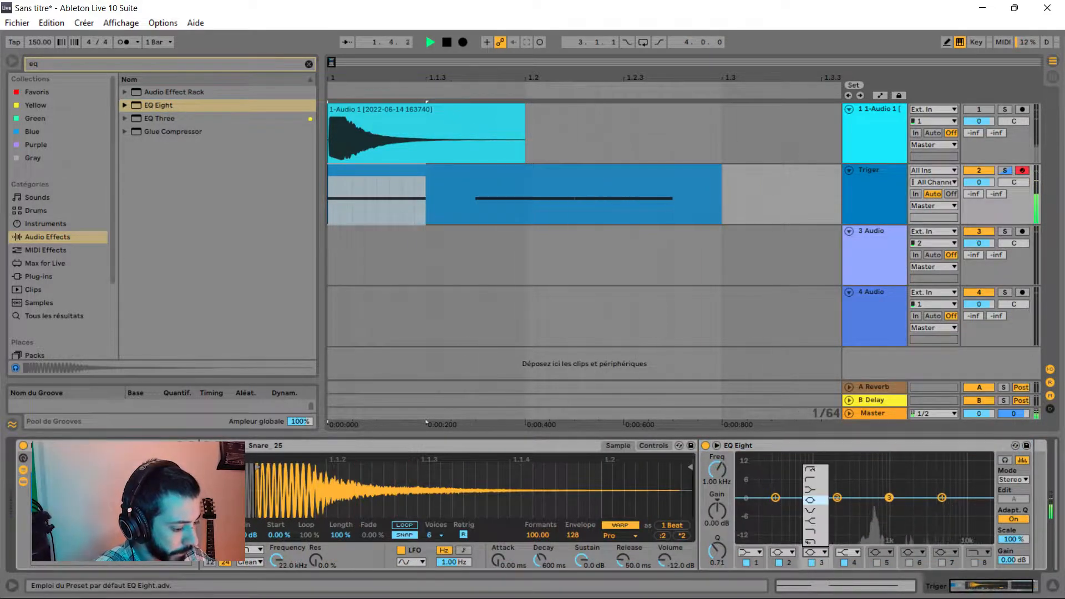
left_click(811, 479)
key("space")
key("space")
key("space")
key("space")
Dip EQ Eight band 2 by 3.60 dB at 1.78 kHz and raise band 4 by 5.33 dB at 4.17 kHz.
mouse_move(889, 506)
left_mouse_down()
mouse_move(850, 508)
mouse_move(907, 498)
left_mouse_up()
key("space")
key("space")
key("space")
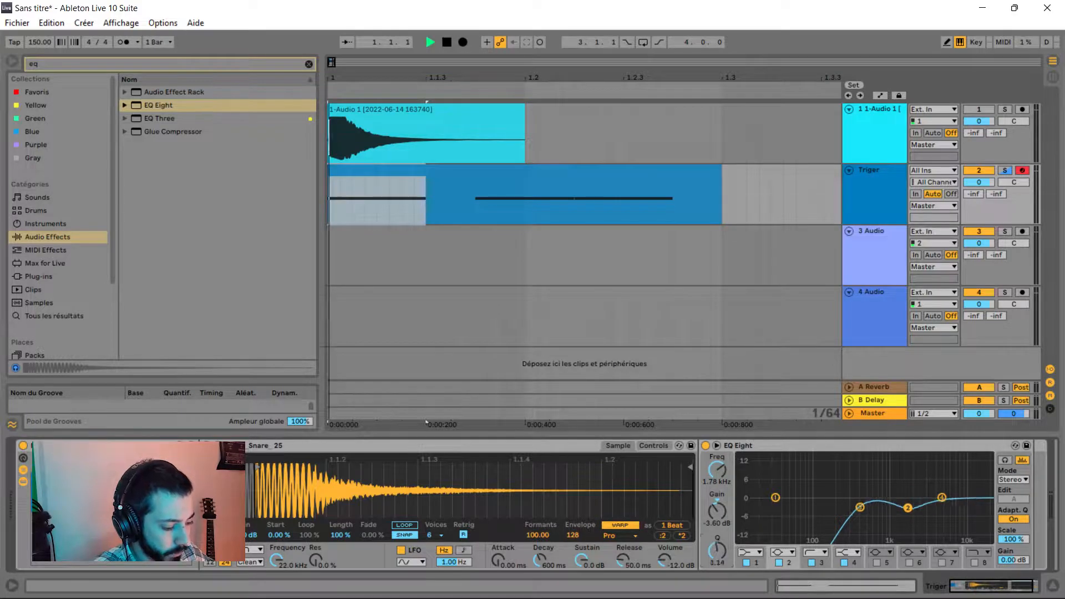
key("space")
scroll(907, 507, "up", 5)
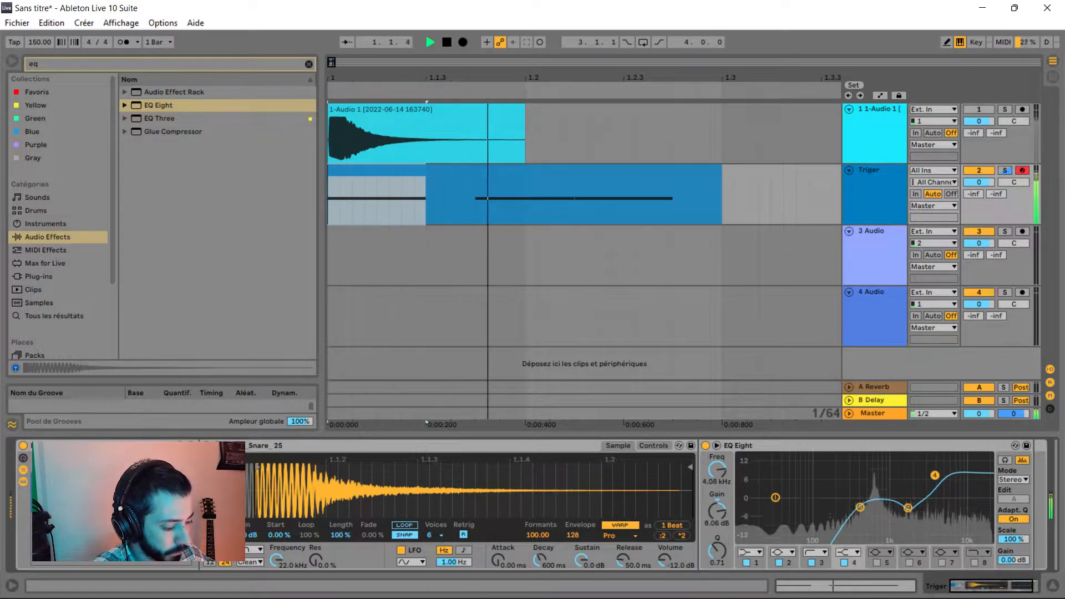
left_click_drag(941, 497, 935, 481)
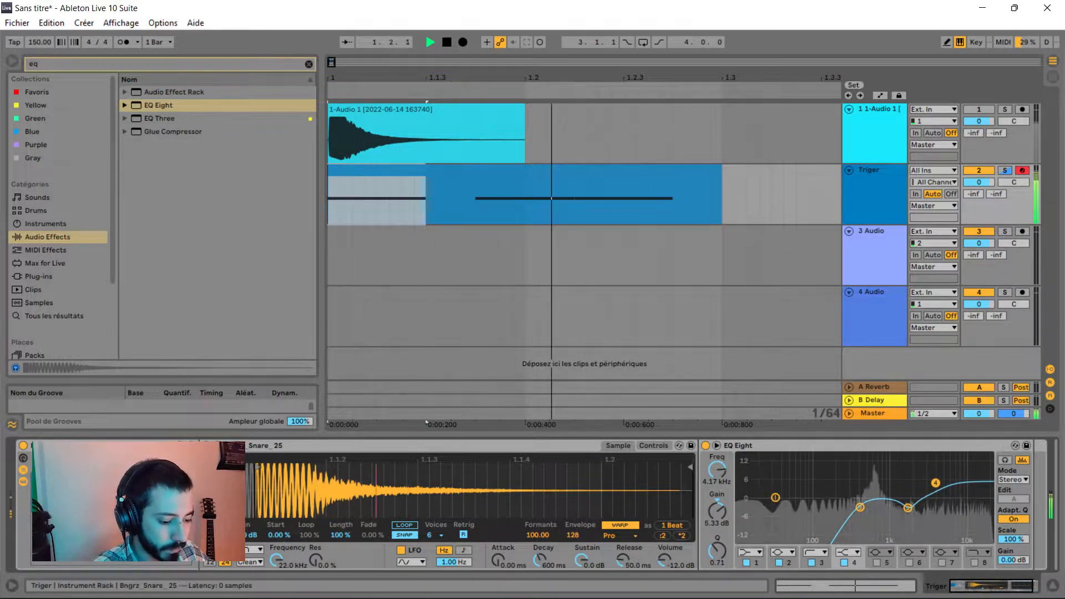
scroll(638, 504, "right", 5)
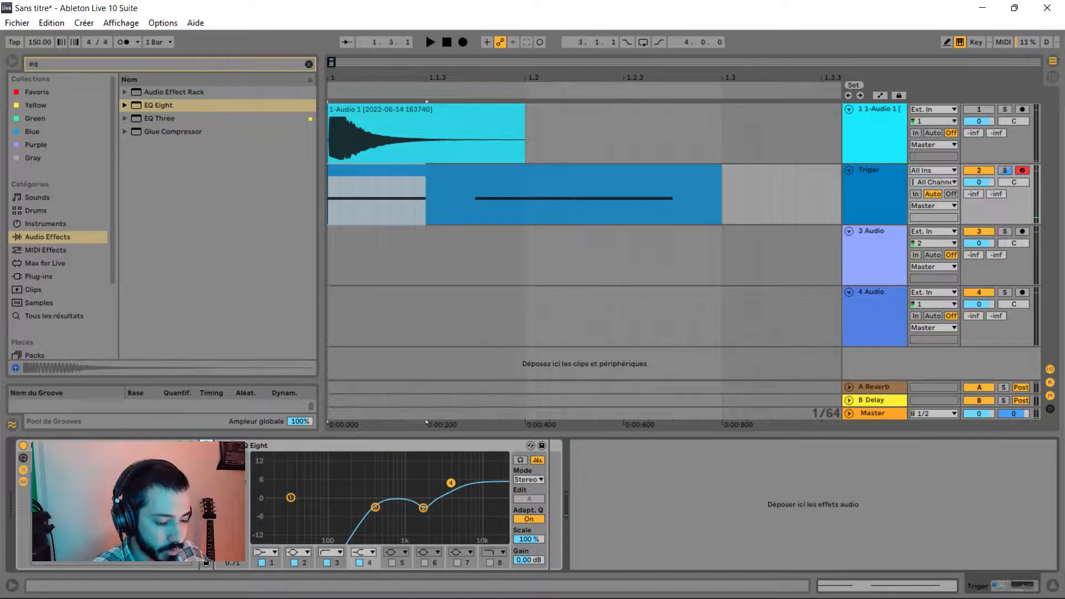
Add a Reverb between the snare sampler and its EQ Eight and audition the pattern.
key("ctrl+f")
type("re")
key("Down")
key("Down")
key("Down")
key("Down")
key("Return")
key("space")
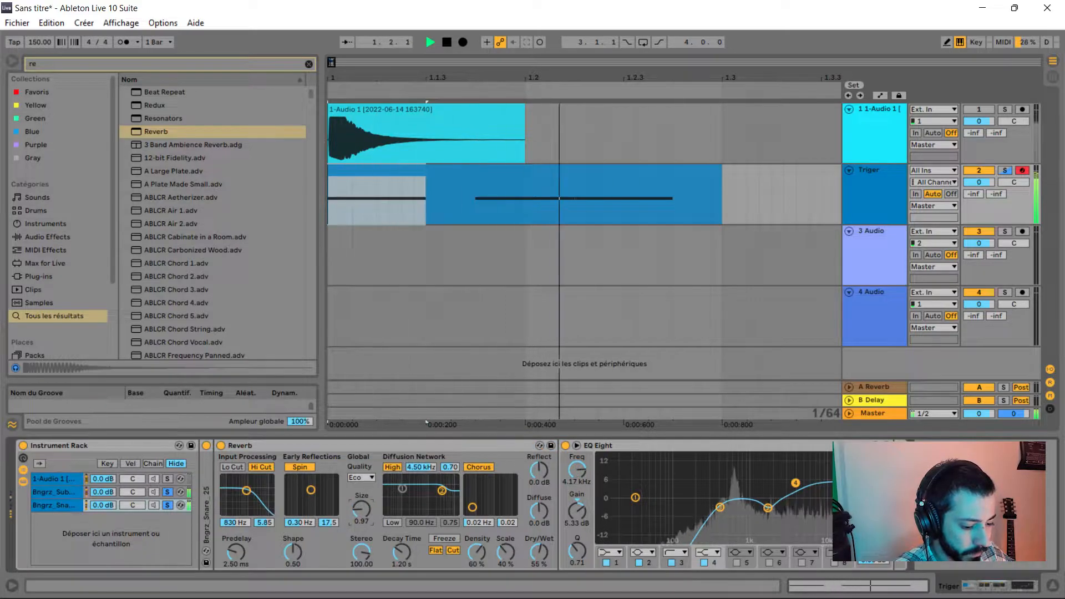
Enable the Reverb's low cut, set its input filter to 1.94 kHz and its decay time to 541 ms, and collapse the device.
left_click(232, 466)
left_click_drag(246, 490, 252, 485)
mouse_move(401, 552)
left_mouse_down()
mouse_move(401, 571)
mouse_move(401, 549)
left_mouse_up()
key("space")
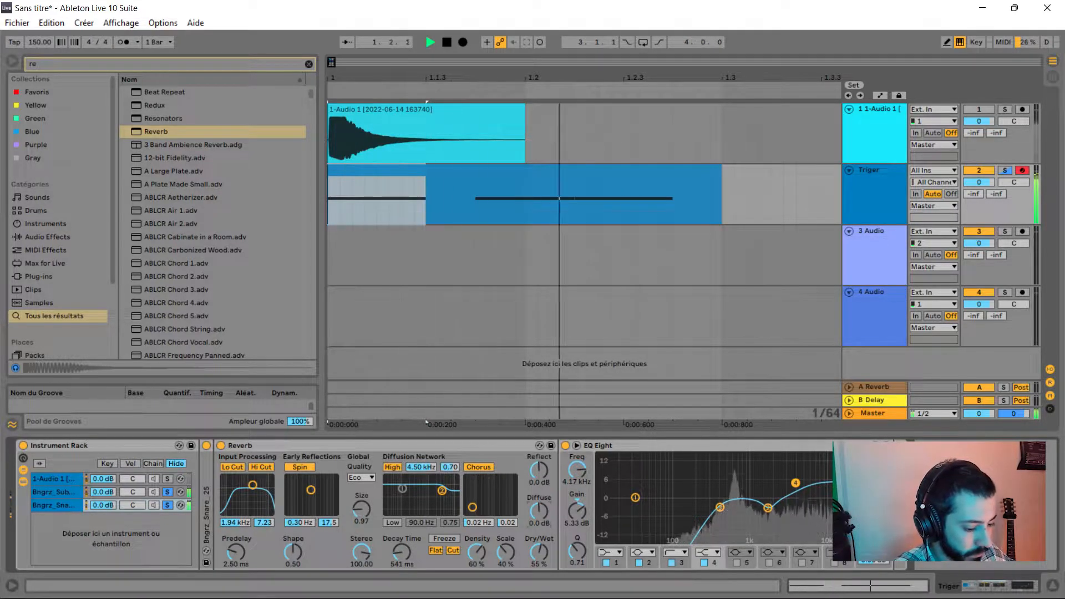
double_click(240, 445)
Add a Saturator after the EQ Eight in the snare chain and audition the pattern.
key("space")
key("BackSpace")
key("BackSpace")
type("sa")
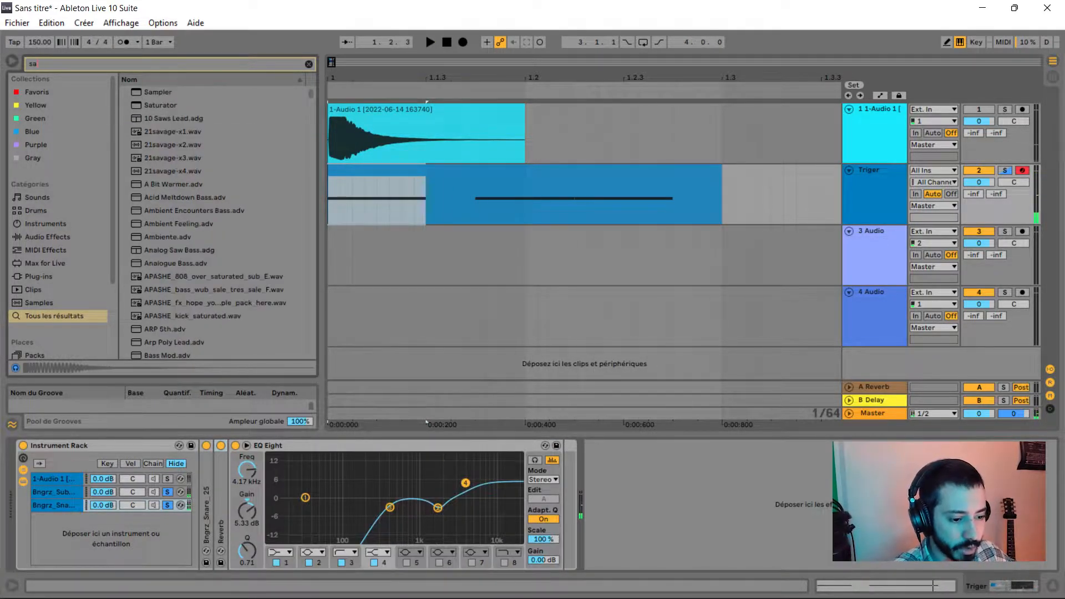
key("Down")
key("Down")
key("Return")
key("space")
Set the Saturator to Medium Curve with a drive of 4.00 dB.
left_click(639, 516)
left_click(639, 541)
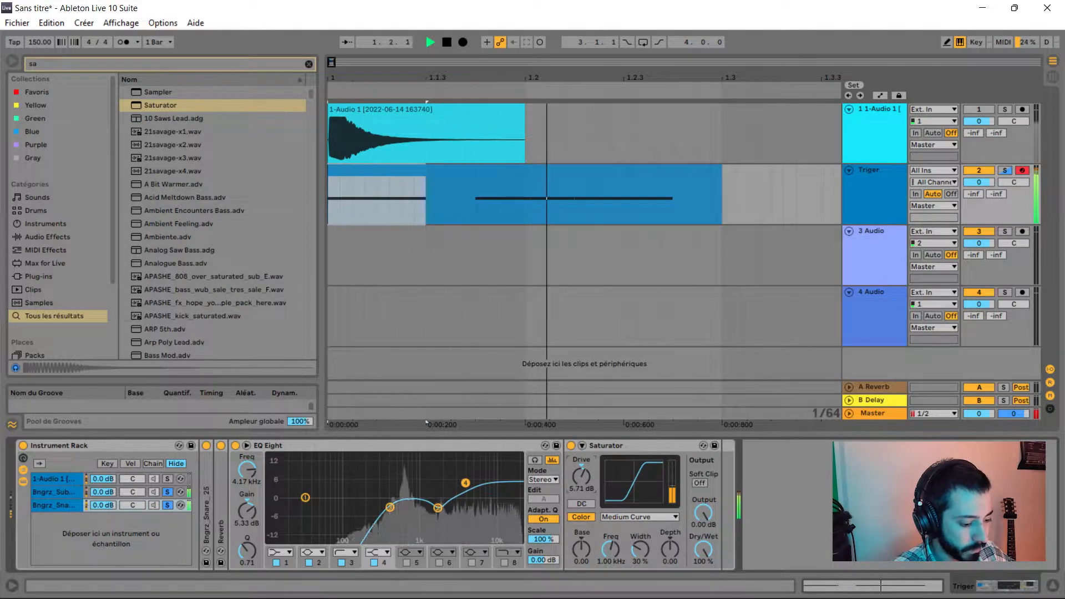
left_click_drag(581, 475, 581, 488)
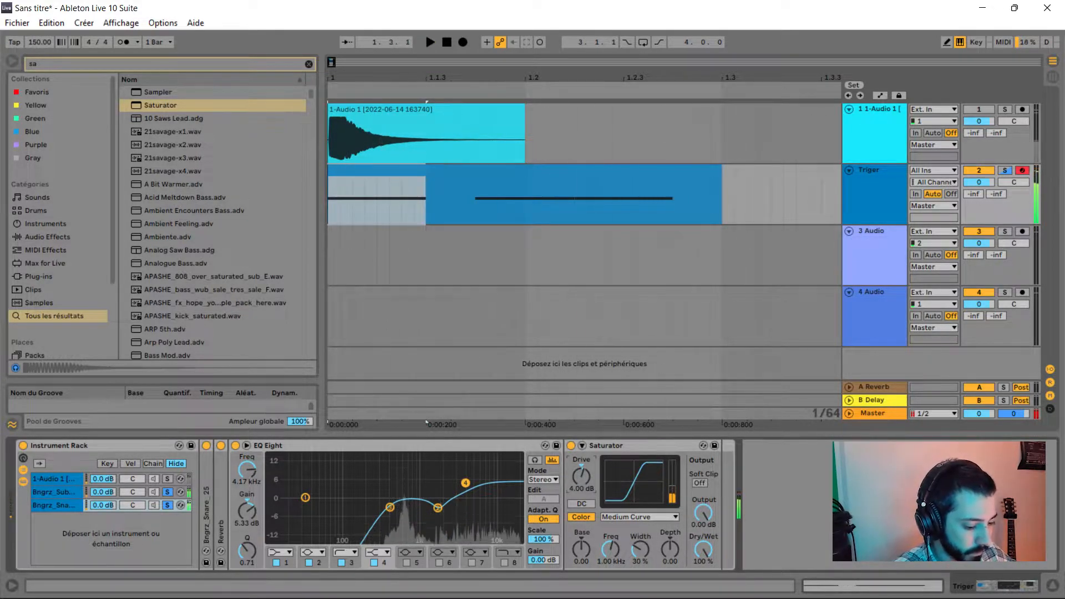
key("space")
Enable band 6 of the snare chain's EQ Eight and dip it by 3.60 dB at 653 Hz with a Q of 3.06.
left_click(439, 552)
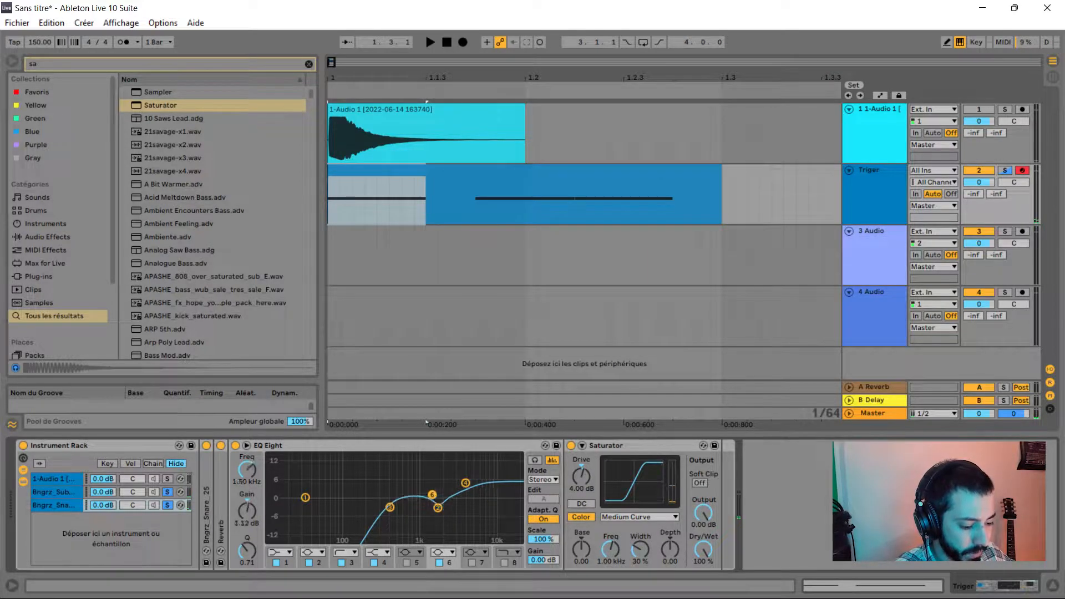
key("space")
left_click_drag(403, 505, 405, 510)
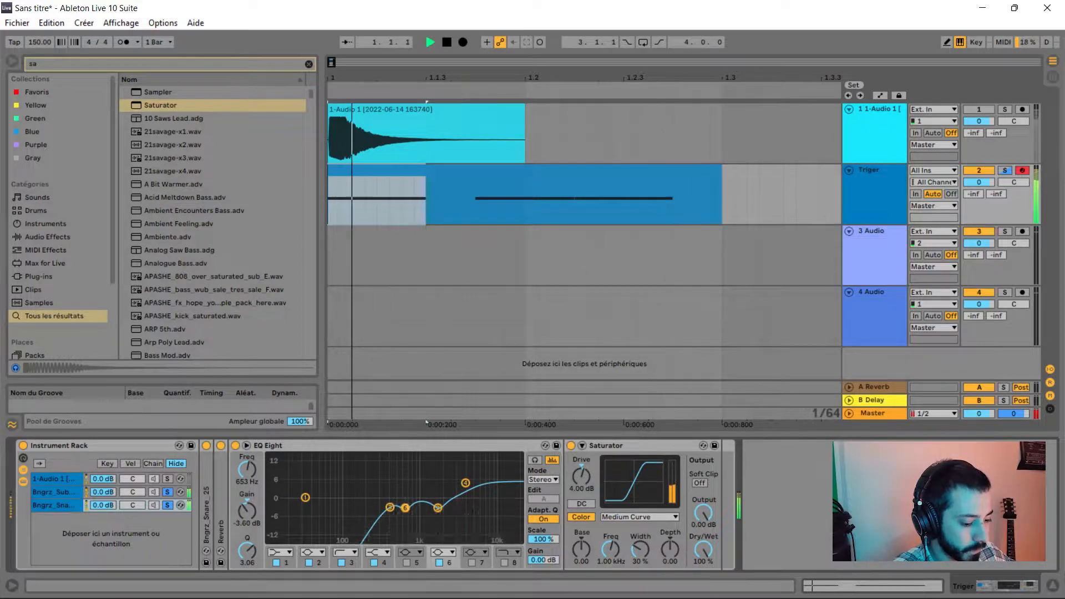
Clear the rack's chain solos and set the first chain's volume to -1.0 dB and the snare chain's to -1.5 dB.
left_click(168, 479)
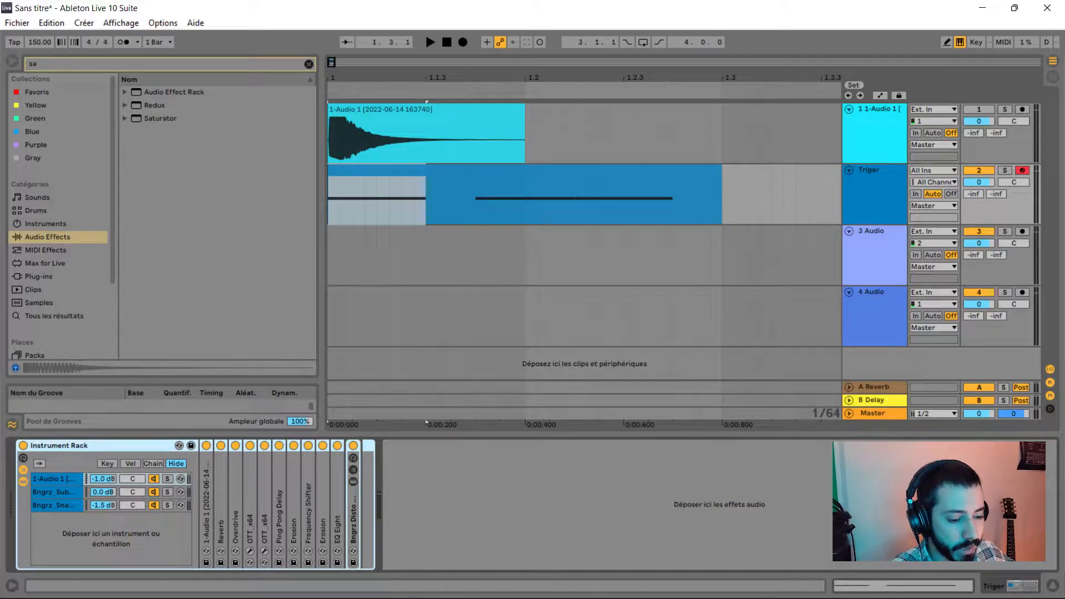
Add an EQ Eight after the whole Instrument Rack and audition the pattern.
left_click(309, 63)
double_click(158, 250)
key("space")
key("space")
key("space")
Boost band 2 of the EQ Eight after the rack by about 6 dB and adjust its Q while auditioning.
mouse_move(520, 497)
left_mouse_down()
mouse_move(539, 475)
mouse_move(525, 479)
left_mouse_up()
key("space")
key("space")
left_click(400, 550)
key("space")
key("space")
left_click_drag(401, 551, 401, 532)
key("space")
key("space")
Move band 3 of the EQ Eight after the rack to 8.43 kHz at -0.62 dB while auditioning.
left_click(573, 497)
key("space")
key("space")
left_click_drag(573, 497, 642, 500)
key("space")
key("space")
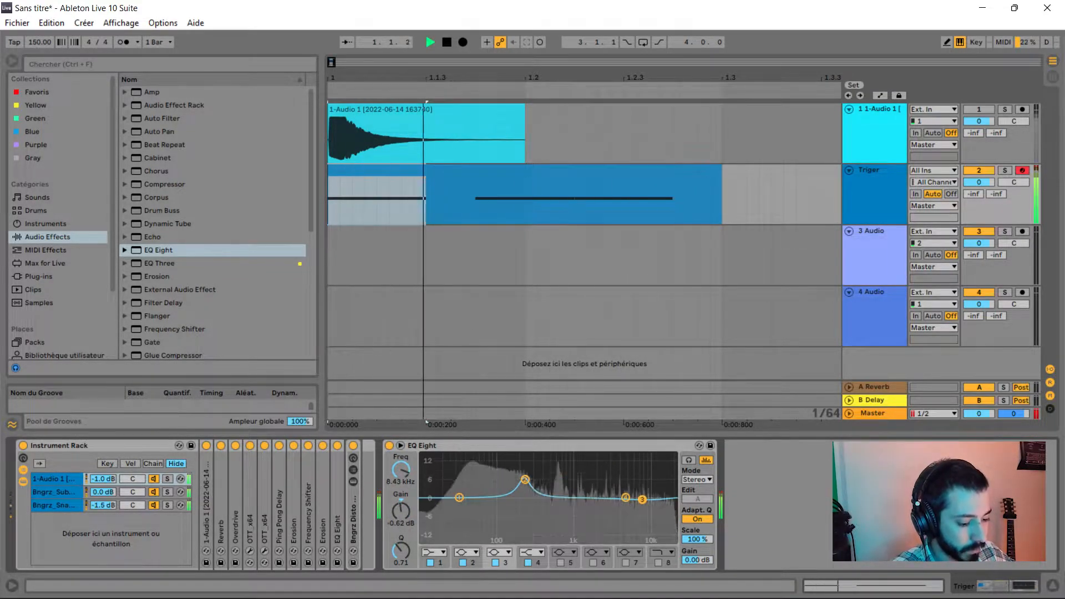
key("space")
Add MConvolutionEZ between the Instrument Rack and the EQ Eight and audition the pattern.
key("ctrl+f")
type("mcon")
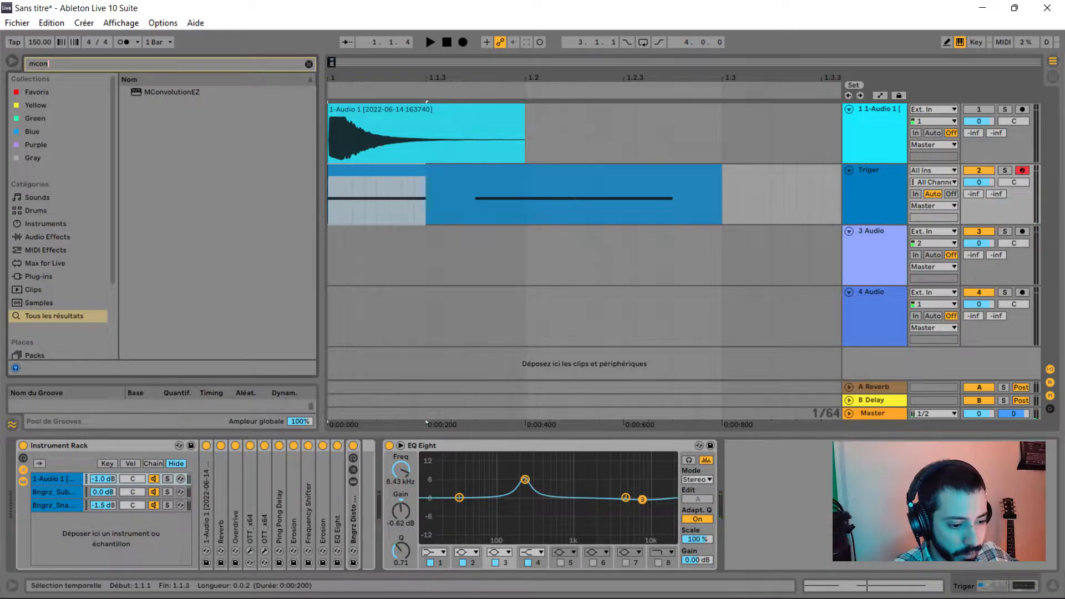
key("Down")
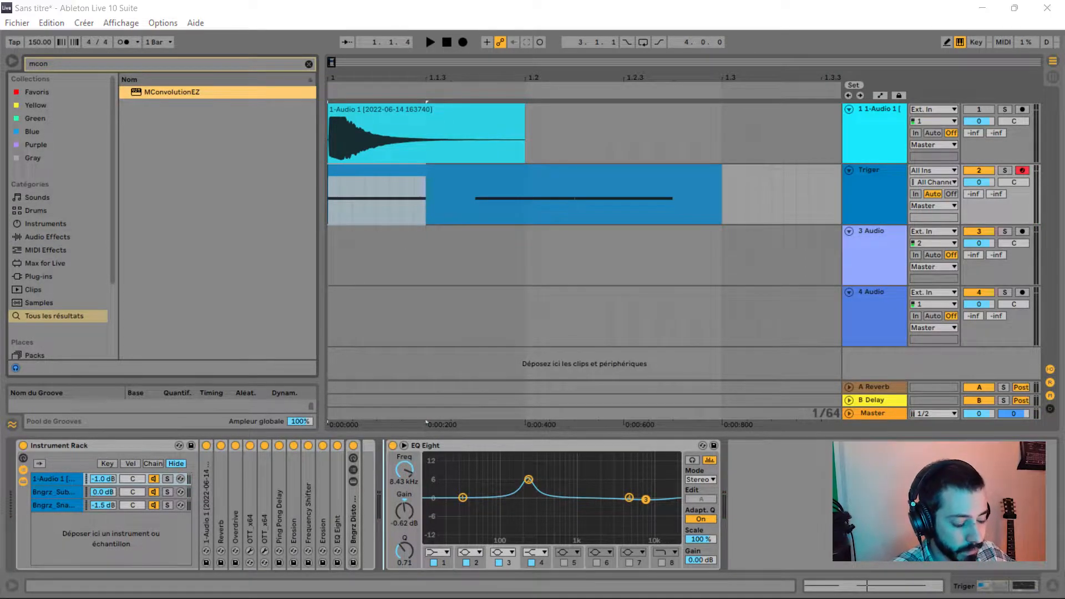
key("Return")
key("space")
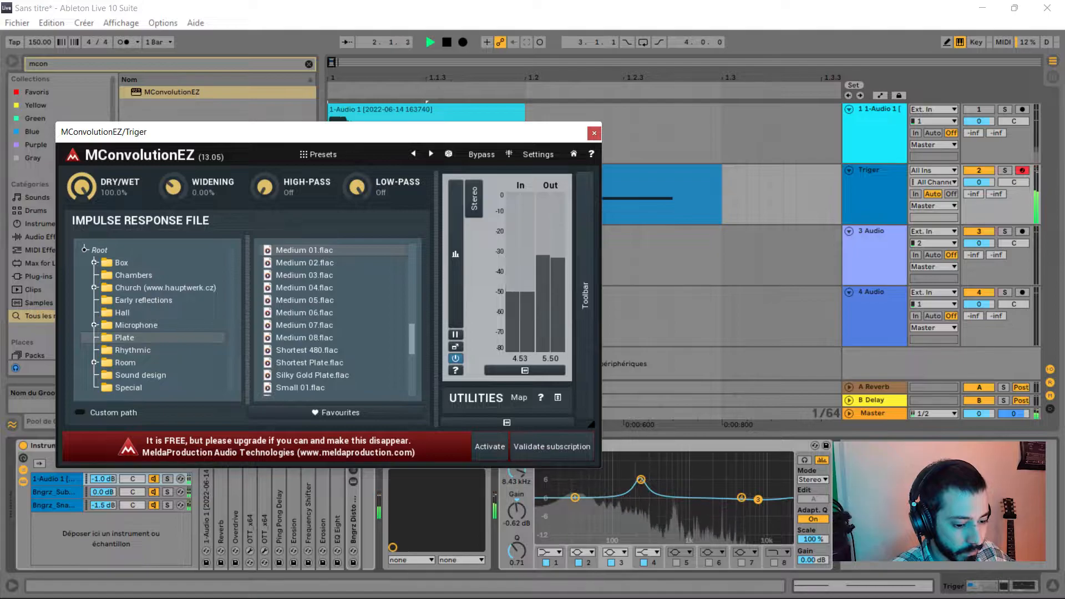
Audition MConvolutionEZ's Box impulses Mobile Phone 01, Radio 01 and Voice Recorder 01, and settle on Wooden box 2.flac.
left_click(448, 154)
left_click(122, 262)
left_click(314, 300)
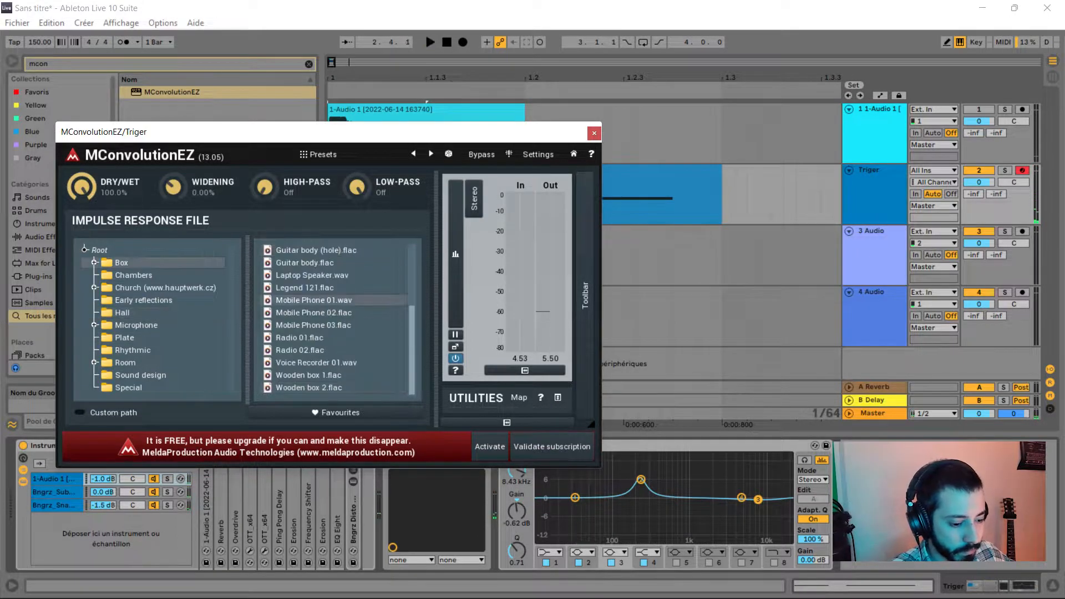
key("space")
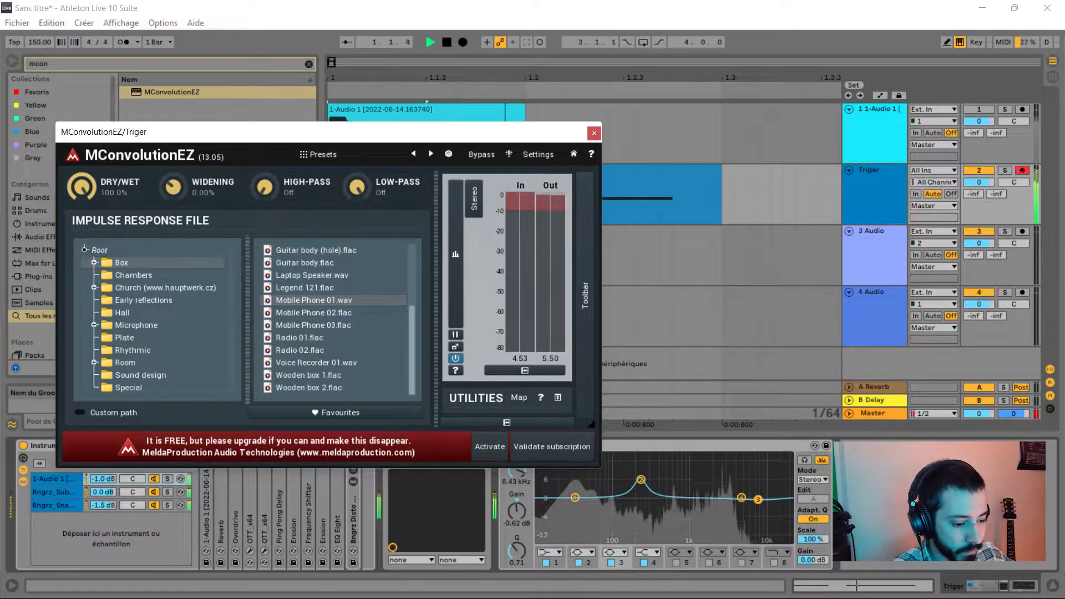
left_click(300, 337)
key("space")
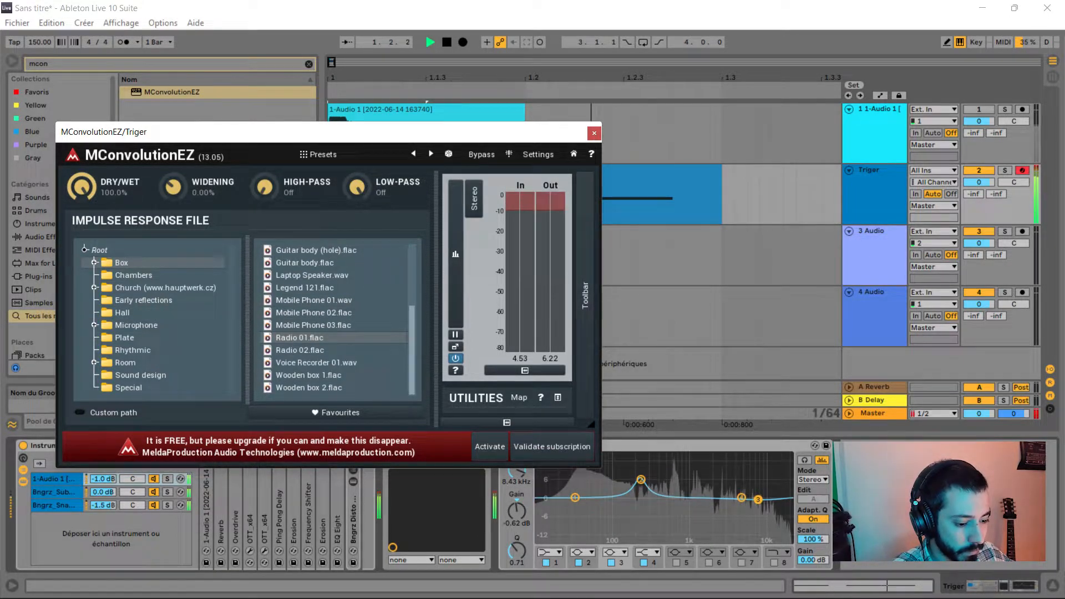
left_click(316, 363)
key("space")
key("space")
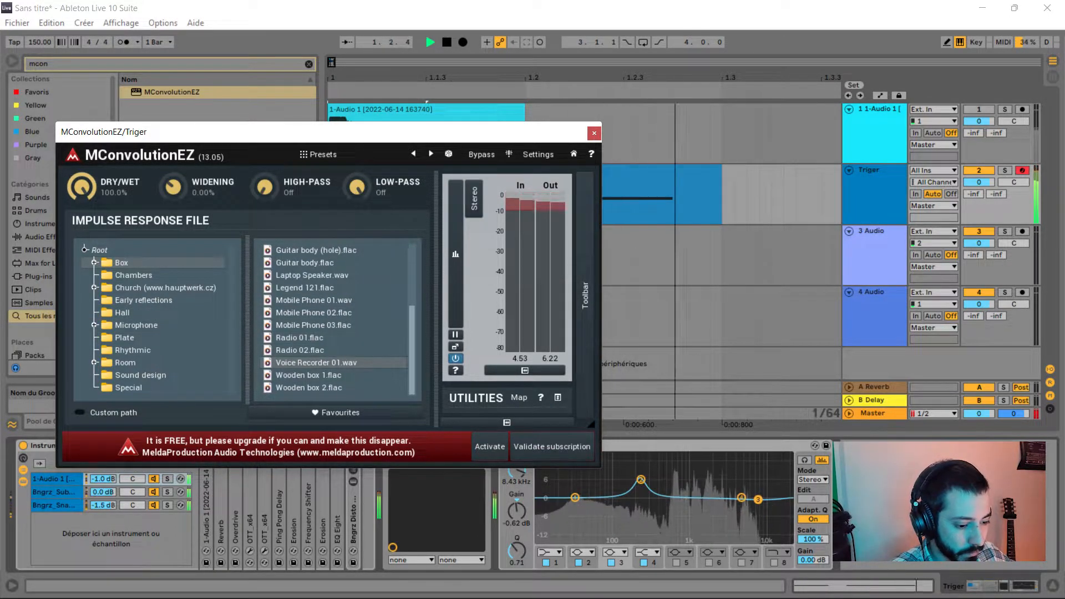
left_click(309, 387)
key("space")
key("space")
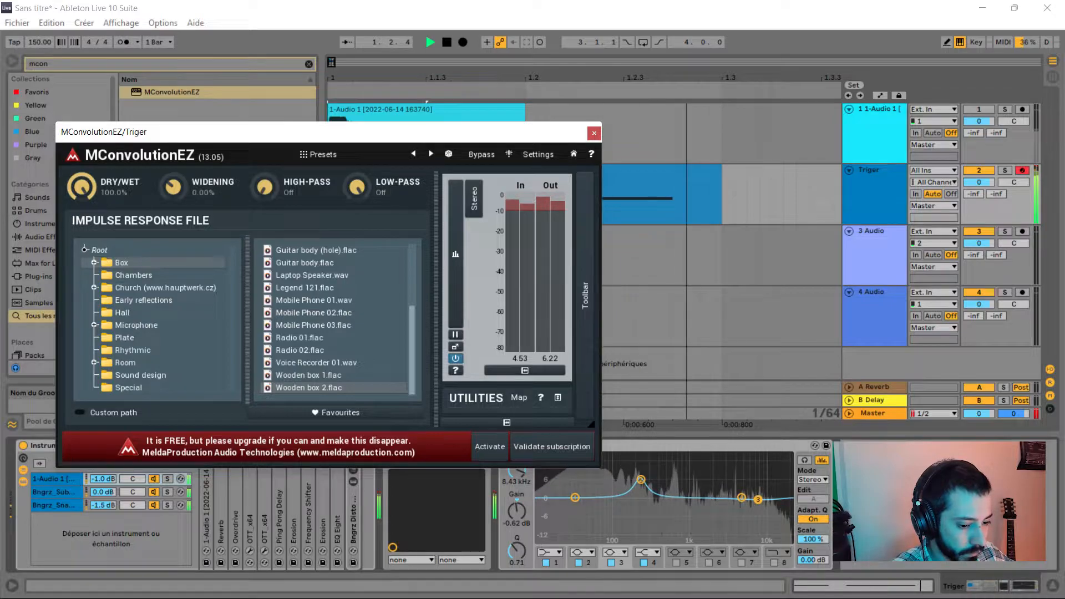
key("space")
key("space")
Adjust the widening amount in MConvolutionEZ while auditioning the pattern.
left_click_drag(173, 187, 173, 220)
key("space")
key("space")
key("space")
Adjust the high-pass filter in MConvolutionEZ while auditioning the pattern.
left_click_drag(265, 187, 265, 209)
key("space")
key("space")
key("space")
key("space")
key("space")
key("space")
Lower MConvolutionEZ's dry/wet mix while auditioning the pattern and close the plug-in window.
left_click_drag(81, 187, 81, 225)
key("space")
key("space")
left_click_drag(81, 187, 82, 196)
key("space")
key("space")
key("space")
key("space")
left_click(594, 133)
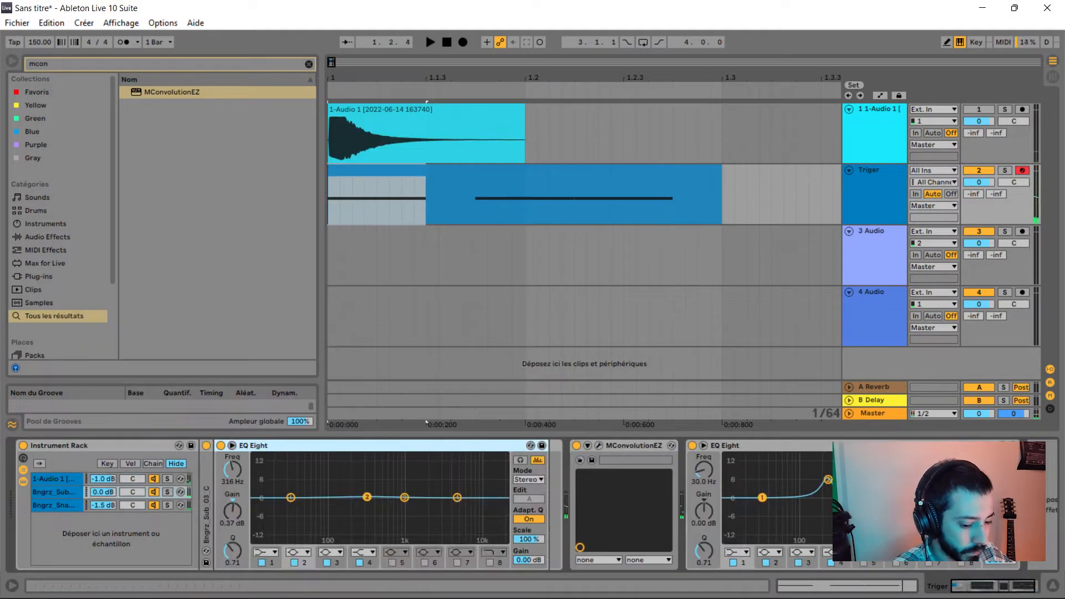
Boost band 1 of the sub chain's EQ Eight and shift it higher in frequency while auditioning.
key("space")
left_click_drag(290, 497, 312, 479)
key("space")
key("space")
key("space")
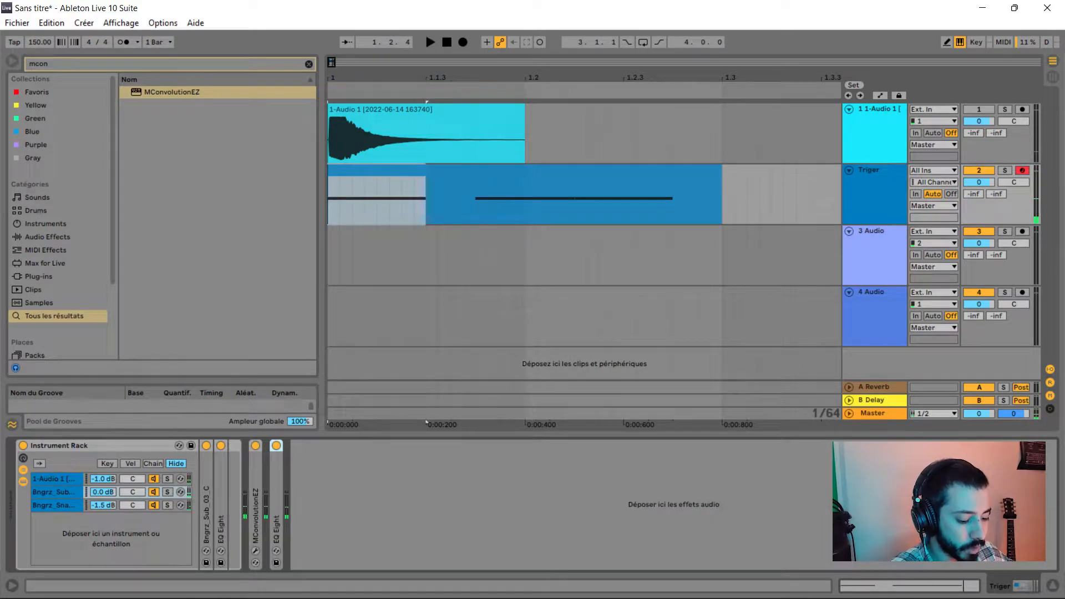
Duplicate the EQ Eight and add a Disperser after the copy, sweeping its frequency while auditioning.
key("ctrl+d")
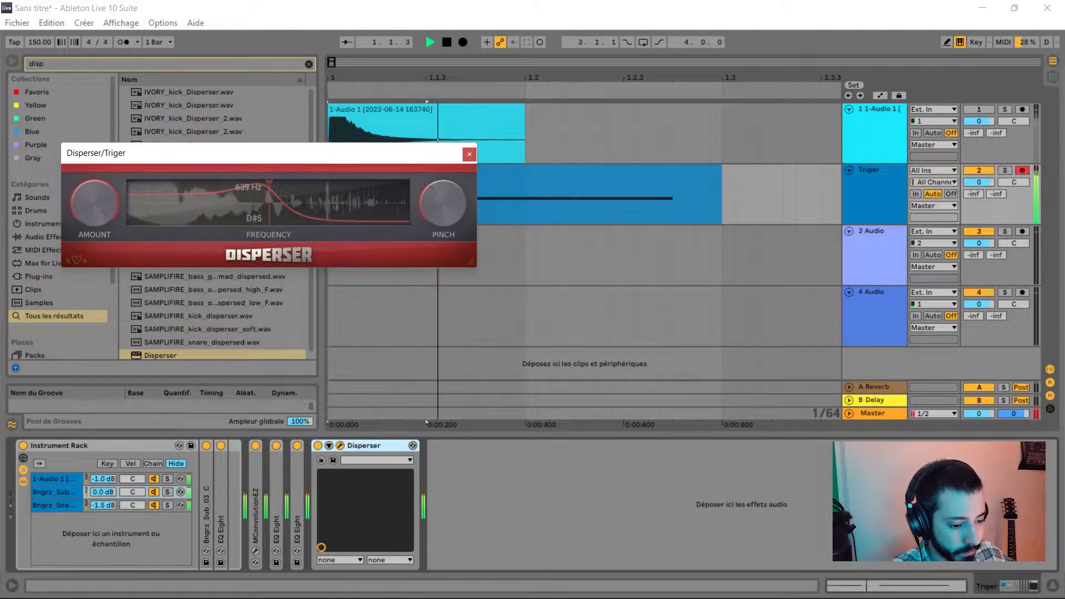
mouse_move(296, 202)
left_mouse_down()
mouse_move(310, 202)
mouse_move(285, 202)
mouse_move(295, 203)
left_mouse_up()
Duplicate the Disperser, set the copy's frequency to about 311 Hz while auditioning and close its plug-in window.
key("ctrl+d")
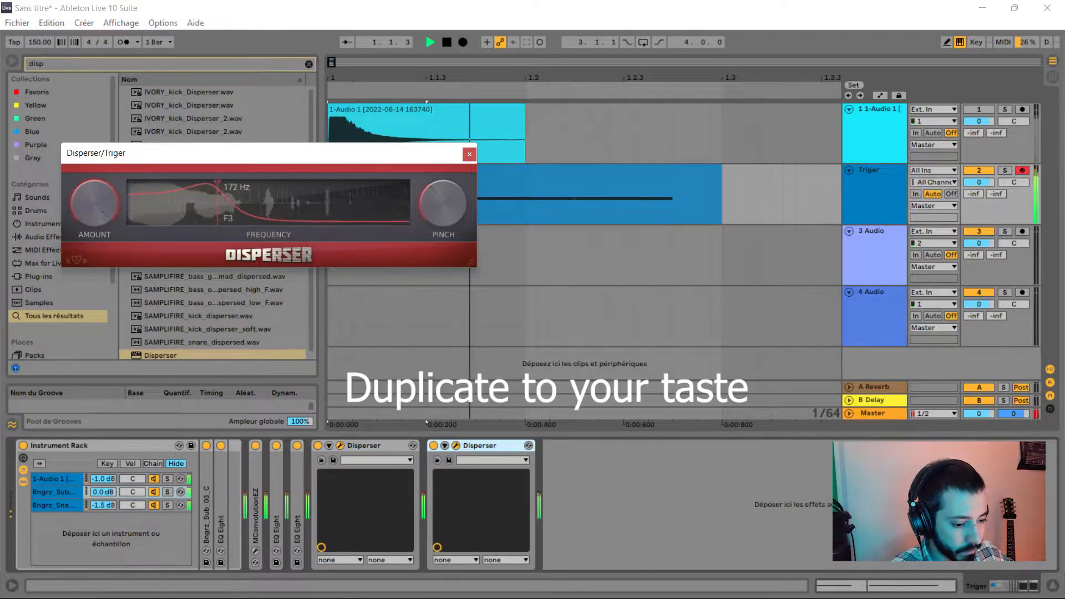
left_click_drag(216, 202, 240, 202)
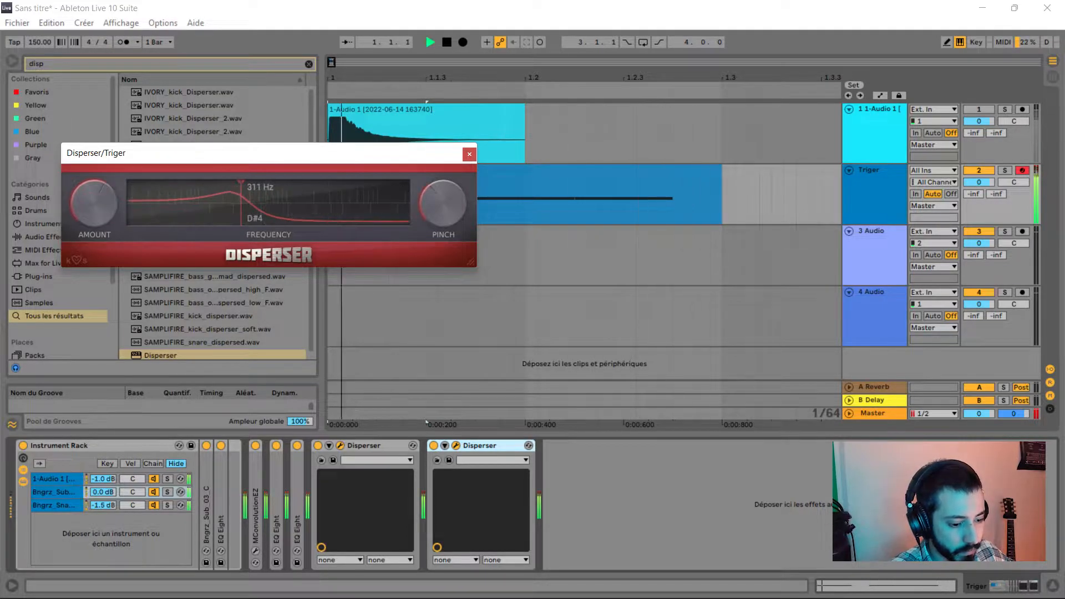
left_click(469, 154)
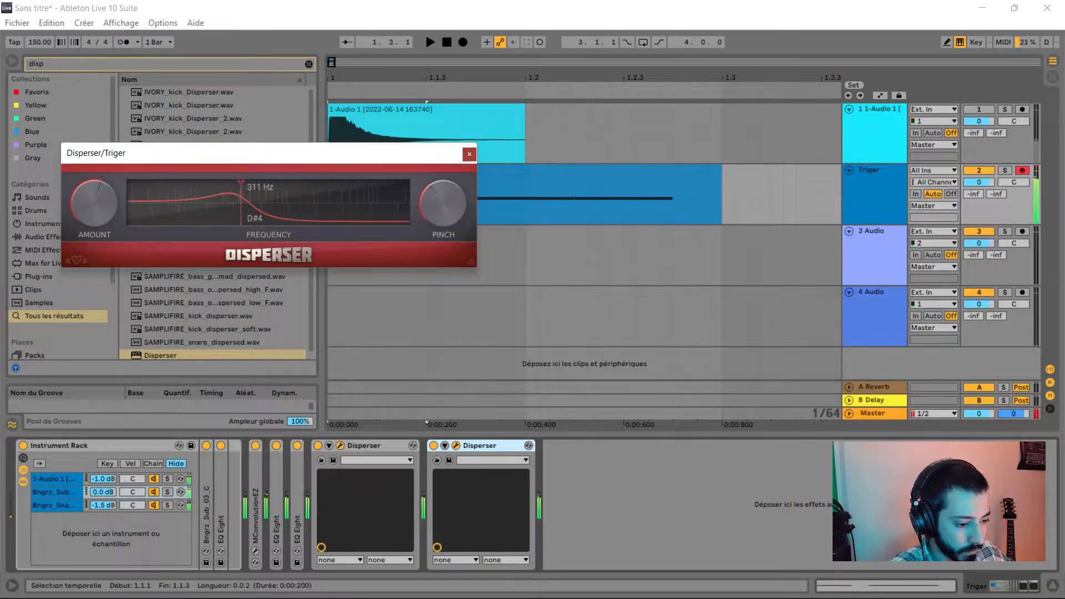
left_click(469, 154)
key("space")
Expand MConvolutionEZ and load the Bngrz Disto Chain rack after the second Disperser.
double_click(255, 499)
key("ctrl+f")
type("bn")
key("Down")
key("Return")
key("space")
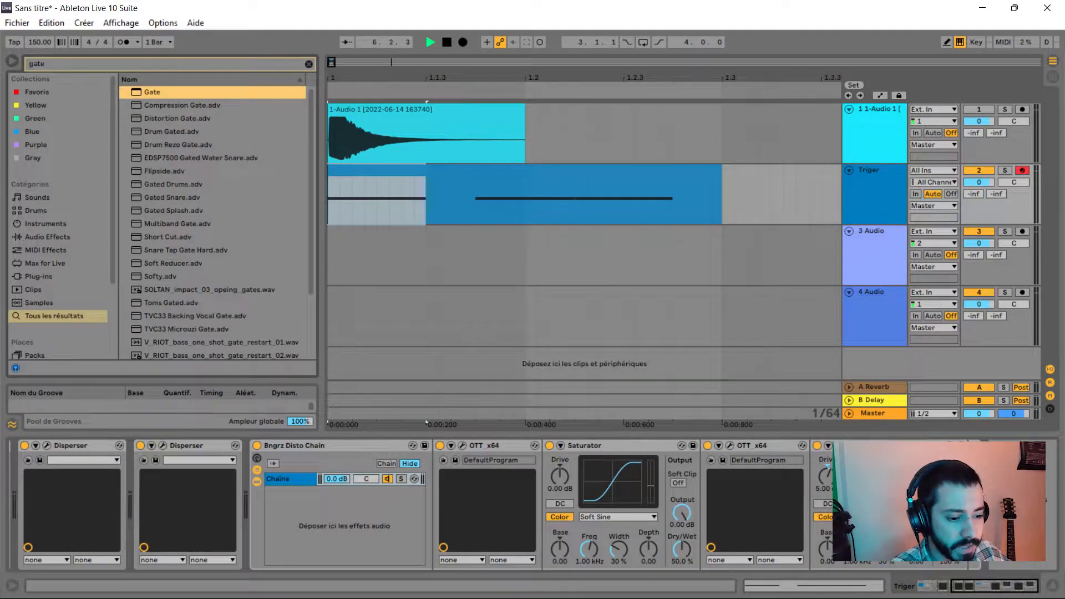
Add a Gate at the end of the device chain and set its Return to 8.76 dB while auditioning.
left_click_drag(152, 92, 985, 515)
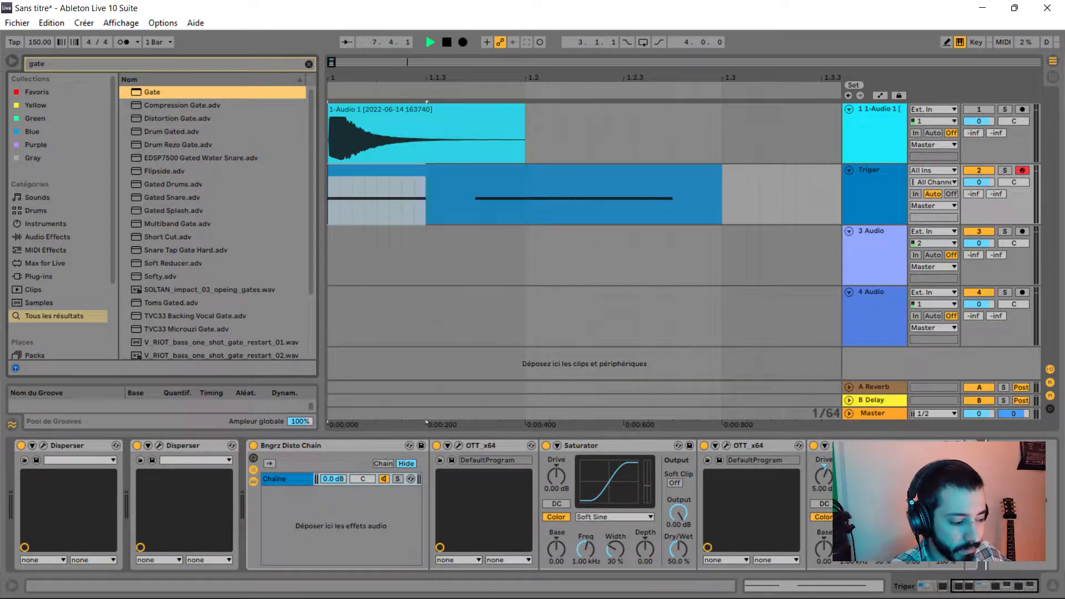
left_click_drag(985, 564, 985, 565)
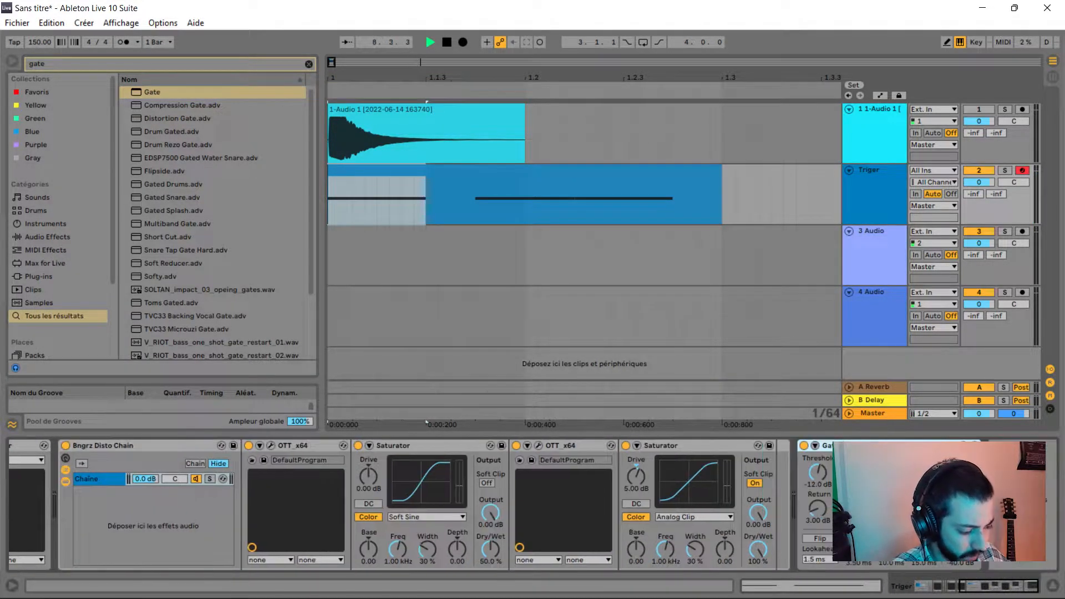
key("space")
key("space")
left_click_drag(818, 508, 817, 491)
key("space")
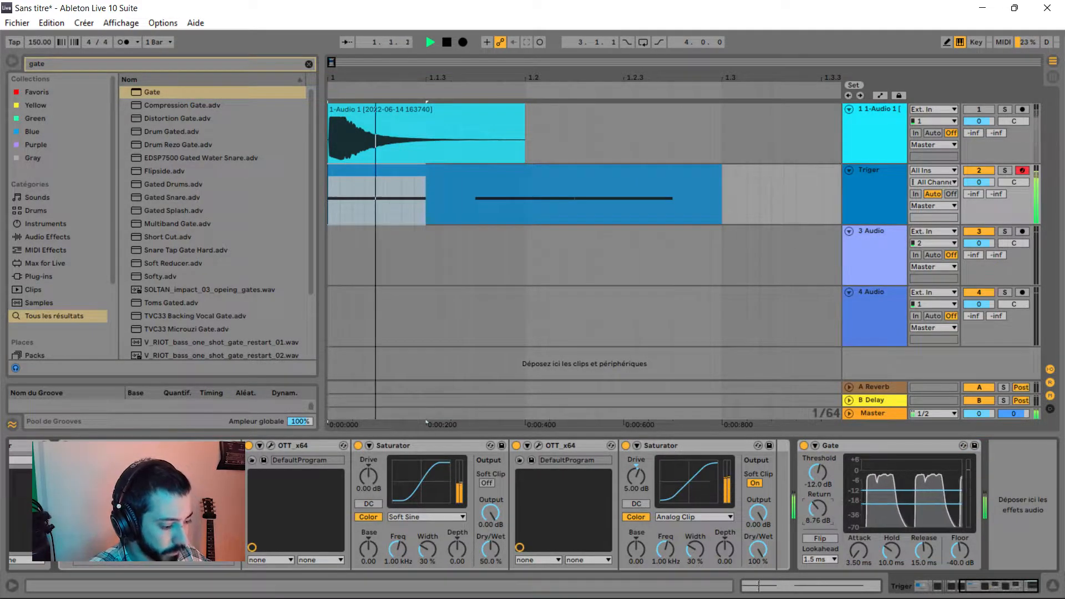
Insert Erosion before the first Disperser and set it to 1.54 kHz with an amount of 25.0.
scroll(655, 505, "left", 5)
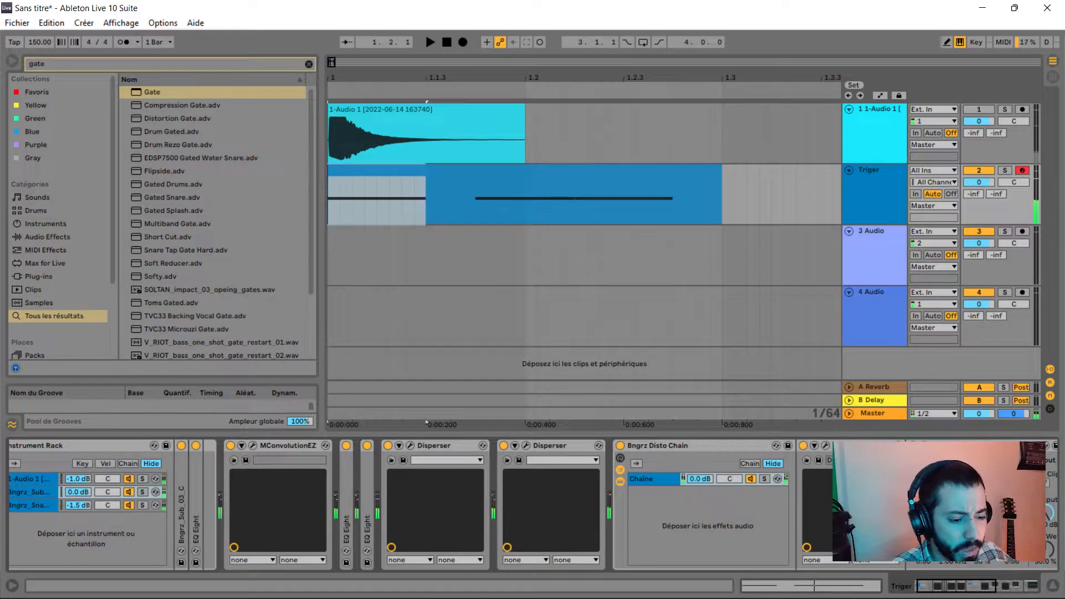
scroll(217, 222, "down", 3)
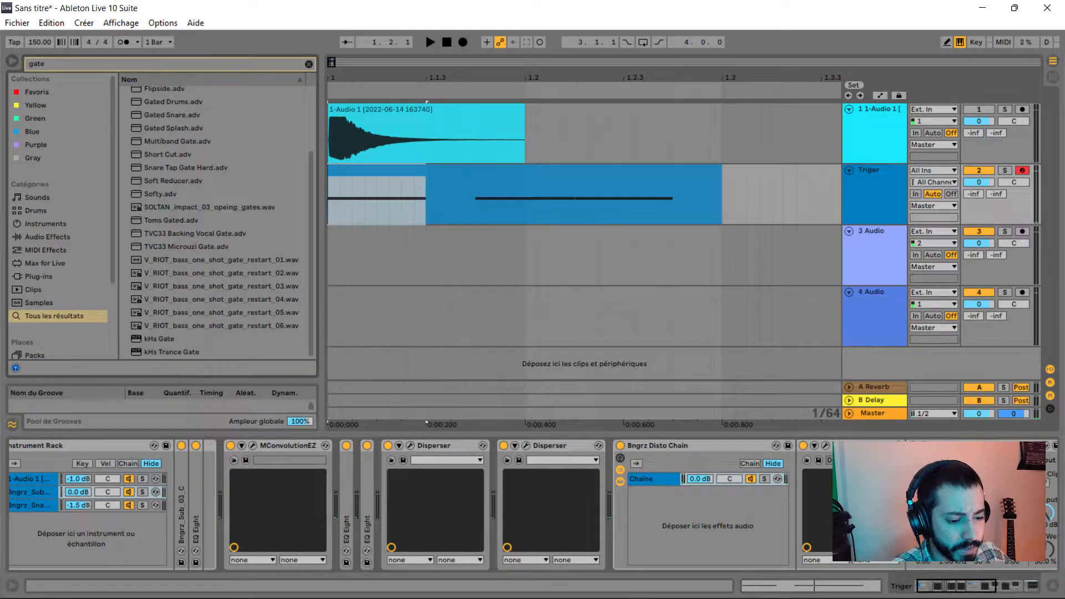
type("ero")
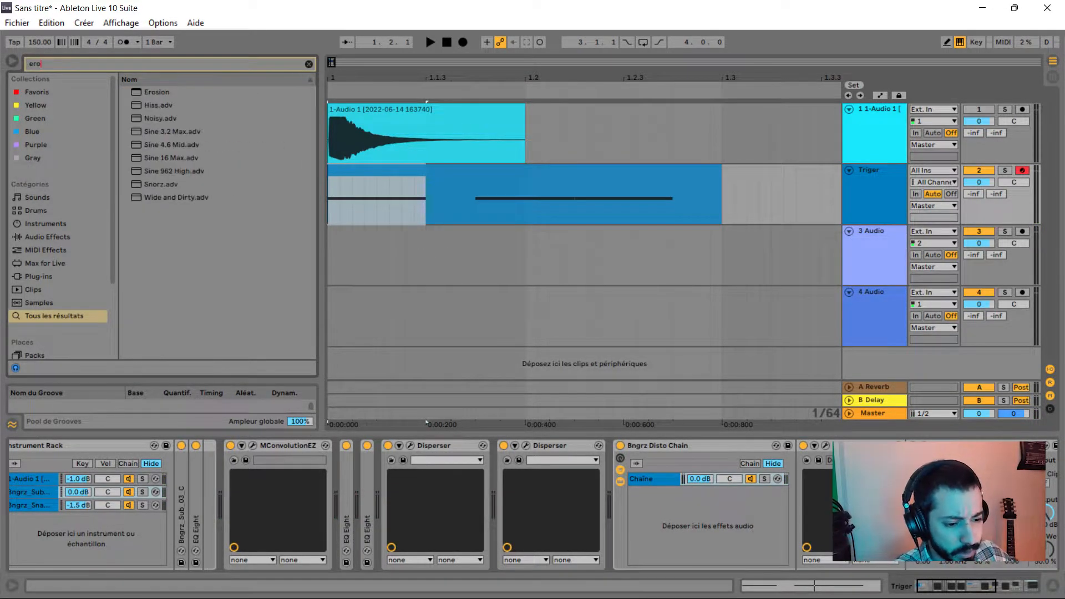
key("Down")
key("Return")
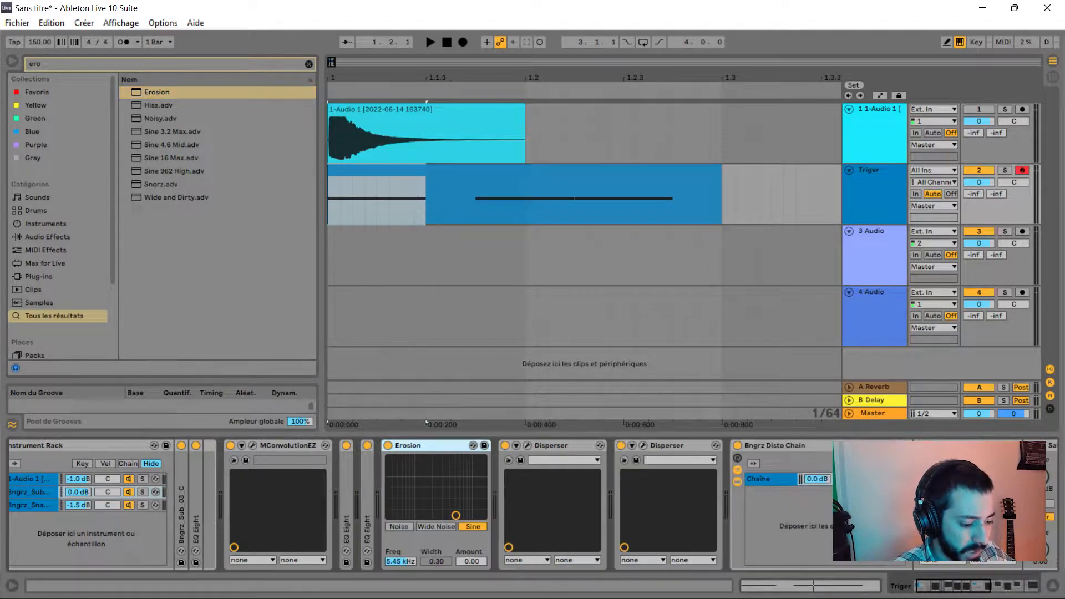
key("space")
mouse_move(410, 482)
left_mouse_down()
mouse_move(435, 497)
mouse_move(426, 491)
left_mouse_up()
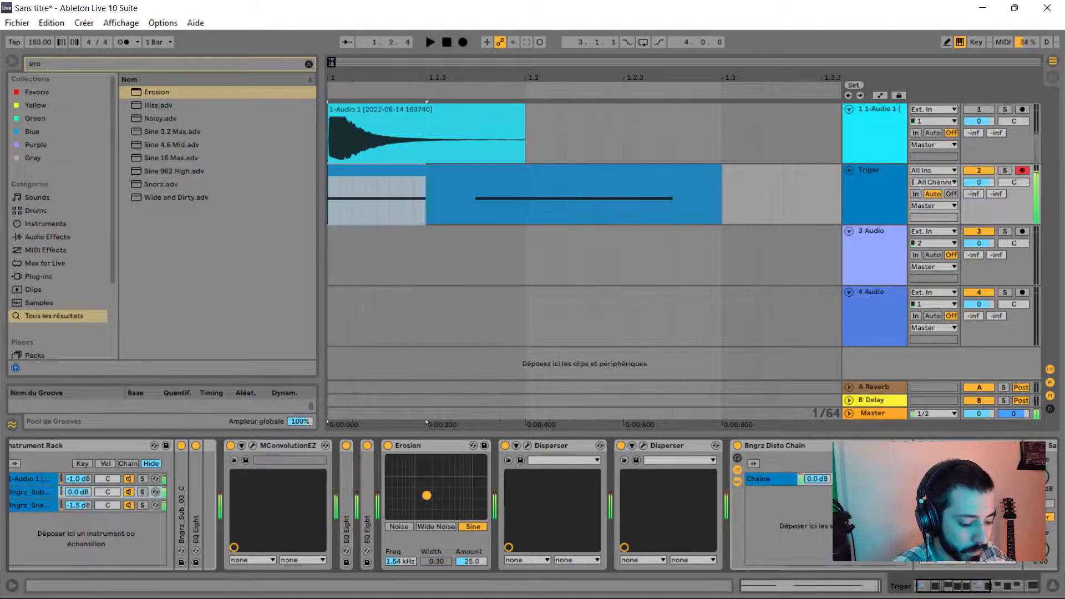
Try a Frequency Shifter at -2.00 kHz with 18.3 % dry/wet after the second Disperser, and remove it.
key("ctrl+f")
type("fre")
key("Down")
key("Up")
key("Return")
key("space")
left_click_drag(646, 519, 645, 555)
key("space")
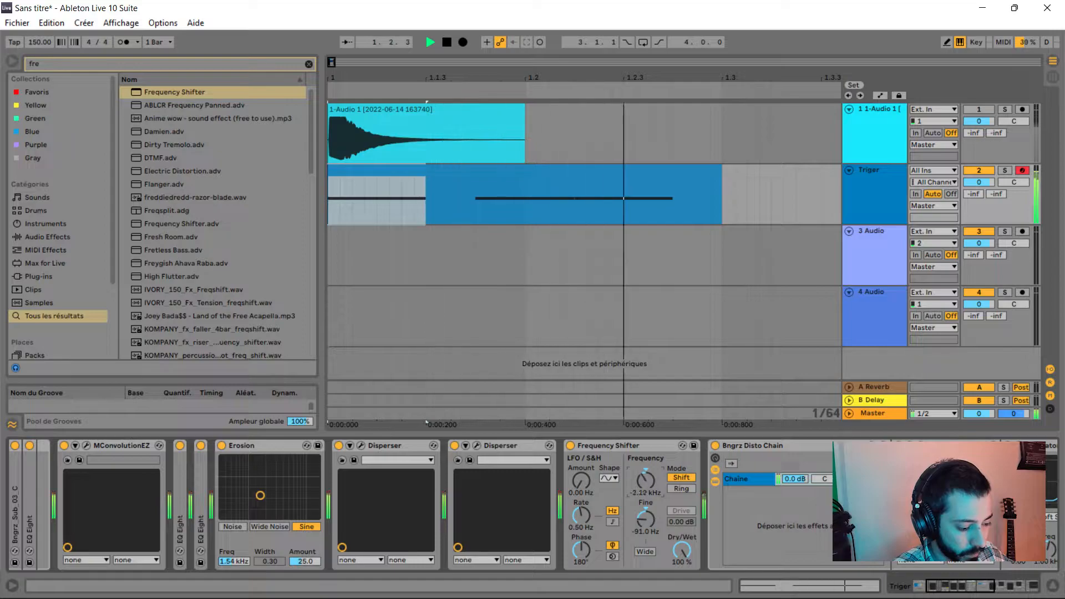
left_click_drag(645, 520, 645, 524)
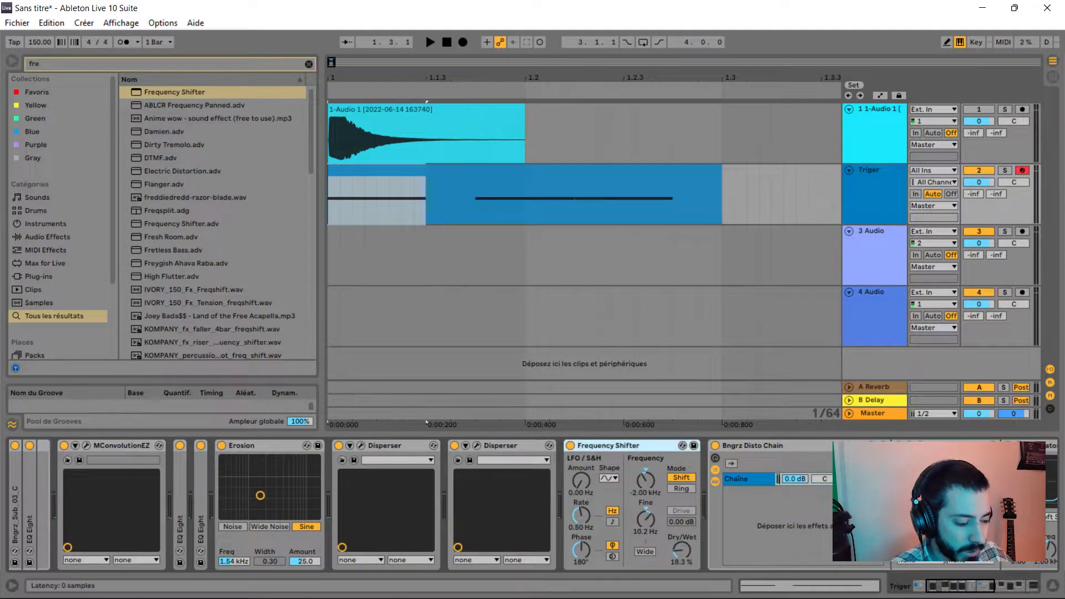
key("Delete")
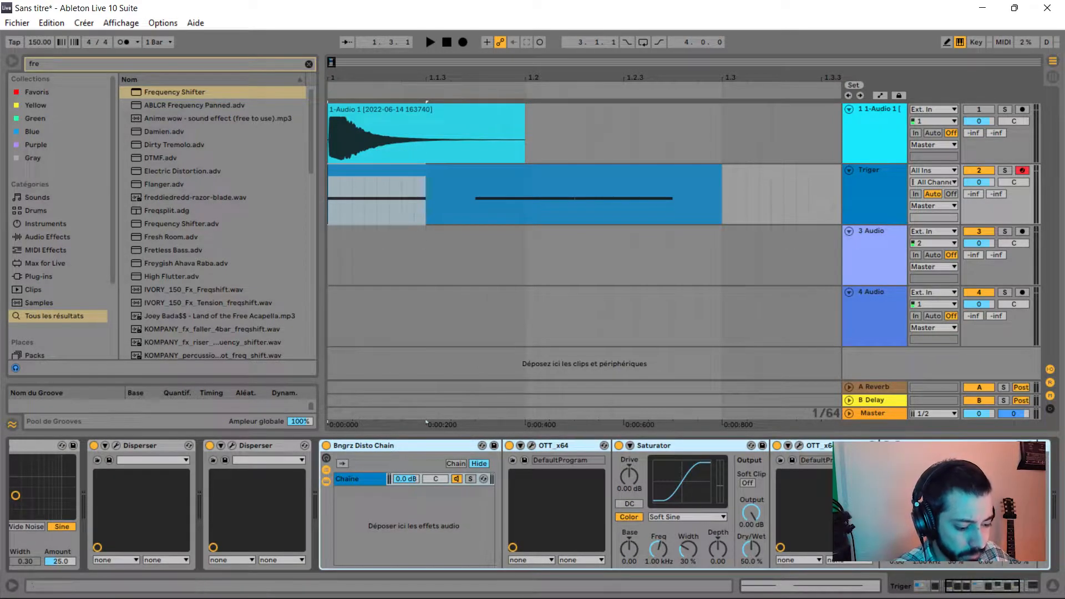
Collapse the Bngrz Disto Chain, MConvolutionEZ and Erosion devices while auditioning the pattern.
double_click(379, 446)
key("space")
scroll(388, 504, "left", 3)
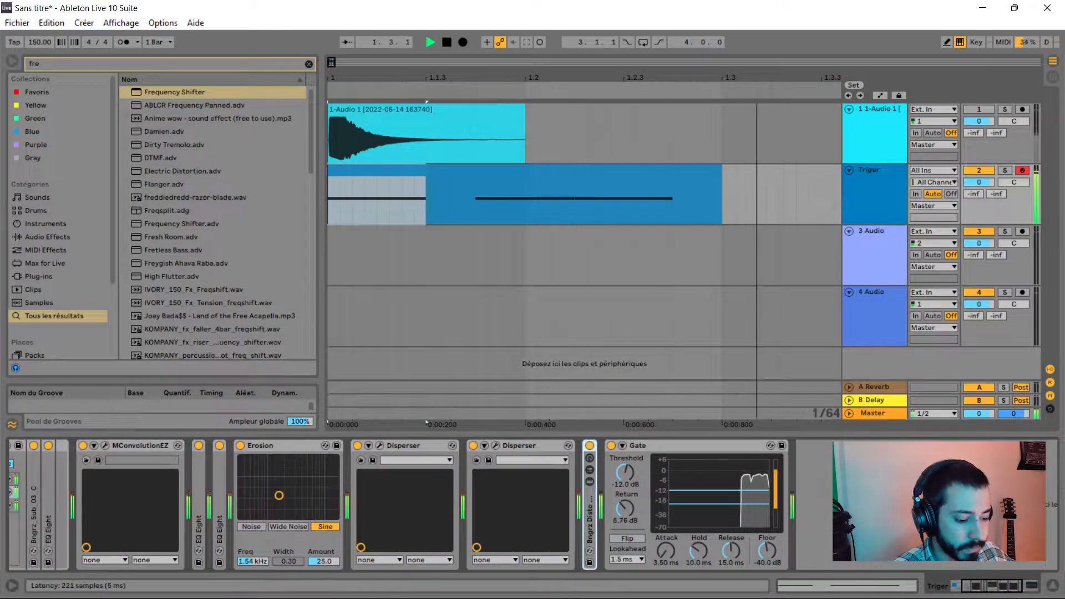
double_click(272, 446)
key("space")
key("space")
scroll(460, 504, "left", 3)
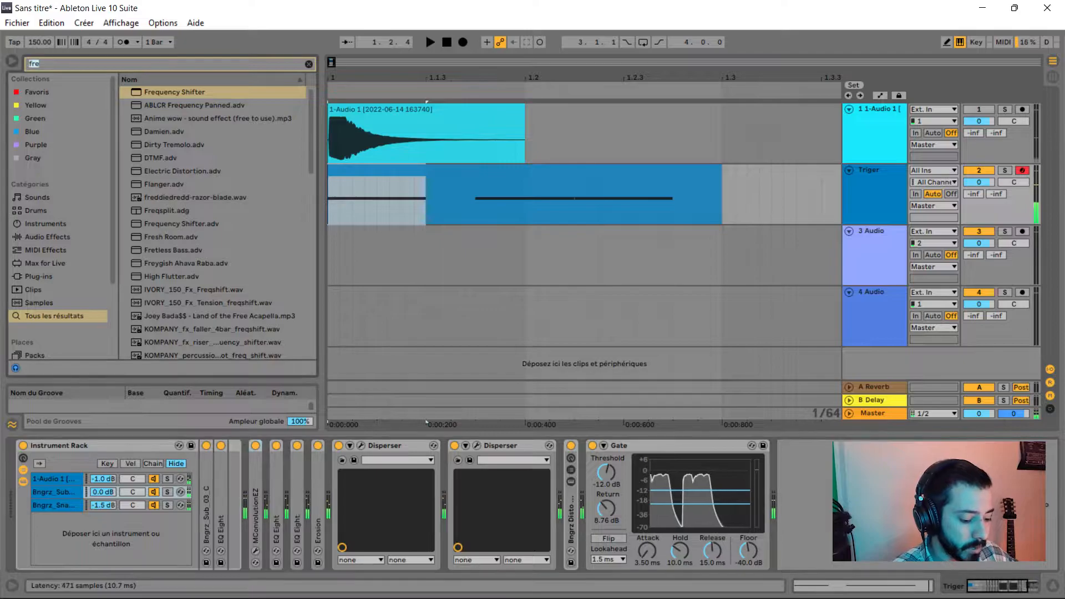
Add an Overdrive at 50.0 Hz with 100 % drive and place it after the second Disperser.
key("ctrl+f")
type("over")
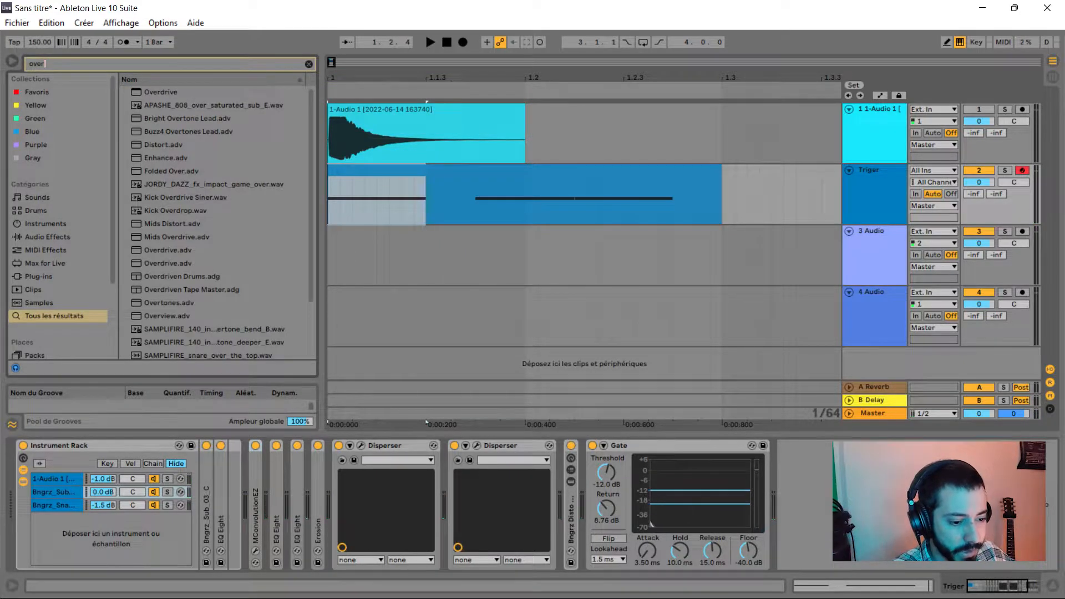
key("Down")
key("Return")
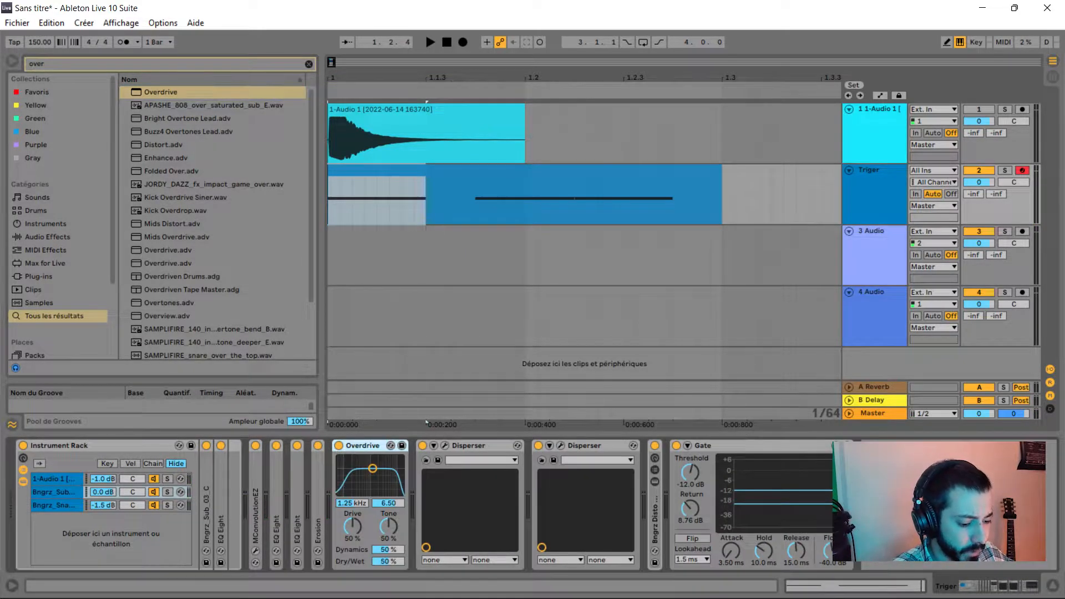
key("space")
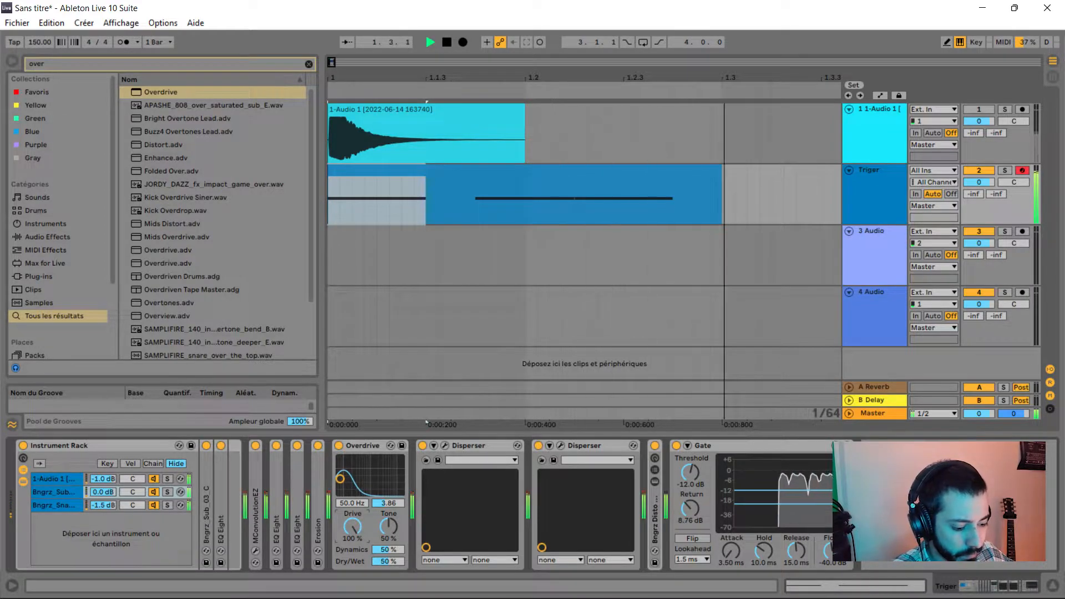
left_click_drag(340, 478, 645, 451)
Set up a second Overdrive at 1.11 kHz, width 0.50 and 10 % dry/wet after the first one while auditioning.
key("space")
key("space")
key("space")
left_click(571, 475)
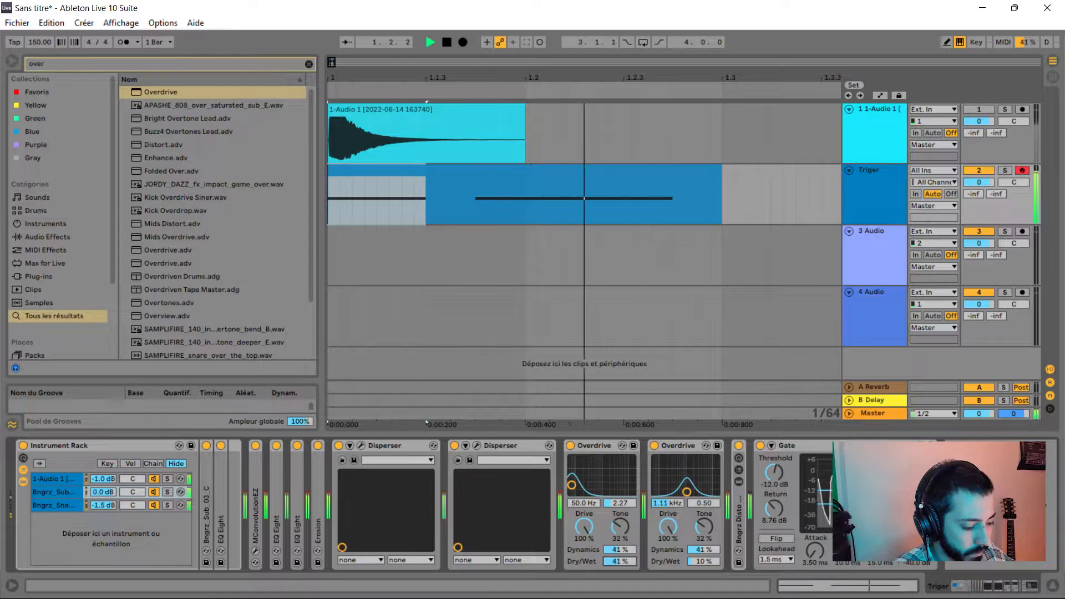
key("space")
key("space")
key("space")
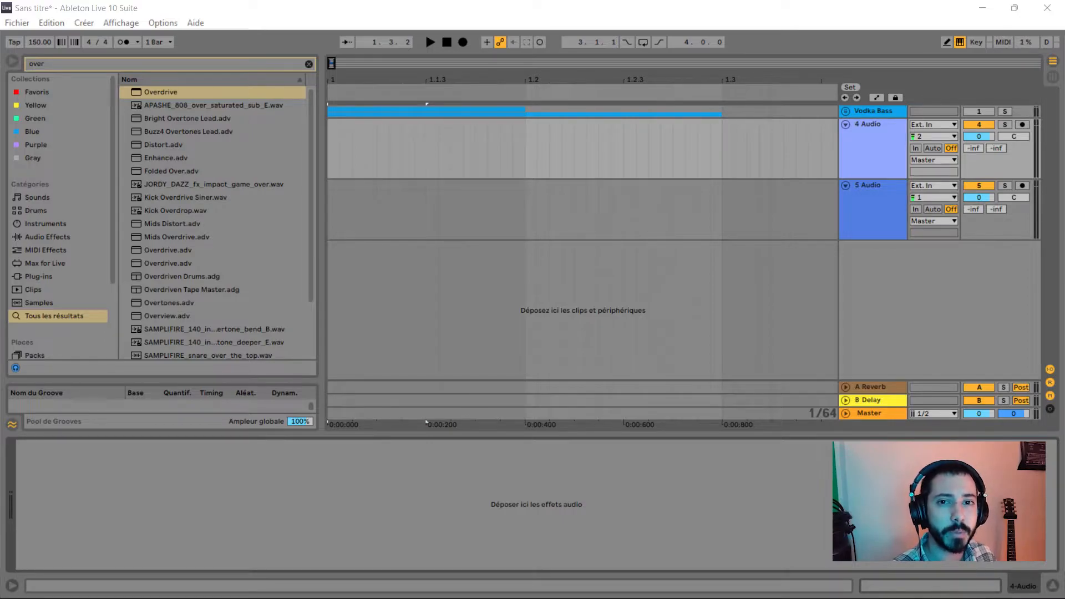
Arm the 4 Audio track and record a new take of several hits.
left_click(1022, 125)
left_click(447, 42)
left_click(462, 42)
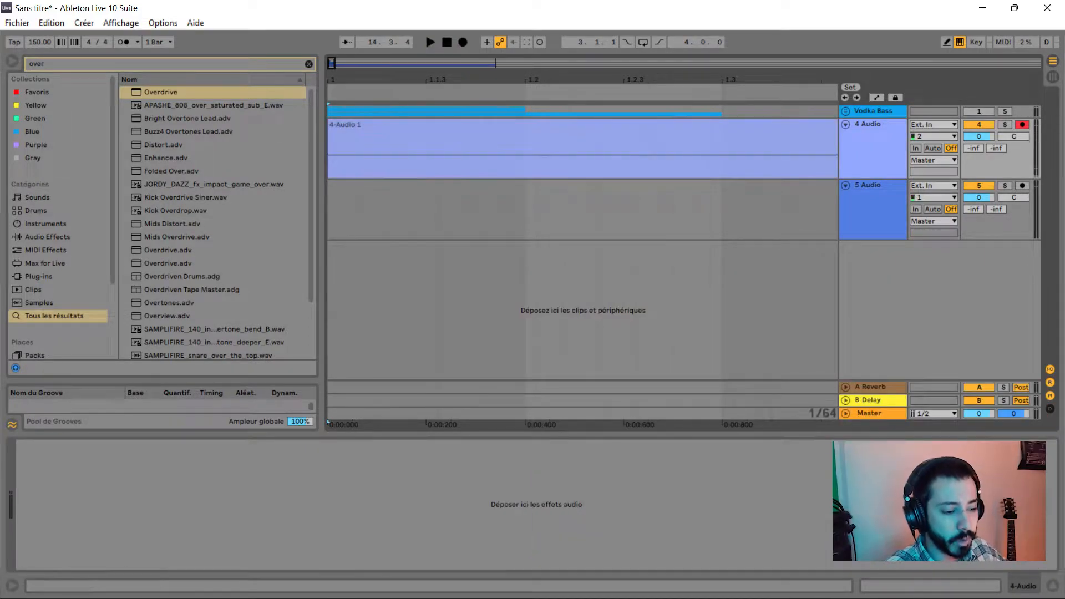
Examine the recorded take on the 4 Audio track and audition its individual hits.
scroll(582, 222, "down", 10)
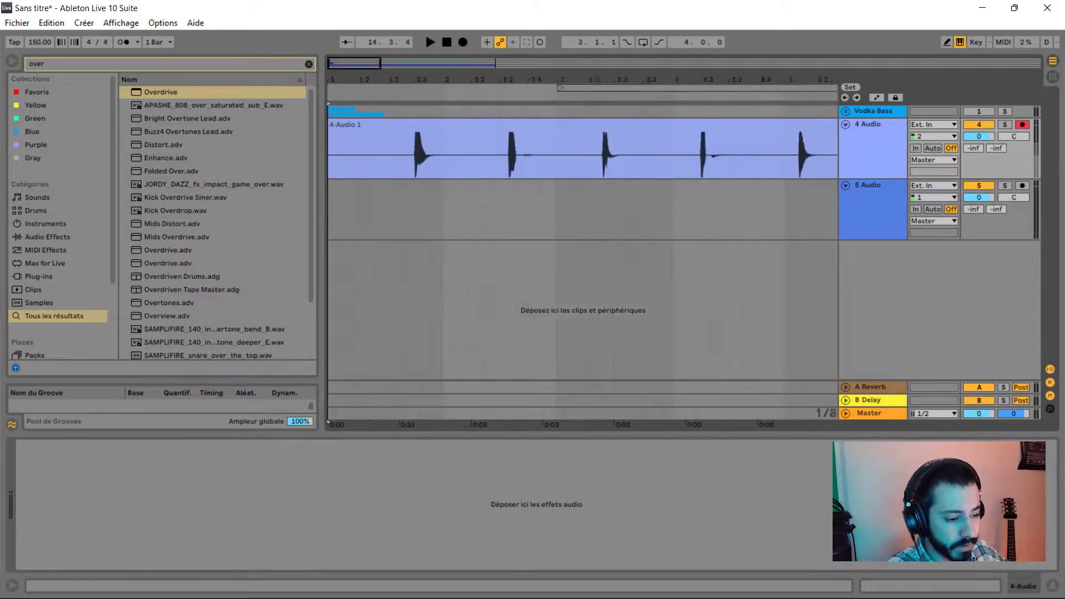
scroll(582, 222, "up", 1)
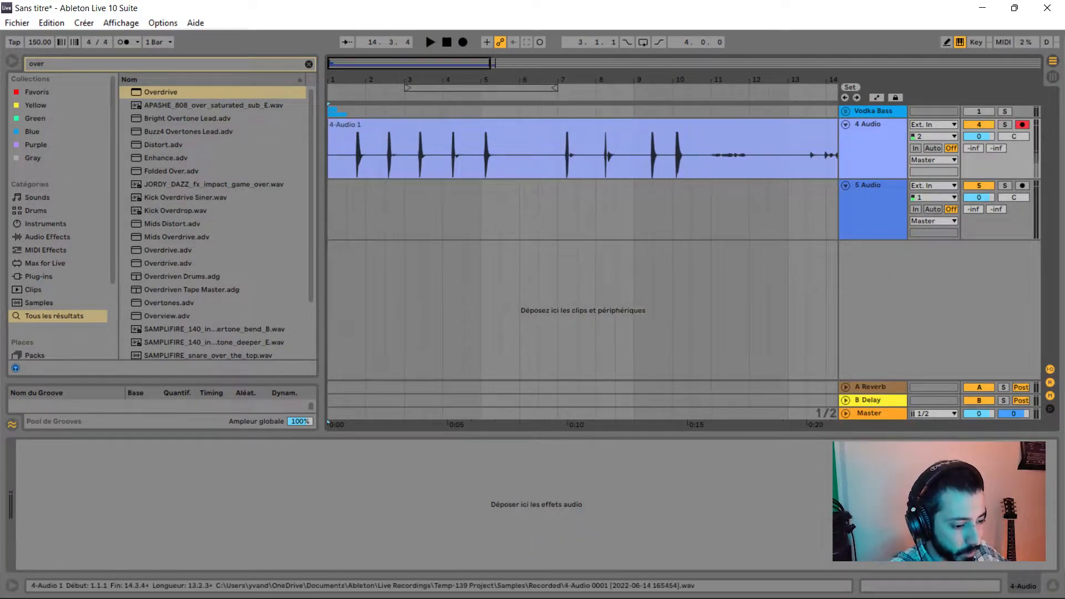
left_click(557, 144)
key("space")
key("space")
left_click(654, 147)
key("space")
key("space")
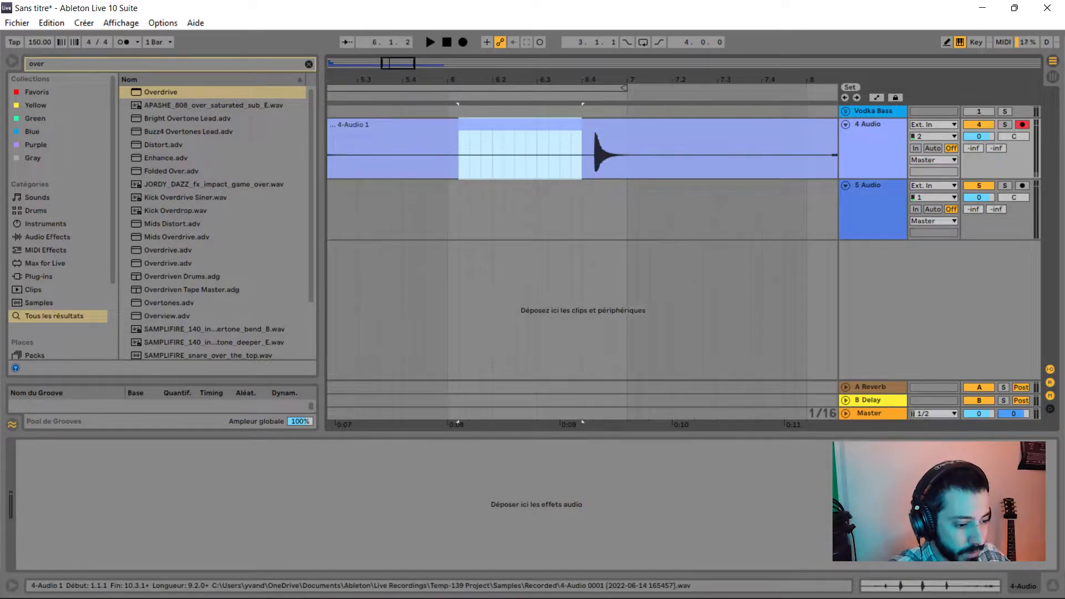
Isolate one recorded hit at bar 1 by deleting the audio around it, and consolidate it into its own clip.
key("Delete")
left_click(388, 150)
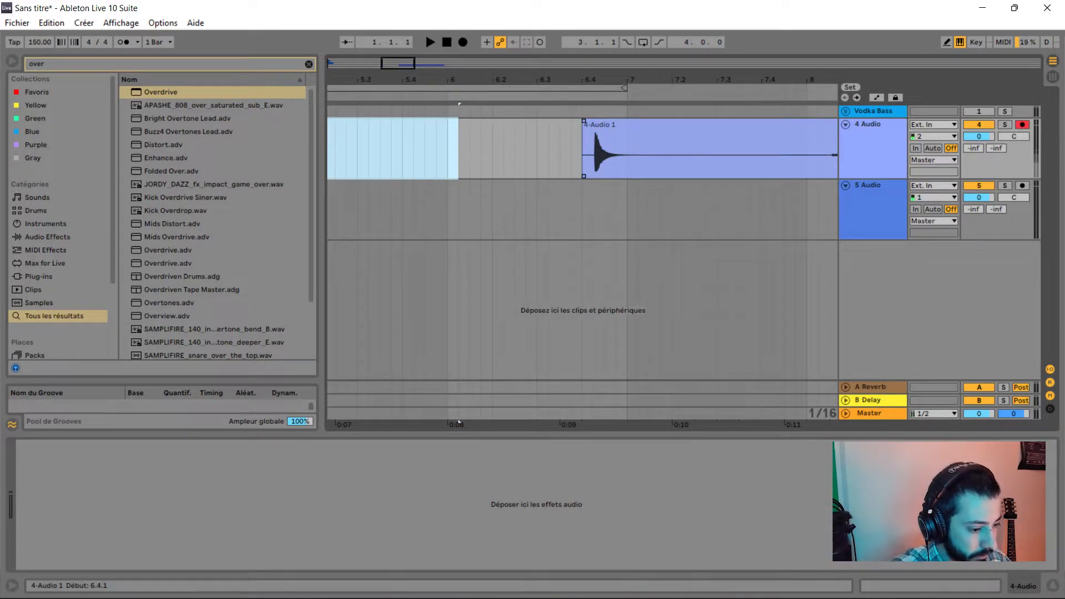
key("Delete")
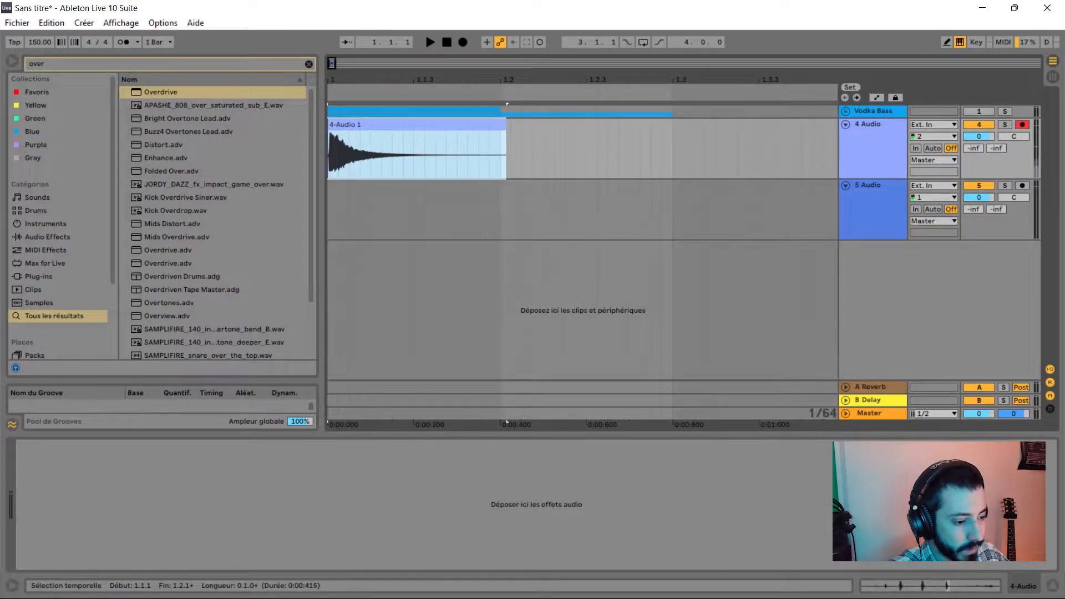
key("ctrl+j")
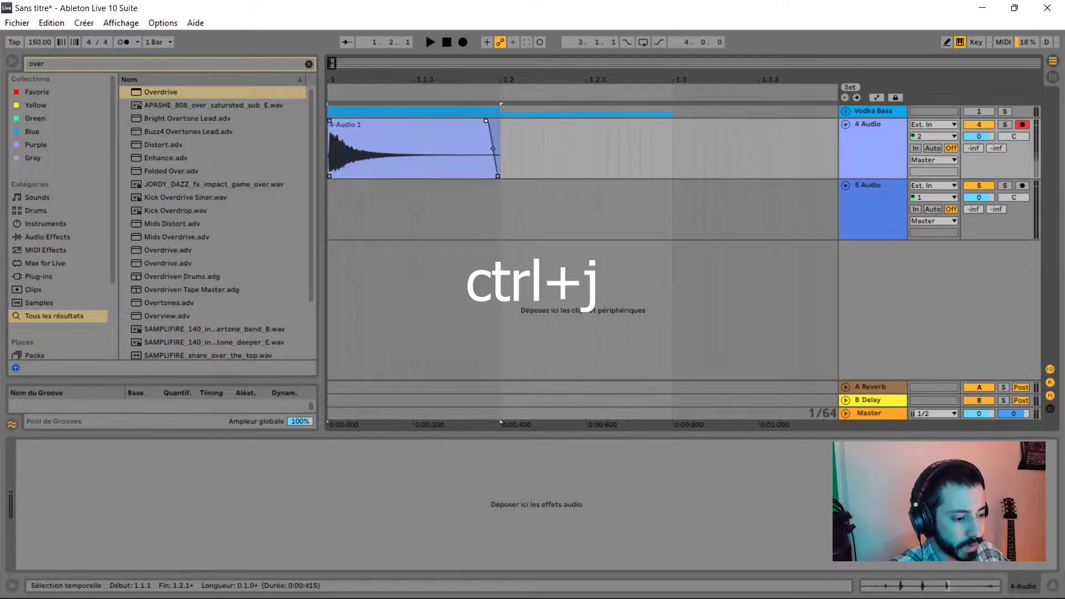
Set the consolidated hit's warp mode to Re-Pitch with Warp switched on.
double_click(413, 150)
left_click(153, 280)
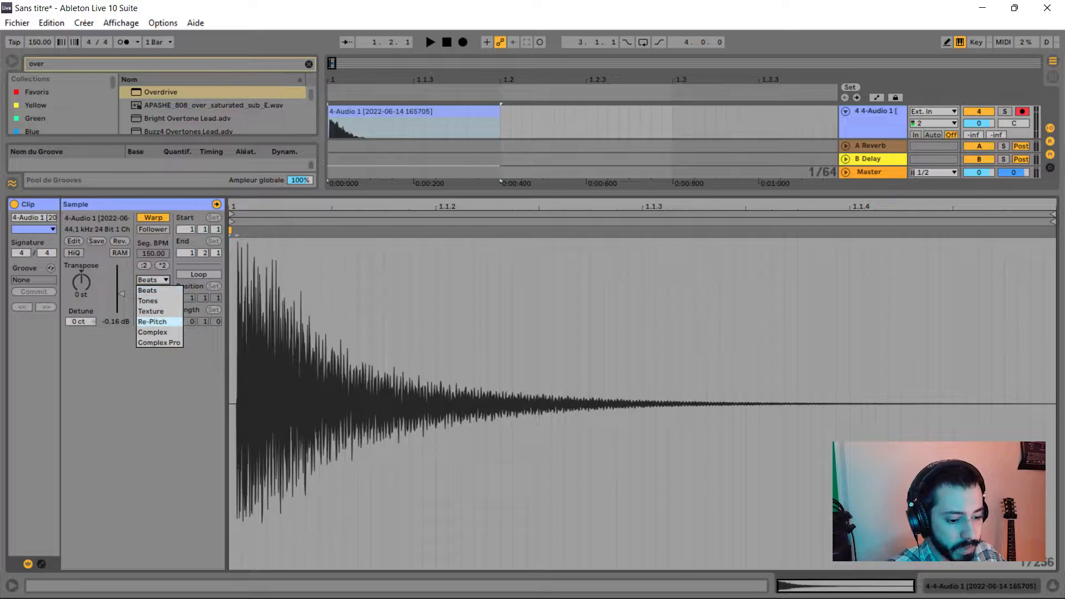
left_click(151, 321)
left_click(153, 218)
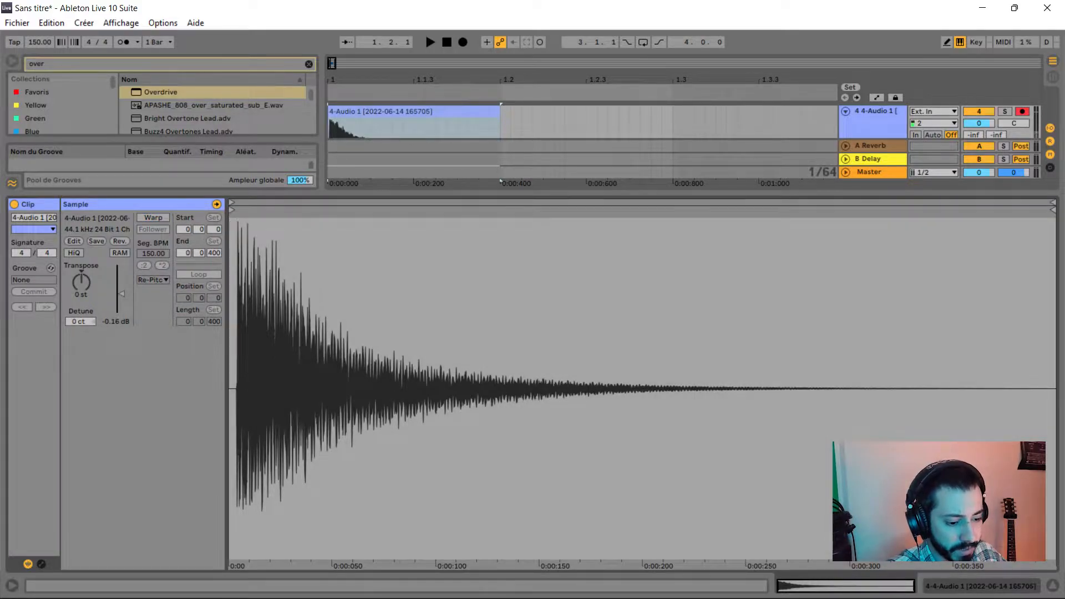
key("ctrl+z")
left_click(154, 279)
left_click(152, 321)
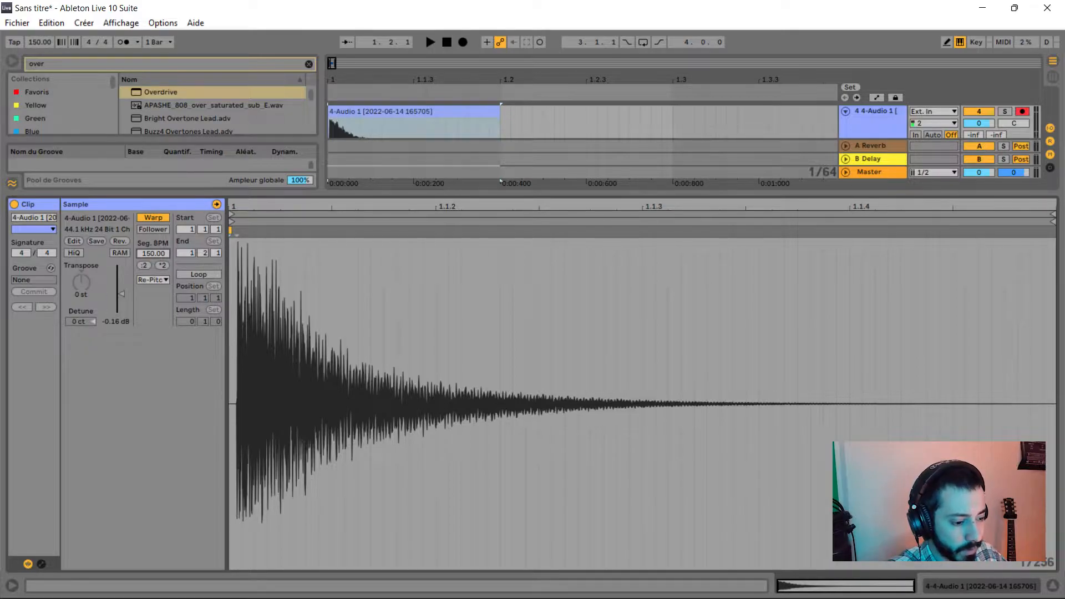
Set the hit clip's segment BPM to 314 while auditioning its pitch.
key("ctrl+t")
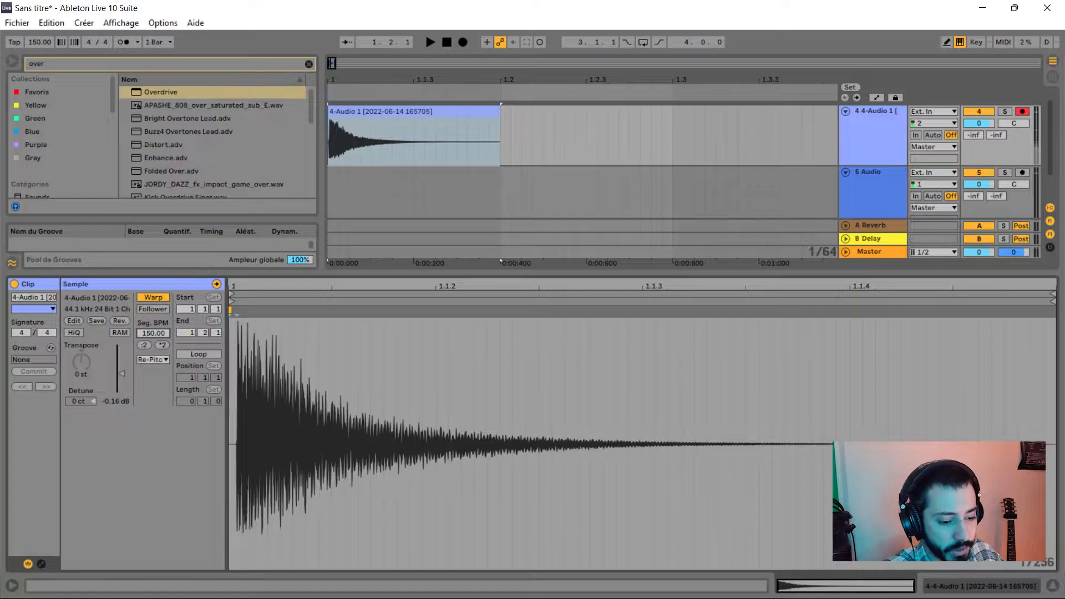
type("317")
key("Return")
key("space")
key("Down")
key("Down")
key("Down")
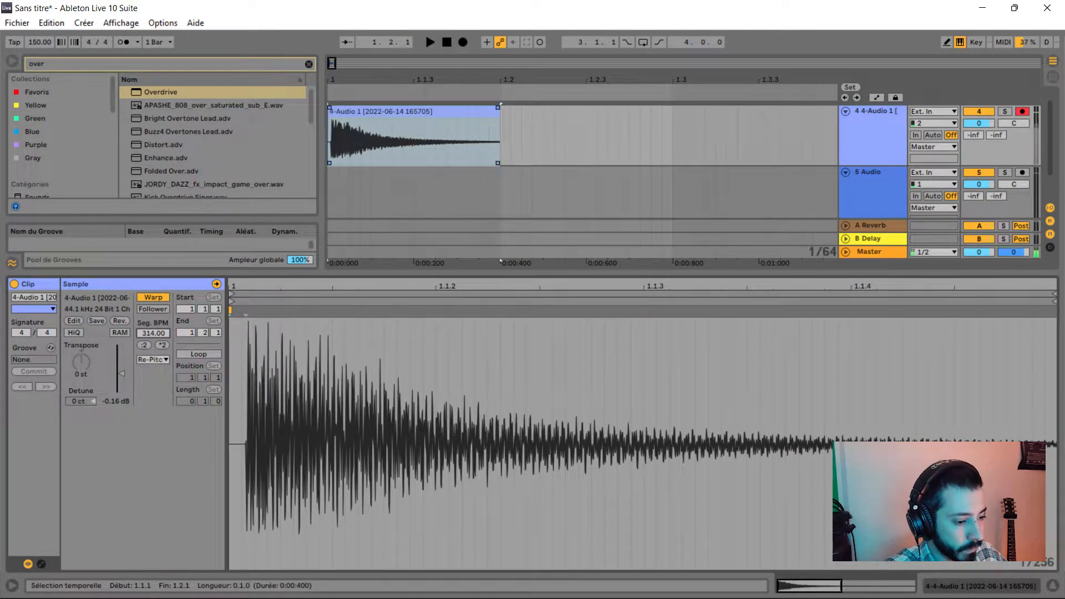
Extend the hit clip to 1.3 with a fade-out over its tail and consolidate it.
left_click_drag(498, 133, 554, 107)
key("space")
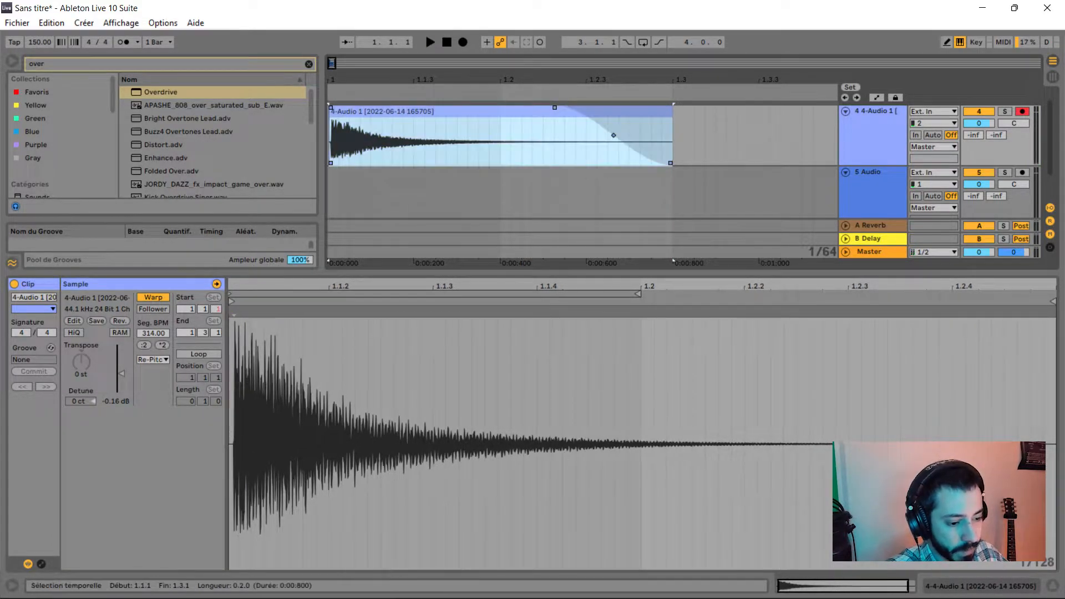
left_click_drag(388, 111, 387, 112)
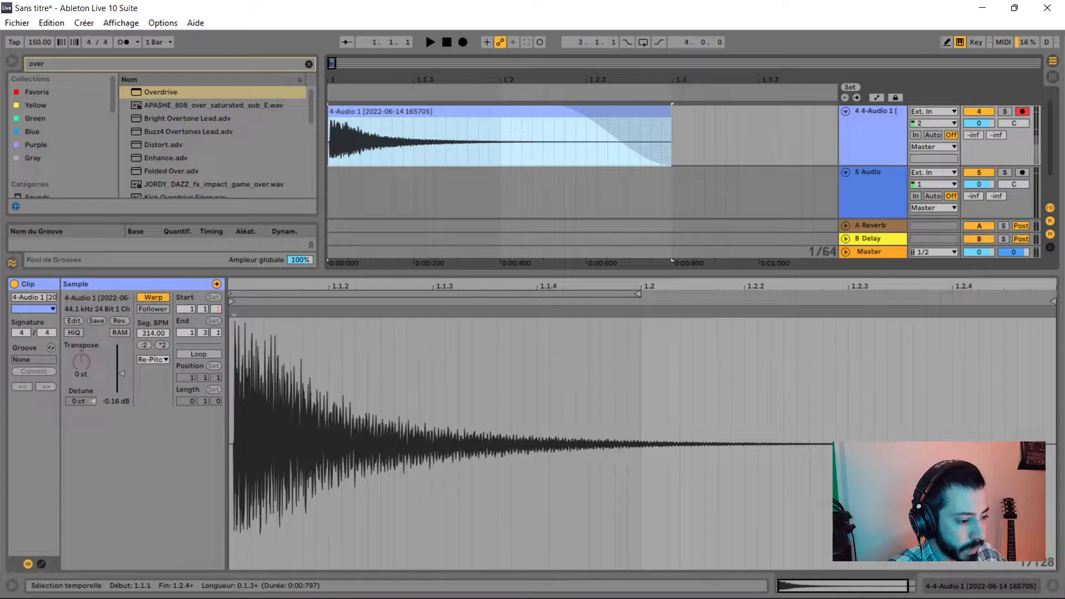
left_click_drag(671, 112, 672, 111)
key("ctrl+j")
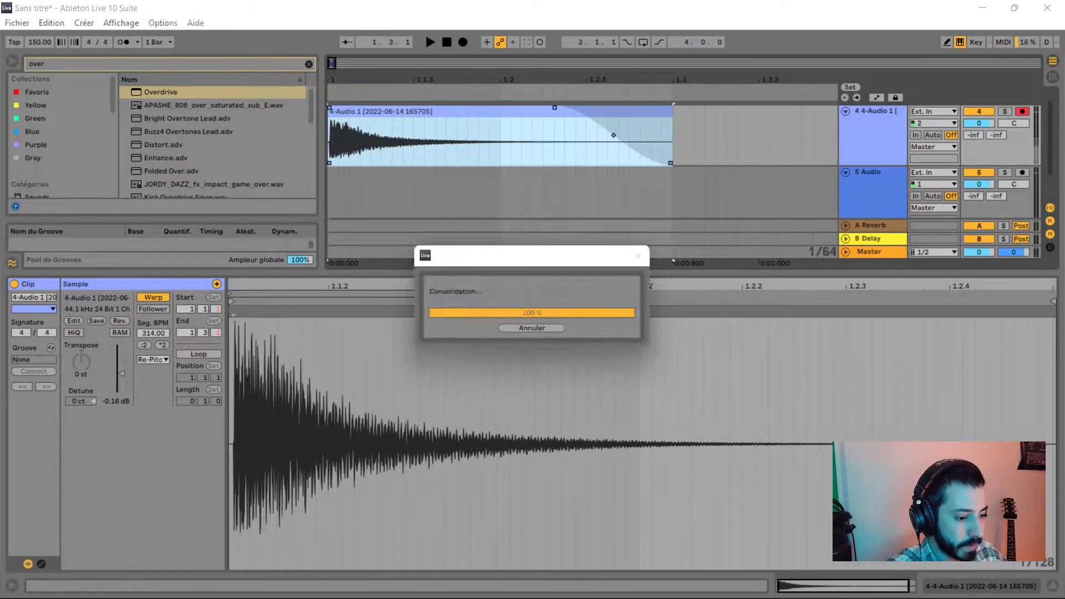
Insert a MIDI track and load the consolidated hit into Simpler on it.
right_click(887, 144)
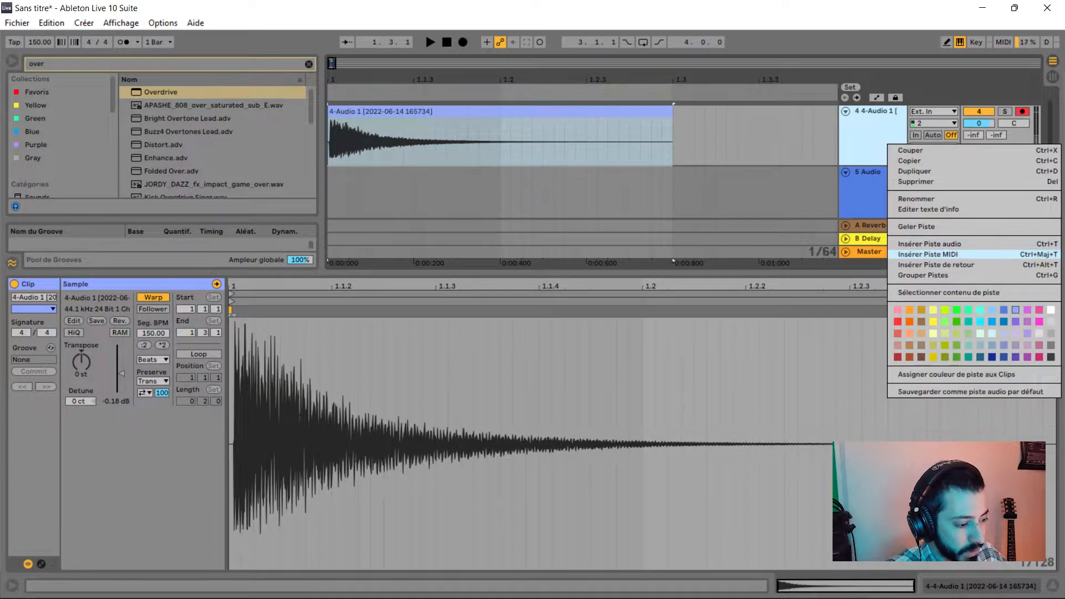
left_click(927, 254)
left_click(499, 114)
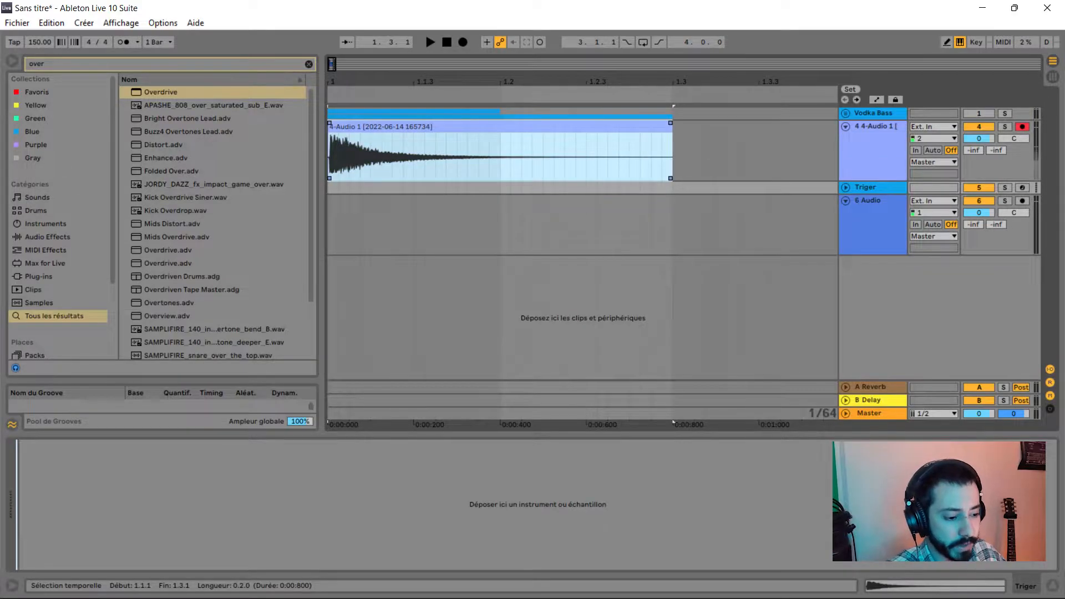
left_click_drag(499, 127, 536, 504)
left_click(873, 150)
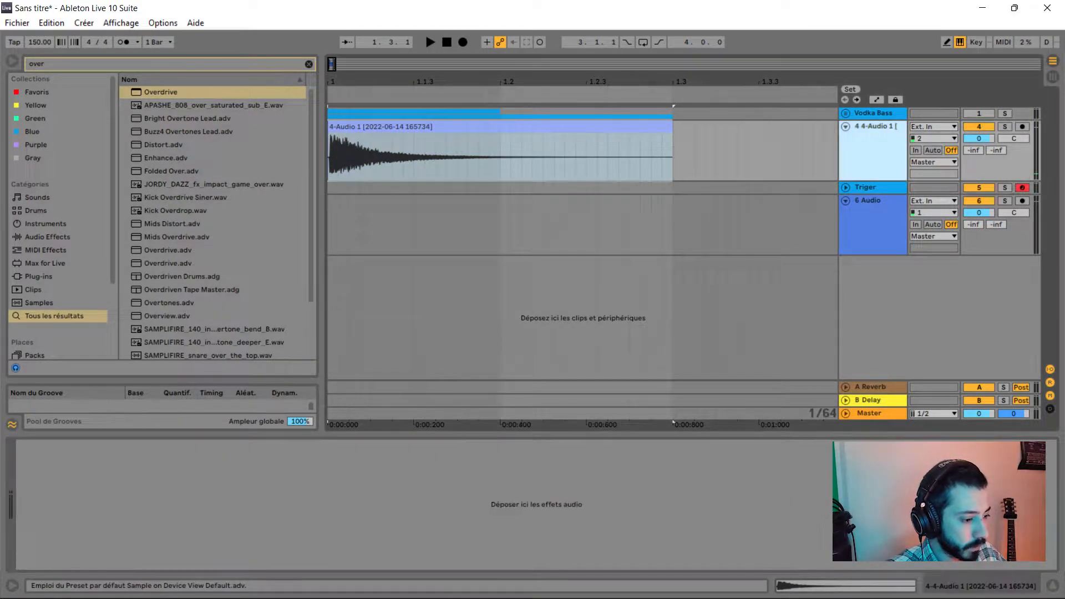
left_click(872, 188)
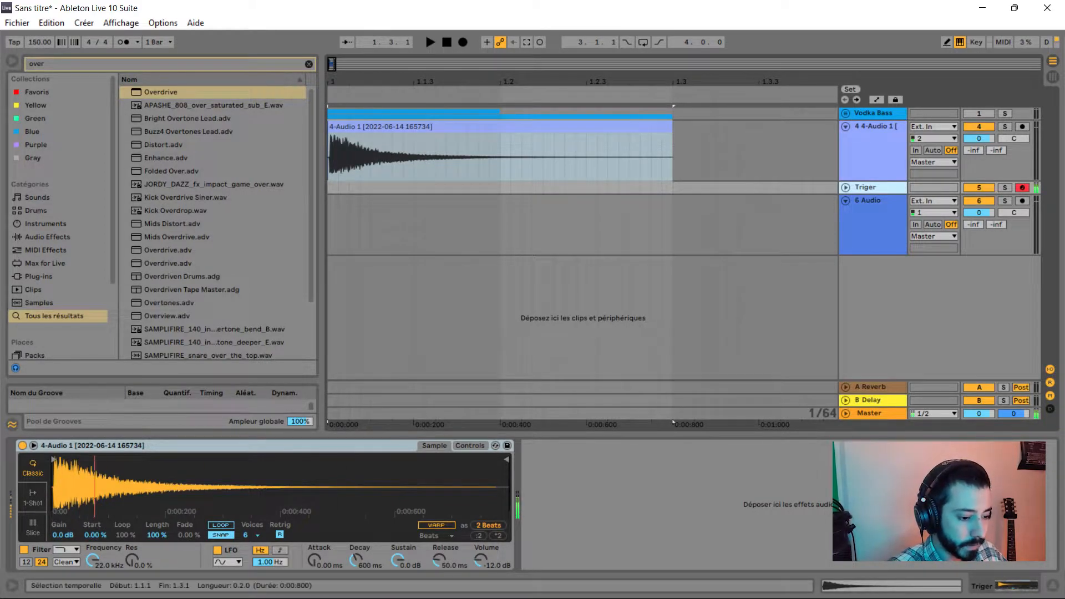
Create a MIDI clip at bar 1 of the Triger track and draw a C3 note at its start.
left_click(845, 187)
left_click_drag(673, 214, 328, 214)
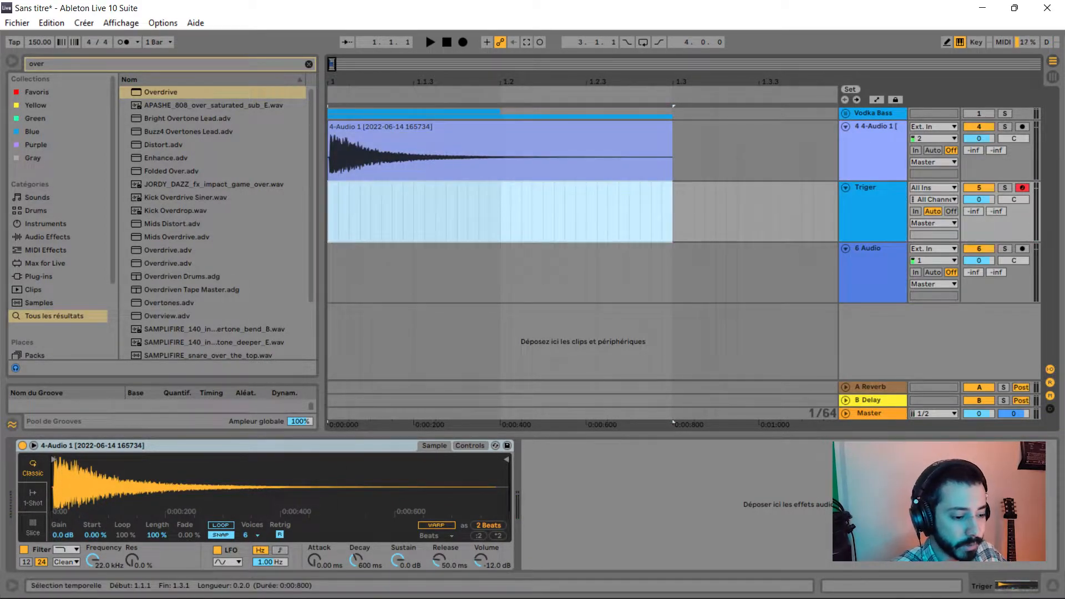
key("ctrl+shift+m")
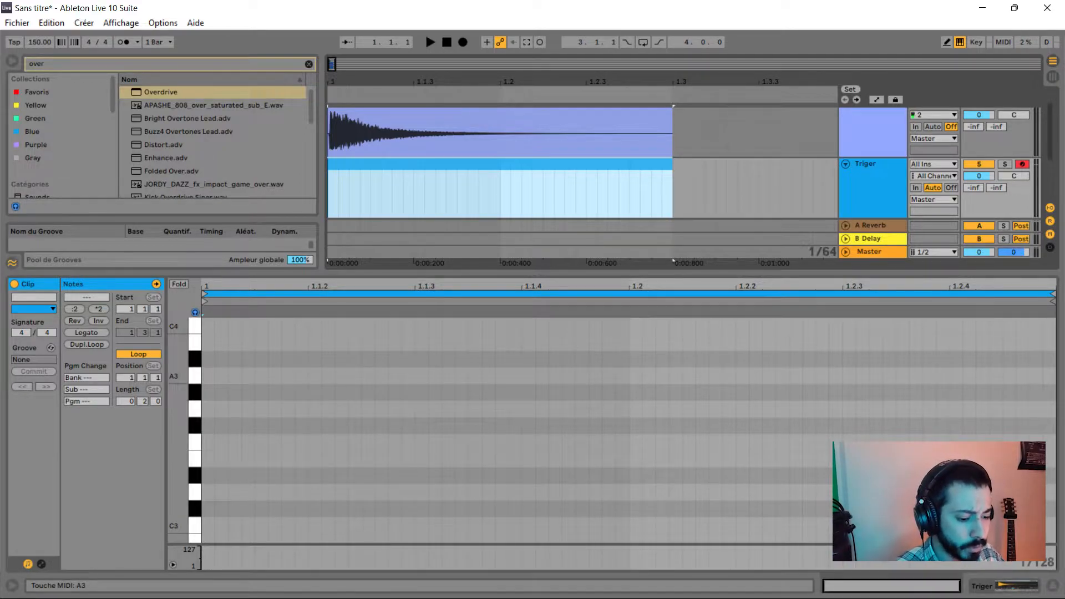
scroll(206, 430, "down", 1)
double_click(207, 492)
left_click_drag(214, 492, 506, 492)
key("space")
key("space")
key("space")
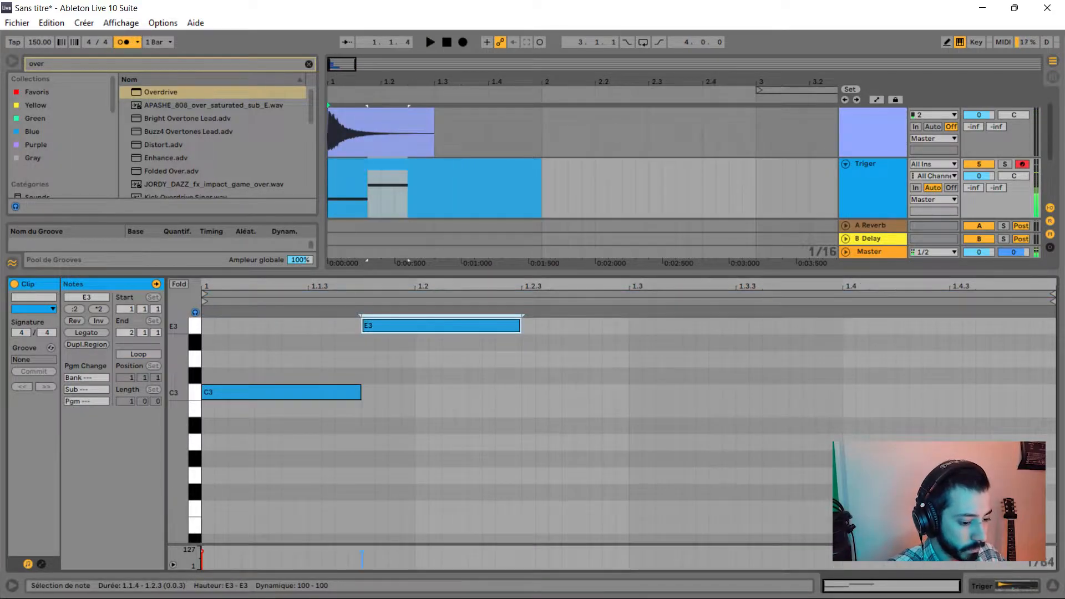
Lower the second note to C#3 and duplicate it as a third note on F#3.
key("Down")
key("Down")
key("Down")
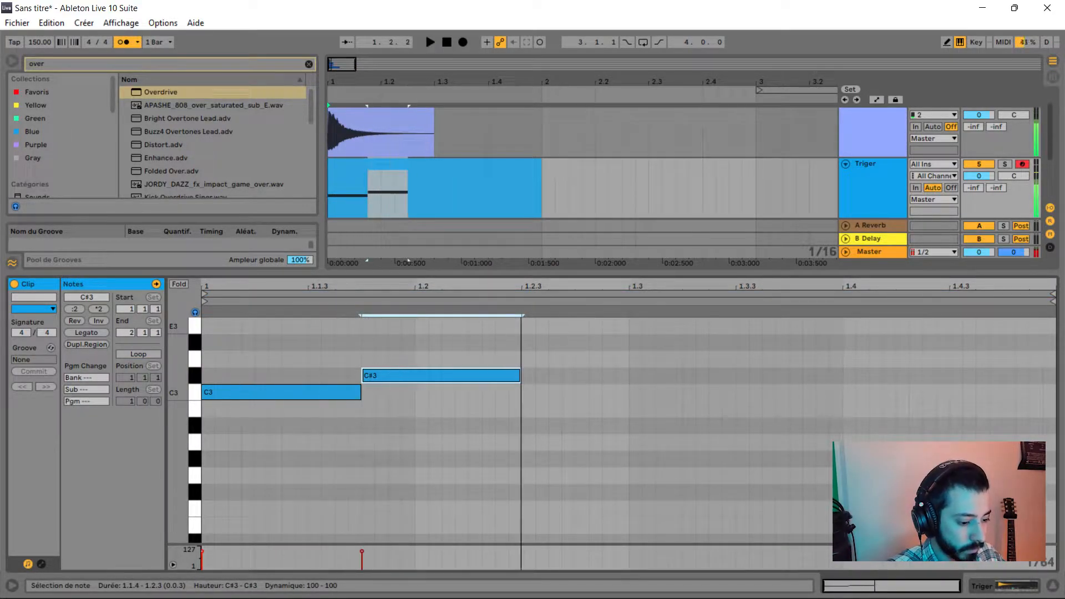
key("ctrl+d")
key("Up")
key("Up")
key("Up")
key("Up")
key("Up")
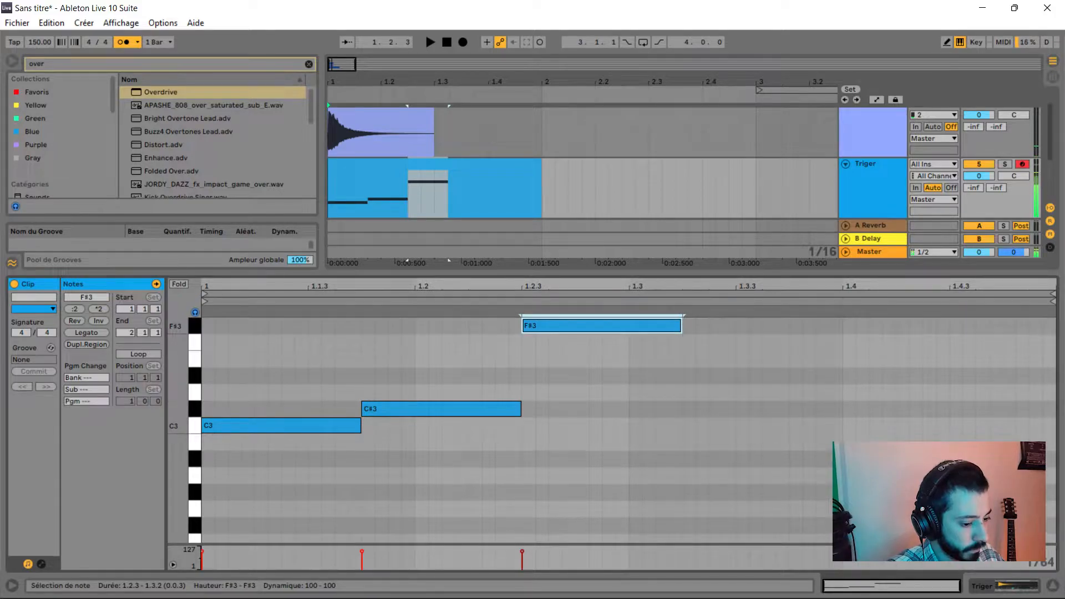
Duplicate the F#3 note, lower the copy to C3 and play the pattern.
key("ctrl+d")
key("Down")
key("Down")
key("Down")
key("Down")
key("Down")
key("Down")
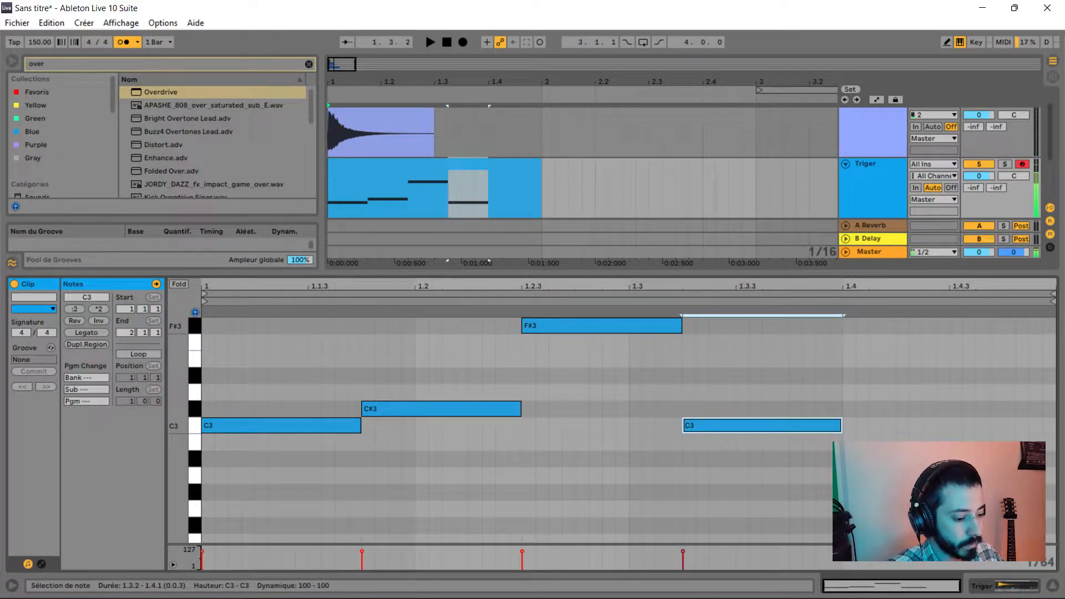
key("space")
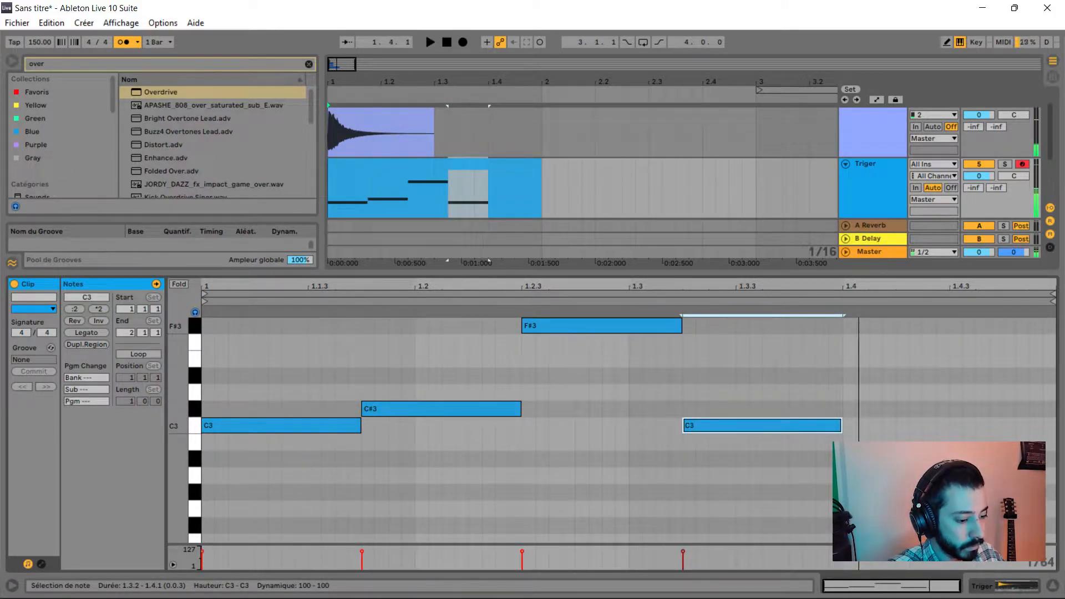
Shorten the F#3 note to end at 1.3 and extend the last C3 note to start there.
key("Left")
key("Left")
key("Left")
key("Left")
key("Left")
key("Right")
key("Right")
key("Right")
left_click_drag(681, 326, 628, 325)
key("space")
key("space")
left_click_drag(787, 425, 841, 425)
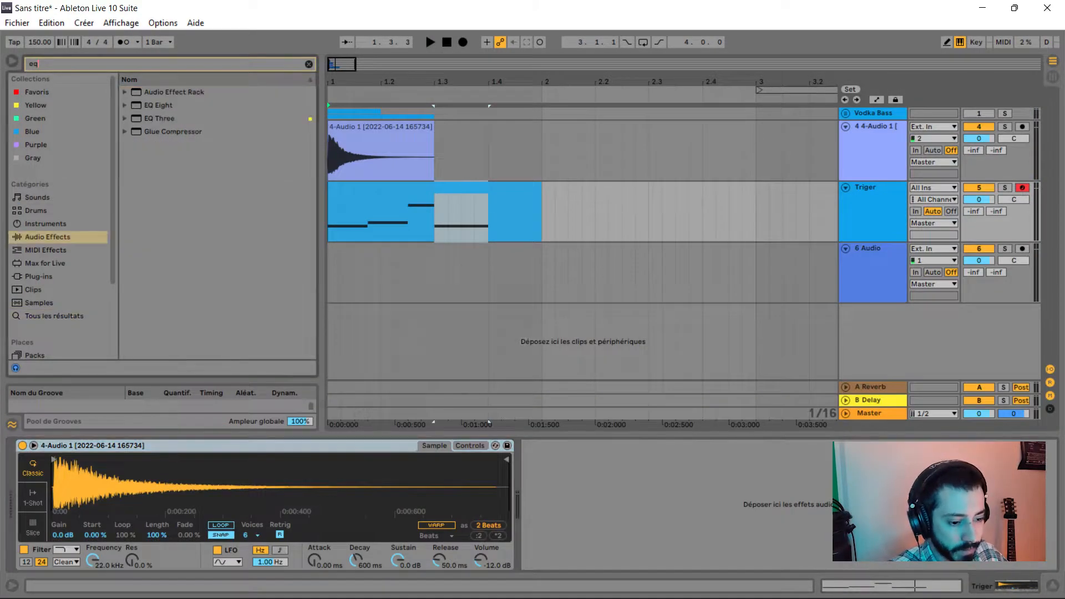
Add EQ Eight to the Triger track and set its band 2 to a low cut at 310 Hz with a Q of 1.77.
key("Return")
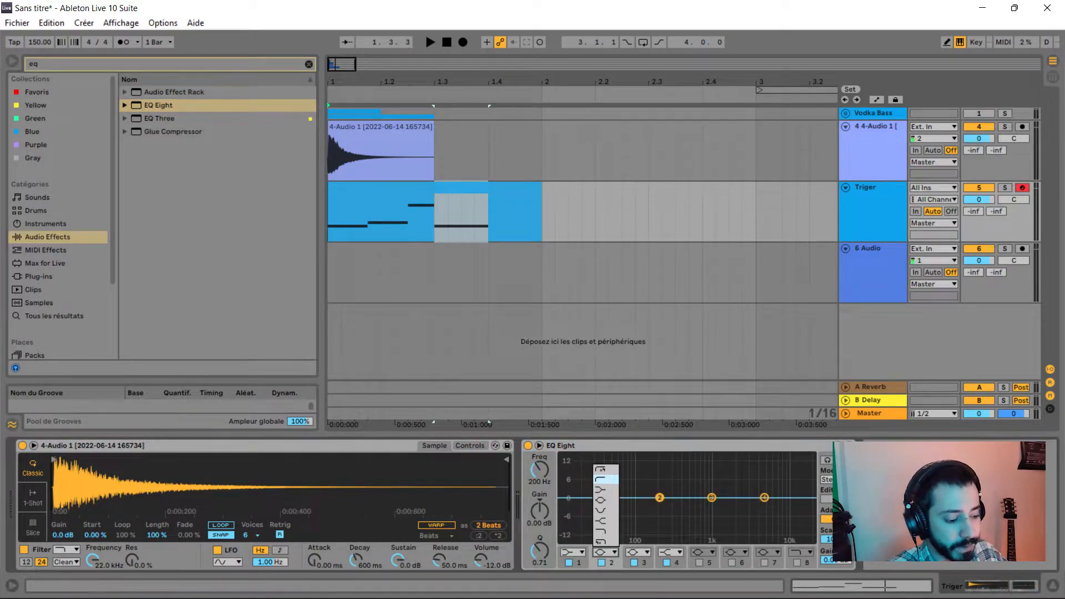
key("space")
left_click_drag(659, 508, 673, 493)
key("space")
key("space")
key("space")
Add the OTT.adv preset between Simpler and EQ Eight and audition it.
key("ctrl+f")
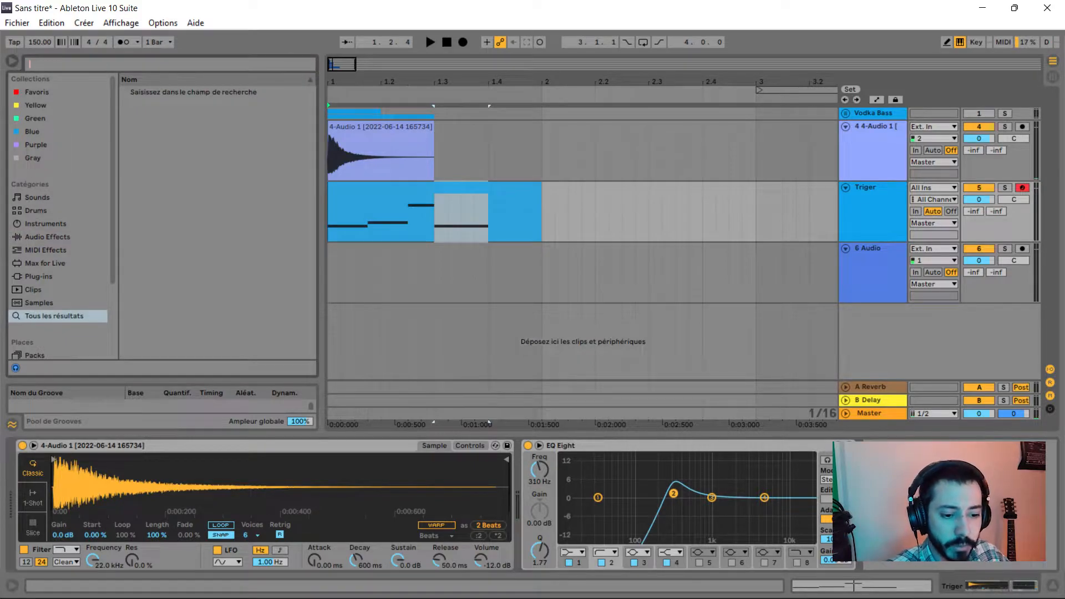
type("ott")
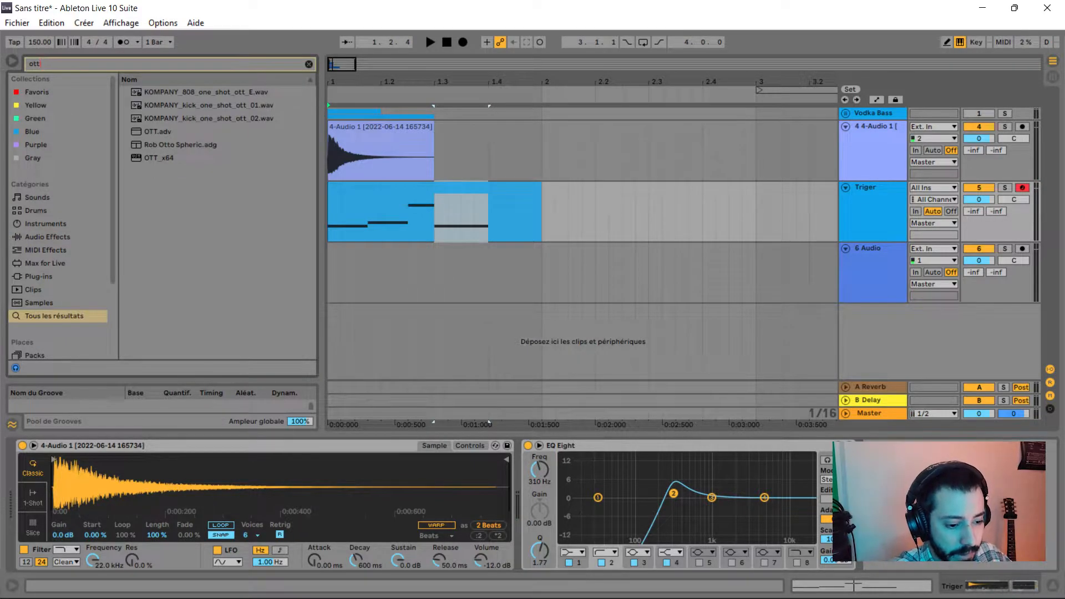
left_click_drag(161, 132, 524, 491)
key("space")
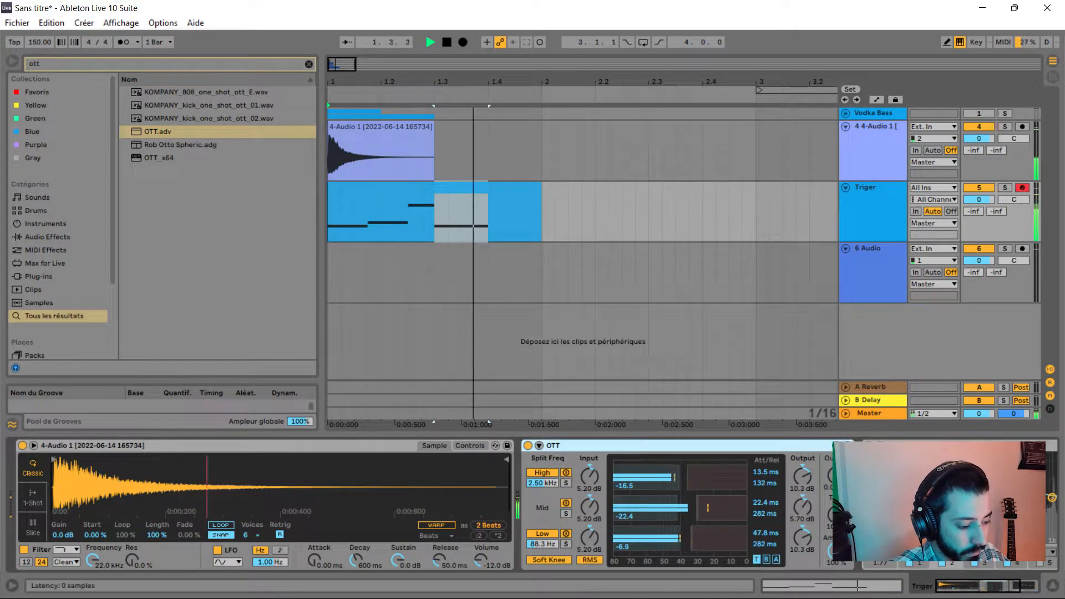
Duplicate the OTT device, fold the first one and play the pattern.
key("ctrl+d")
key("space")
key("space")
double_click(444, 445)
key("space")
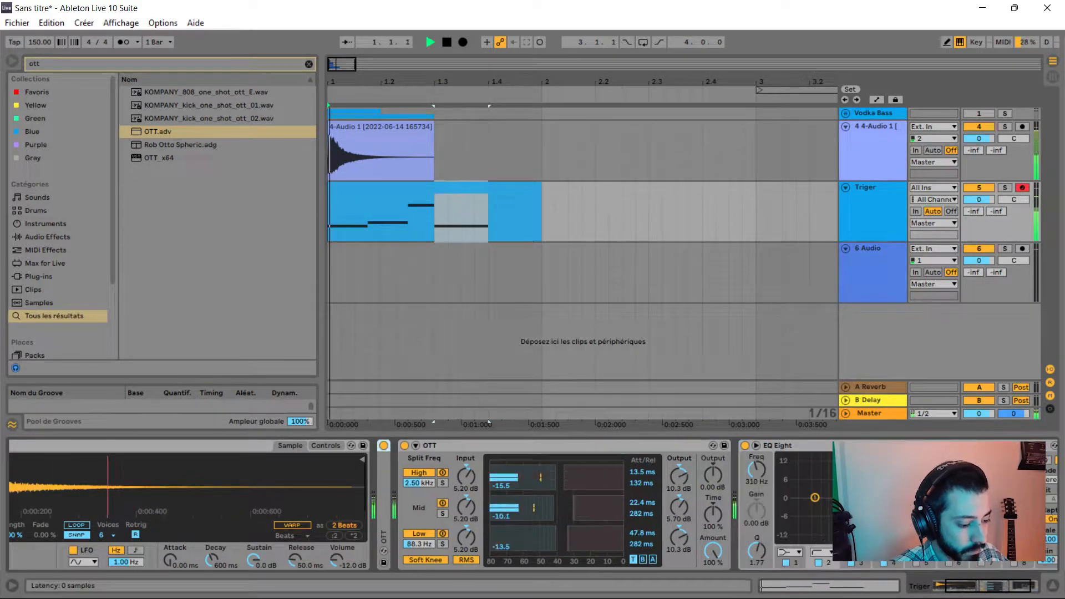
Reduce the second OTT's amount while auditioning and fold both OTTs and EQ Eight.
key("space")
key("space")
left_click_drag(712, 551, 712, 582)
key("space")
double_click(383, 499)
key("space")
key("space")
left_click(692, 550)
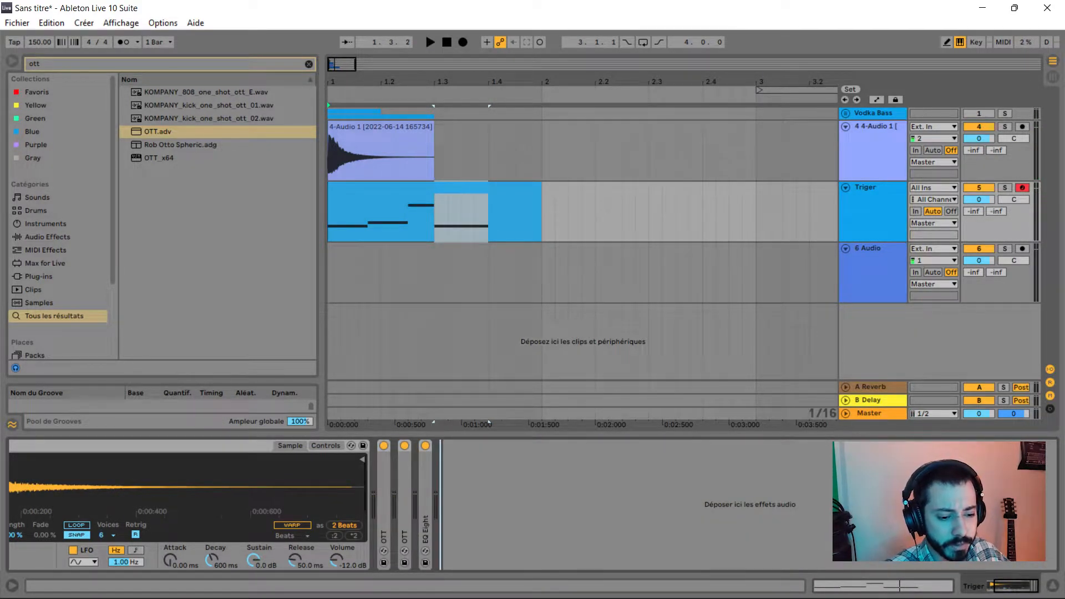
Find the Objeq Delay plug-in from AAS and load it directly after Simpler.
left_click(48, 237)
scroll(55, 222, "down", 2)
left_click(39, 224)
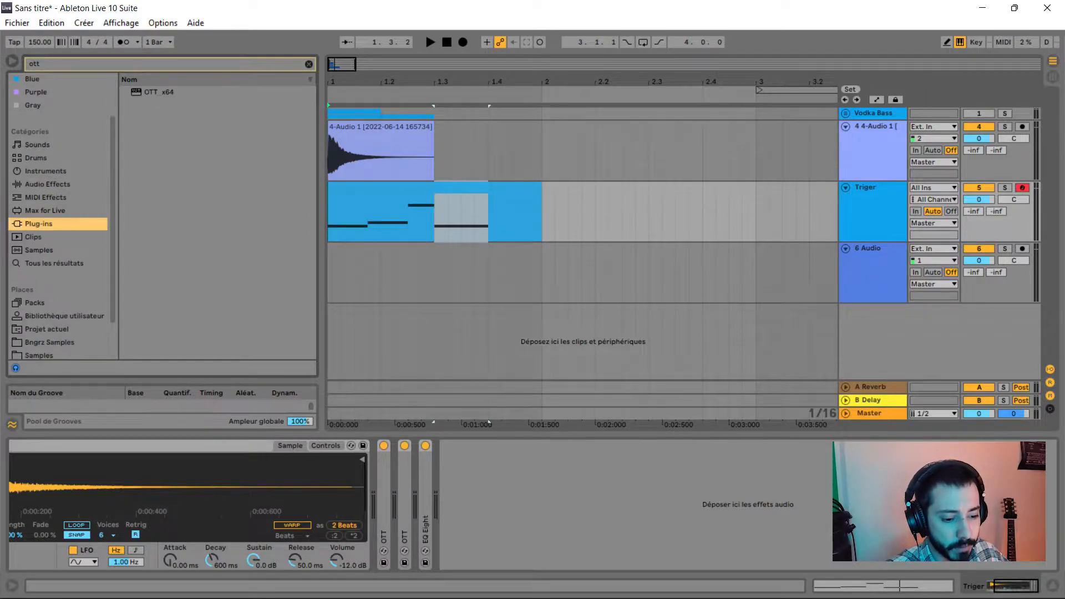
key("ctrl+f")
type("obje")
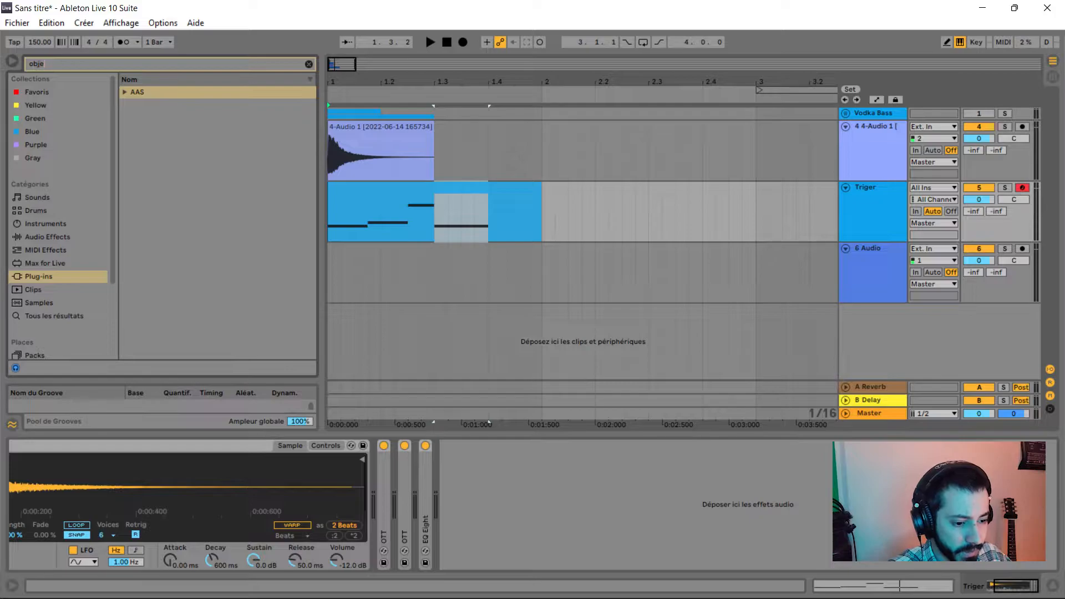
left_click(125, 92)
left_click_drag(172, 106, 379, 499)
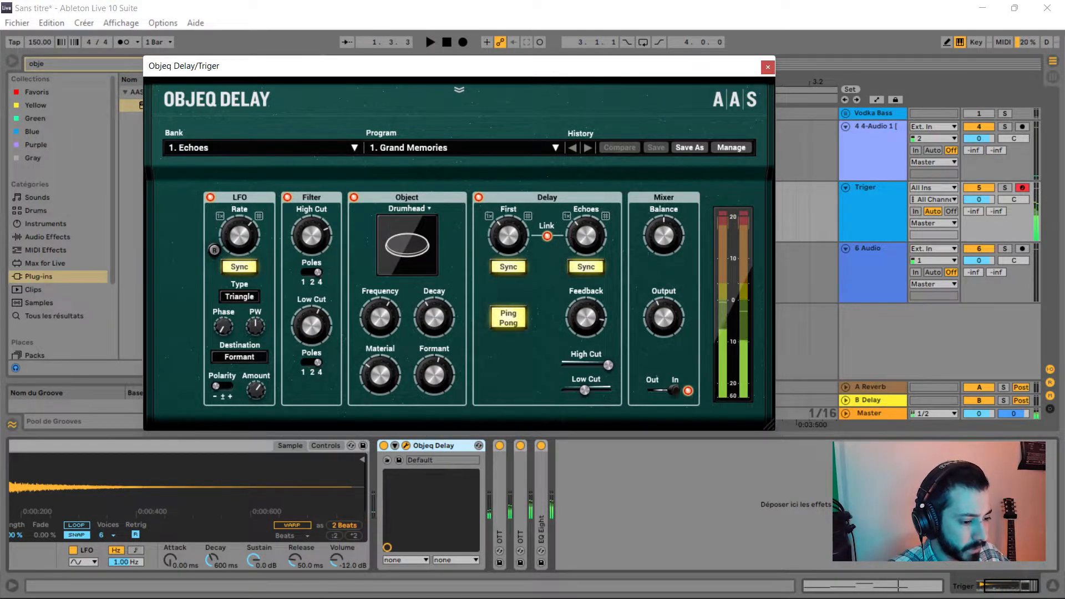
Switch off Objeq Delay's LFO and delay sections and set its object type to Beam while auditioning.
left_click(479, 198)
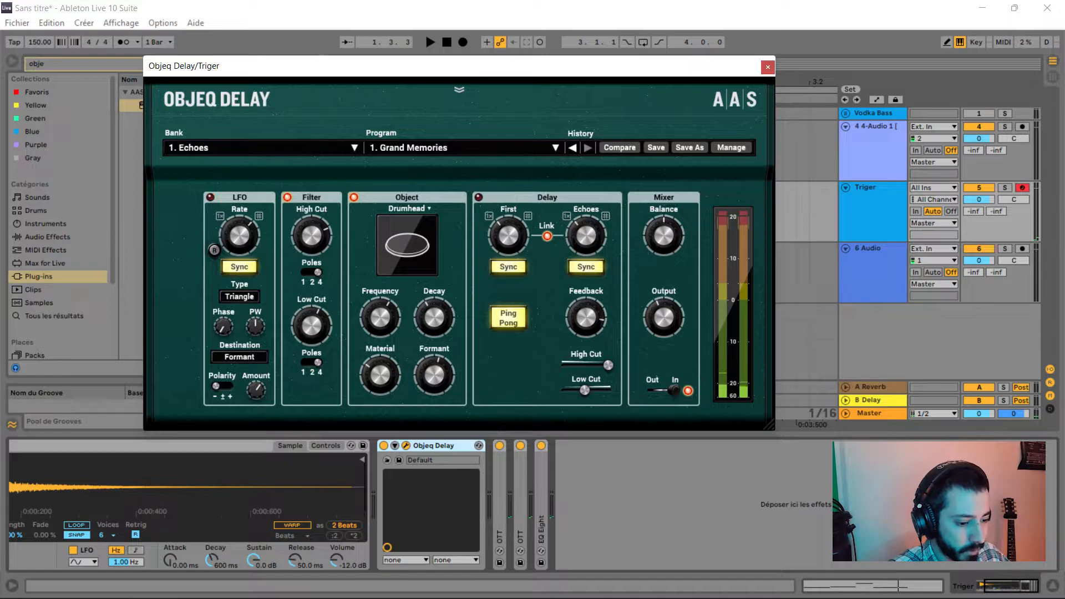
left_click(408, 208)
left_click(407, 210)
key("space")
left_click(408, 209)
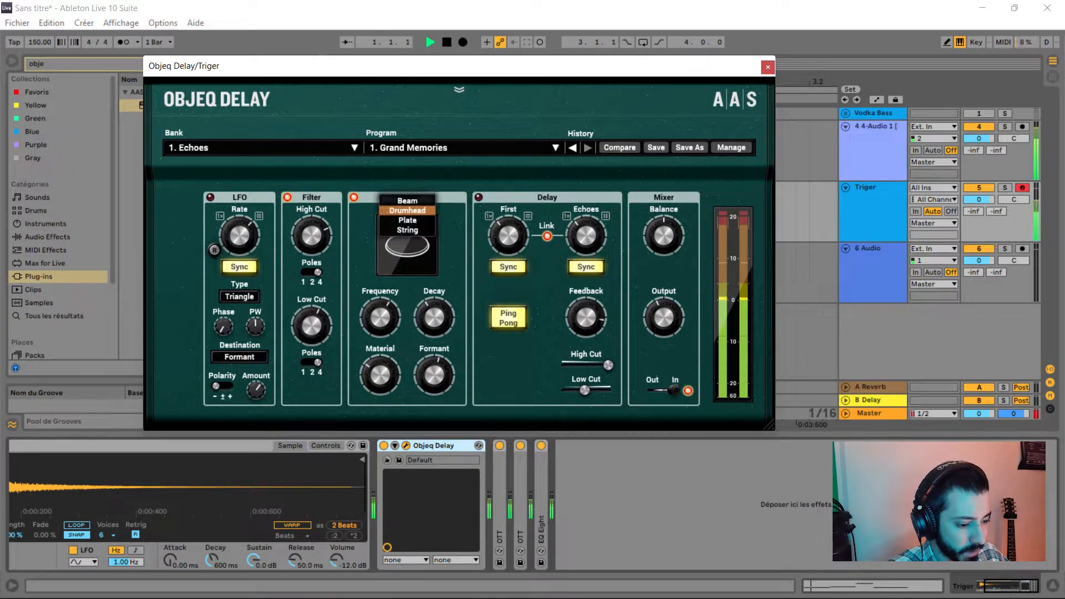
left_click(406, 200)
left_click(407, 208)
left_click(407, 218)
Adjust the Beam's decay and formant and move Objeq Delay after EQ Eight.
left_click_drag(434, 318, 434, 278)
left_click_drag(434, 375, 434, 384)
key("space")
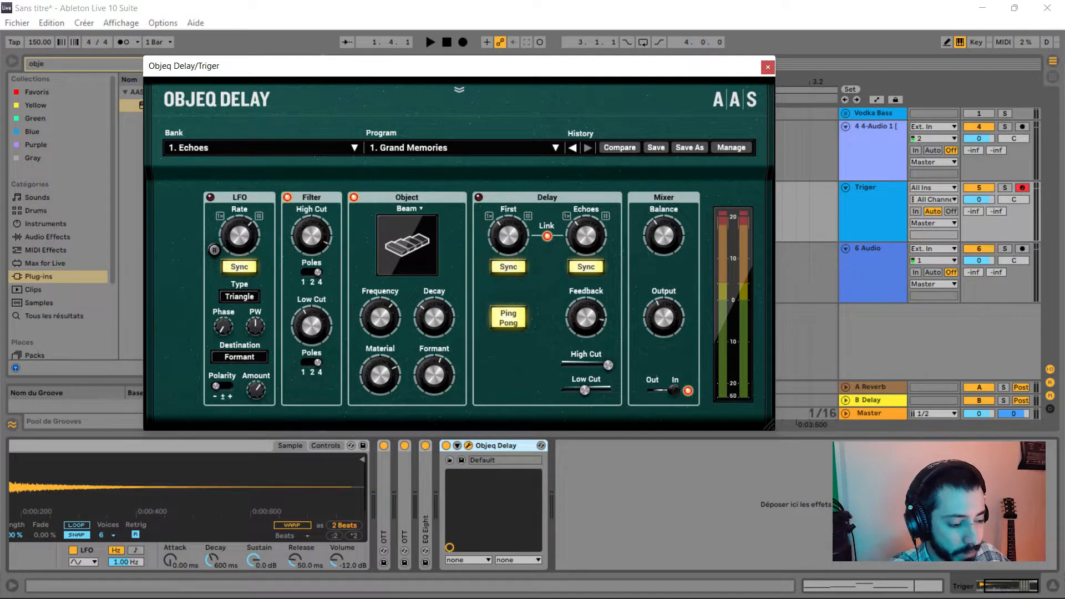
Re-enable Objeq Delay's delay section with both Sync options off and close the plug-in window.
key("space")
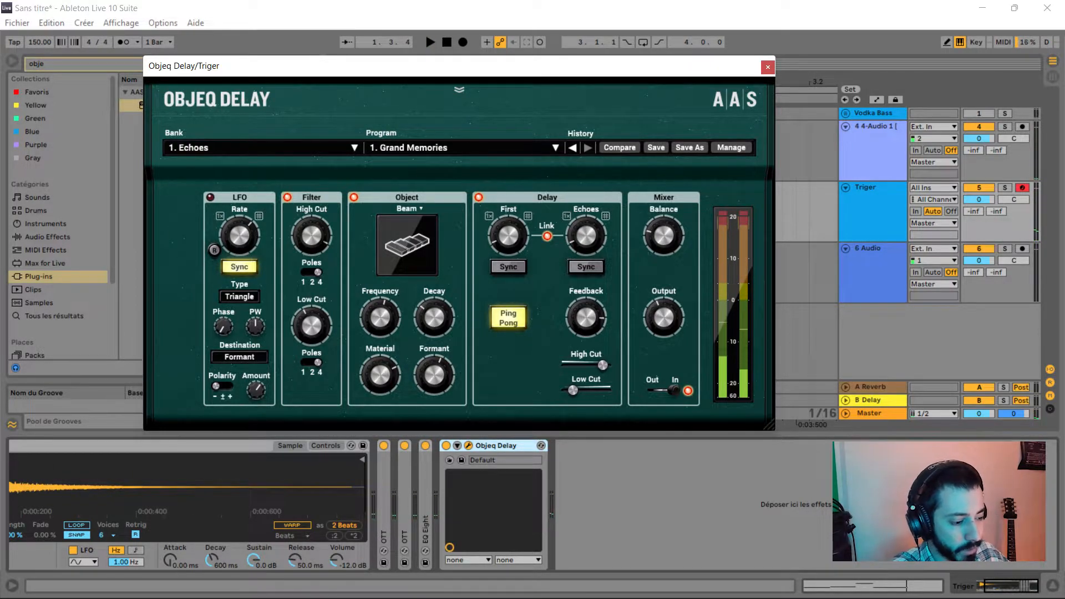
key("space")
left_click(768, 67)
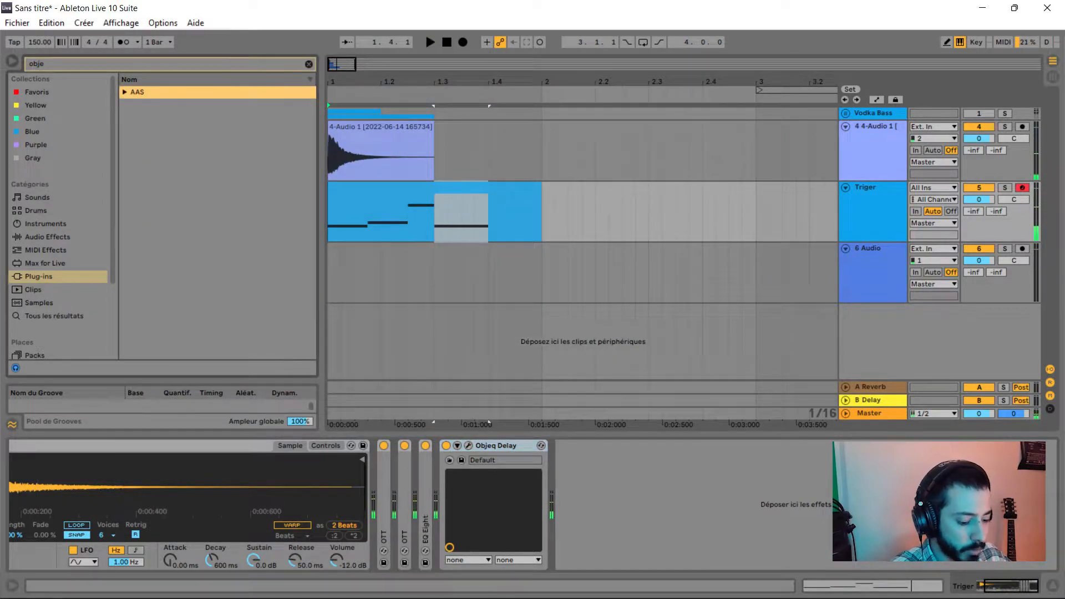
Add the Bngrz Disto Chain rack after Objeq Delay and close the plug-in windows that open with it.
key("ctrl+f")
type("bng")
key("Down")
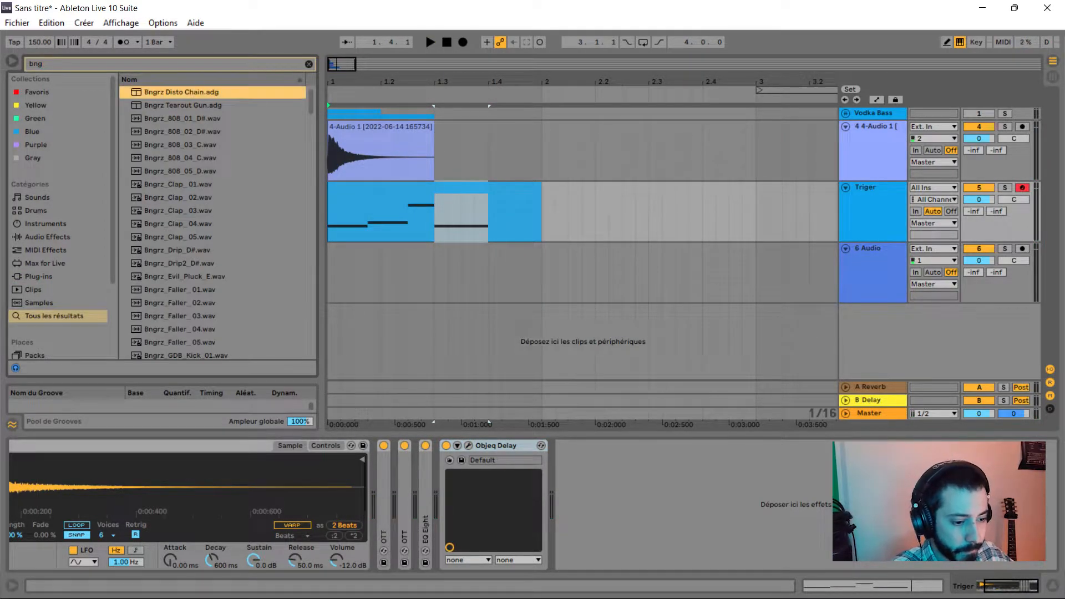
key("Return")
key("space")
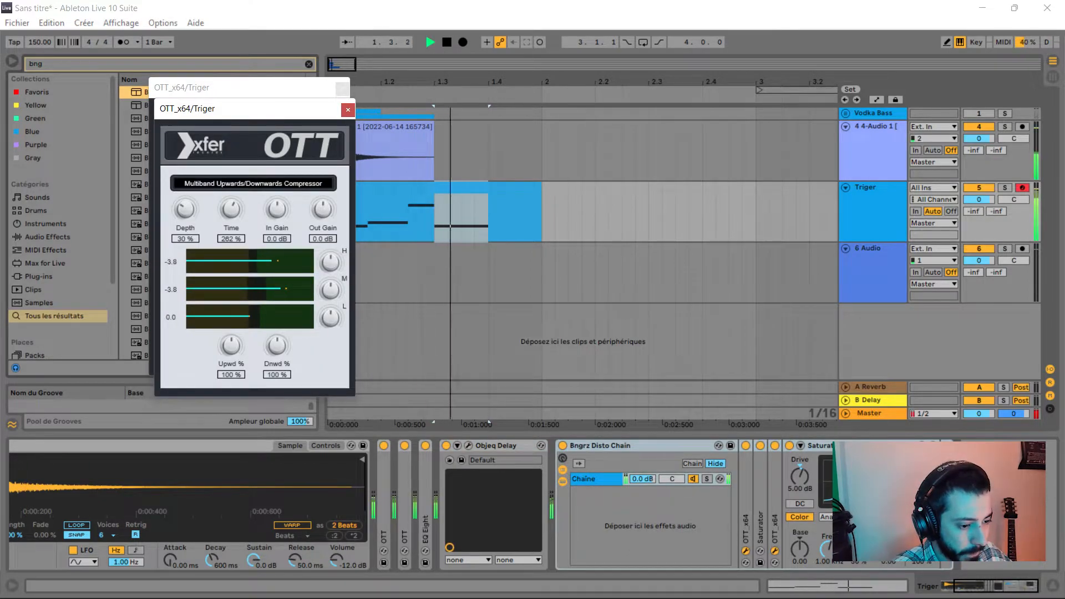
left_click(348, 109)
left_click(342, 87)
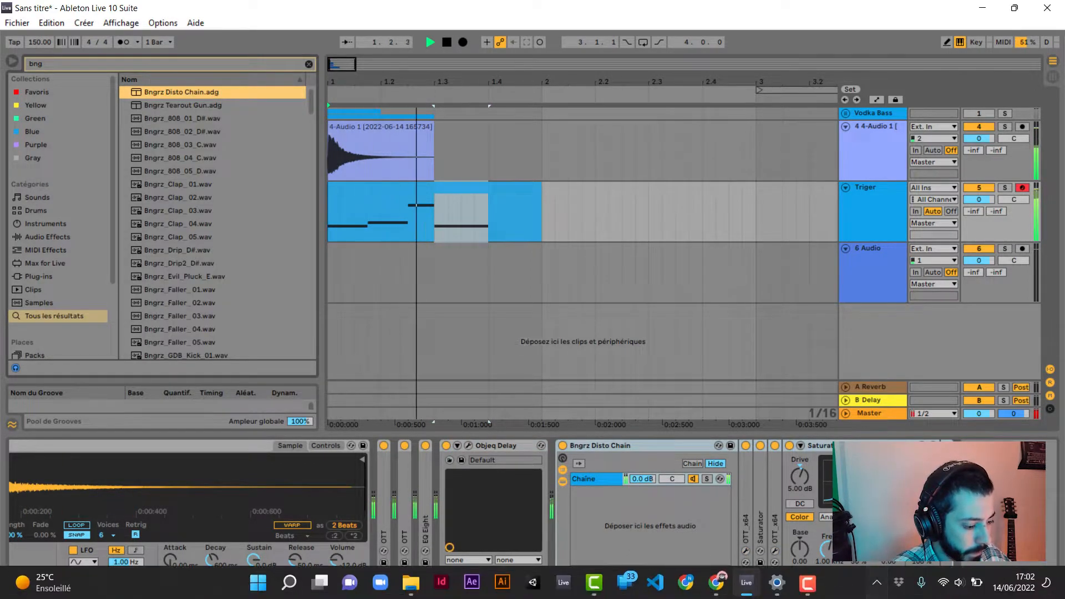
Unfold the first OTT_x64 in the Bngrz Disto Chain and check its settings during playback.
double_click(745, 527)
key("space")
key("space")
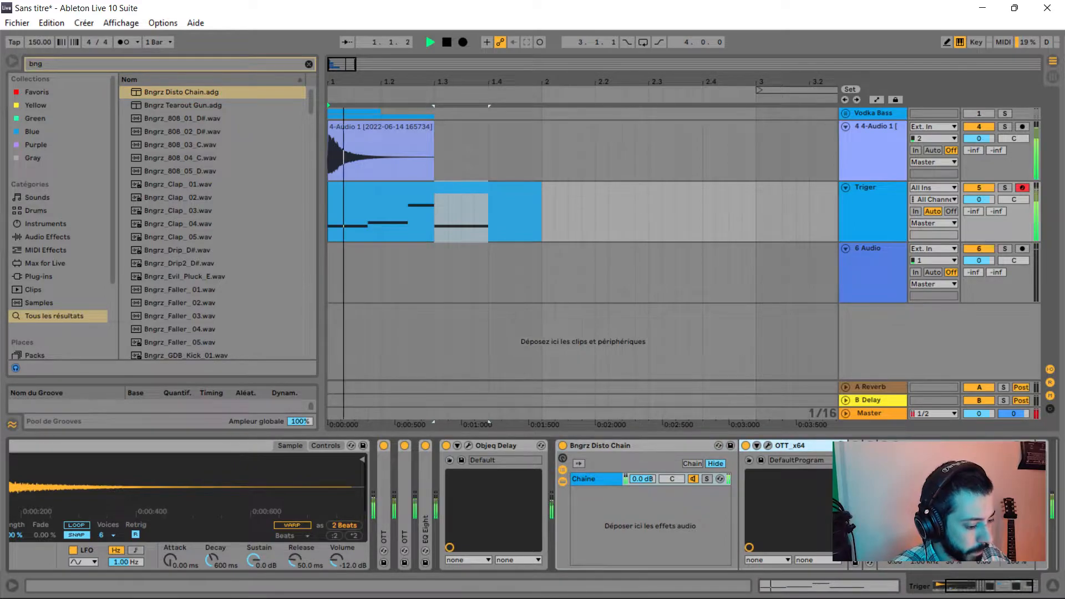
left_click(767, 446)
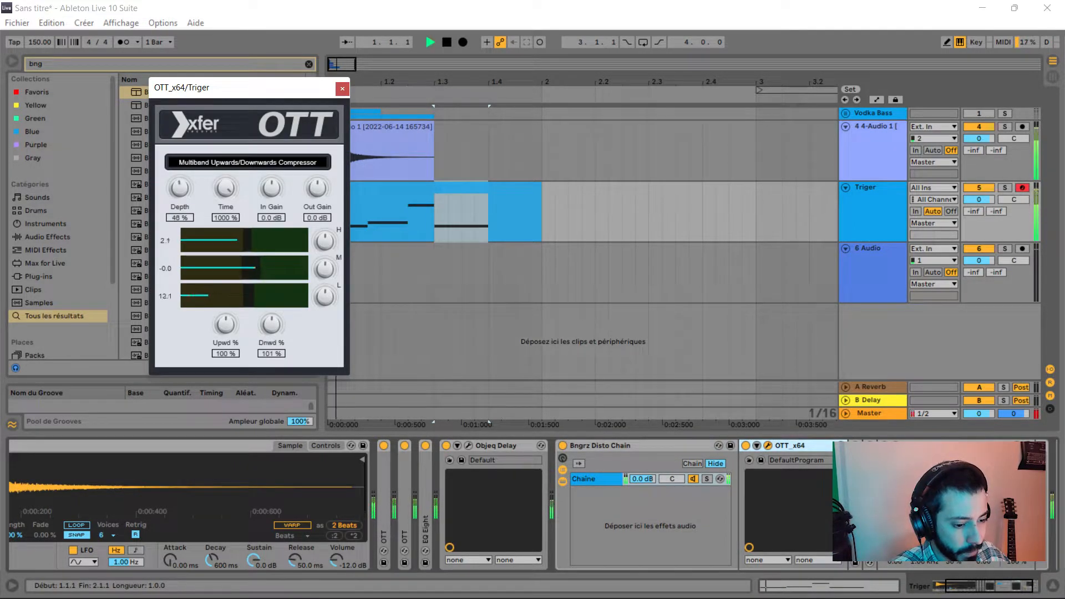
left_click(342, 89)
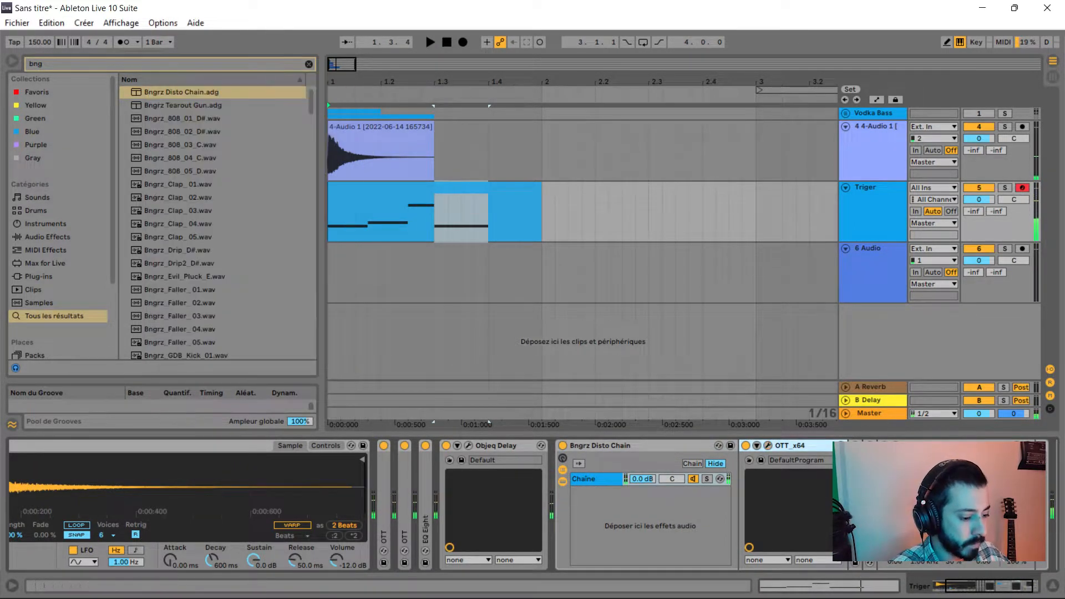
Insert an Overdrive before the Bngrz Disto Chain and set its filter to 300 Hz with a bandwidth of 0.50.
left_click(638, 446)
key("ctrl+f")
type("ove")
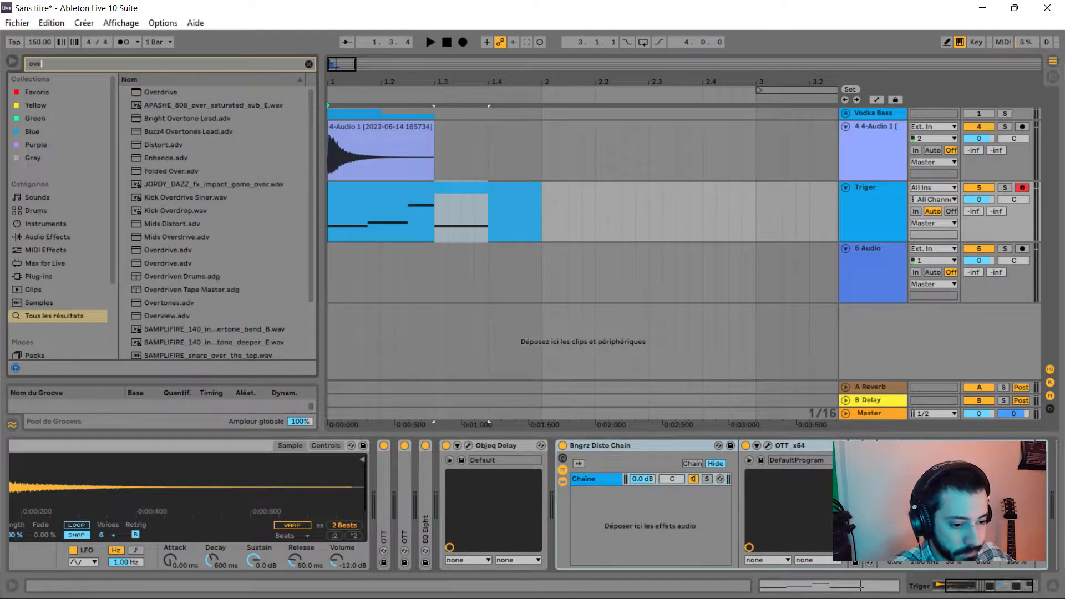
key("Down")
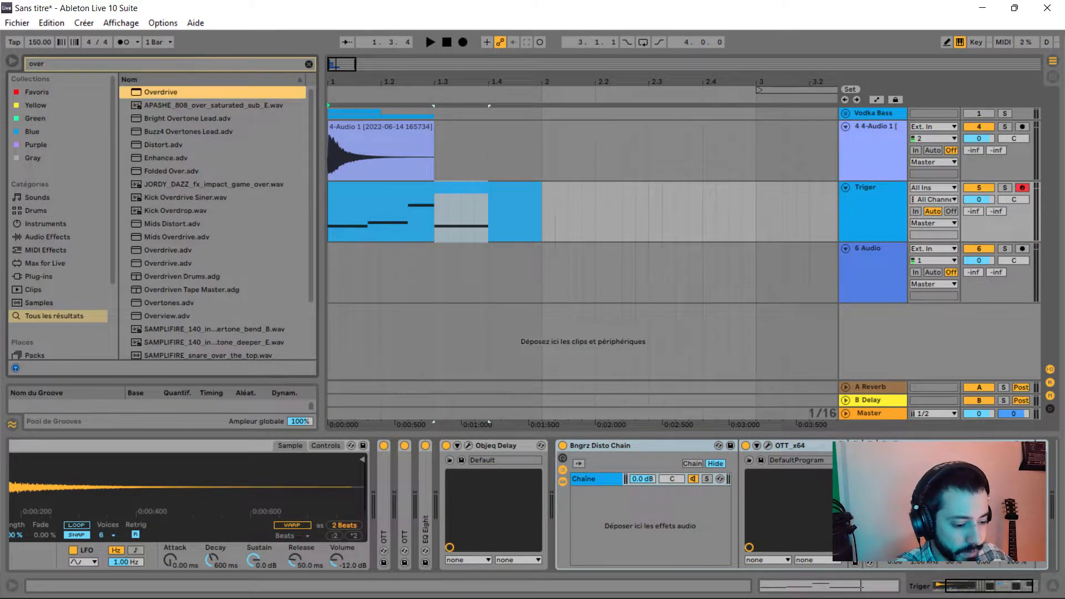
key("Return")
key("space")
left_click_drag(596, 469, 582, 483)
key("space")
Set the Overdrive's drive to 100 % and its dry/wet to 20 % while auditioning the sound.
left_click_drag(575, 526, 581, 492)
key("space")
key("space")
key("space")
key("space")
key("space")
left_click(611, 550)
key("space")
left_click_drag(611, 549, 611, 577)
key("space")
key("space")
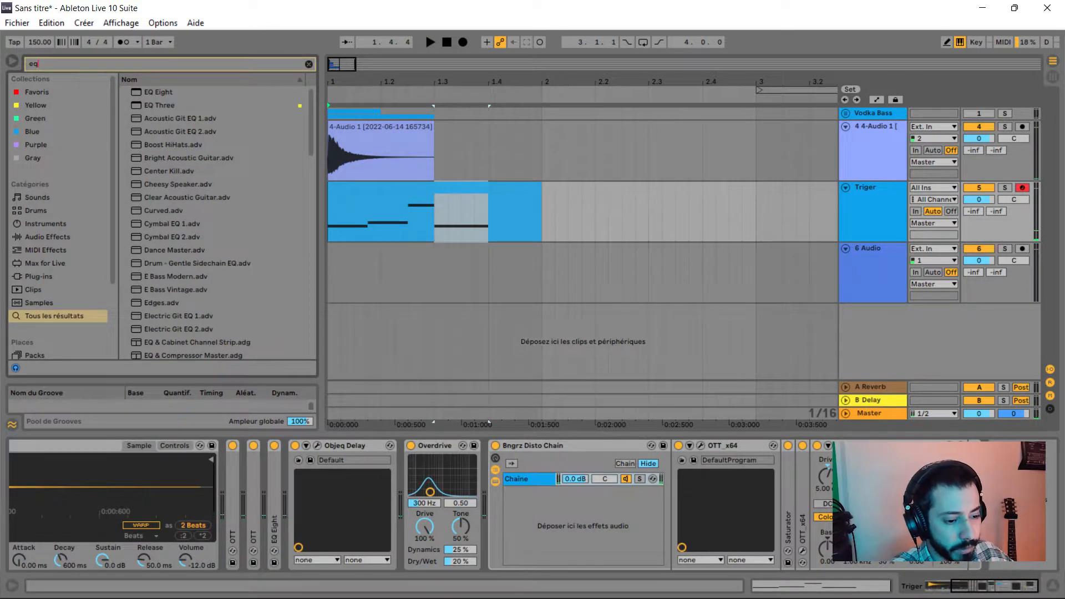
Add an EQ Eight after Overdrive, cutting the lows with band 2 and the highs with band 8 at 9.18 kHz.
key("Down")
key("Return")
key("space")
left_click_drag(623, 503, 686, 497)
key("space")
key("space")
key("space")
key("space")
left_click(764, 562)
key("space")
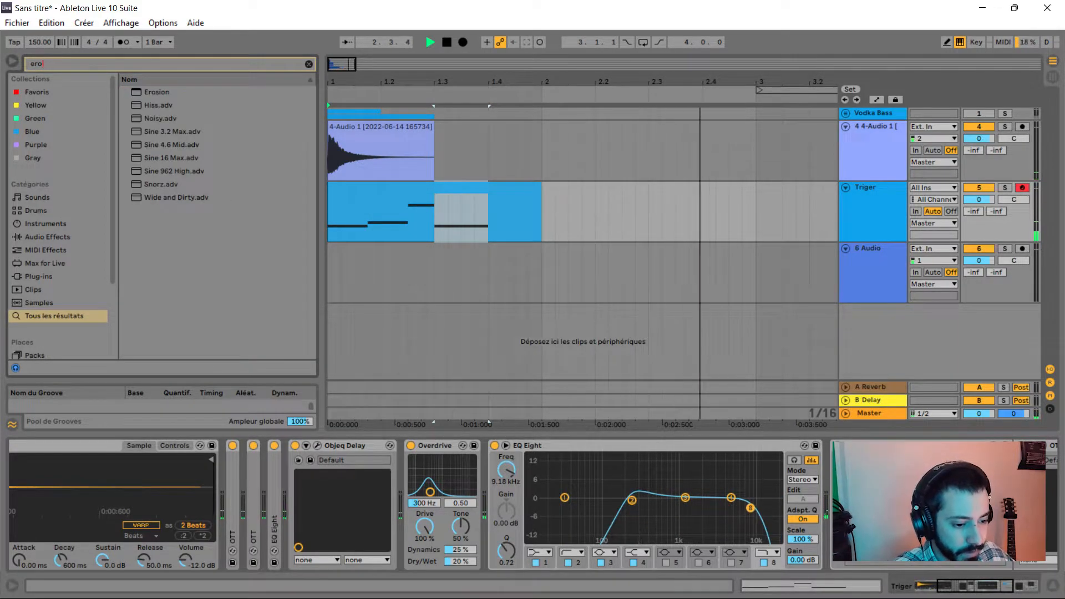
Insert Erosion between Overdrive and the new EQ Eight and audition the result.
key("Down")
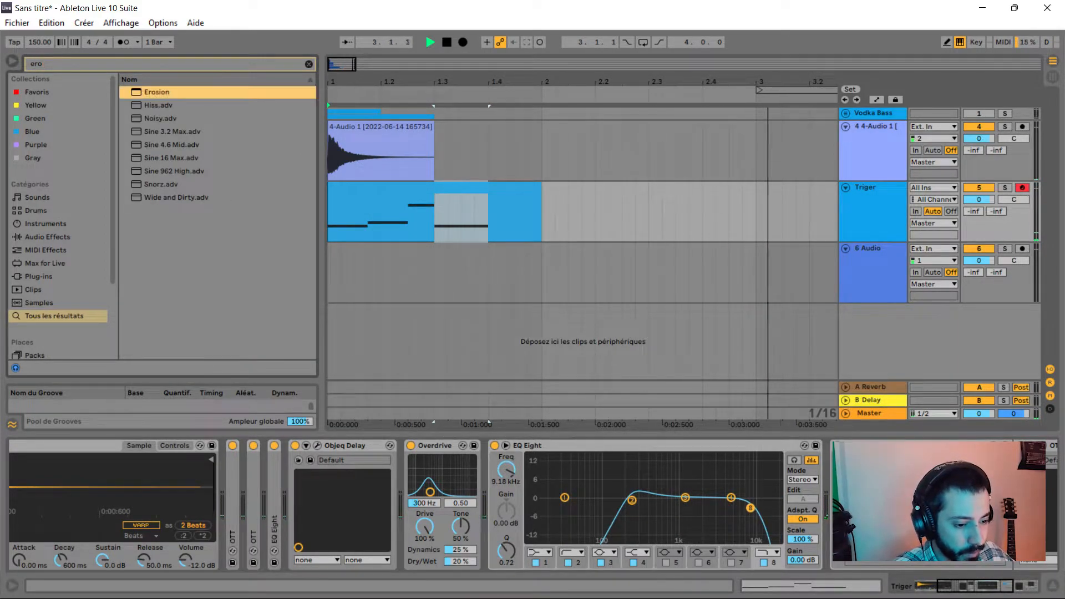
key("Return")
key("space")
key("space")
key("space")
key("space")
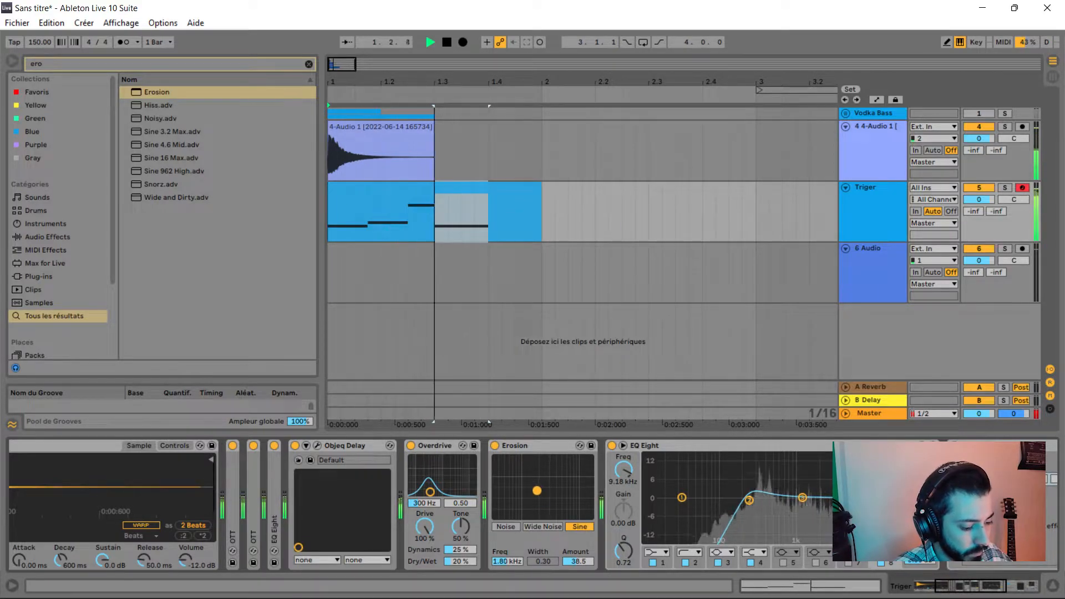
key("space")
key("space")
Fold the finished effect devices and shorten the Triger clip so that it ends at 1.4.
double_click(516, 446)
key("space")
double_click(345, 445)
double_click(345, 445)
left_click_drag(542, 214, 488, 213)
Fold the Bngrz Disto Chain and group the Triger track's Simpler and effects into an Instrument Rack.
double_click(499, 445)
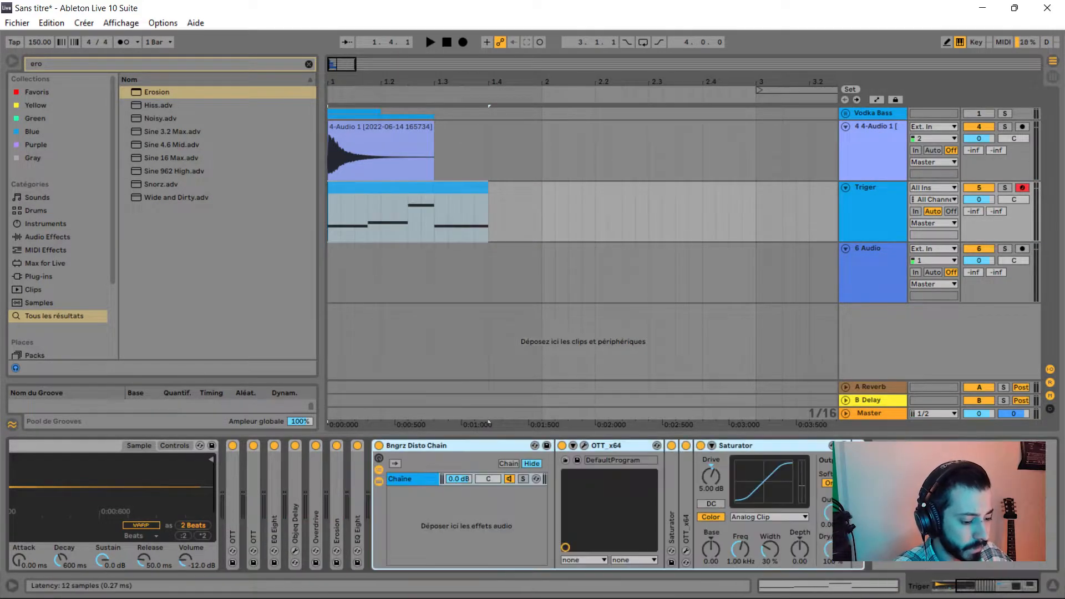
double_click(499, 445)
key("ctrl+g")
Add Bngrz_Sub_05_D.wav as a second chain in the Instrument Rack and audition the layers.
key("ctrl+f")
type("bngrz drop")
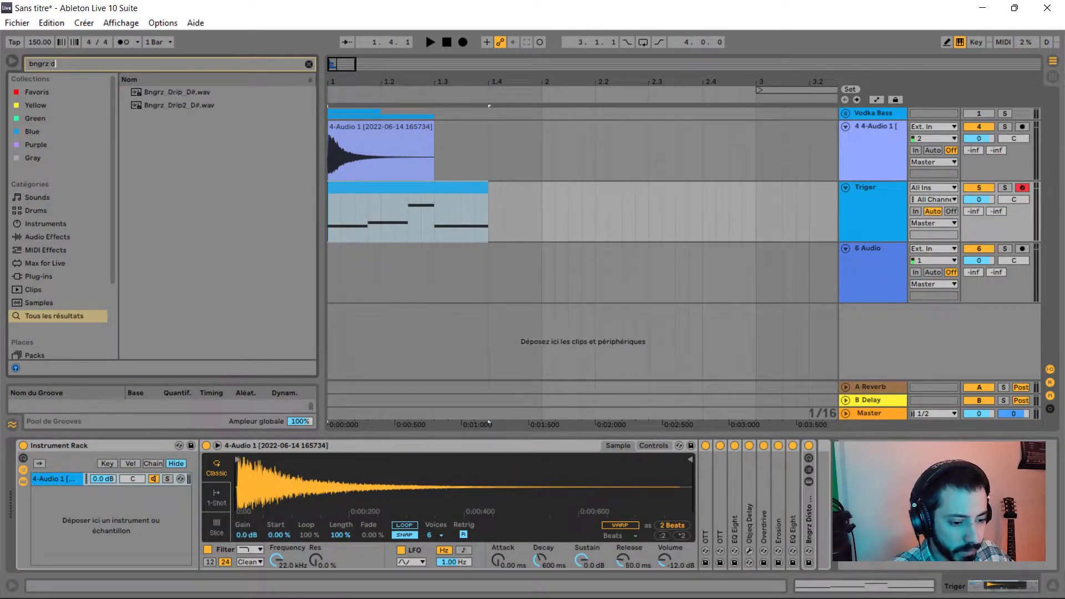
key("Up")
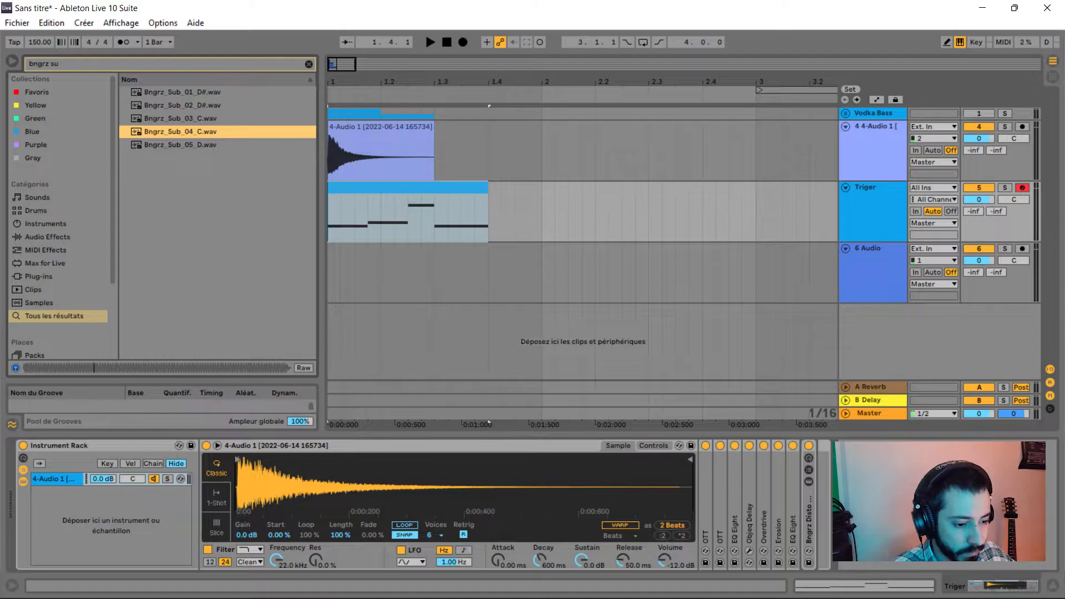
key("Down")
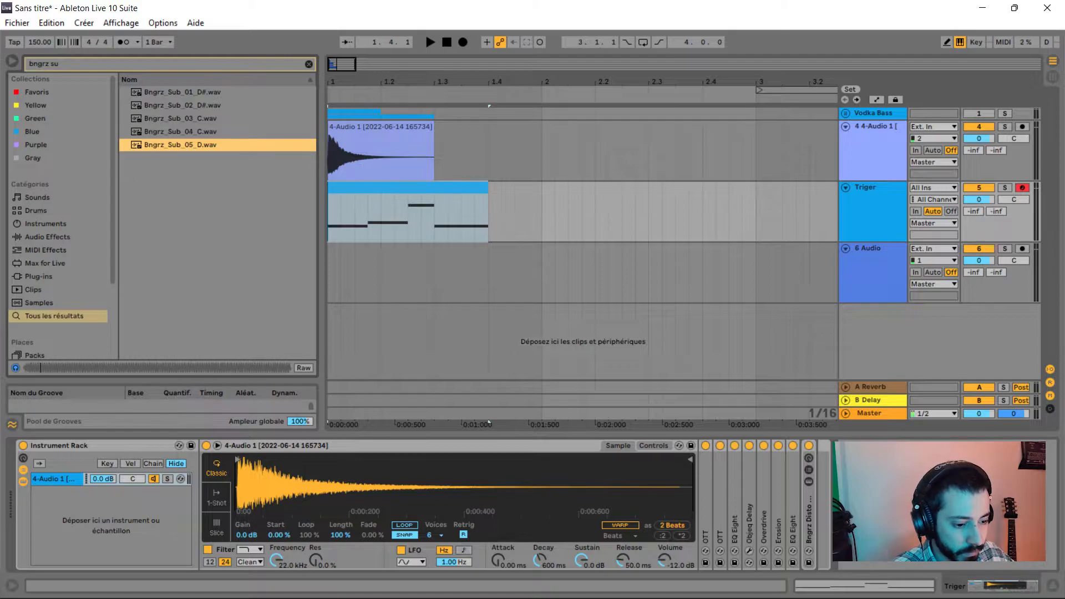
key("Return")
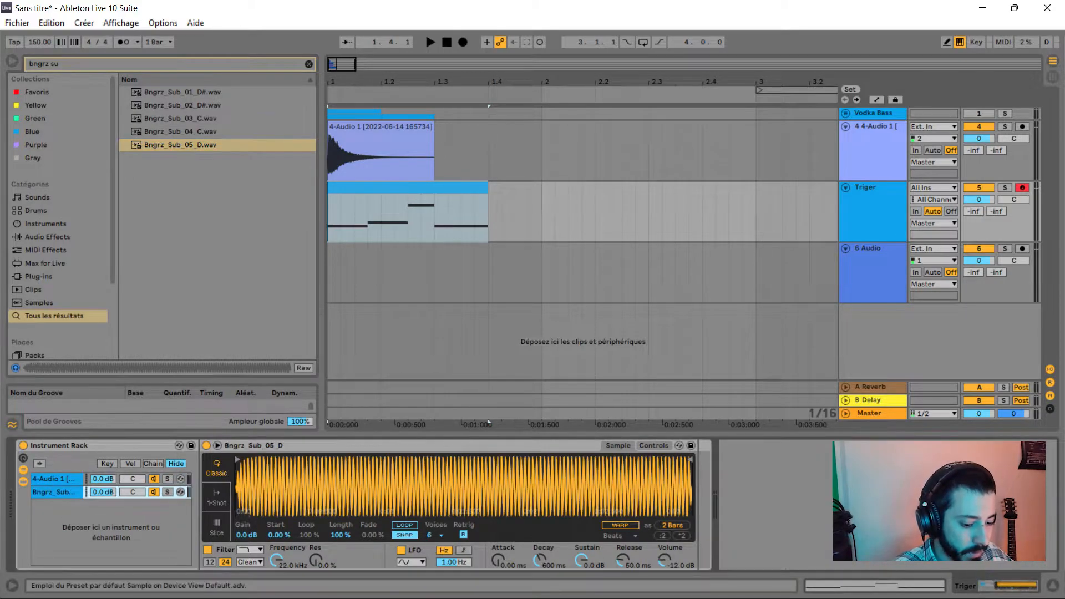
key("space")
key("space")
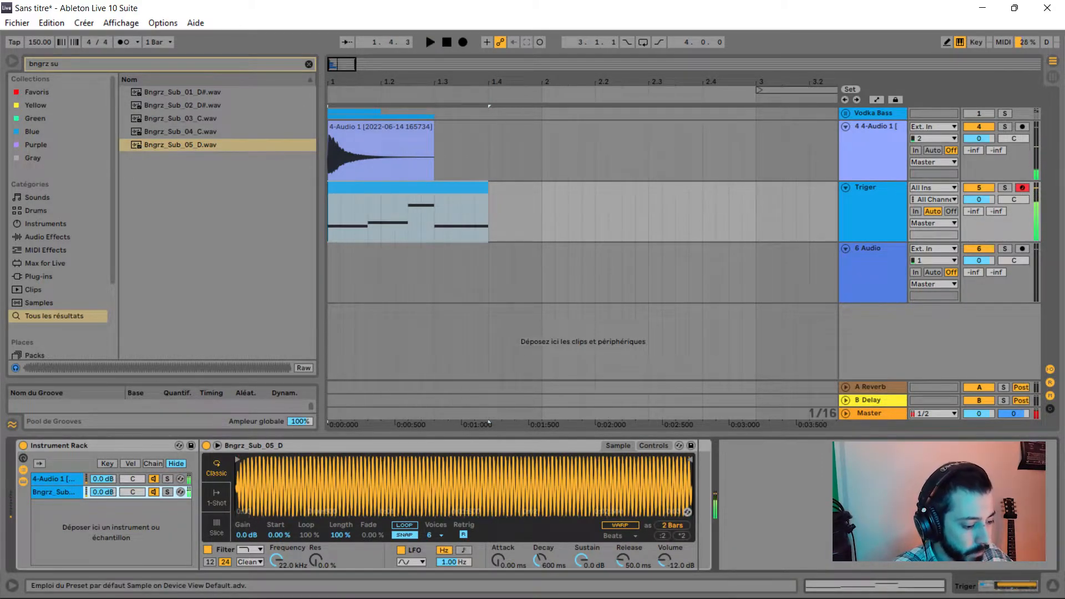
Give the sub's Simpler a pitch envelope of +47 st with a decay of 498 ms.
left_click(595, 516)
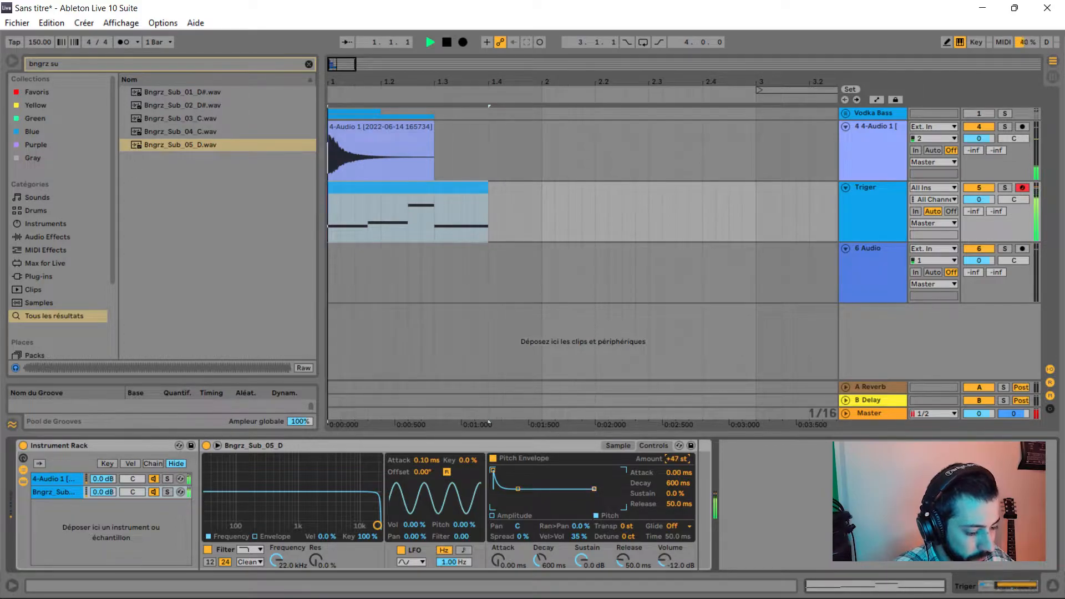
key("space")
left_click_drag(518, 489, 516, 489)
key("space")
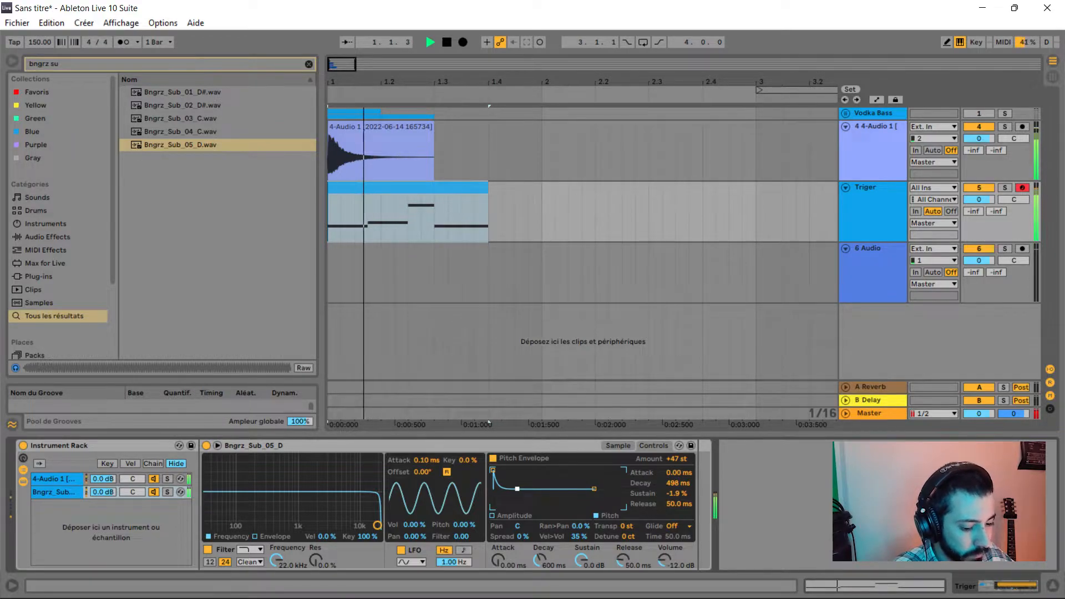
Set the attack of the 4-Audio 1 chain's Simpler to 8.84 ms during playback.
left_click(55, 479)
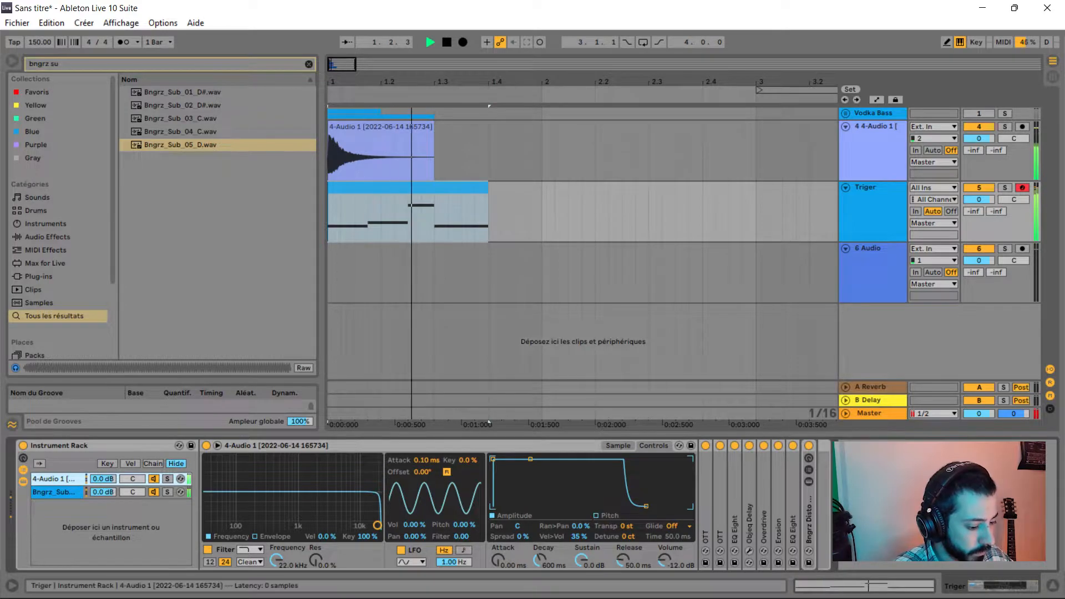
left_click(617, 445)
key("space")
key("space")
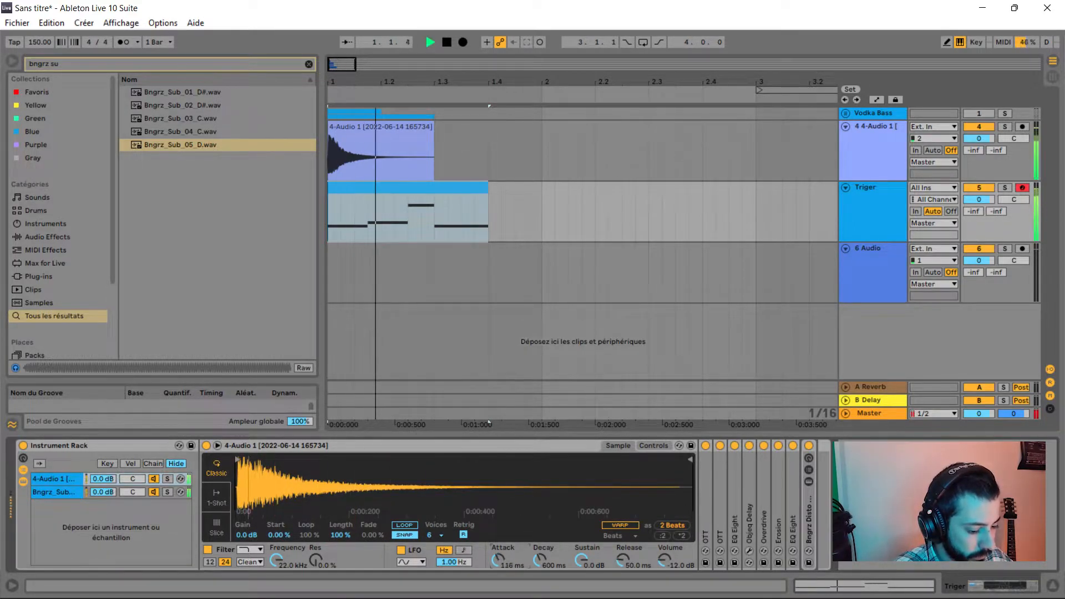
key("space")
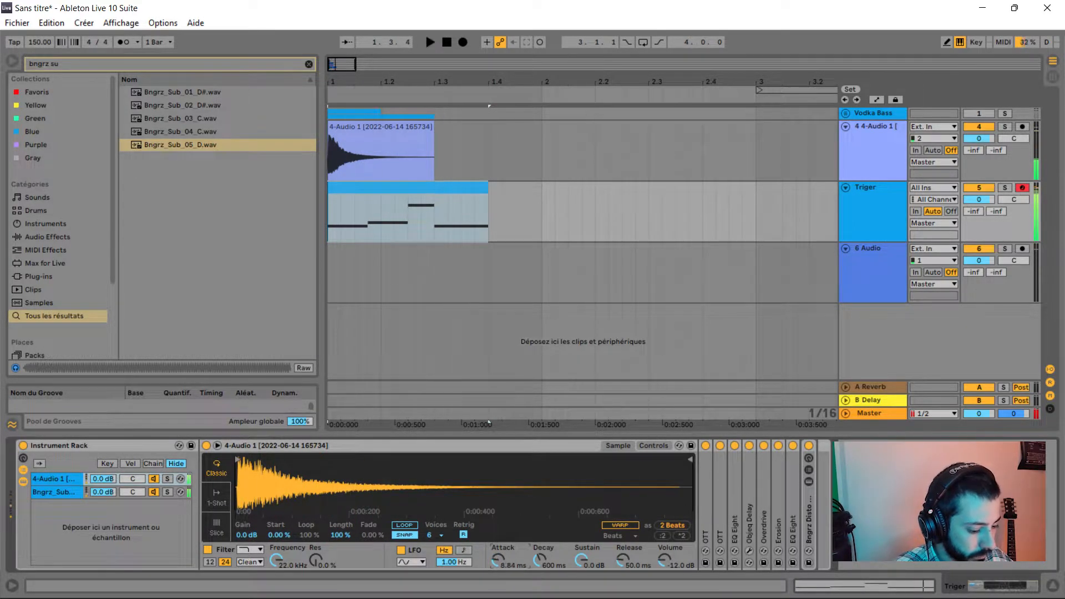
Shorten the end of the 4-Audio 1 sample in Simpler and lower its sustain to -15 dB.
key("space")
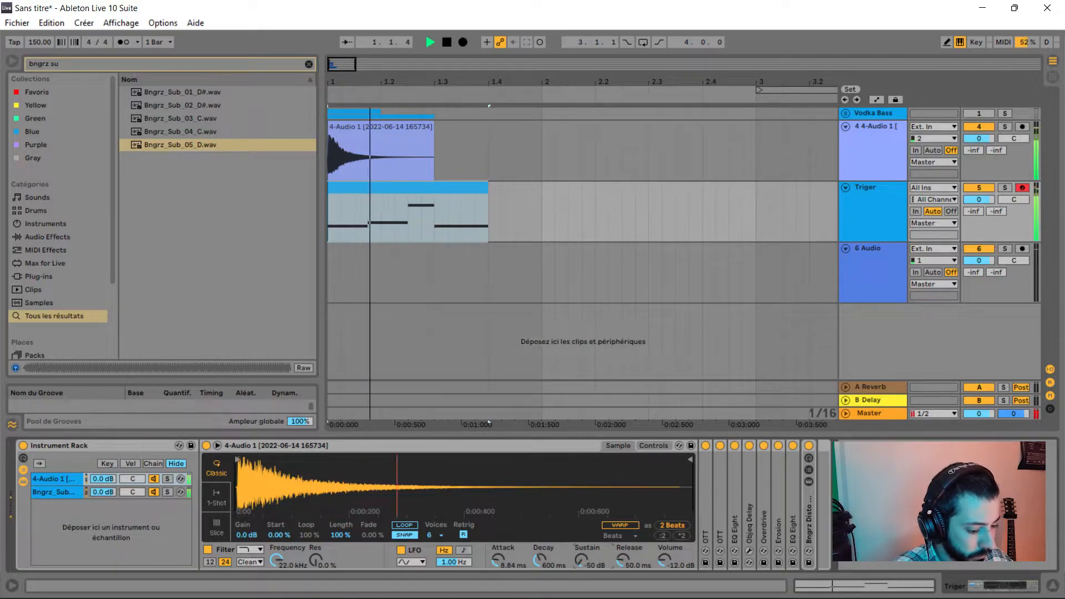
key("space")
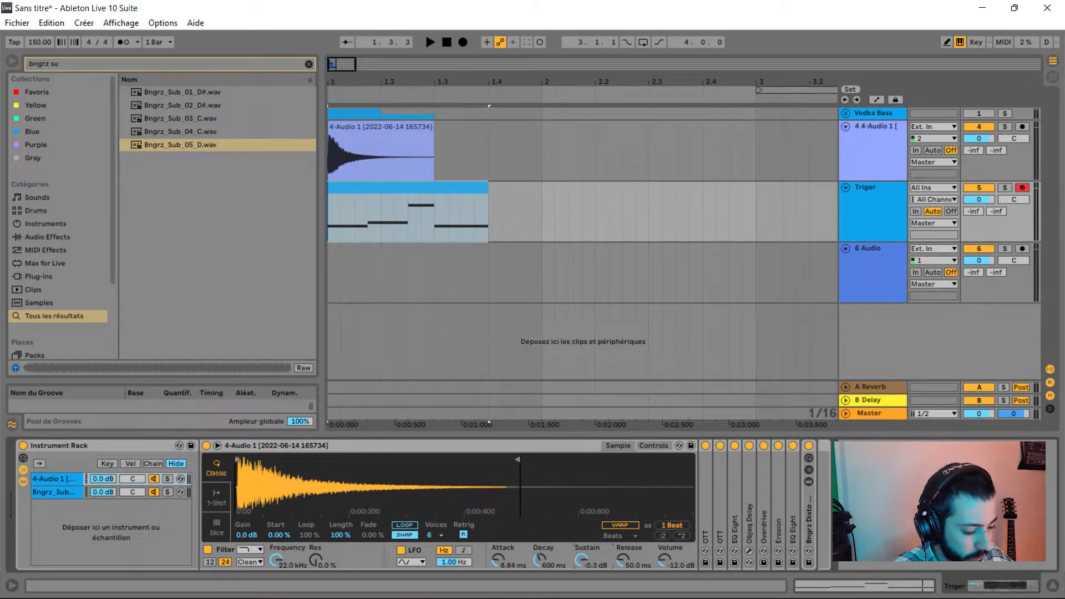
key("space")
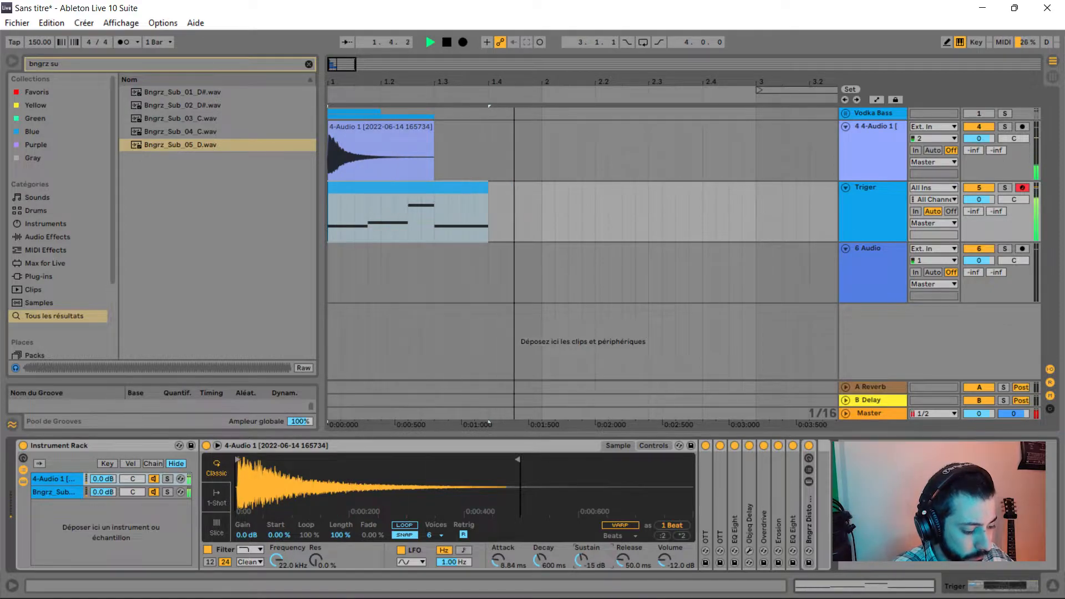
Fold the hit chain's devices and add Bngrz_GDB_Snare_01.wav as a third chain in the Instrument Rack.
double_click(749, 510)
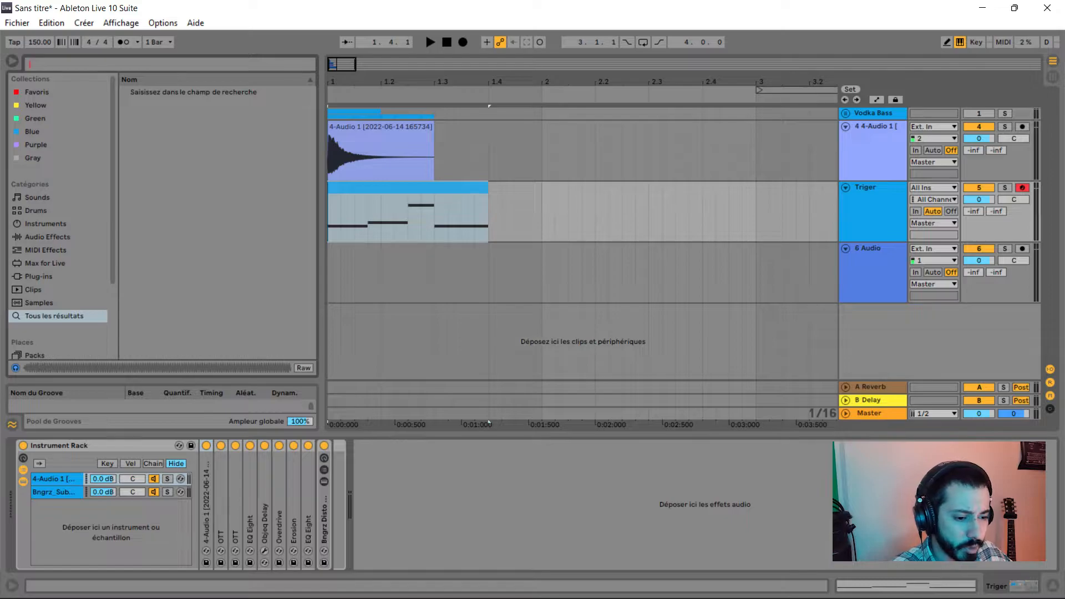
type("s")
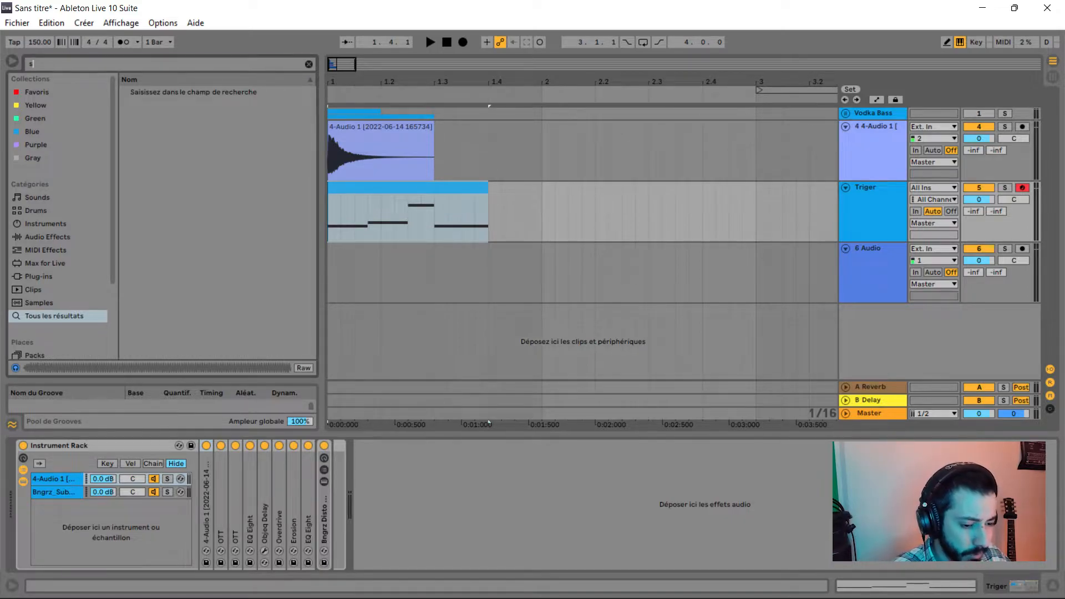
type("anre")
key("BackSpace")
key("BackSpace")
key("BackSpace")
key("BackSpace")
type("na")
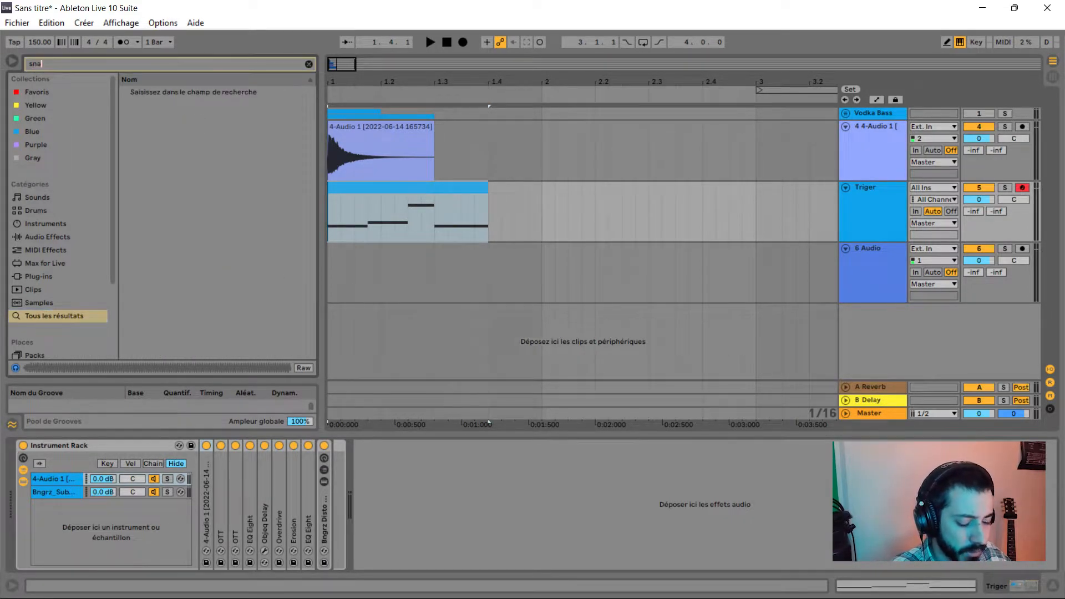
type("re bn")
key("Down")
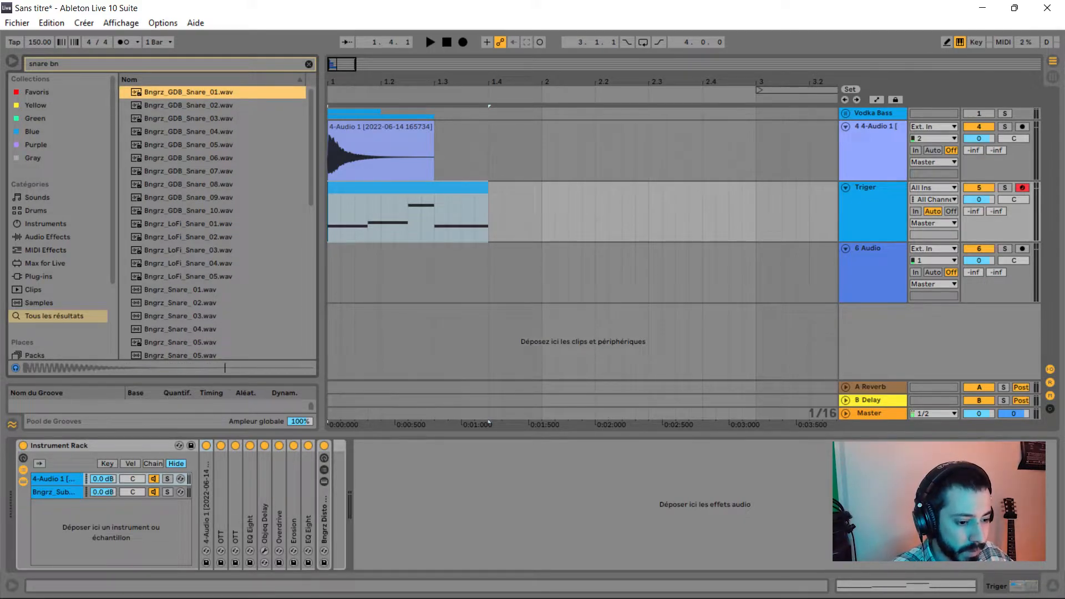
key("Return")
Solo the Triger track and its snare chain and transpose the snare by +12 st.
key("space")
key("Down")
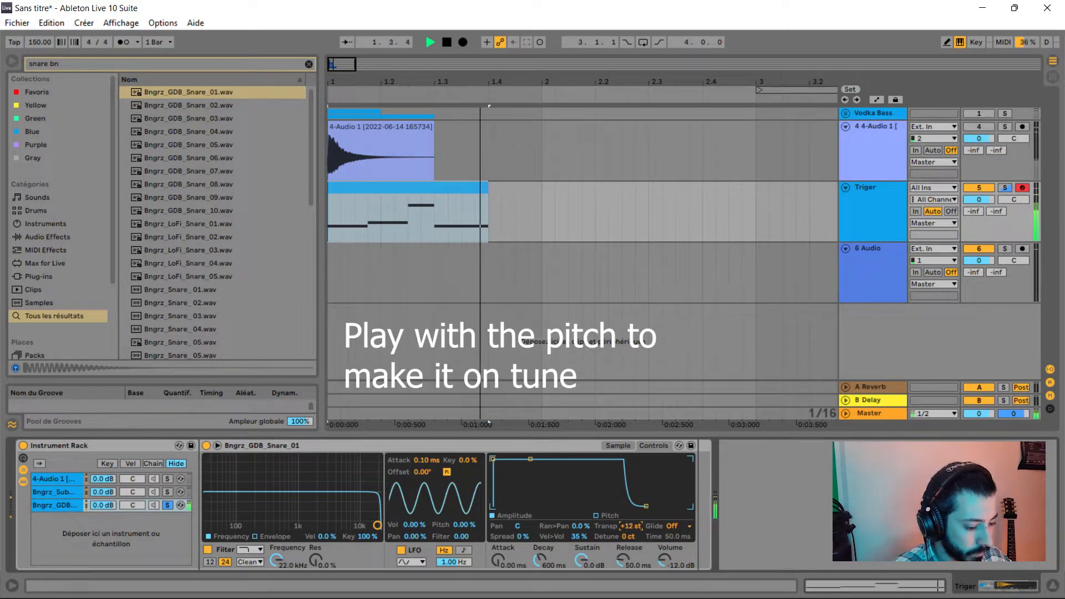
key("space")
Switch the snare's Simpler to 1-Shot with a 216 ms fade-out and trim the sample to about its first third.
left_click(618, 446)
key("space")
key("space")
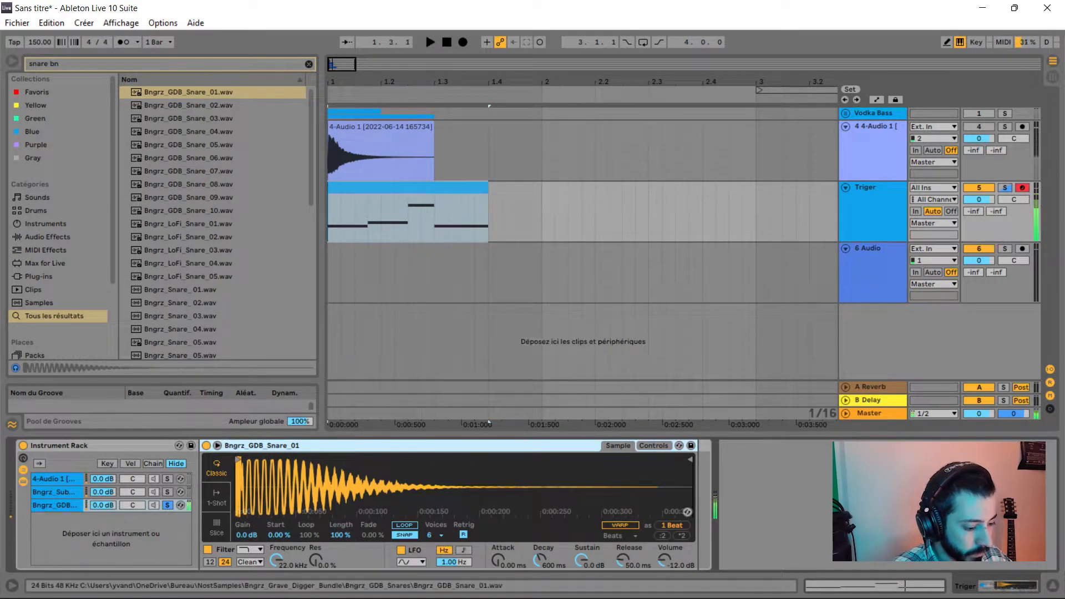
left_click_drag(690, 460, 410, 460)
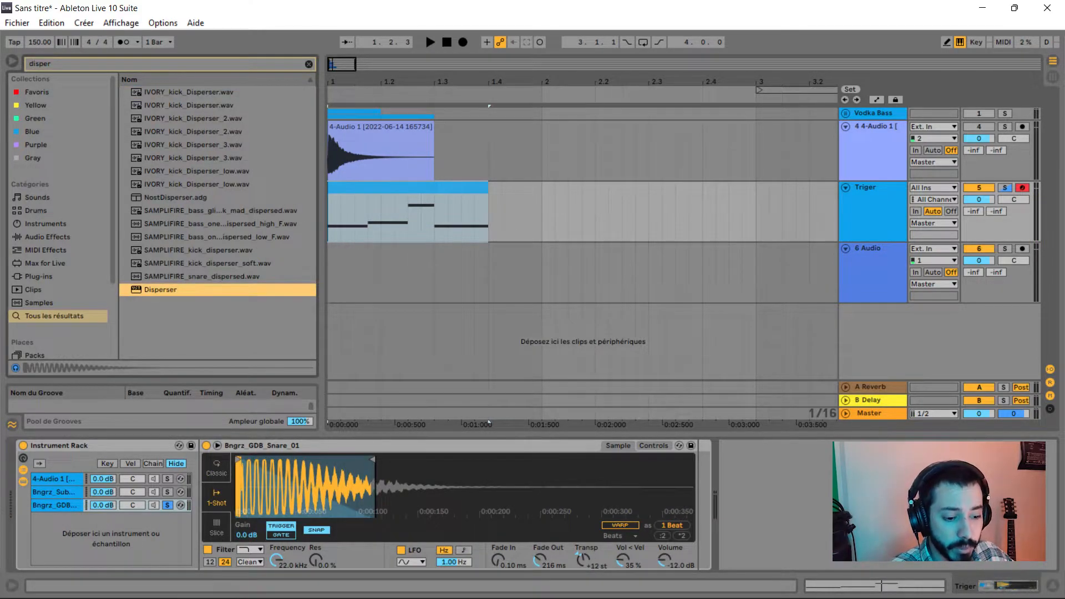
Add Disperser to the snare chain with its frequency at about 1.29 kHz and duplicate it.
left_click_drag(160, 289, 704, 500)
key("space")
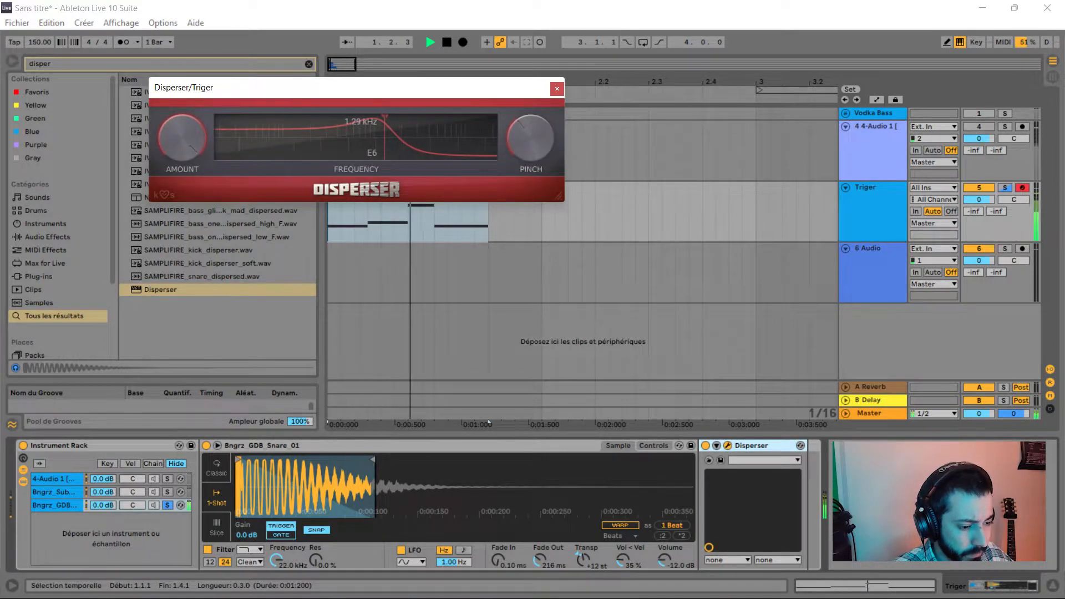
key("ctrl+d")
key("space")
key("space")
Add a Frequency Shifter to the snare chain.
key("ctrl+f")
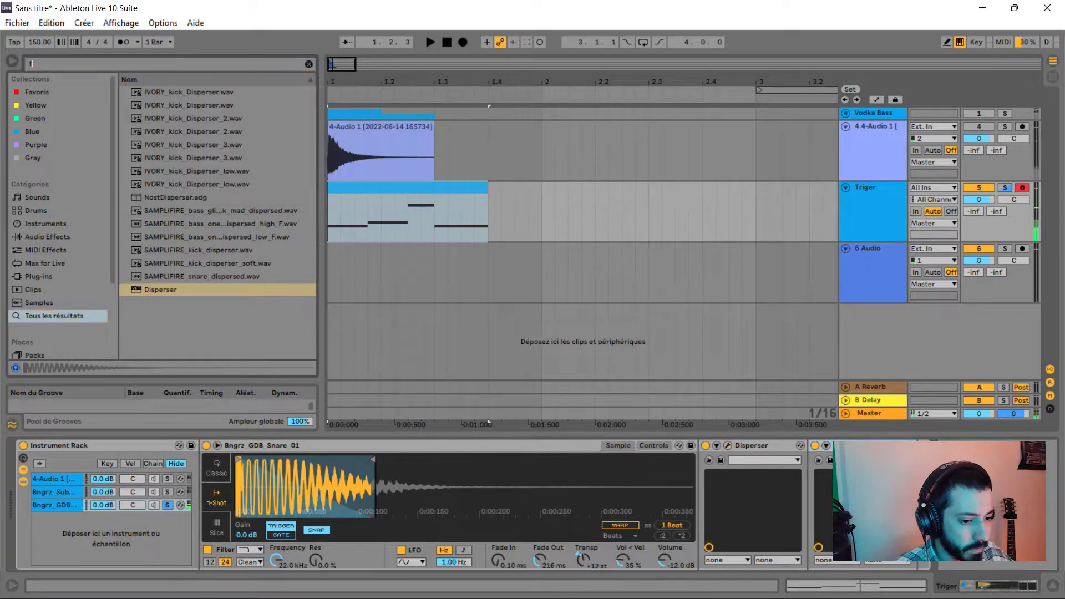
type("fre")
key("Down")
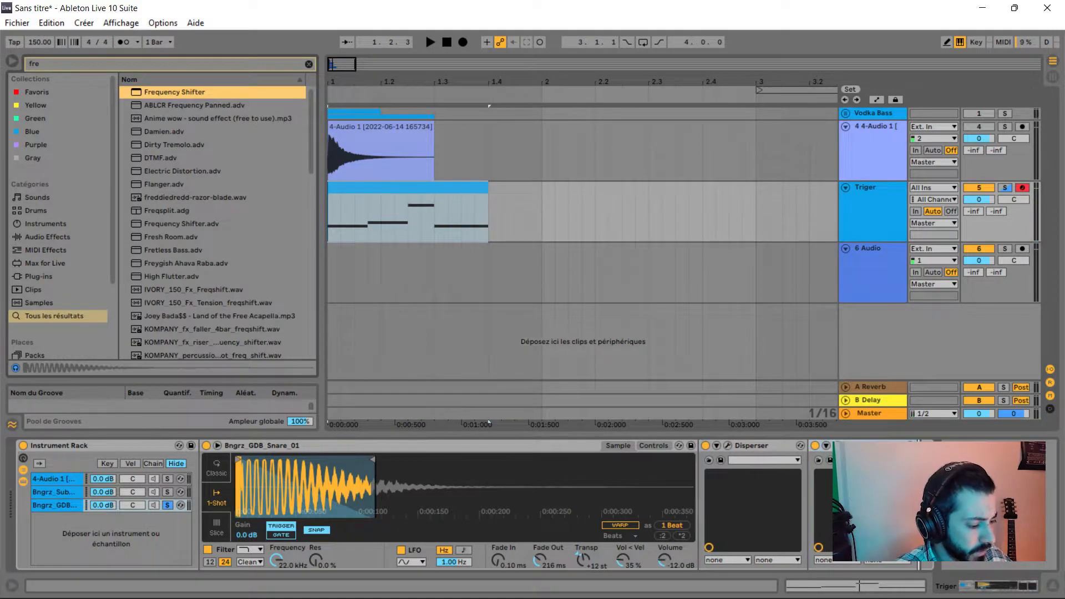
key("Return")
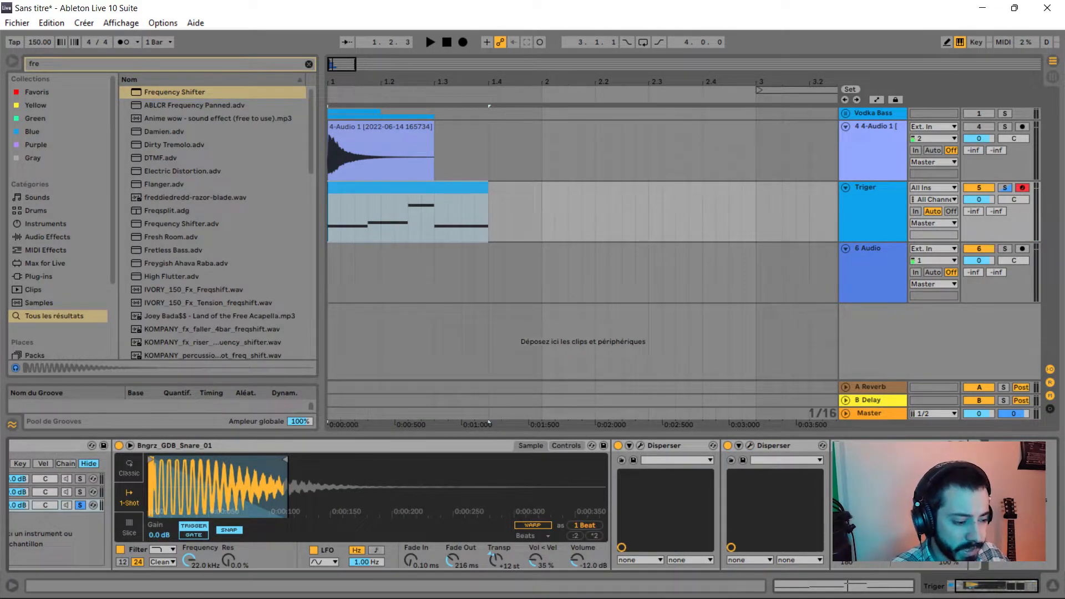
Audition the snare with the sub, set the snare chain's volume to 4.0 dB and turn the chain solos off.
key("space")
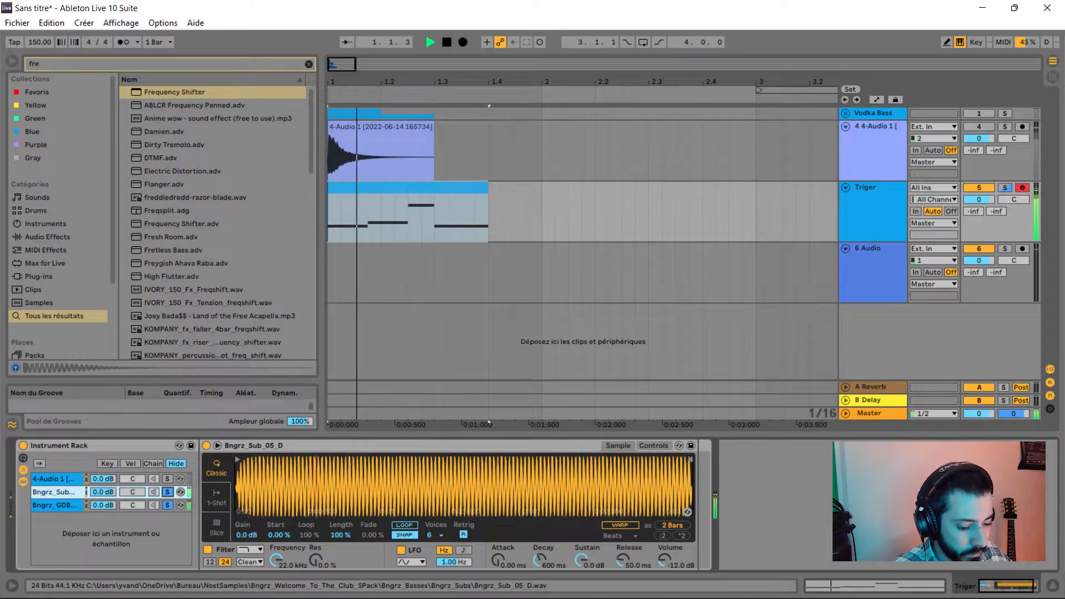
key("space")
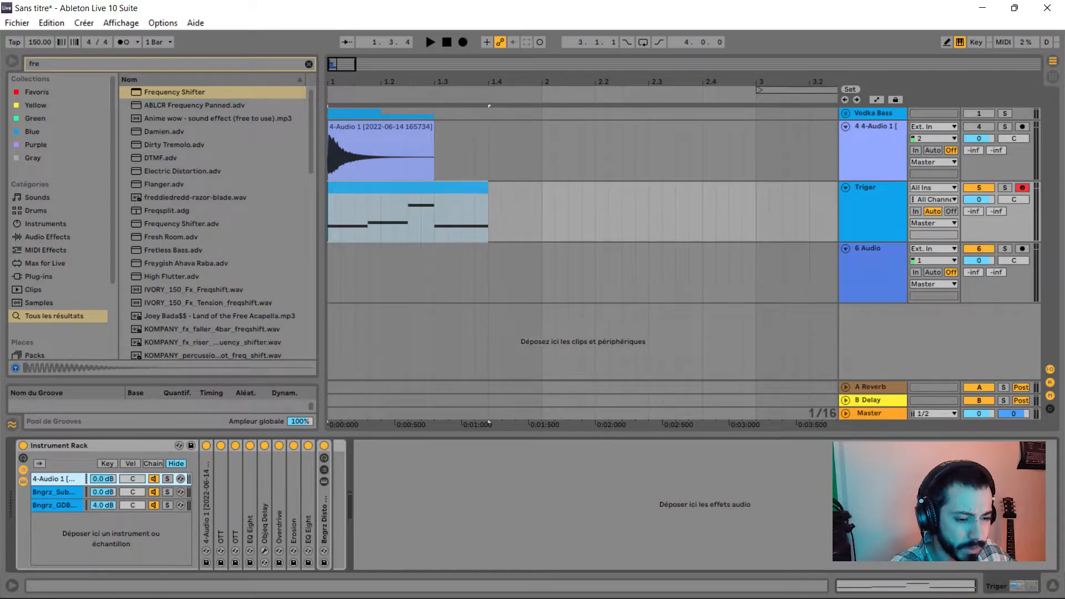
Find Bngrz_Stab_06_D#.wav in the browser and add it as a new chain in the Triger track's Instrument Rack.
scroll(61, 217, "down", 3)
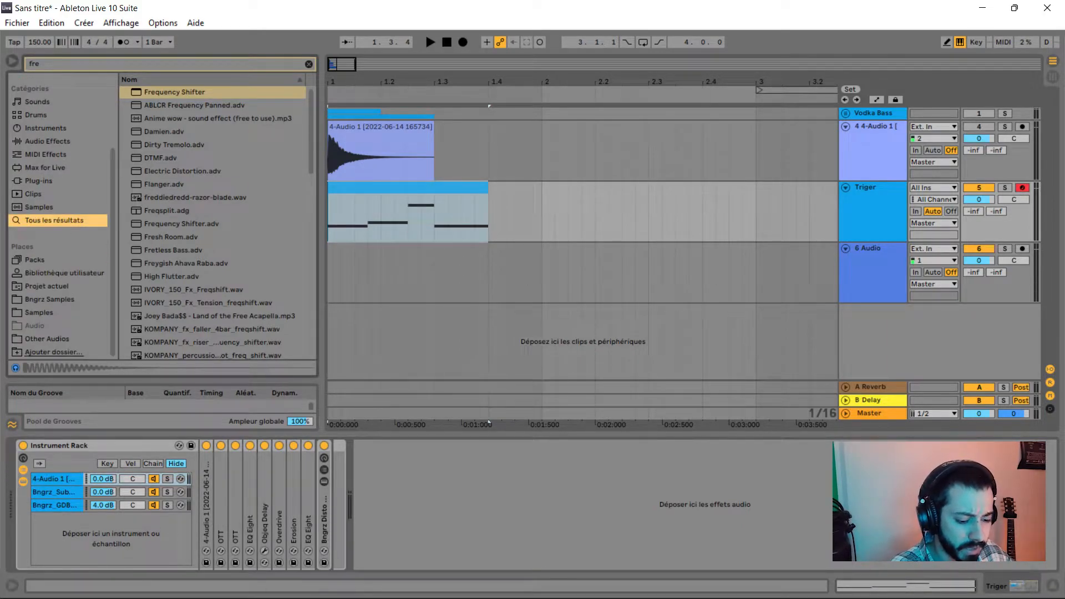
key("ctrl+f")
type("bngrz st")
key("Up")
key("Up")
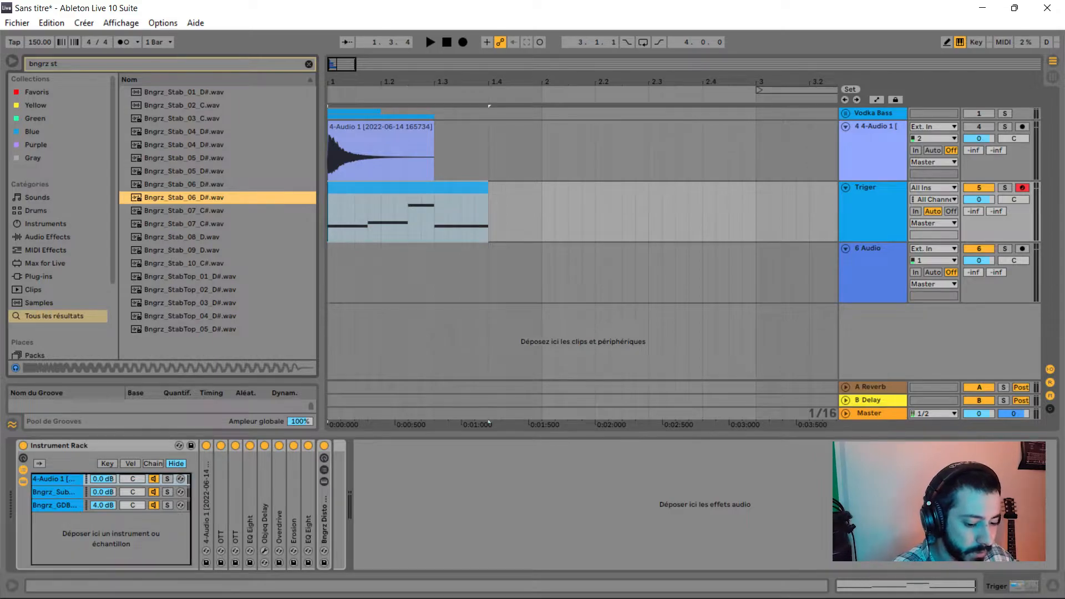
key("Return")
Add EQ Eight after the Bngrz_Stab_06_D# sampler and place its band 3 low cut at about 1.94 kHz with a Q of 0.45.
key("ctrl+f")
type("eq")
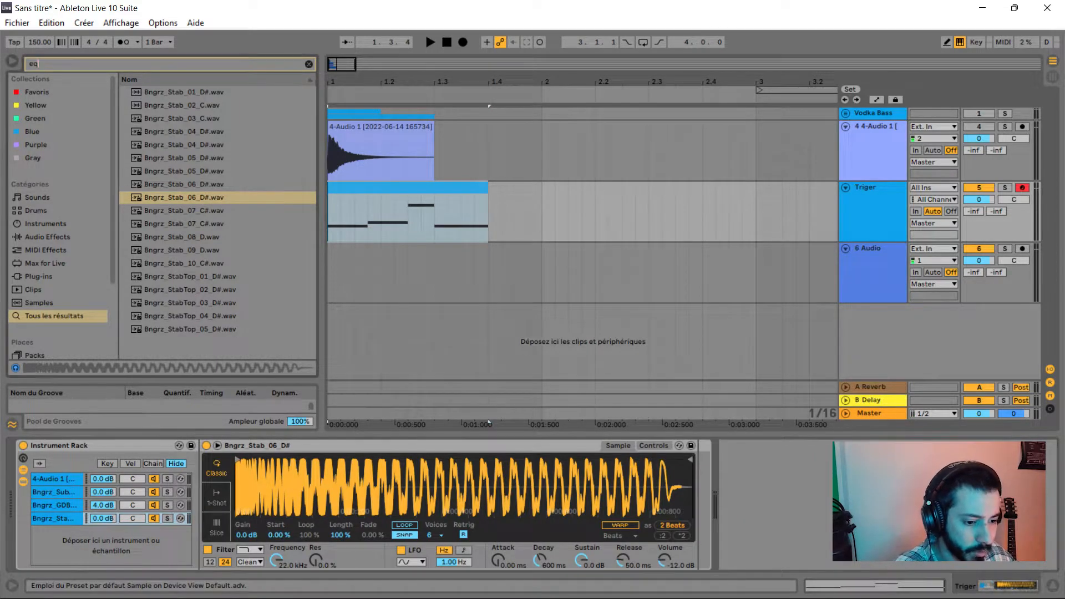
key("Down")
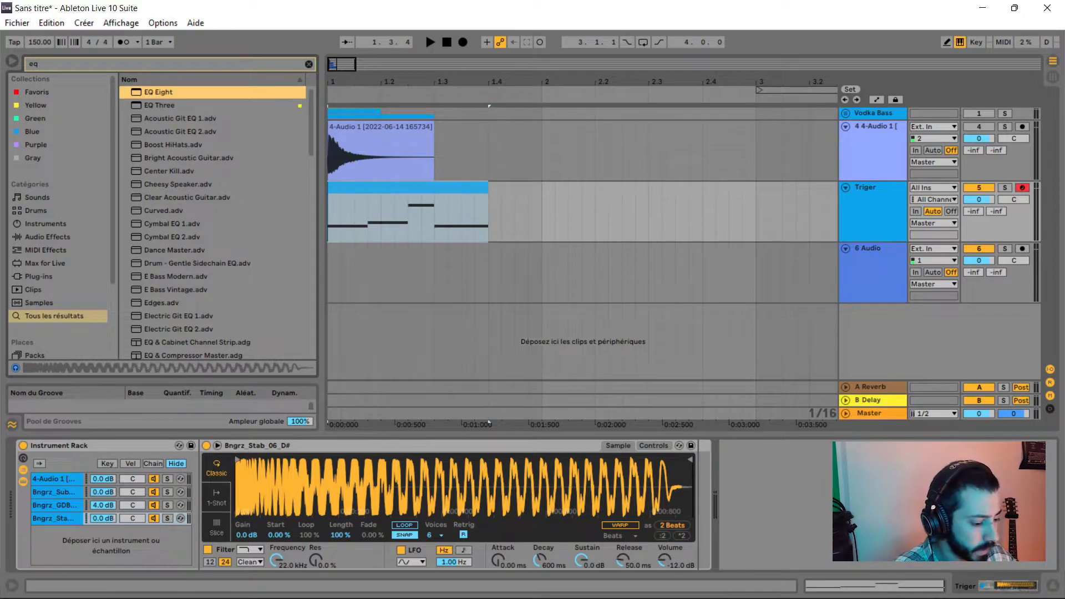
key("Return")
key("space")
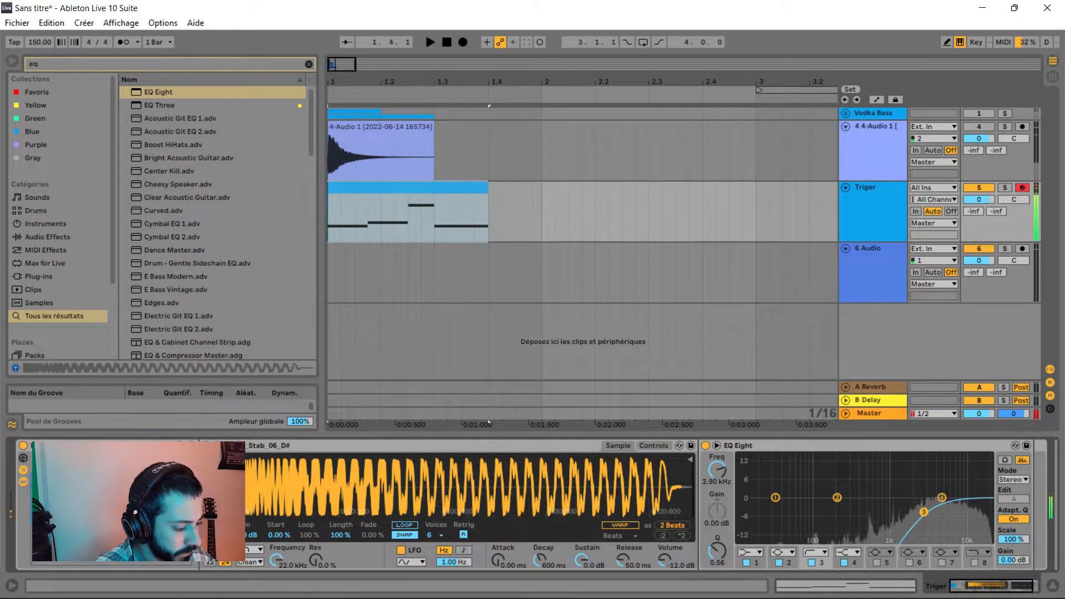
left_click_drag(917, 513, 909, 516)
key("space")
key("space")
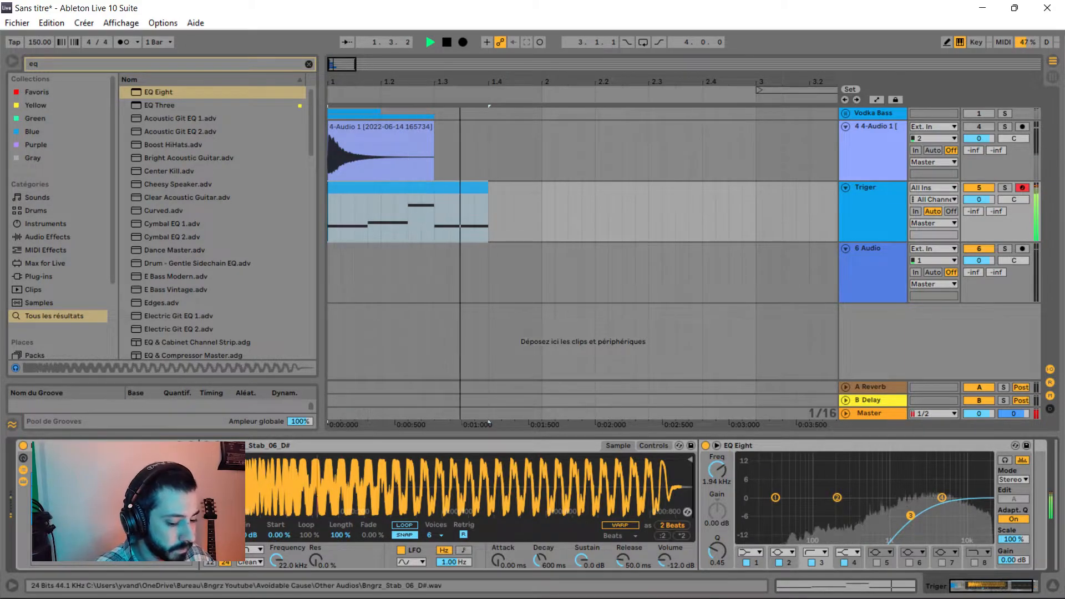
key("space")
key("space")
Solo the 4-Audio 1 chain, listen to it, and expand its sampler to show the controls.
double_click(277, 445)
key("space")
key("space")
double_click(277, 445)
key("space")
left_click(173, 480)
key("space")
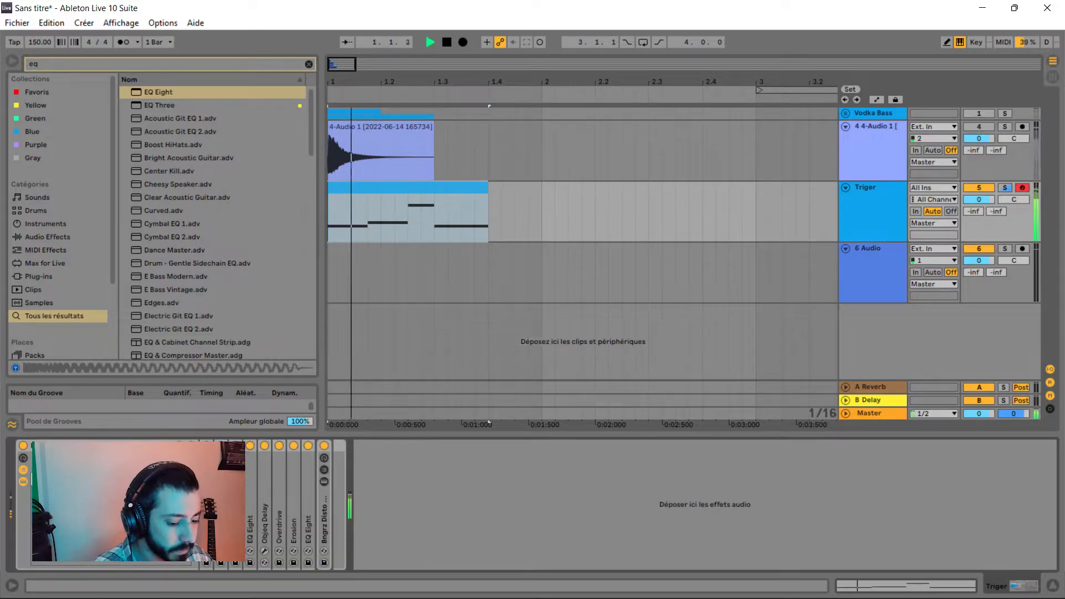
double_click(206, 510)
key("space")
left_click(653, 446)
Add the SerumFX_x64 plug-in at the end of the 4-Audio 1 chain.
key("ctrl+f")
type("serum")
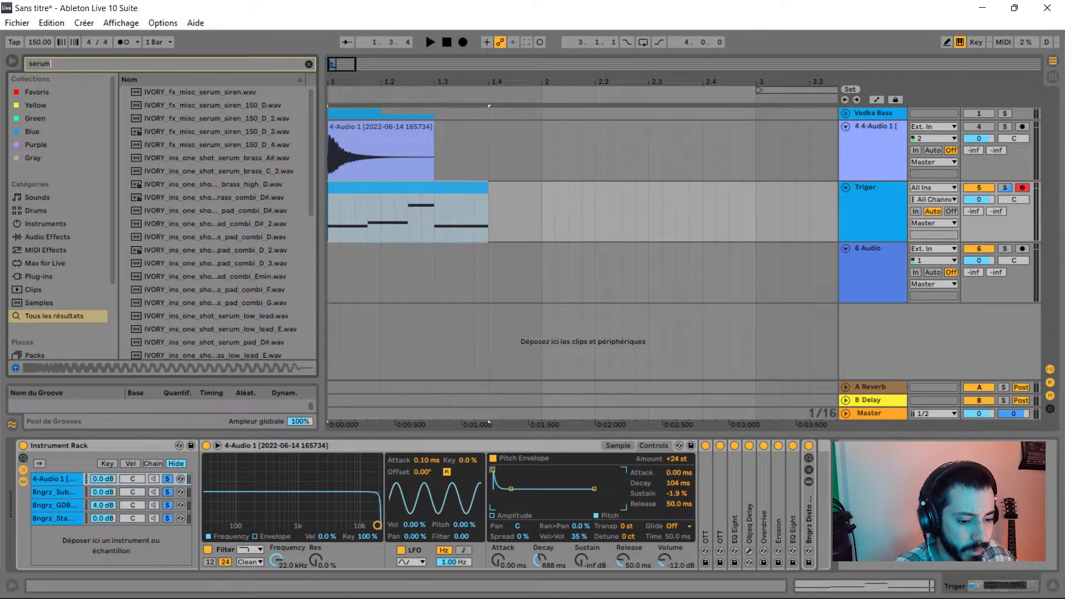
left_click(39, 277)
left_click(175, 105)
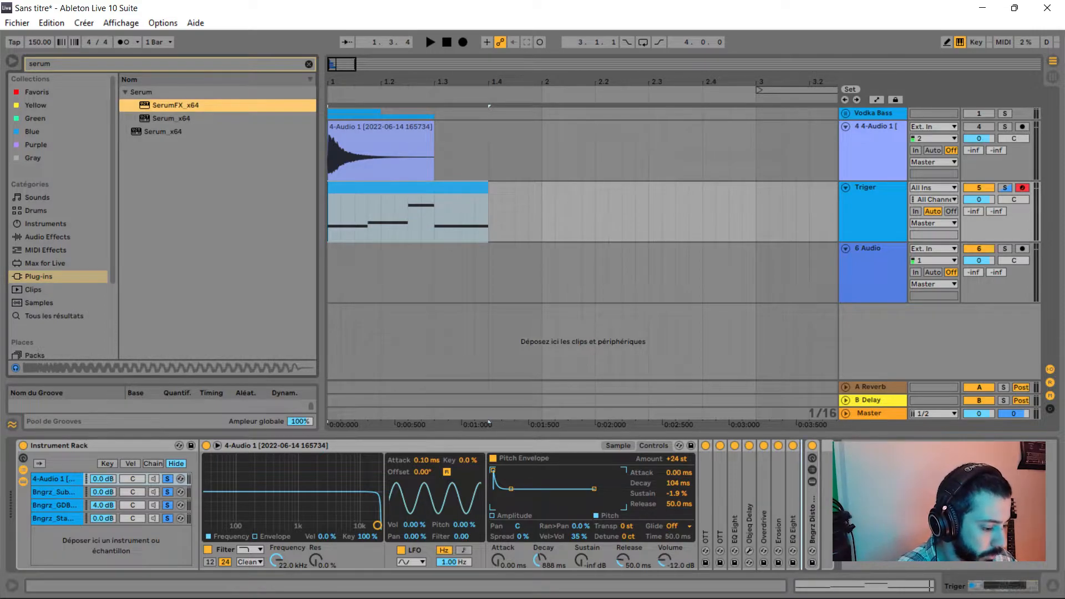
left_click_drag(176, 106, 802, 504)
Adjust the dimension size and hyper detune of the Hyper/Dimension effect in SerumFX.
key("space")
left_click_drag(661, 163, 662, 214)
left_click(441, 183)
left_click_drag(412, 163, 370, 143)
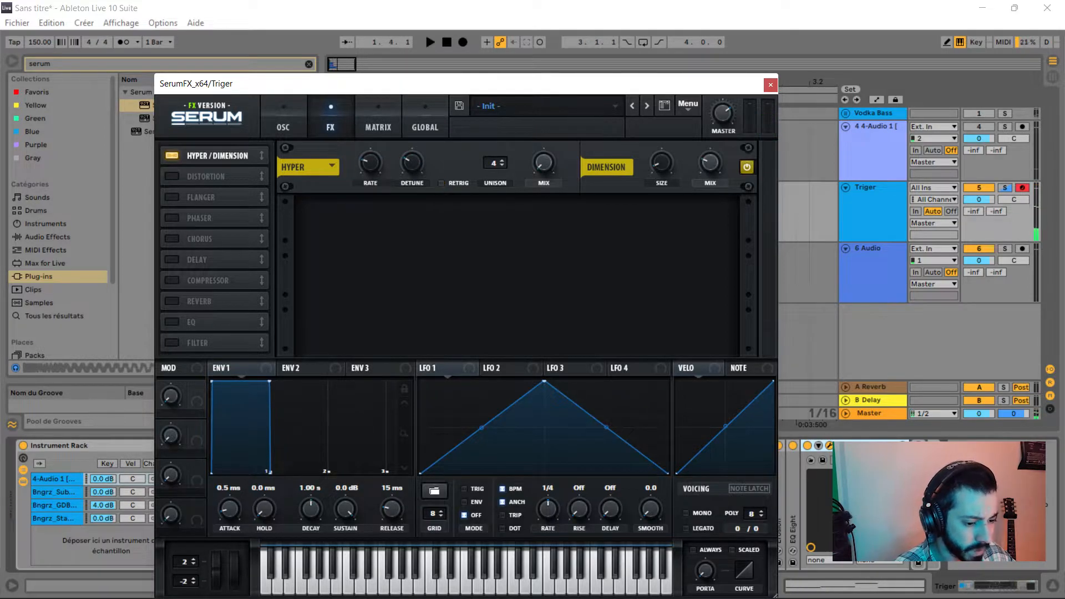
Enable the SerumFX filter directly after Hyper/Dimension, set its type to Combs with a 60% mix, and close the plug-in window.
left_click(172, 343)
left_click_drag(208, 343, 208, 177)
left_click(390, 222)
mouse_move(395, 269)
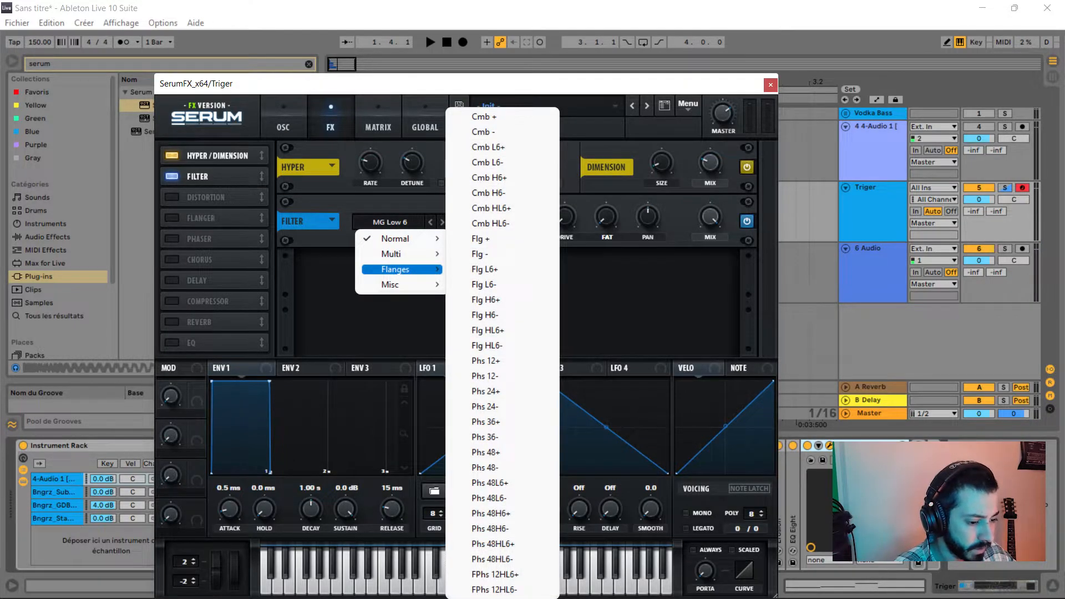
left_click(499, 361)
key("space")
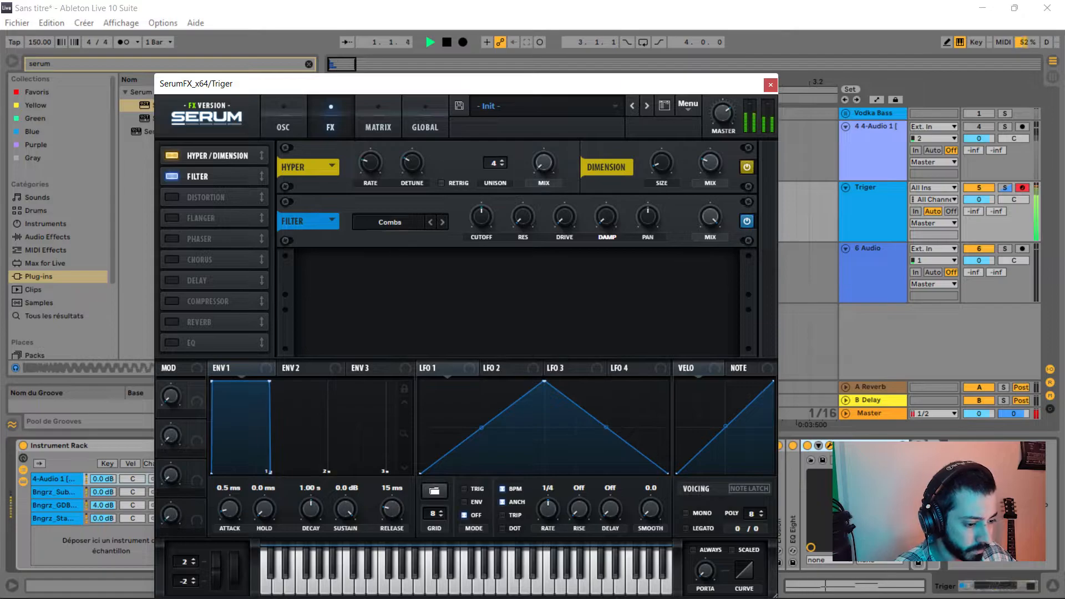
key("space")
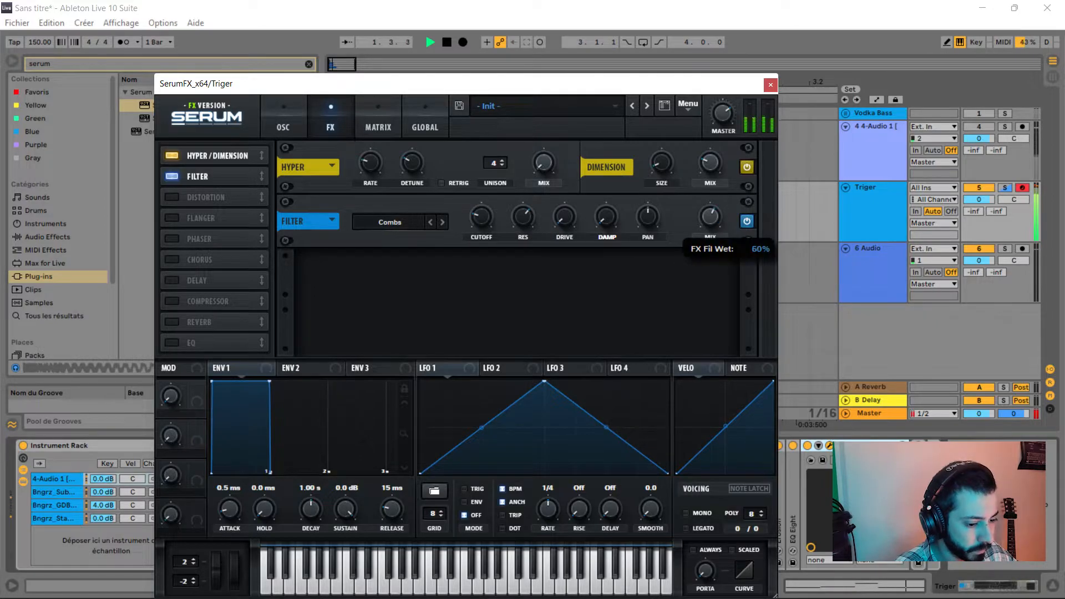
key("space")
left_click(770, 85)
Collapse the Instrument Rack with chain solo off and add the Bngrz Disto Chain.adg preset after it.
double_click(260, 445)
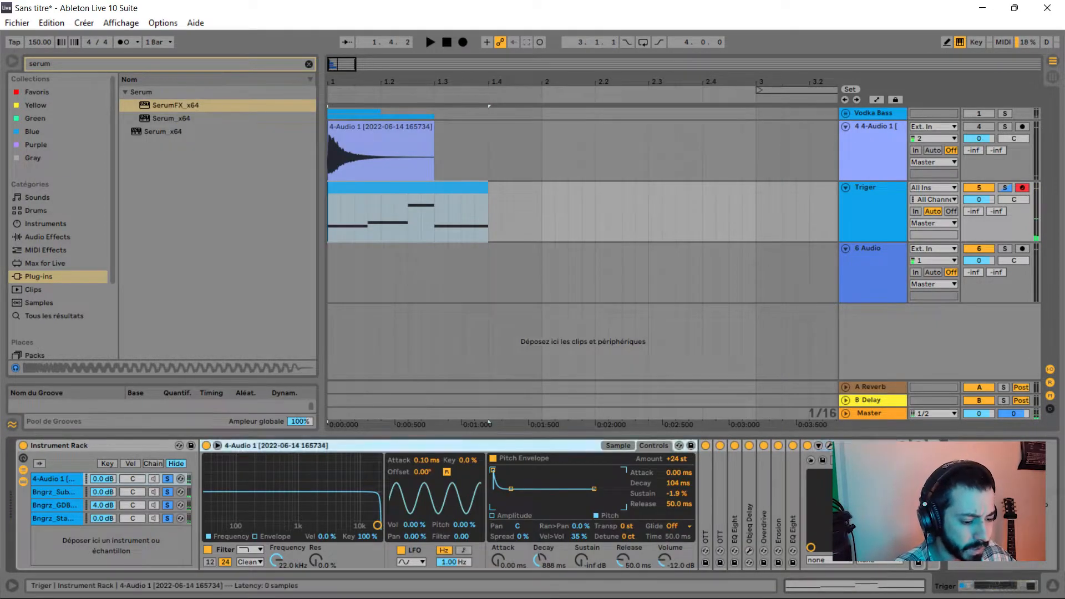
left_click(54, 478)
double_click(58, 445)
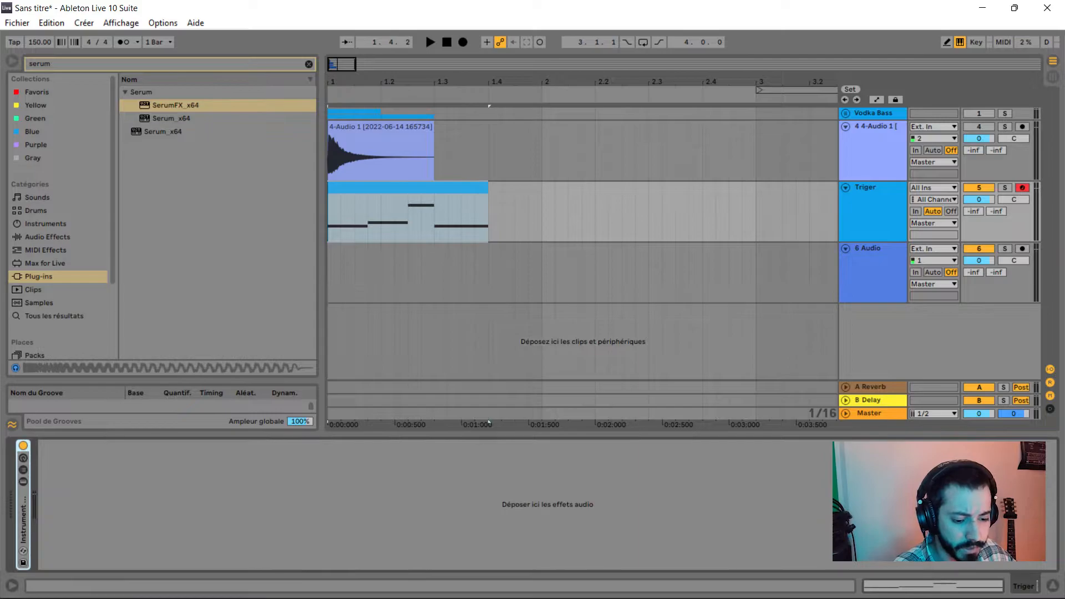
key("ctrl+f")
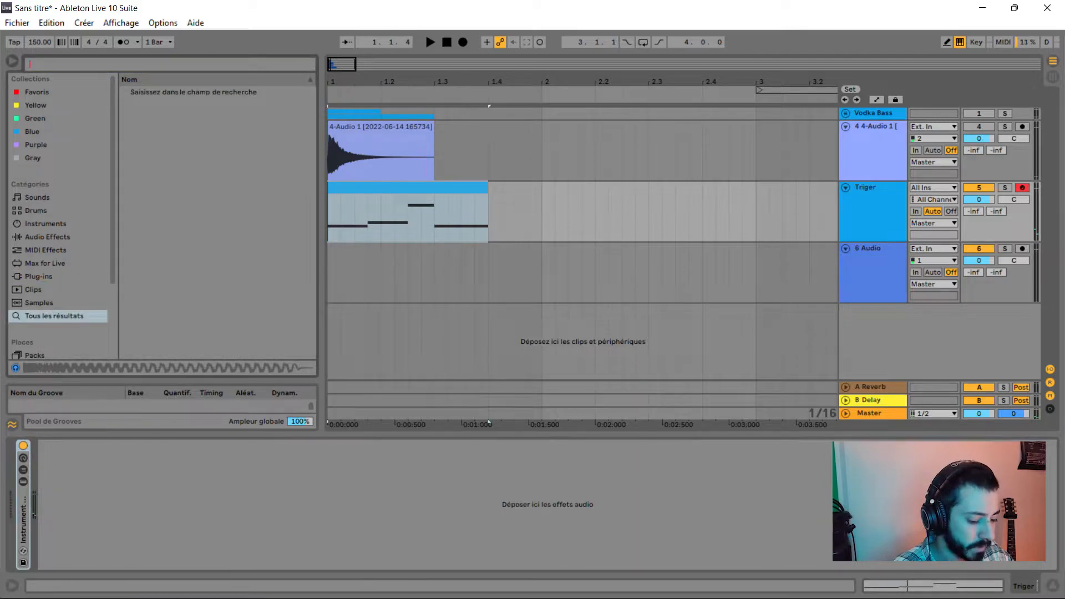
type("bngrz")
key("Down")
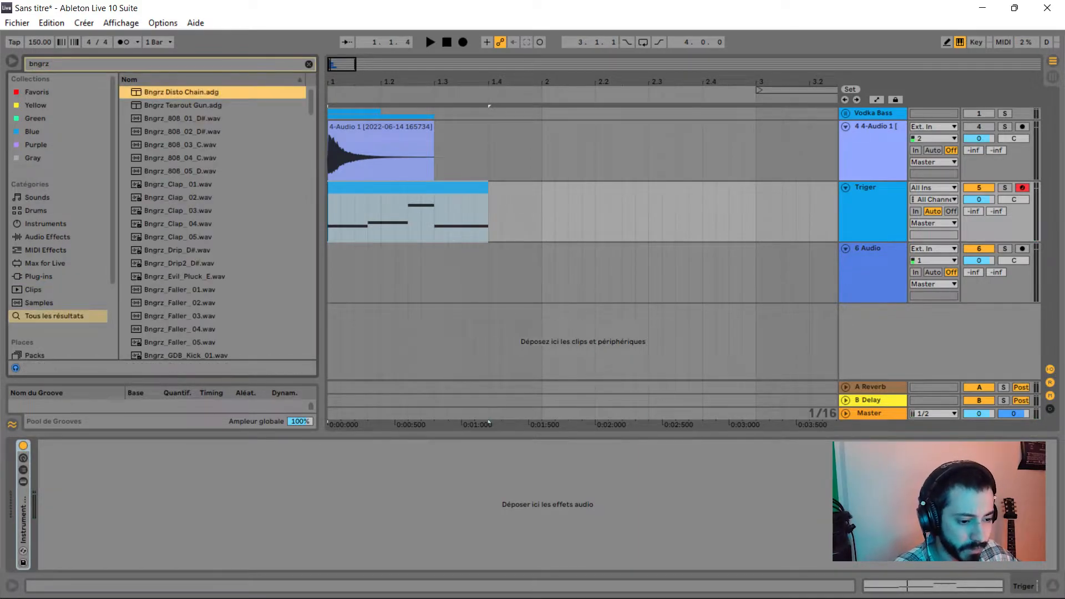
key("Return")
key("space")
key("ctrl+alt+p")
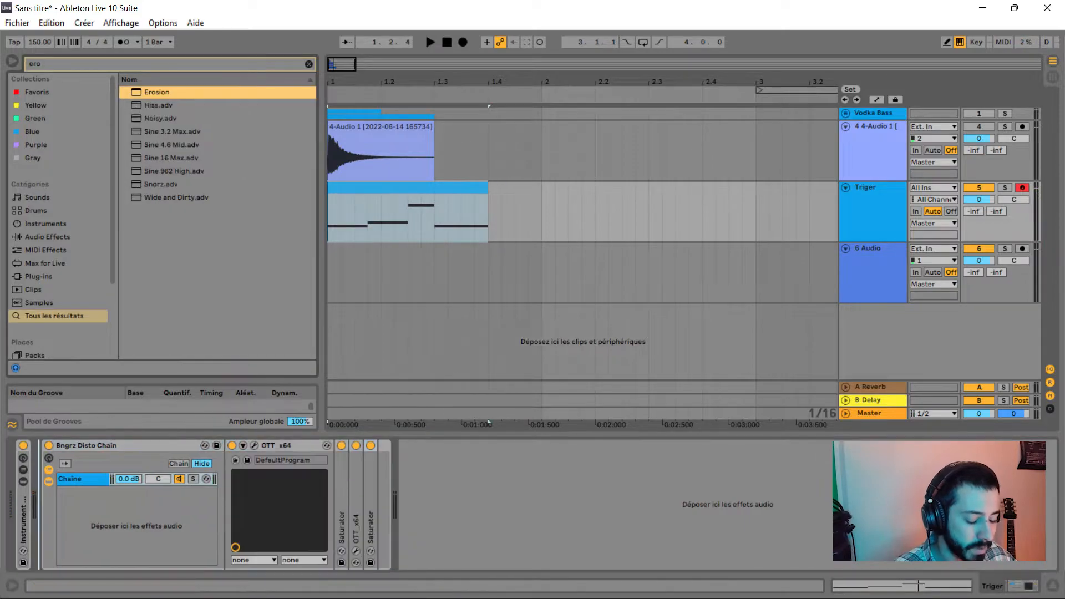
Add Erosion between the Instrument Rack and Bngrz Disto Chain, in Sine mode at 1.11 kHz with an amount of 32.4.
key("Return")
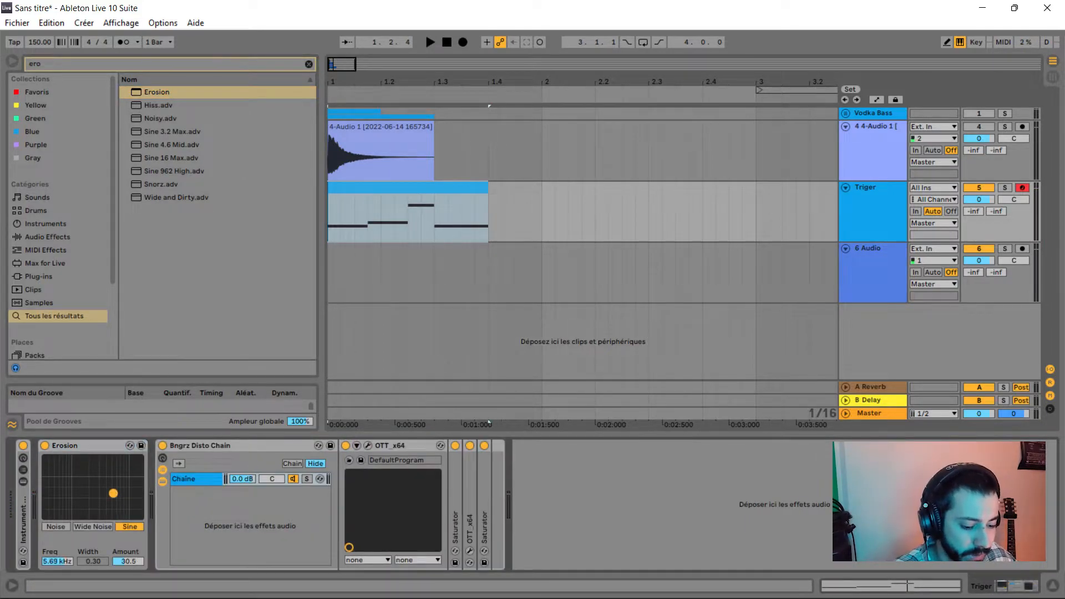
key("space")
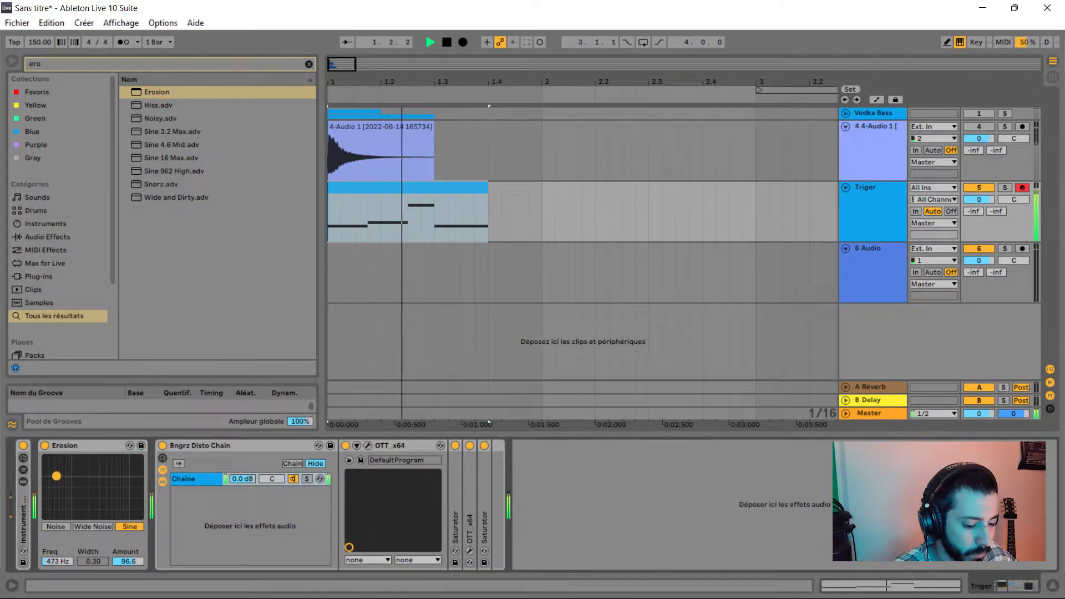
key("space")
key("space")
left_click_drag(79, 495, 76, 492)
key("space")
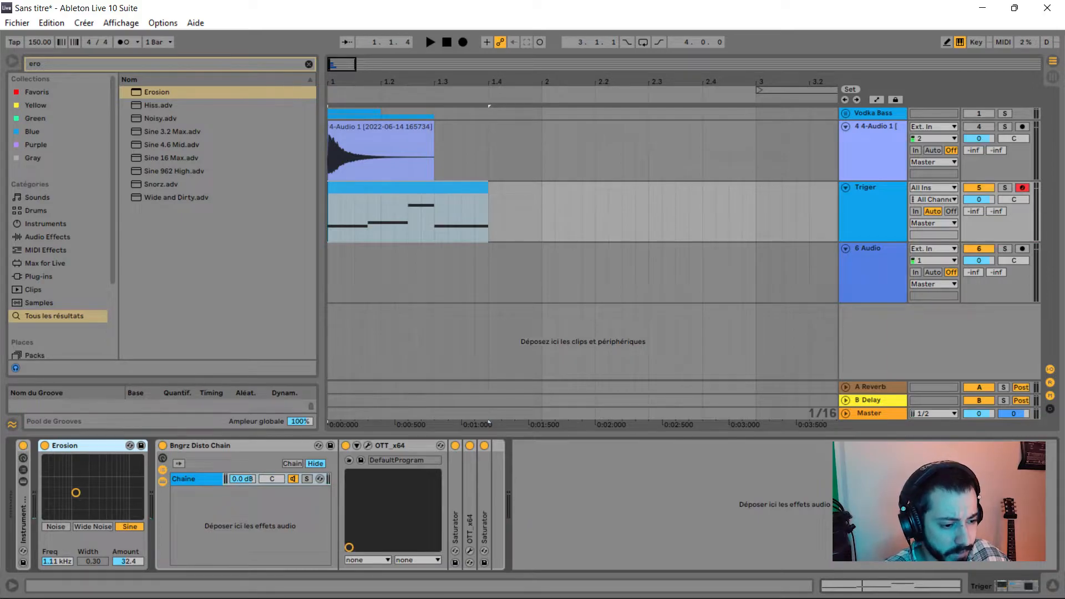
Insert EQ Eight after Erosion with a band 3 boost of 3.10 dB at 278 Hz and a Q of 1.79, and collapse it.
key("ctrl+f")
type("eq")
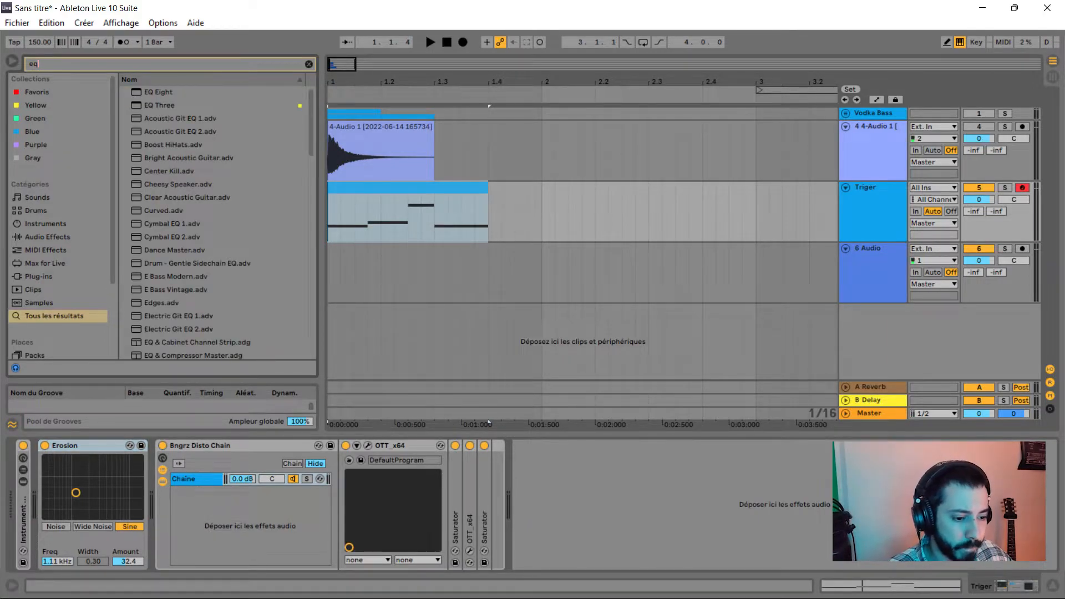
key("Down")
key("Return")
key("space")
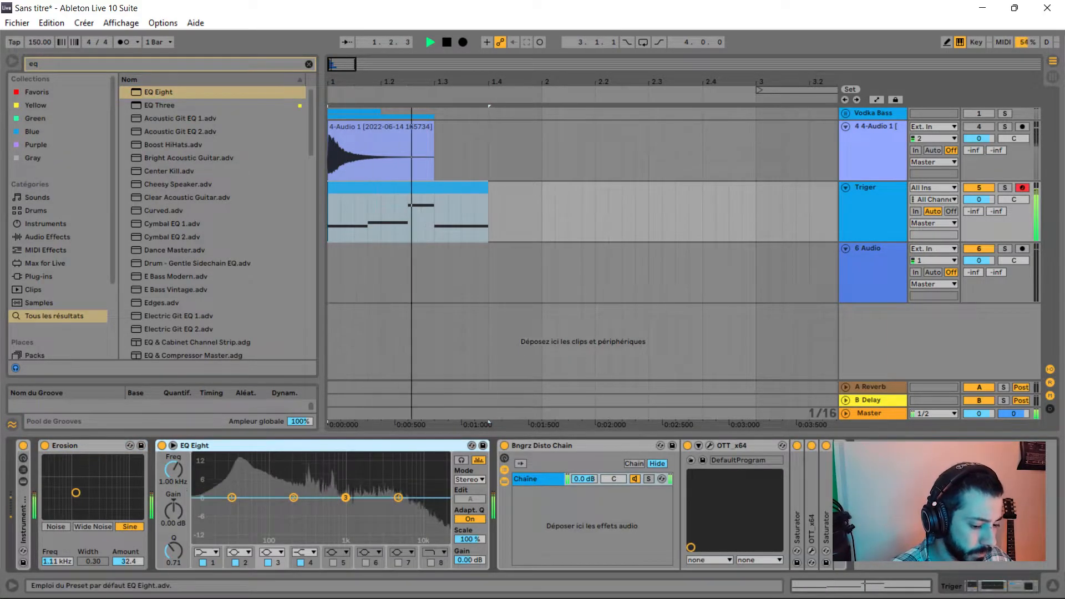
mouse_move(294, 497)
left_mouse_down()
mouse_move(309, 476)
mouse_move(305, 489)
left_mouse_up()
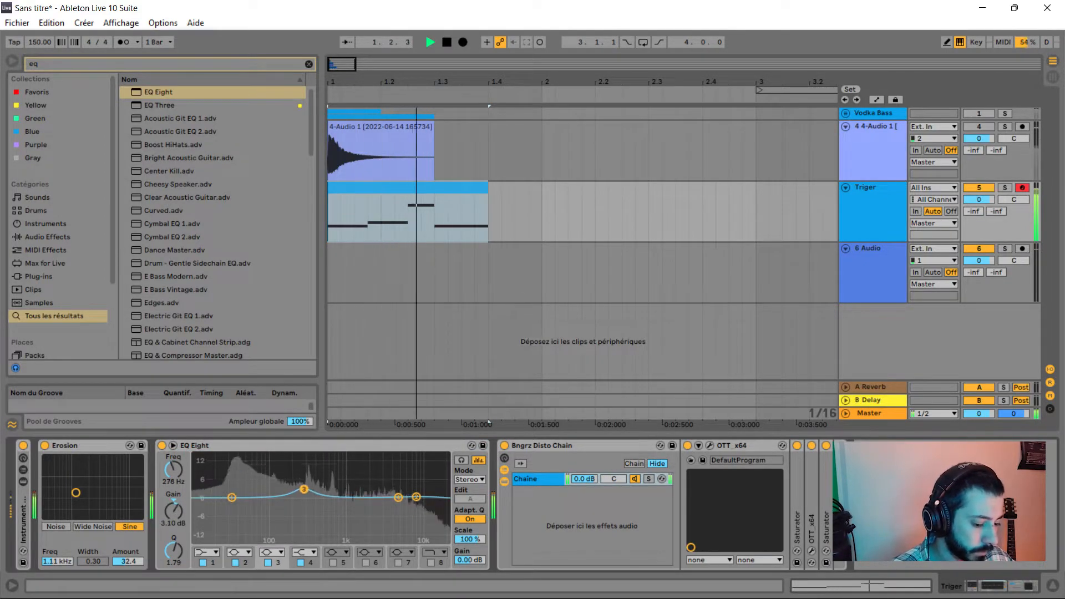
key("space")
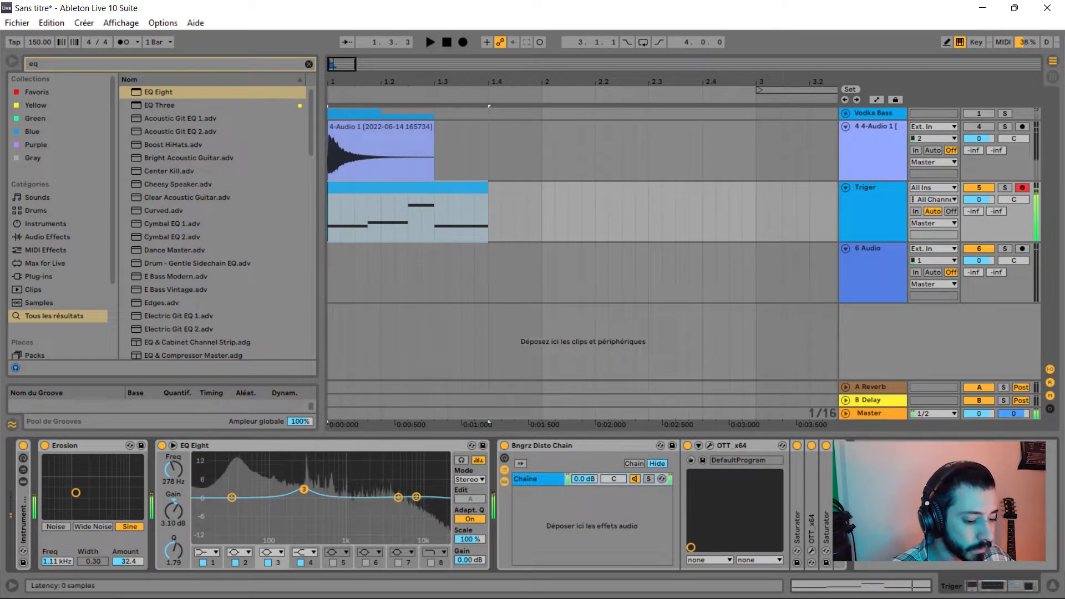
key("space")
double_click(285, 445)
left_click(285, 445)
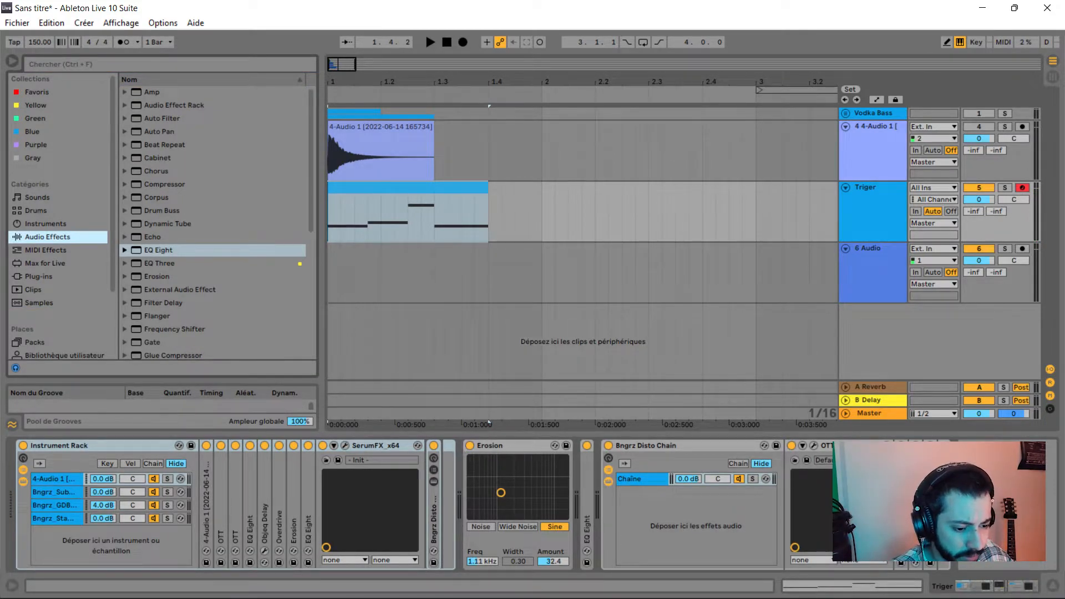
Insert Drum Buss after Erosion with 49% drive, 7.84 kHz damp, 0.81 transients, compression on and 15% dry/wet, and collapse it.
left_click(162, 211)
mouse_move(162, 211)
left_mouse_down()
mouse_move(597, 499)
mouse_move(464, 499)
mouse_move(599, 499)
left_mouse_up()
key("space")
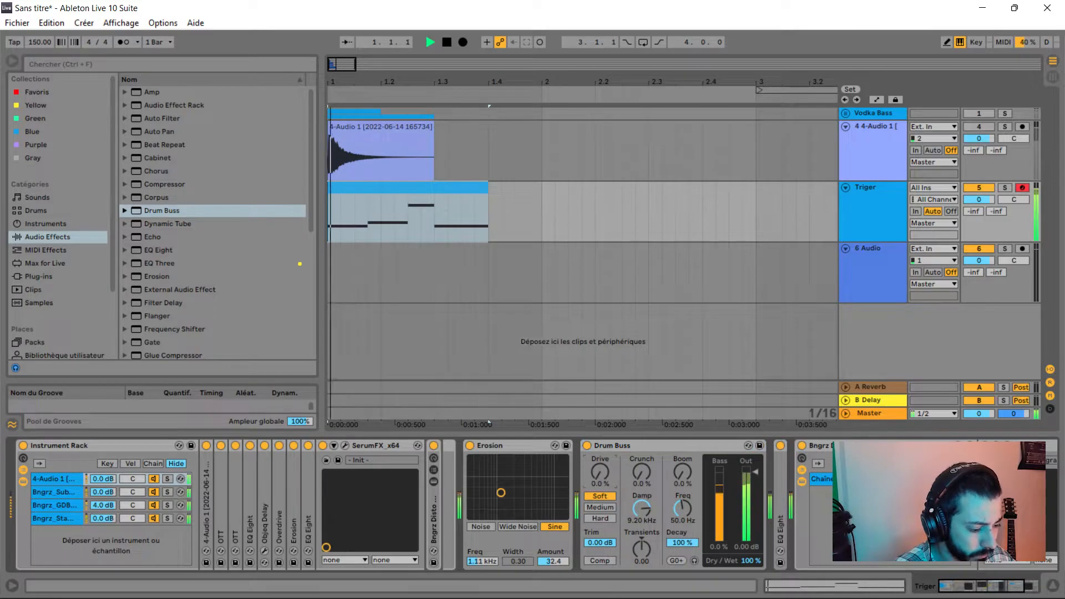
key("space")
left_click_drag(642, 548, 641, 522)
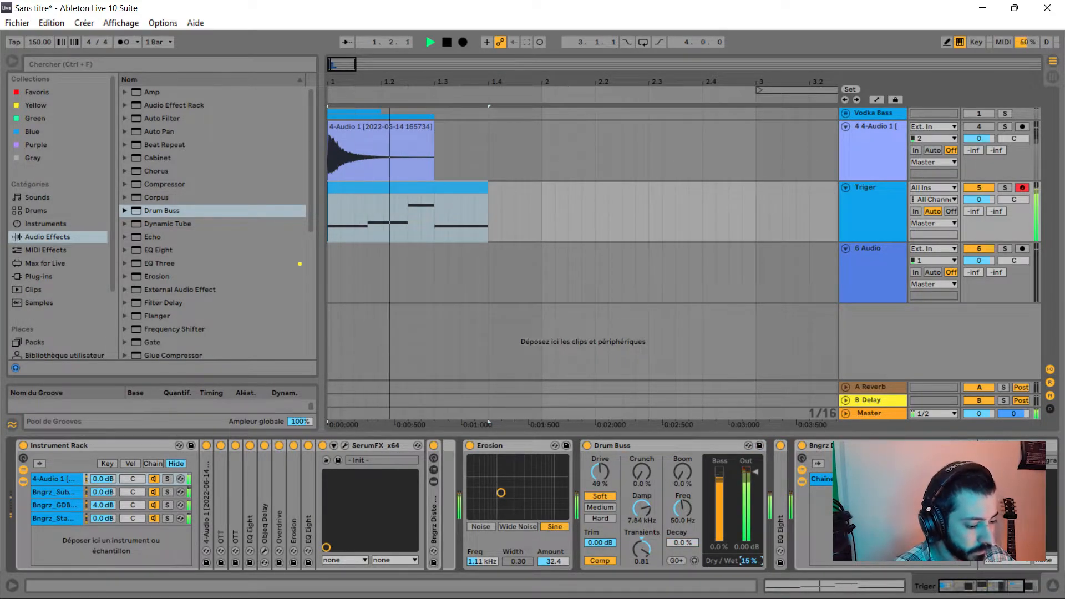
double_click(626, 445)
key("space")
Try a pitch envelope amount of +24 st and a transposition of 0 st on the soloed Bngrz_GDB_Snare_01 sampler.
left_click(54, 505)
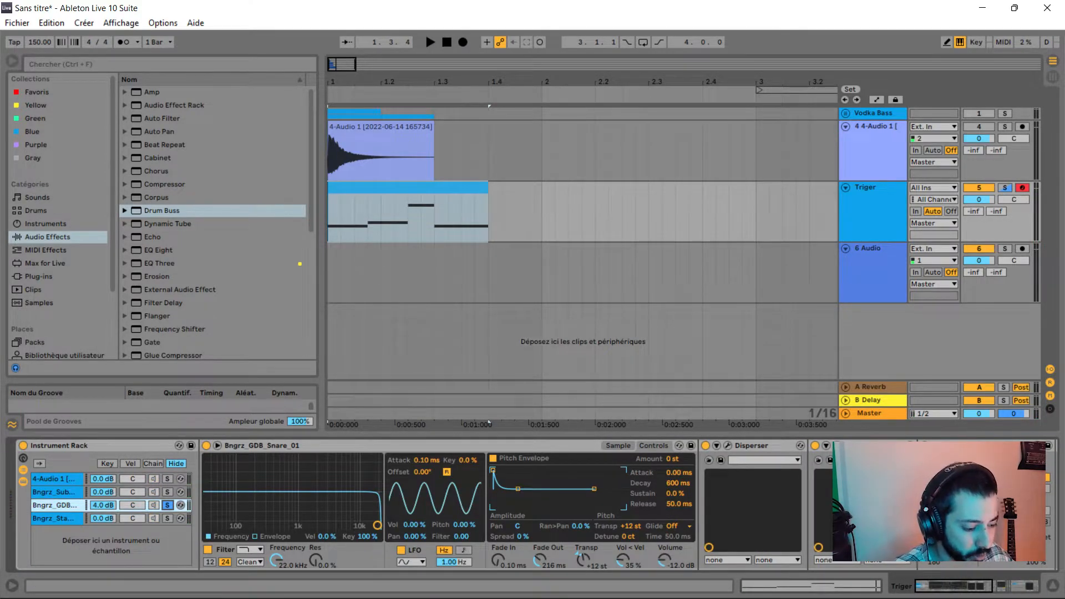
key("space")
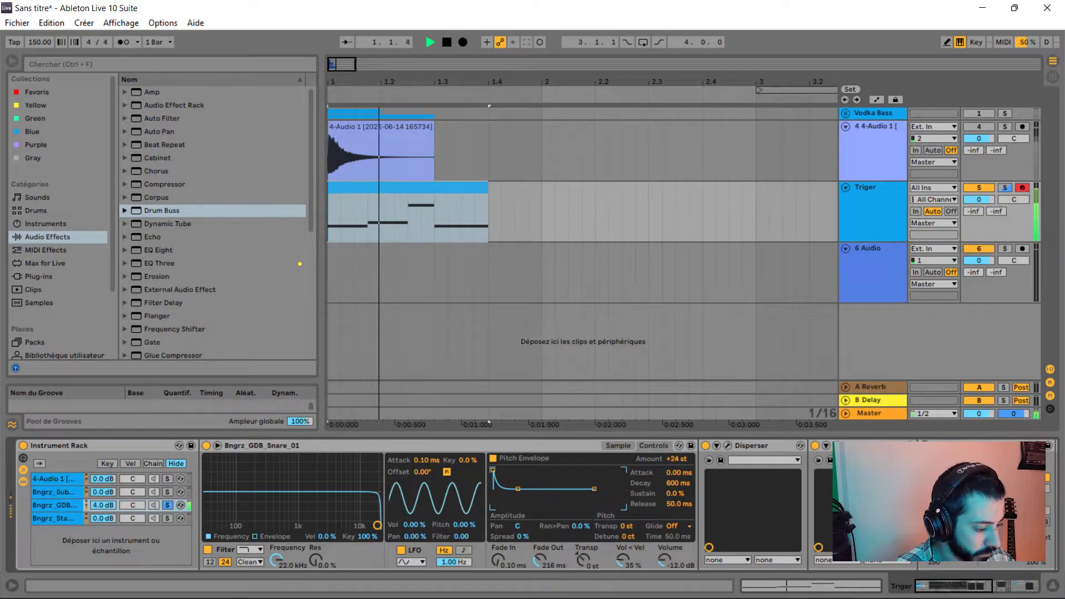
key("space")
Duplicate Disperser in the Bngrz_GDB_Snare_01 chain, tune the copy to 628 Hz with more pinch, and duplicate it again.
left_click(728, 445)
key("space")
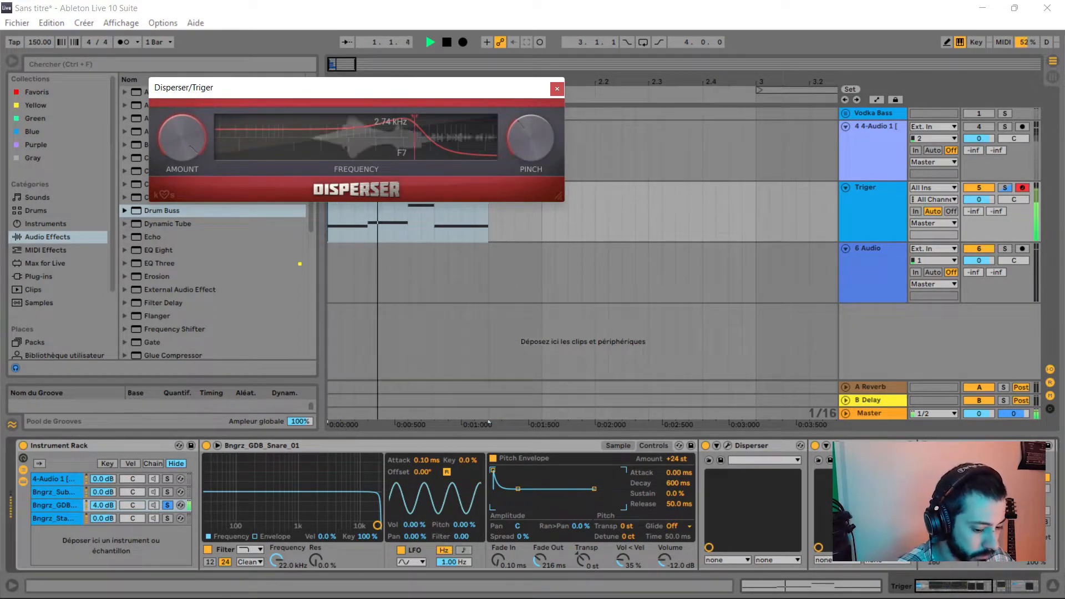
left_click(54, 492)
left_click(53, 479)
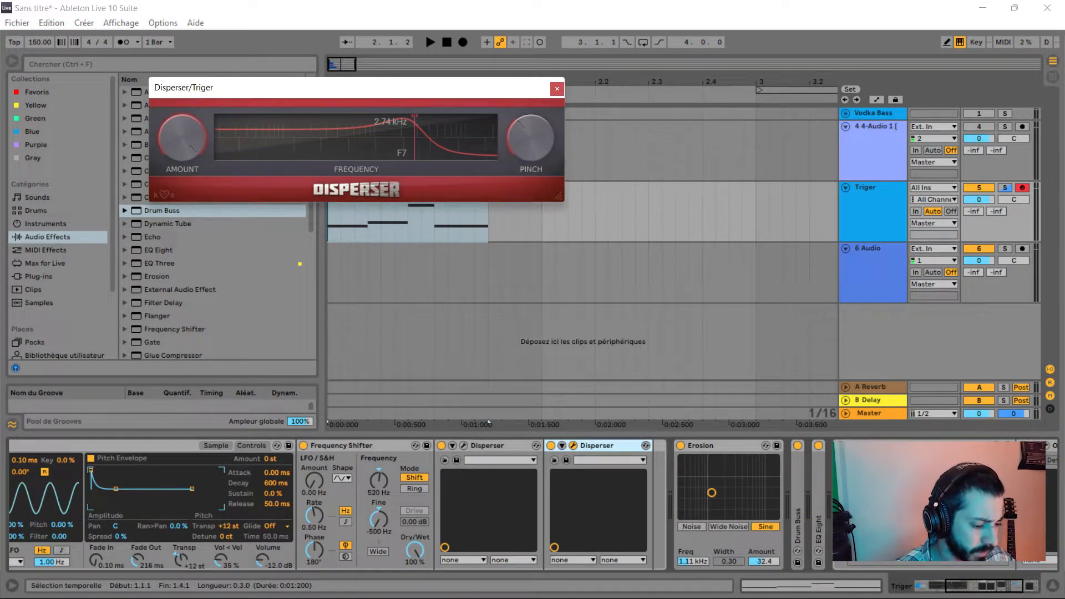
key("ctrl+d")
key("space")
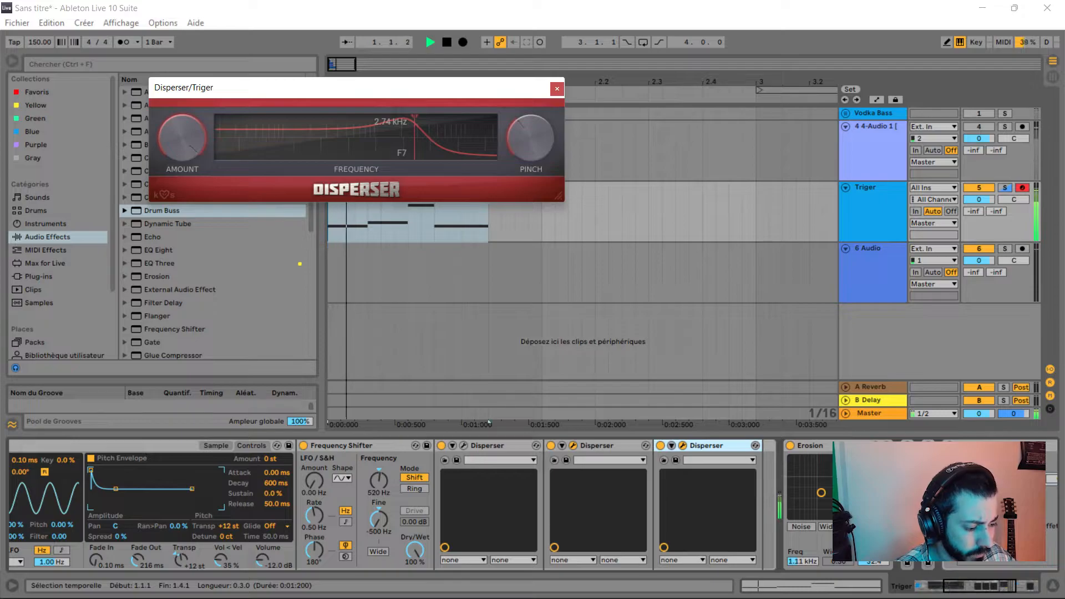
key("space")
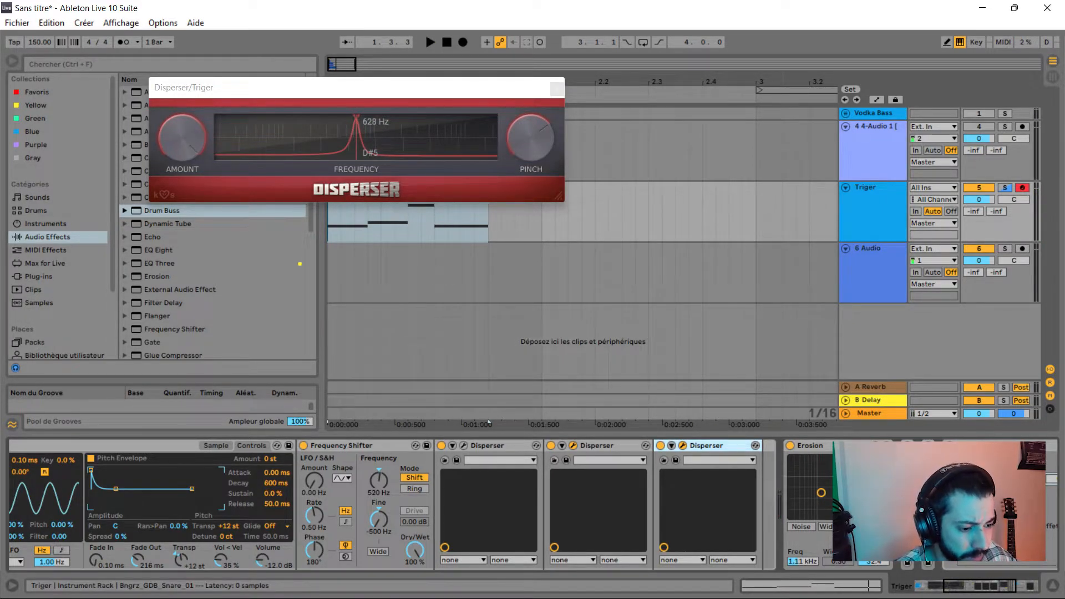
key("ctrl+d")
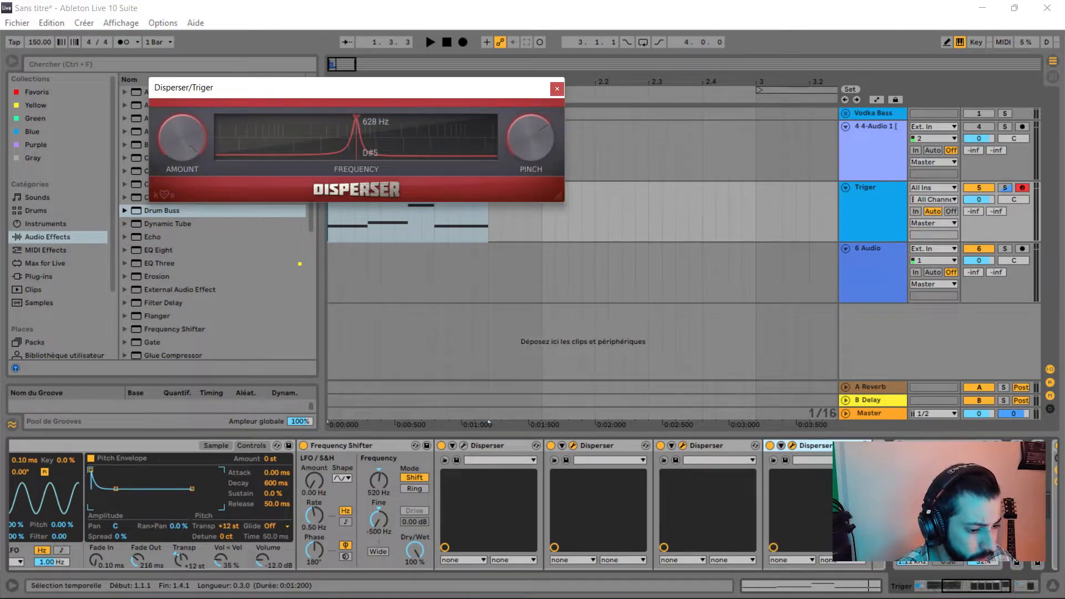
Insert Corpus after Drum Buss with its filter at 341 Hz, a filter bandwidth of 4.11 and 19% dry/wet.
key("space")
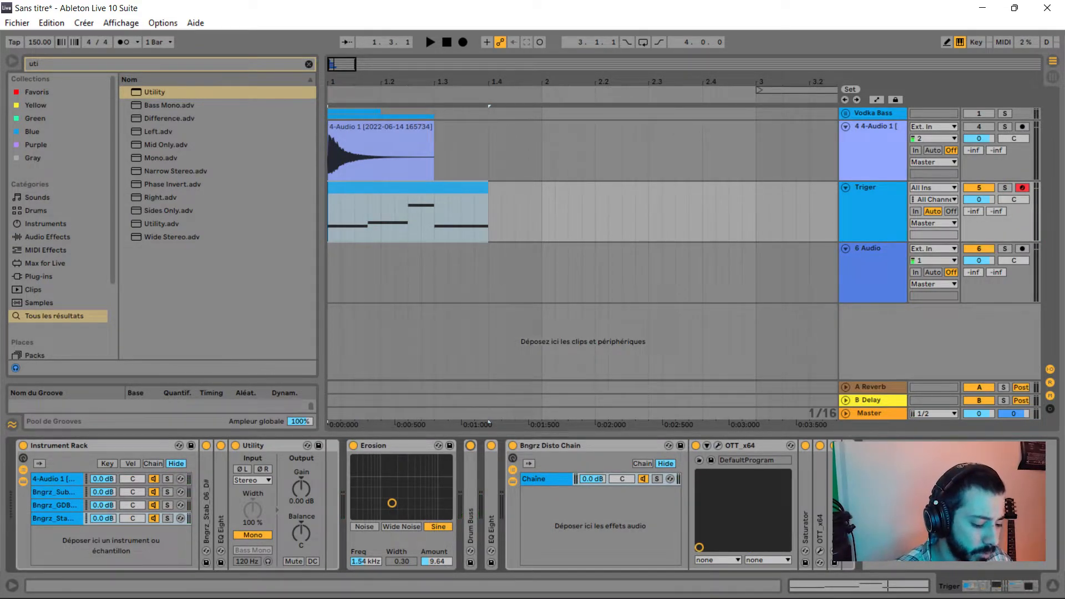
key("ctrl+f")
type("corp")
key("Return")
key("space")
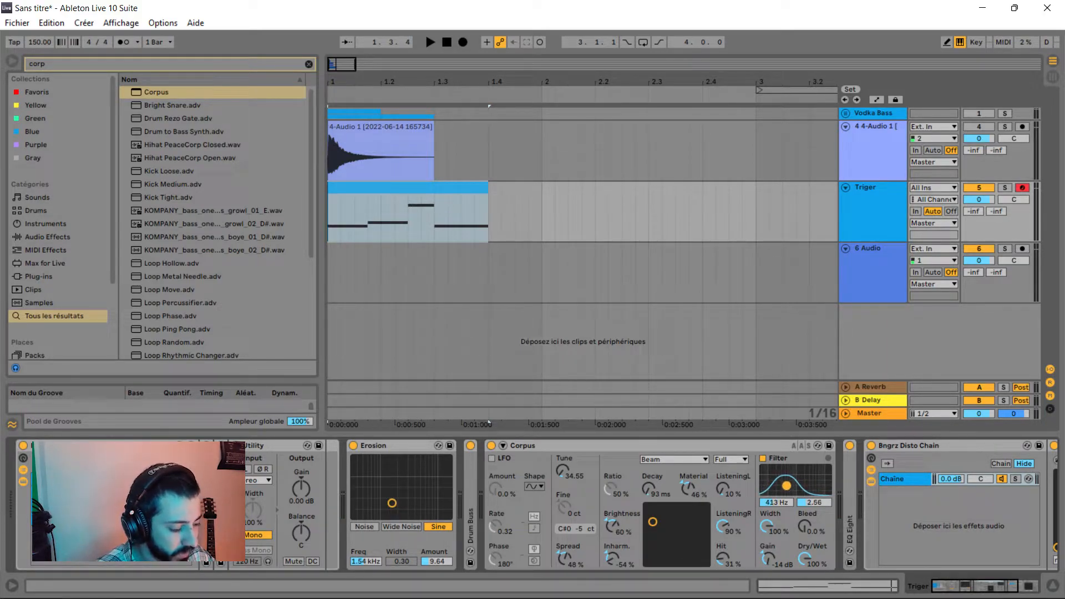
key("space")
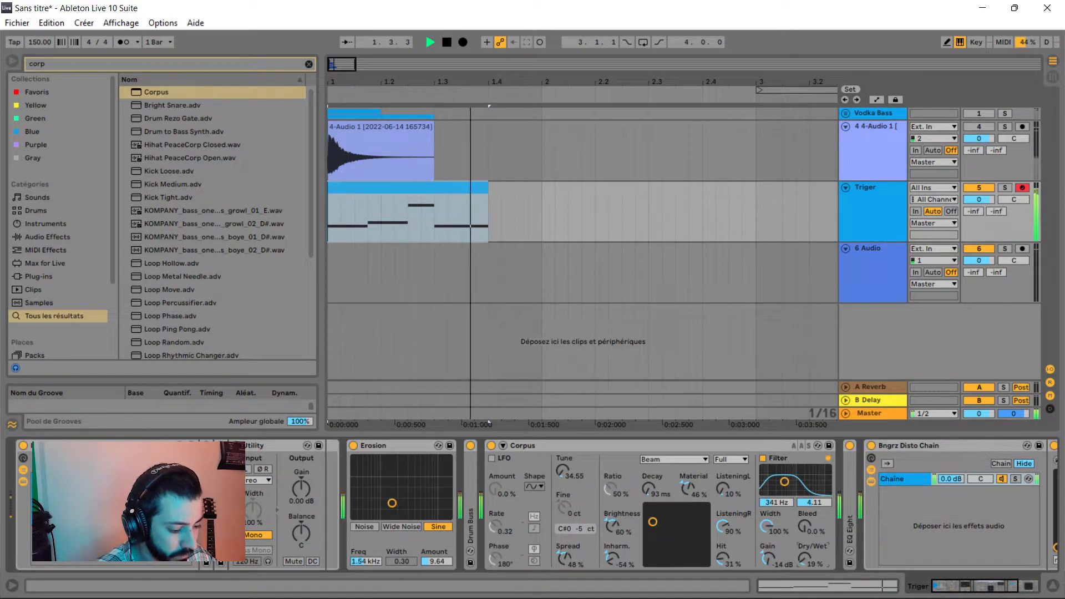
key("space")
left_click(610, 445)
key("Delete")
key("ctrl+z")
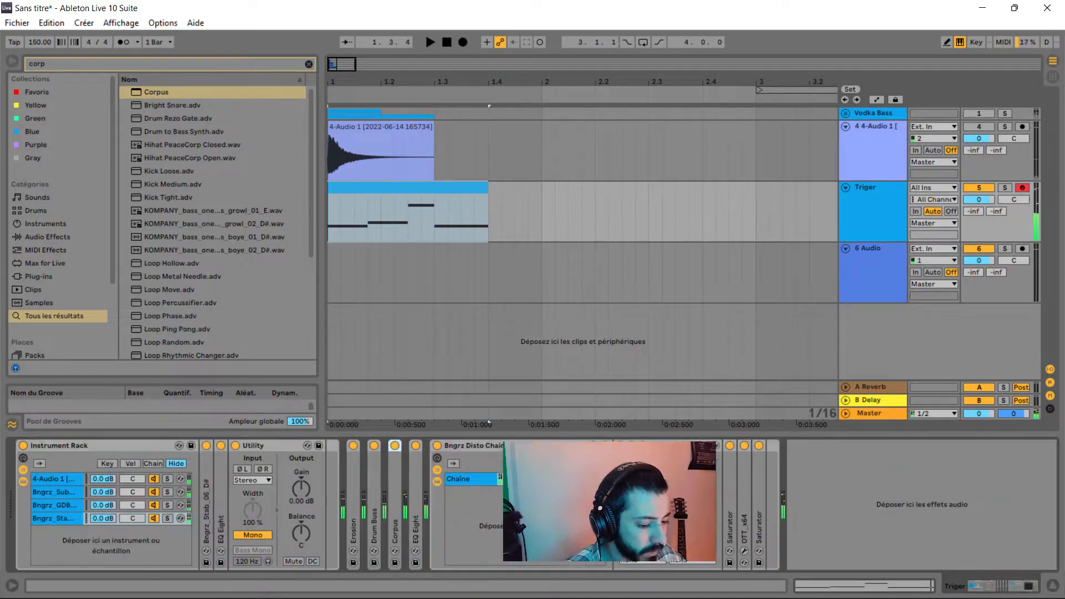
Collapse Bngrz Disto Chain, Utility and the Instrument Rack after auditioning the full bass chain.
double_click(488, 445)
double_click(266, 445)
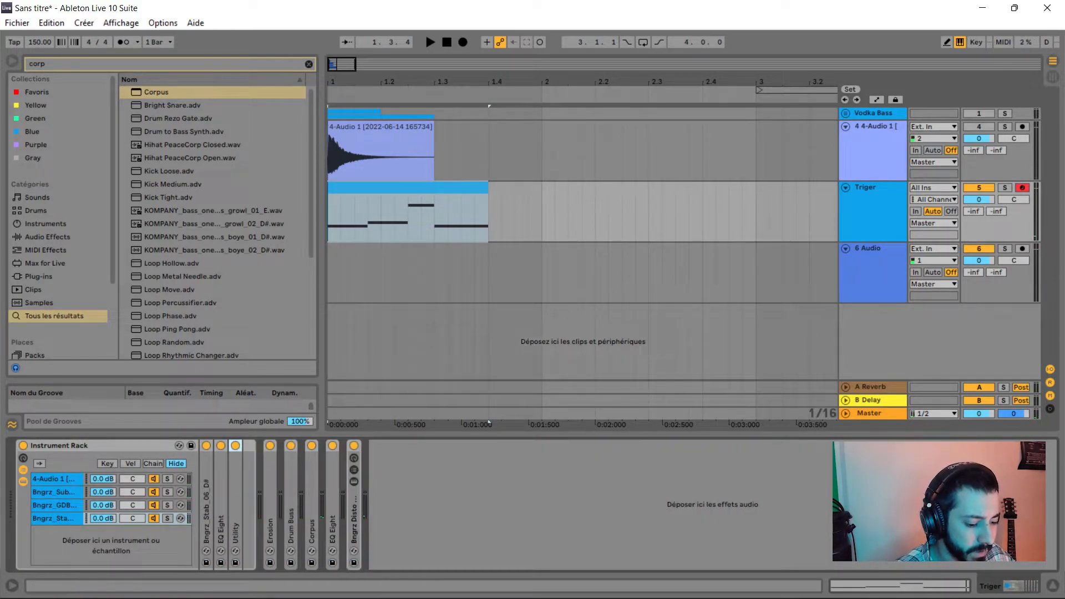
left_click(354, 518)
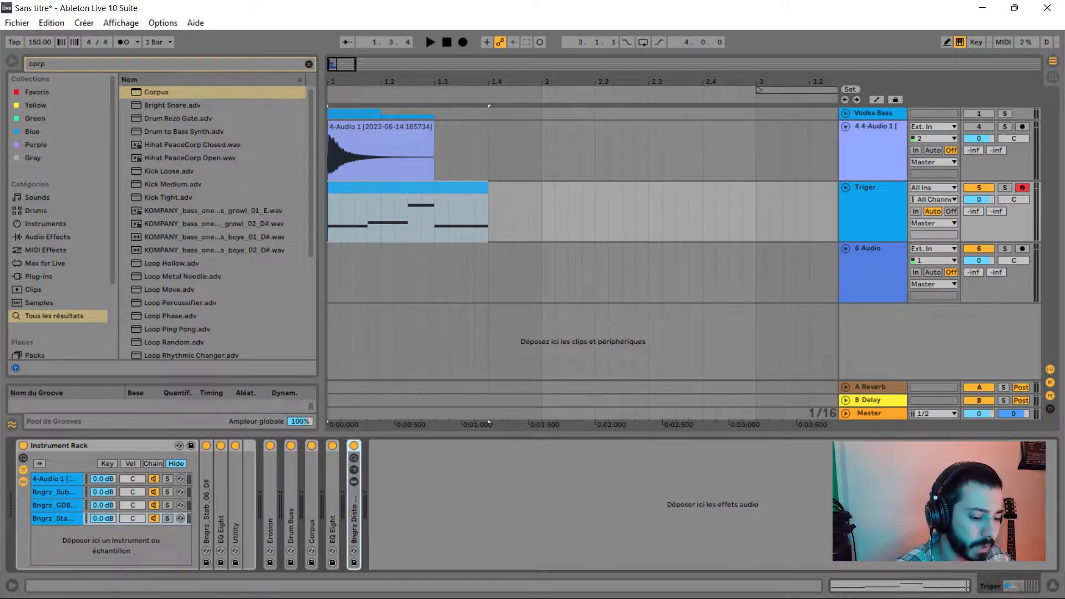
double_click(58, 445)
key("space")
key("space")
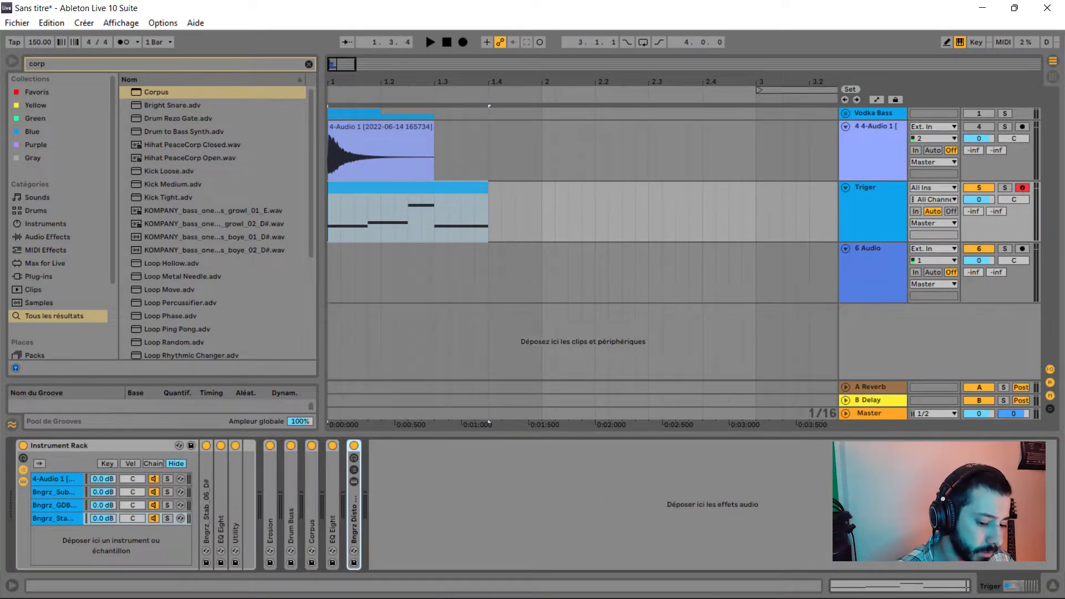
left_click(55, 518)
key("Up")
key("Up")
key("Down")
double_click(59, 445)
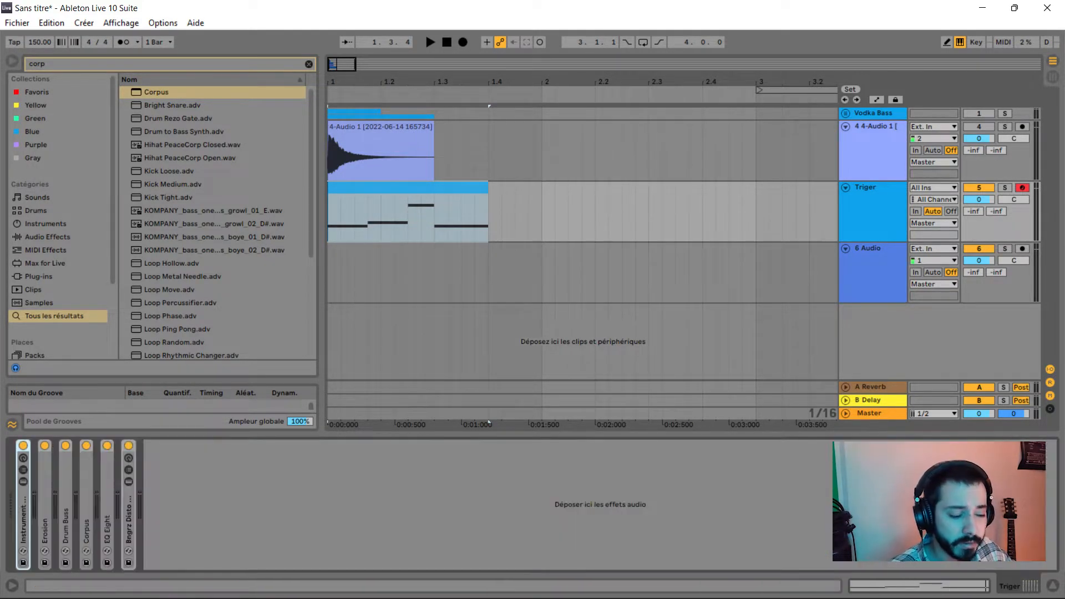
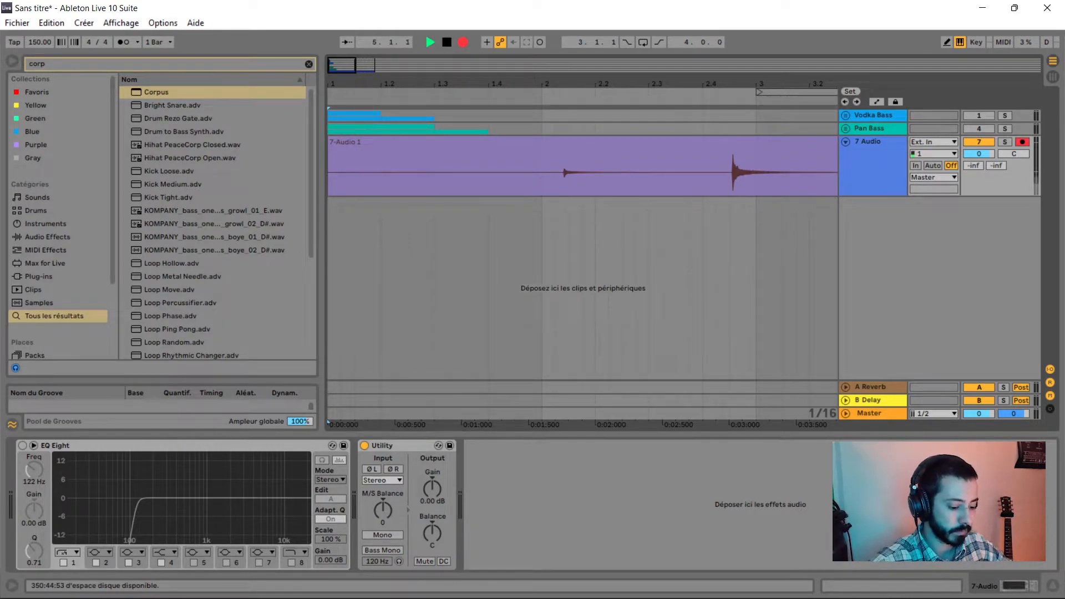
Stop recording on 7 Audio, trim the take to its loud hit, and place it as a one-bar clip with a fade-out at bar 1.
key("space")
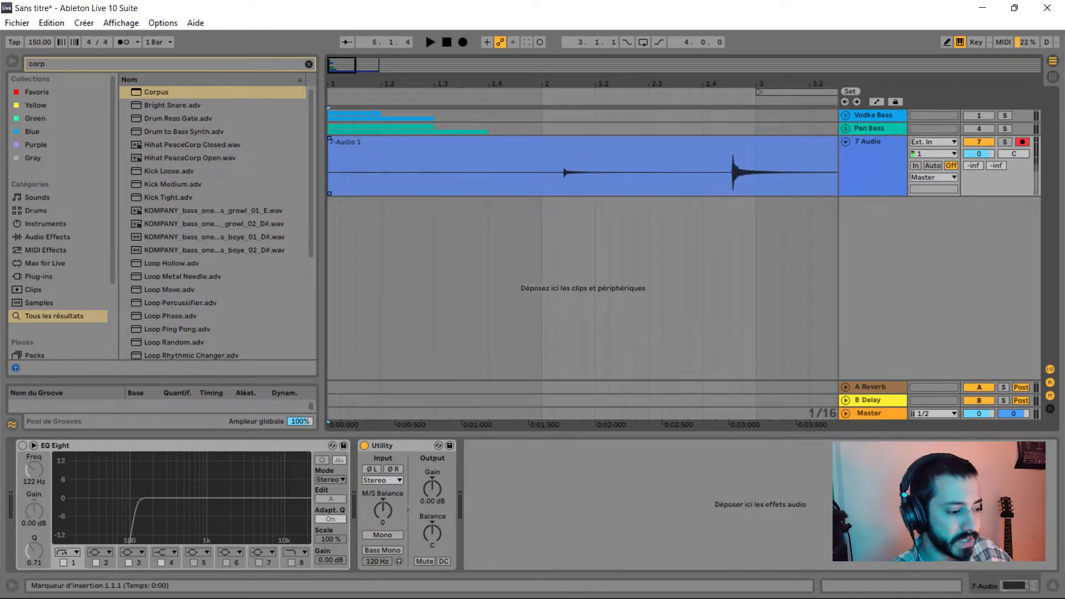
left_click_drag(729, 173, 329, 173)
key("Delete")
left_click_drag(771, 142, 369, 142)
key("plus")
key("plus")
key("plus")
key("plus")
key("space")
key("space")
key("space")
key("space")
key("space")
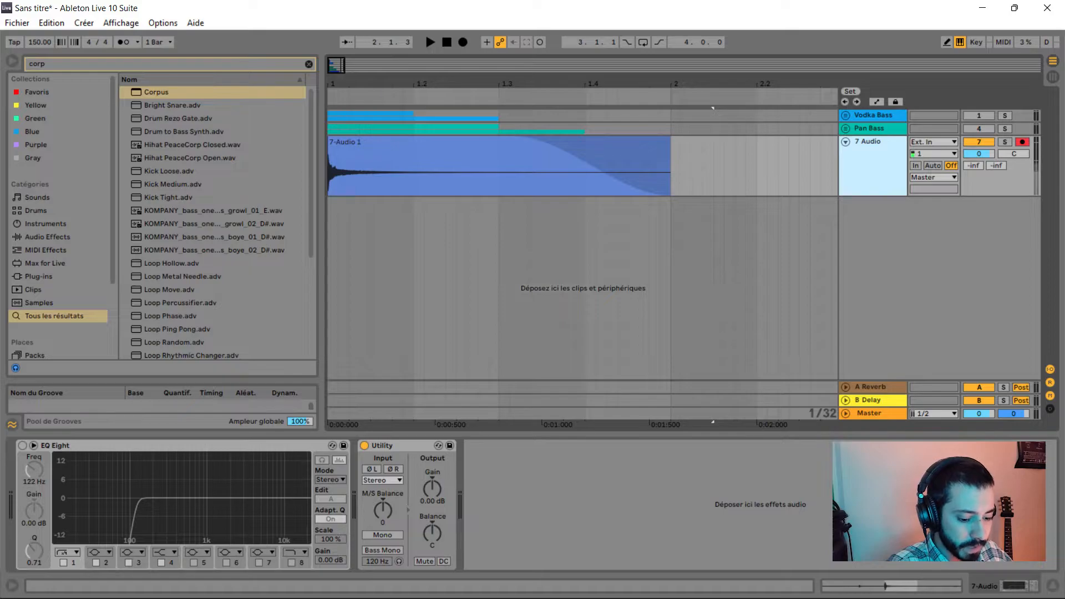
Activate EQ Eight on the 7 Audio track, disable band 1 and set band 2 to 344 Hz with 0.62 dB gain.
key("ctrl+z")
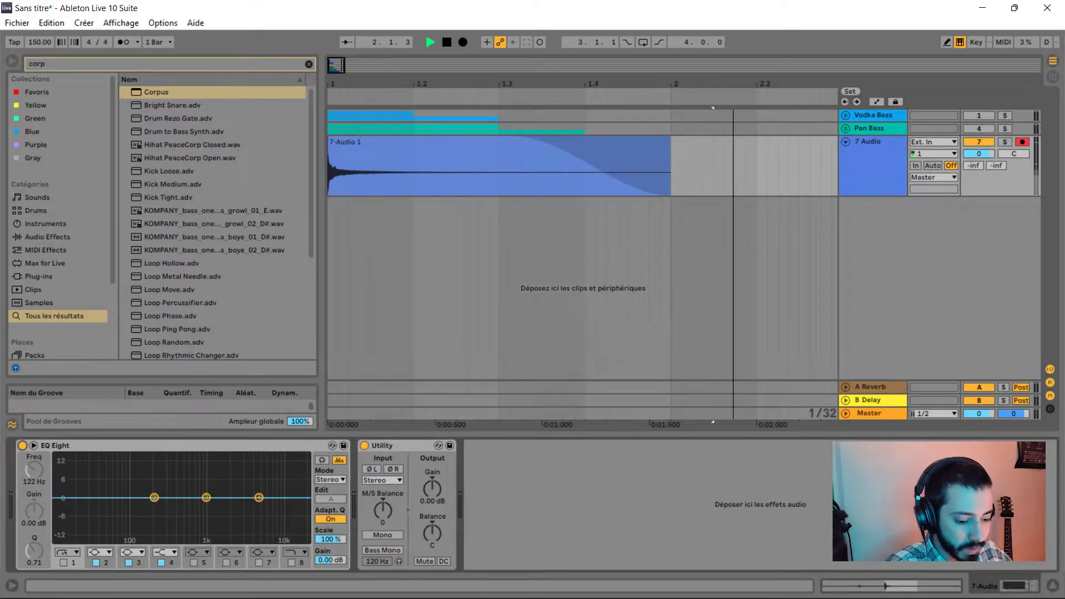
key("space")
left_click(443, 142)
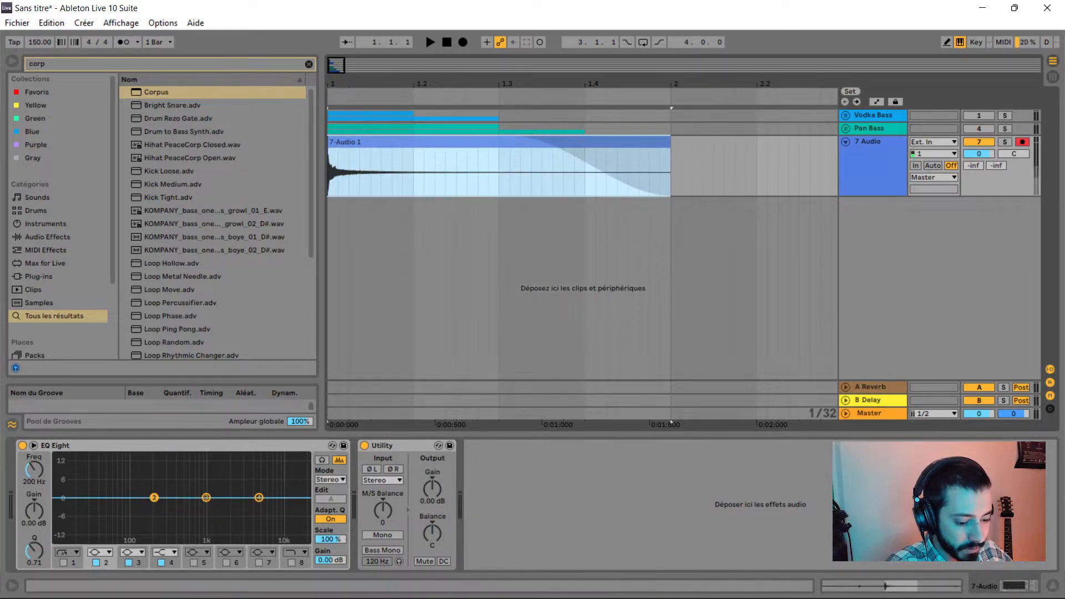
key("space")
mouse_move(154, 498)
left_mouse_down()
mouse_move(185, 464)
mouse_move(172, 497)
left_mouse_up()
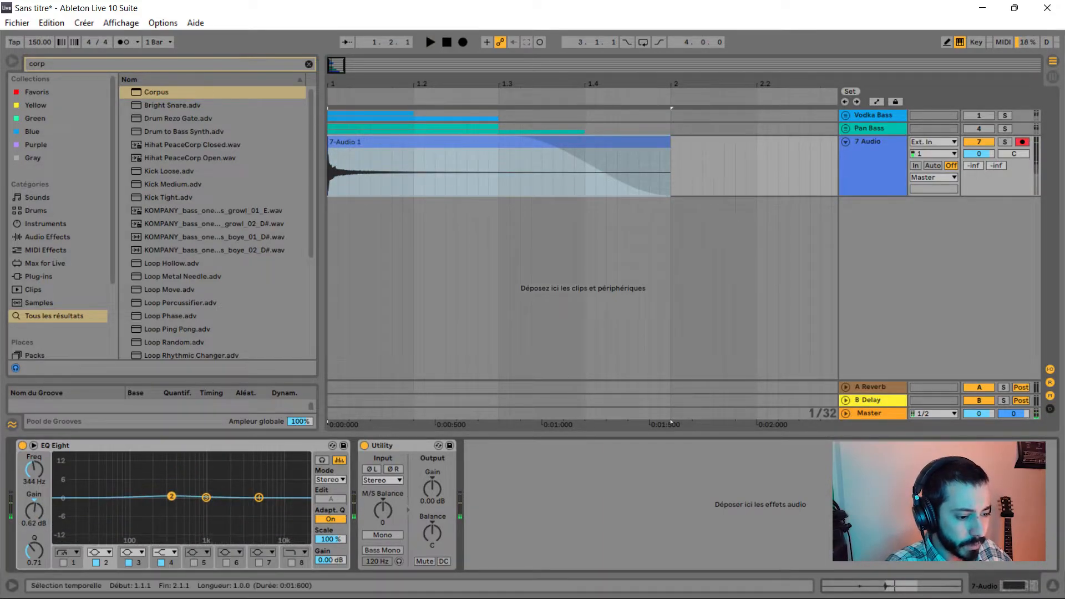
key("space")
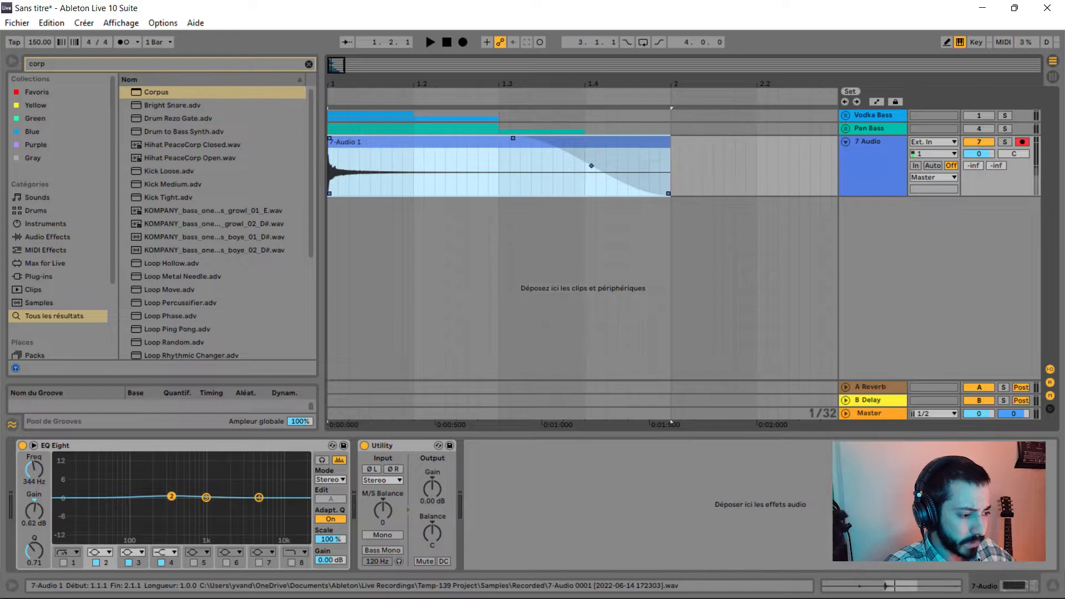
Duplicate the 7 Audio track and group the original with its copy.
key("ctrl+d")
key("shift+Up")
key("ctrl+g")
Transpose the audio clip on the duplicated track by -12 st and audition it.
left_click(499, 257)
double_click(499, 257)
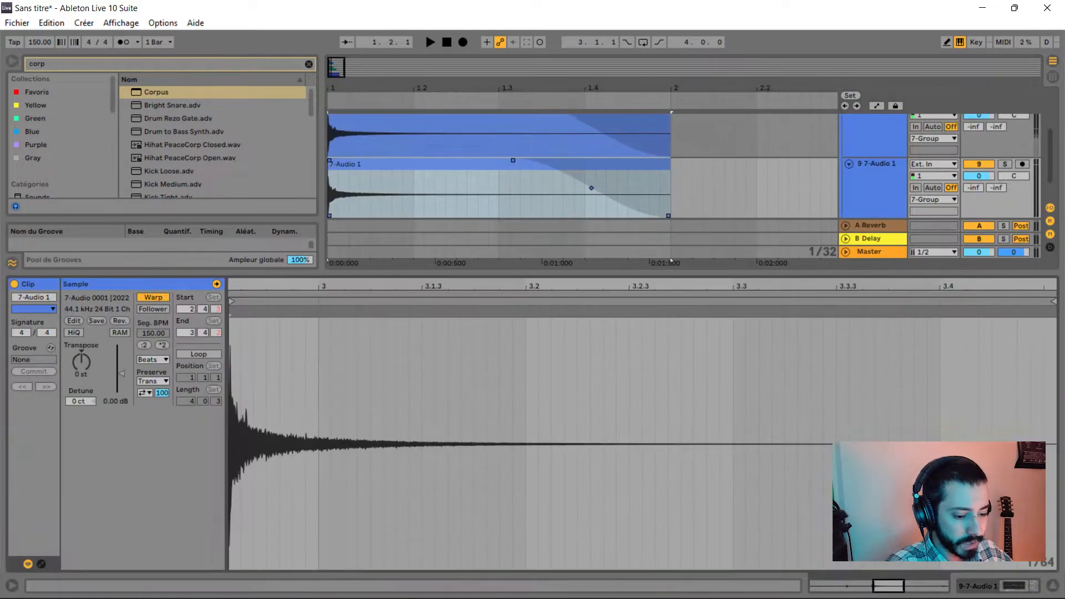
key("Return")
key("space")
key("space")
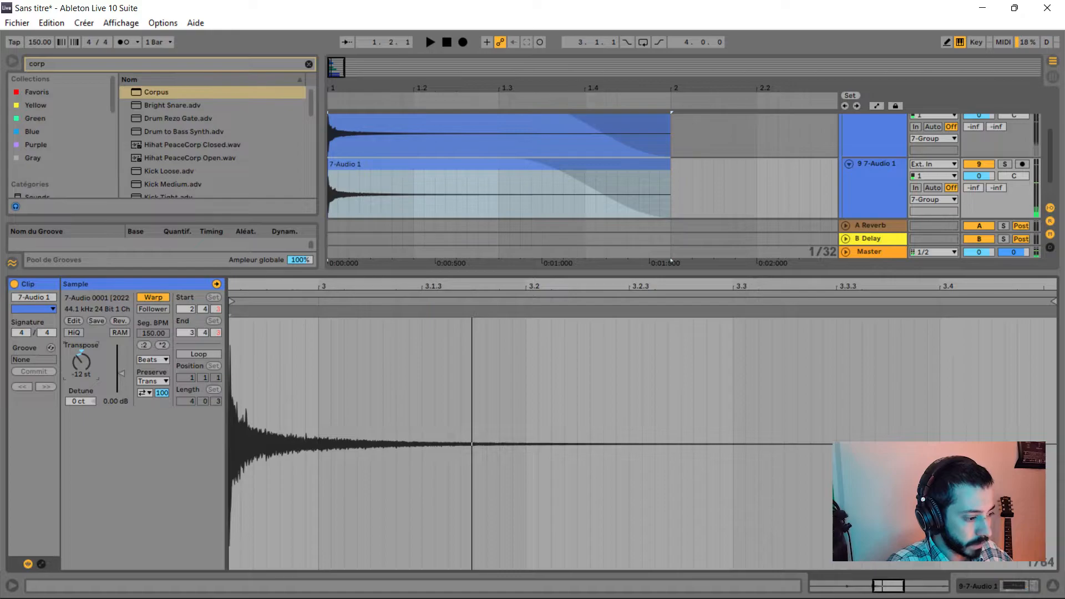
Solo the transposed track, boost its EQ Eight band 2 by 15 dB at 182 Hz with Q 3.06, low-pass band 4, and duplicate the EQ.
left_click(1004, 164)
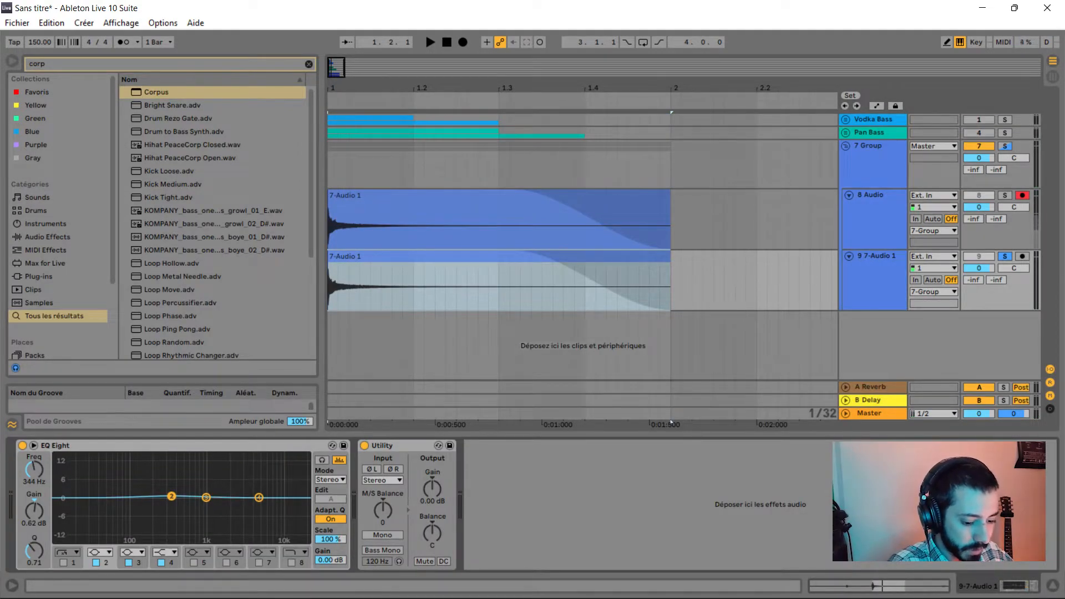
left_click(166, 552)
left_click(165, 531)
key("space")
left_click_drag(259, 507, 159, 467)
key("space")
key("space")
key("space")
key("space")
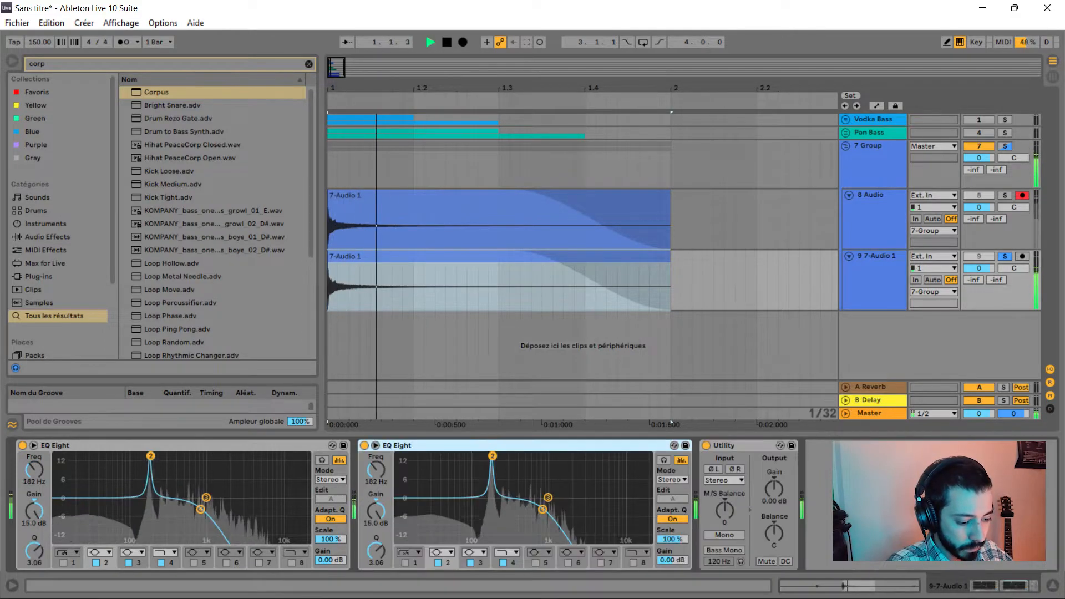
Try moving band 2 of the duplicated EQ Eight to 186 Hz and compare the sound.
key("space")
key("space")
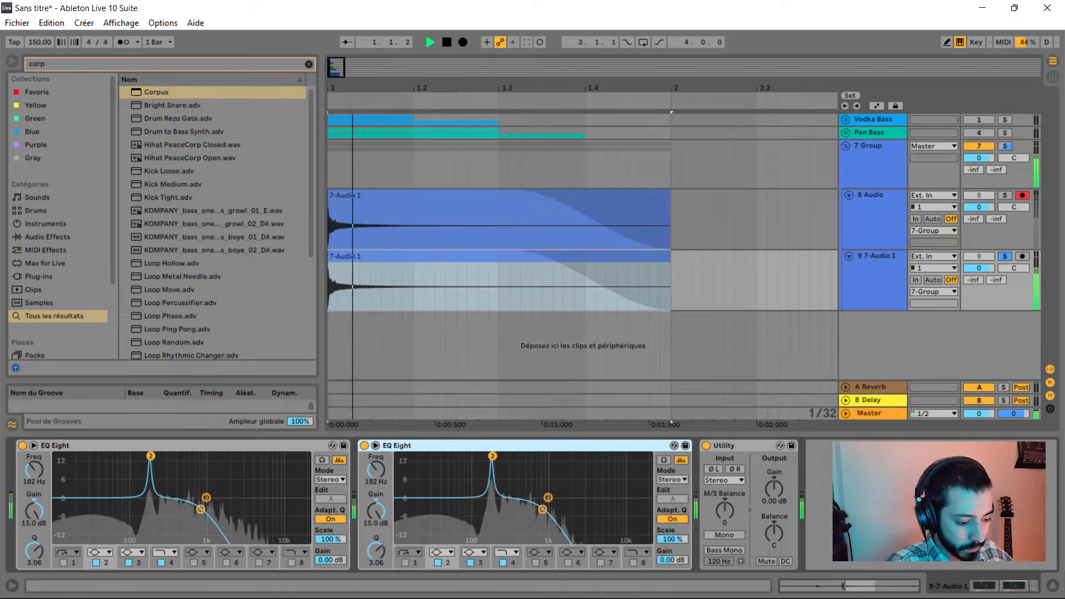
key("space")
key("space")
left_click_drag(491, 456, 493, 456)
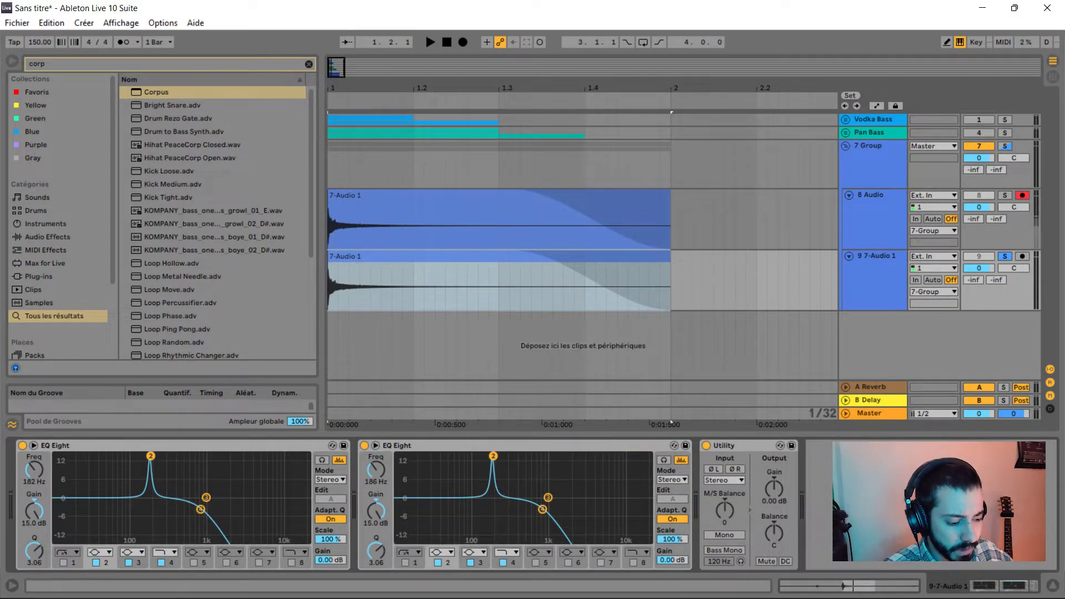
key("space")
key("space")
key("space")
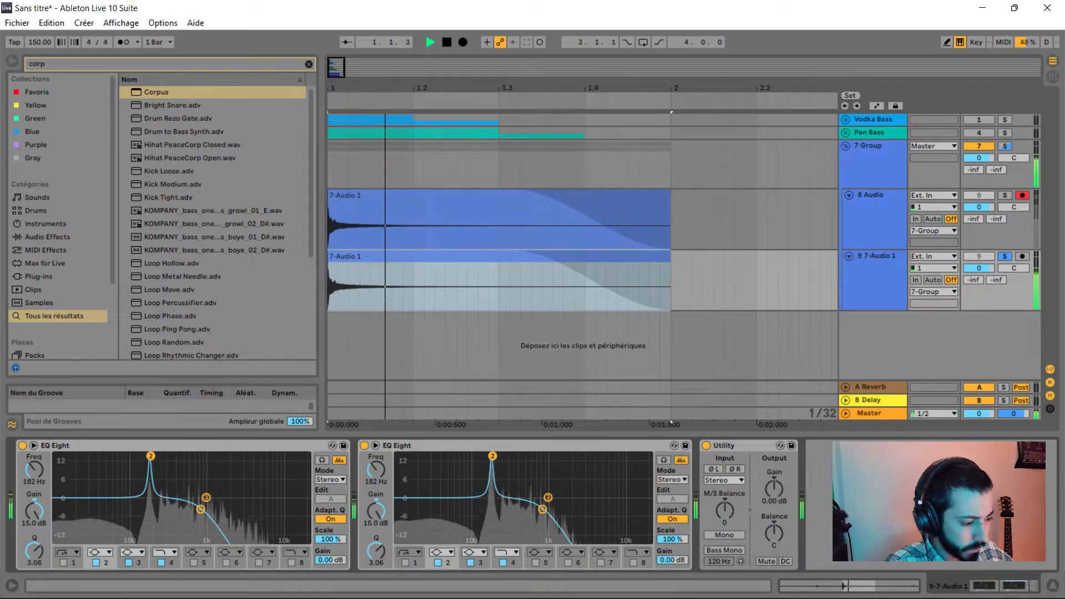
key("space")
Solo the 8 Audio track too, boost its EQ Eight band 2 by 15 dB at 505 Hz with Q 2.49, and duplicate the EQ.
left_click(1004, 195, "ctrl")
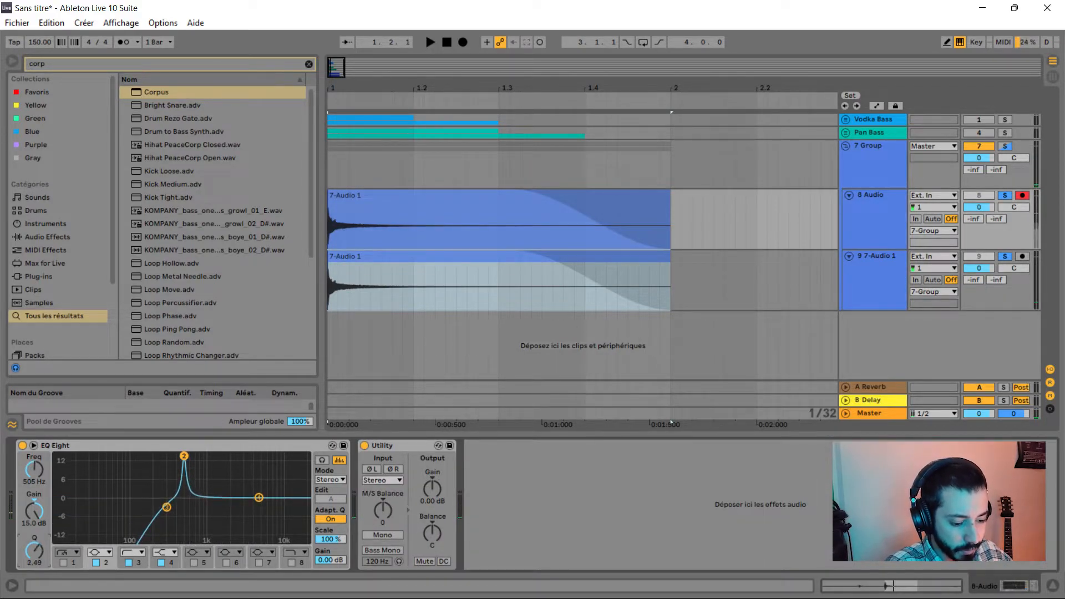
left_click(166, 445)
key("ctrl+d")
key("space")
key("space")
key("space")
key("space")
key("space")
left_click_drag(525, 455, 525, 462)
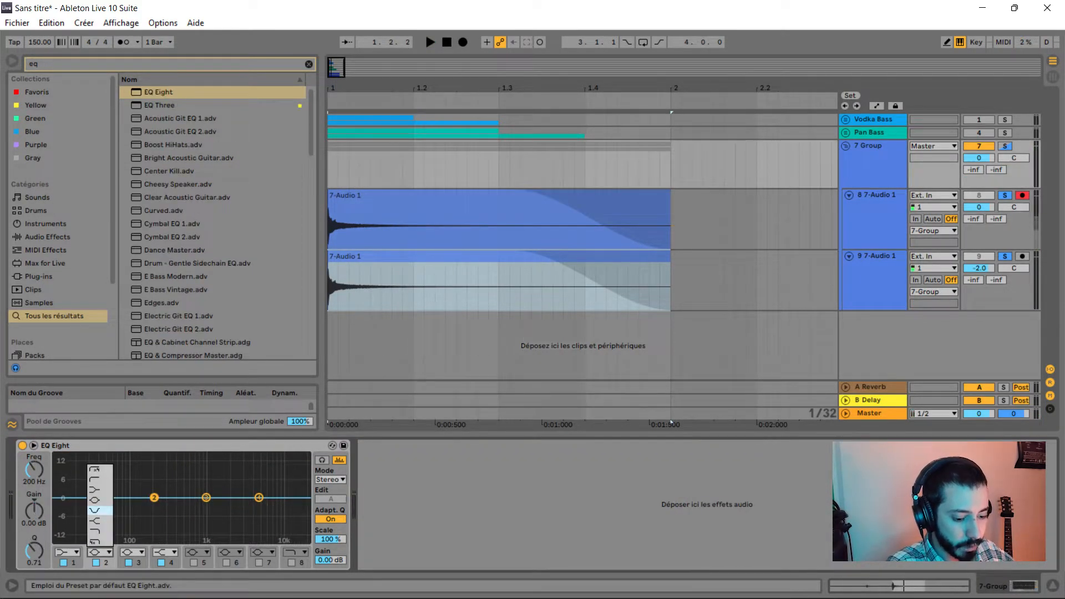
Shape the 7 Group with EQ Eight, using a low-cut on band 2 and a high-cut on band 8 at 17.4 kHz.
key("space")
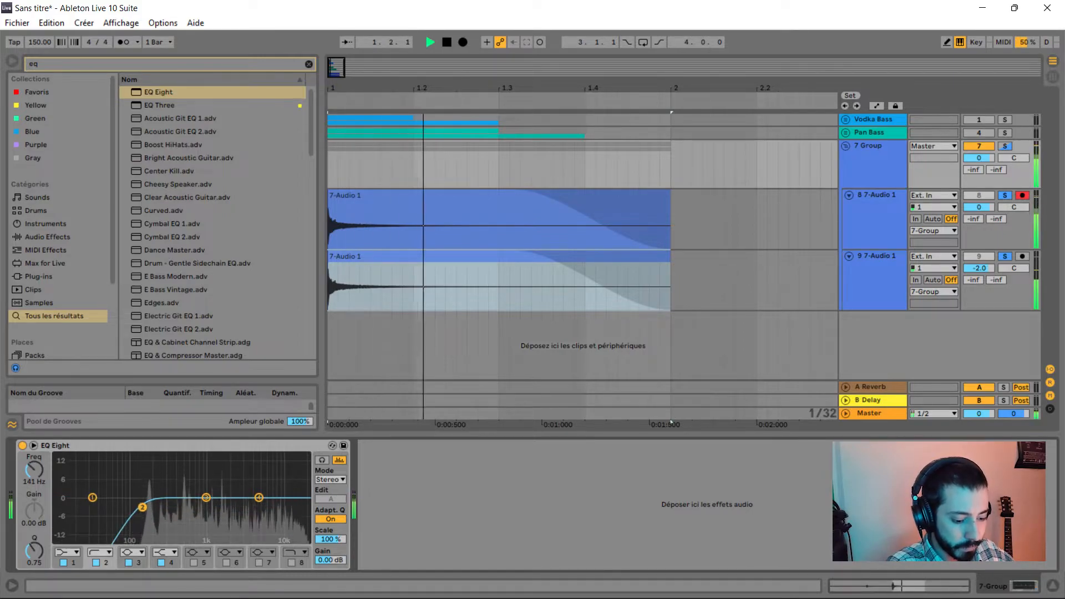
key("space")
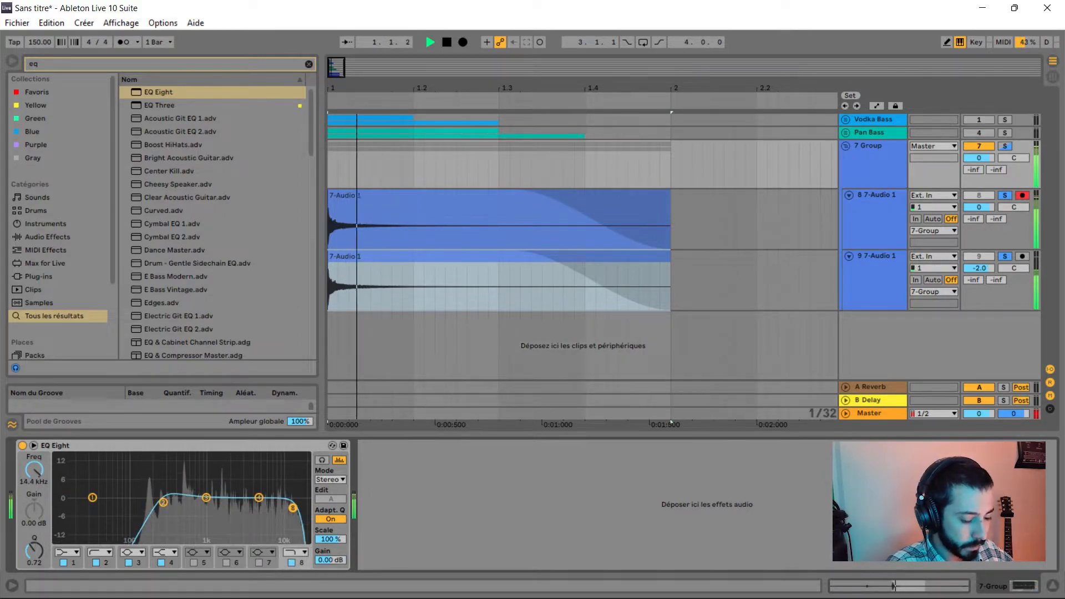
key("space")
key("space")
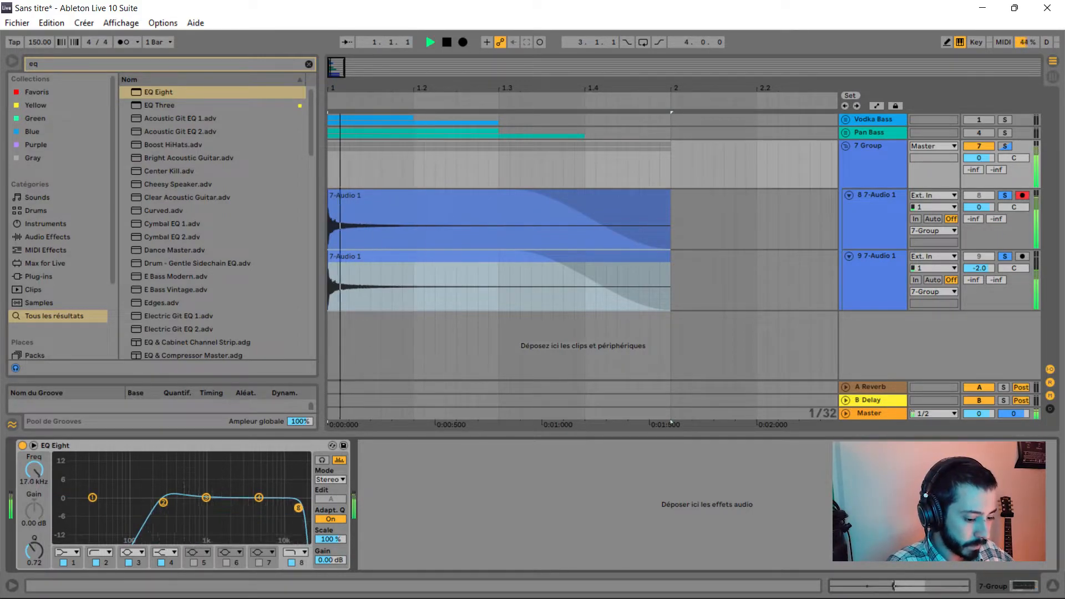
key("space")
Insert an audio track below 7 Group, set its input to Resampling and arm it for recording.
right_click(879, 148)
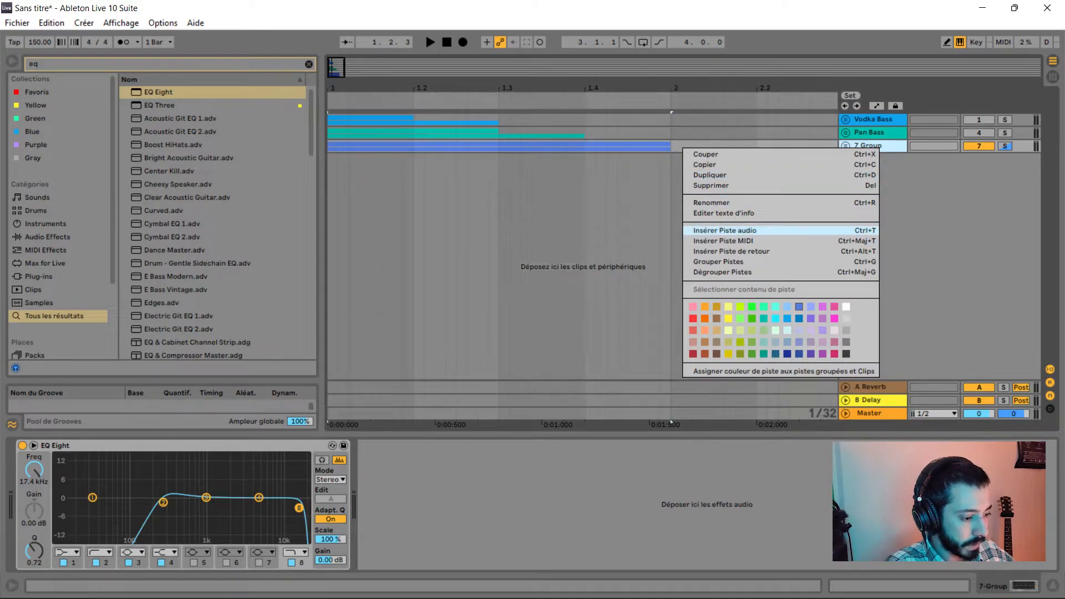
left_click(724, 230)
left_click(933, 162)
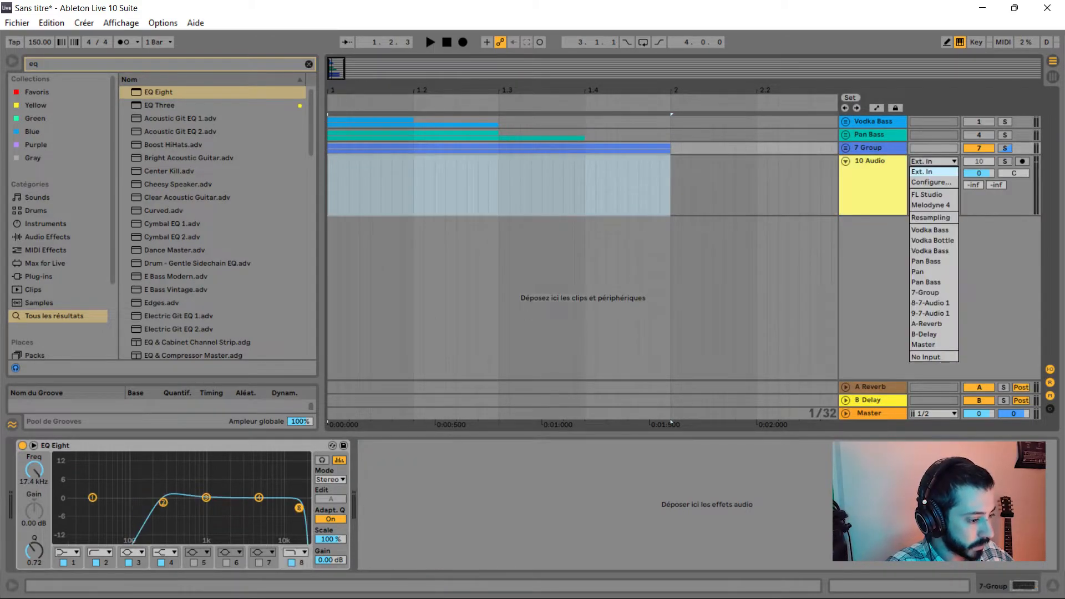
left_click(931, 218)
left_click(1022, 161)
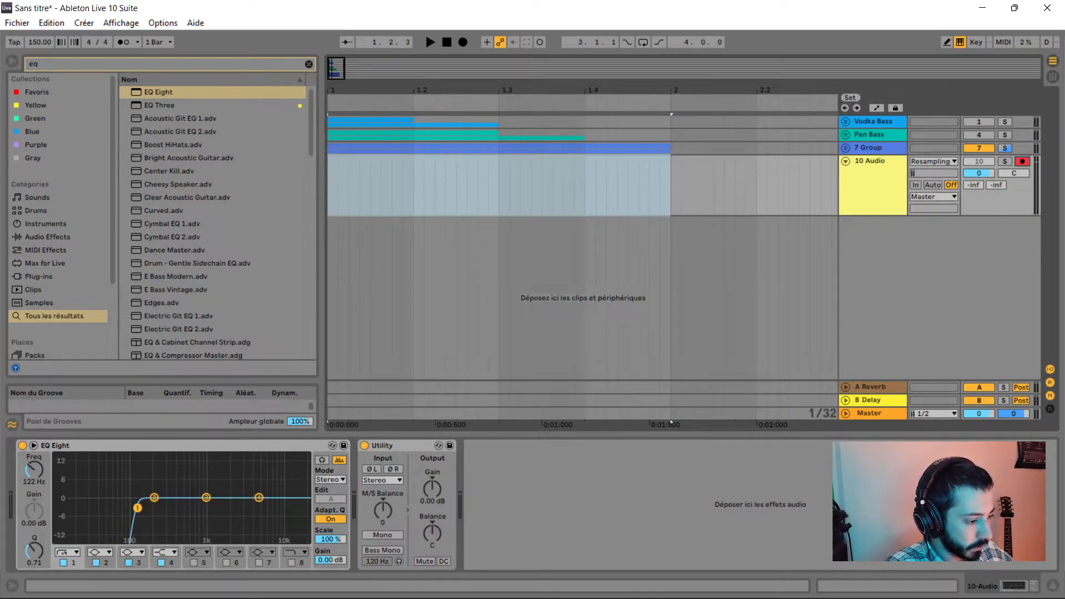
Record the grouped layers onto the resampling track from the start of bar 1.
left_click(328, 186)
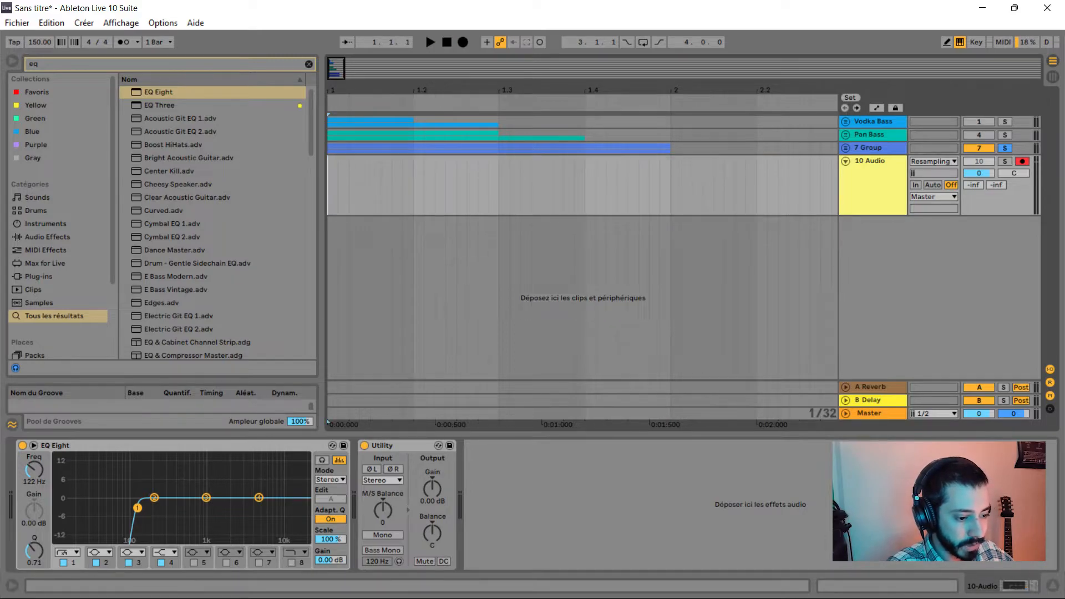
key("F9")
key("space")
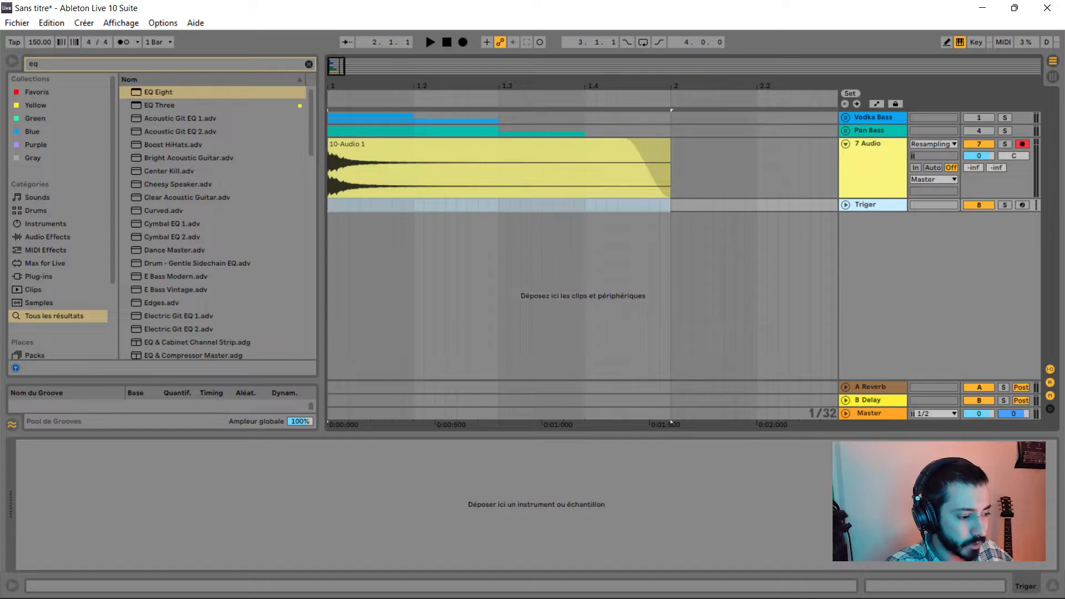
Load the resampled 10-Audio 1 clip as the Triger track's instrument sample and deactivate the source audio track.
left_click(872, 166)
left_click(846, 205)
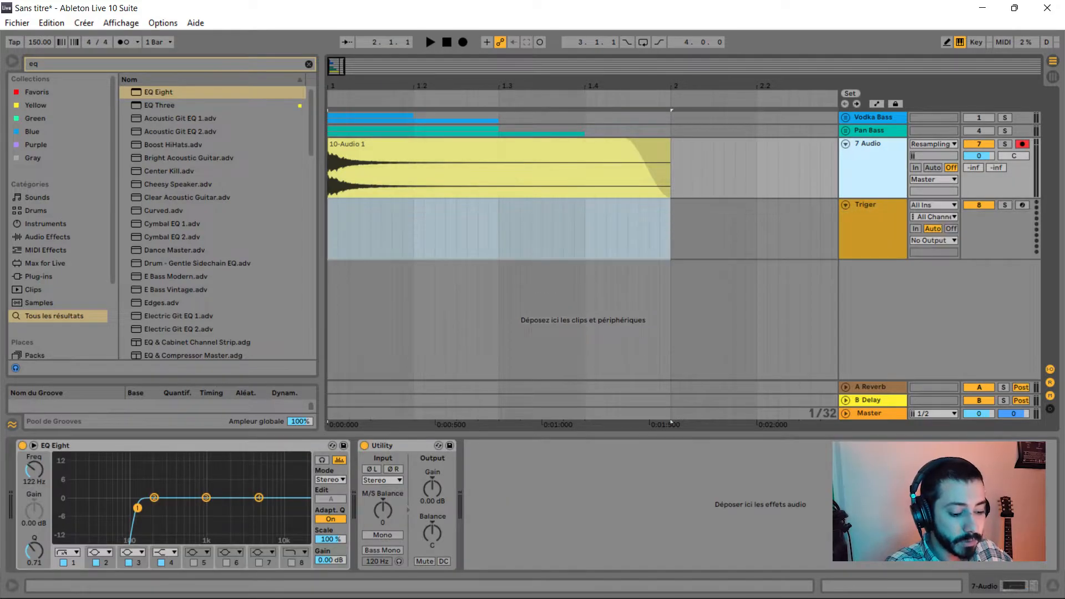
left_click(872, 227)
left_click_drag(441, 144, 499, 506)
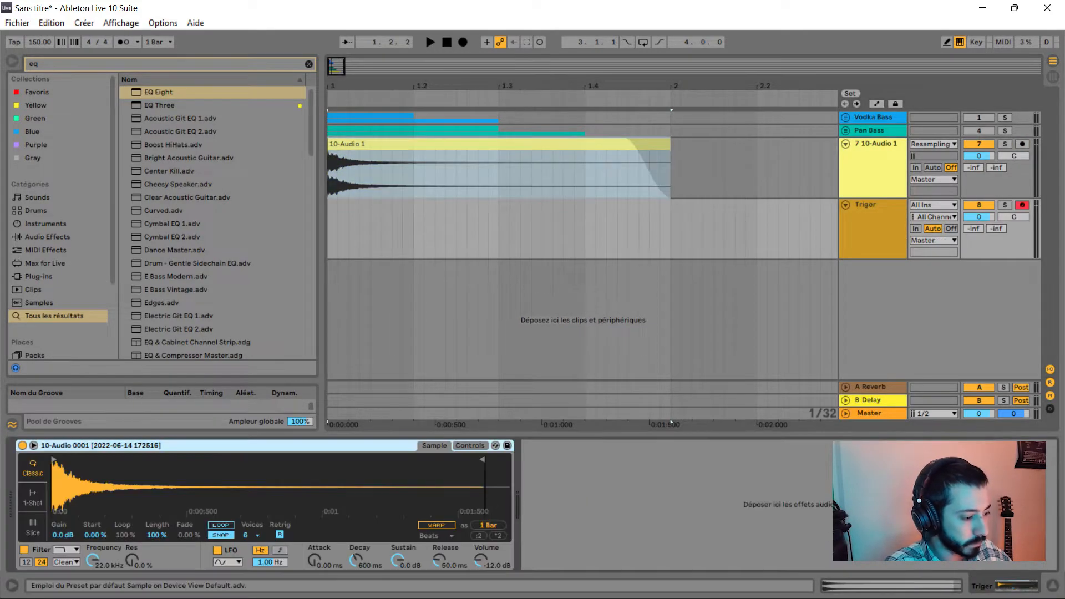
left_click(872, 227)
left_click(979, 144)
left_click(872, 228)
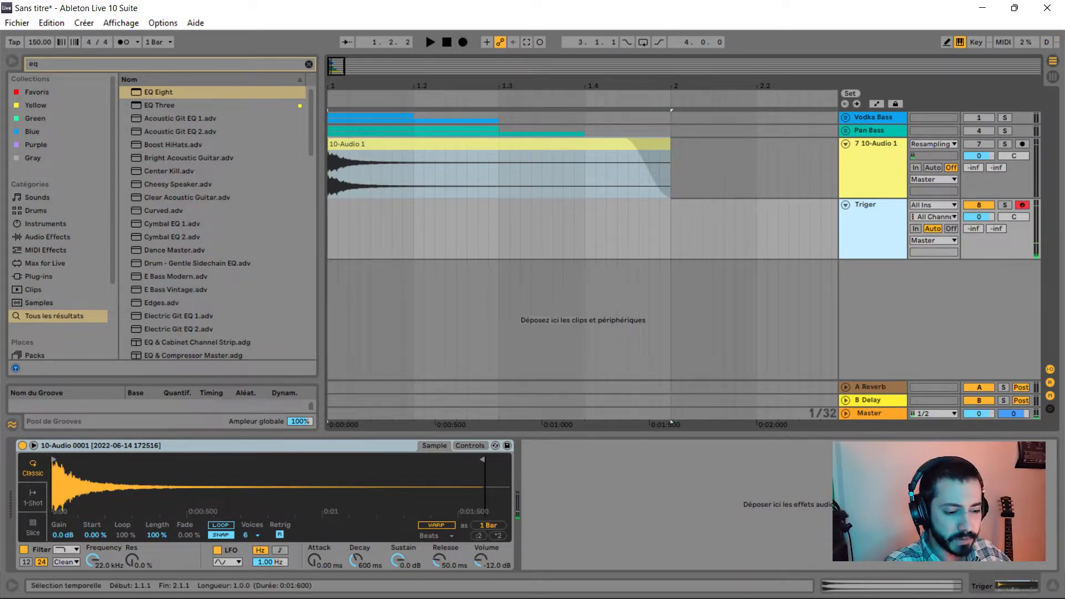
Create a one-bar MIDI clip on the Triger track and lay down consecutive C#3 notes across the first beat.
left_click(222, 445)
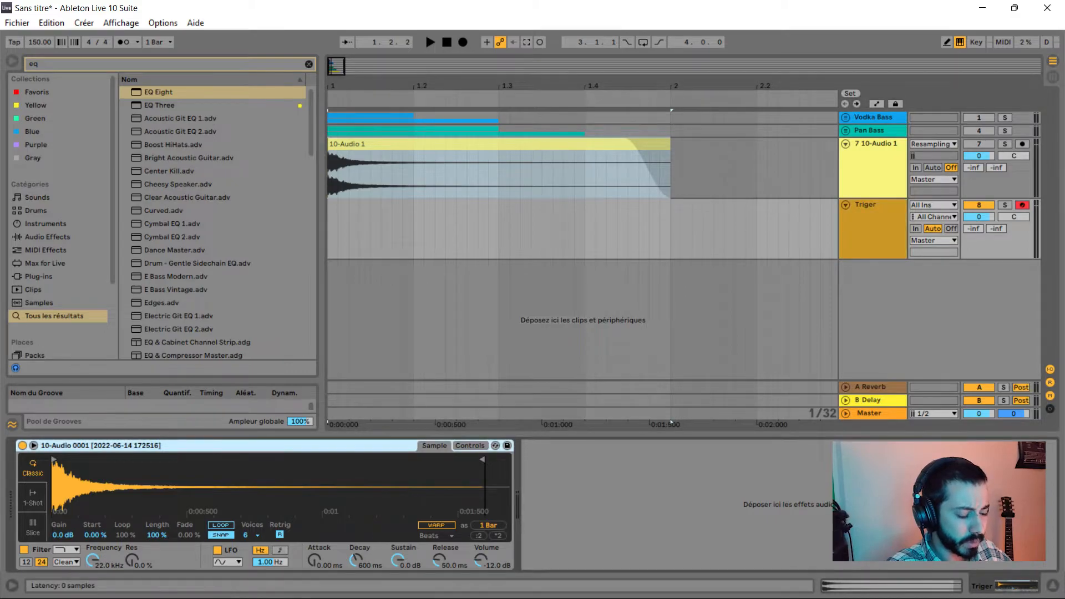
left_click_drag(670, 228, 328, 228)
key("ctrl+shift+m")
key("w")
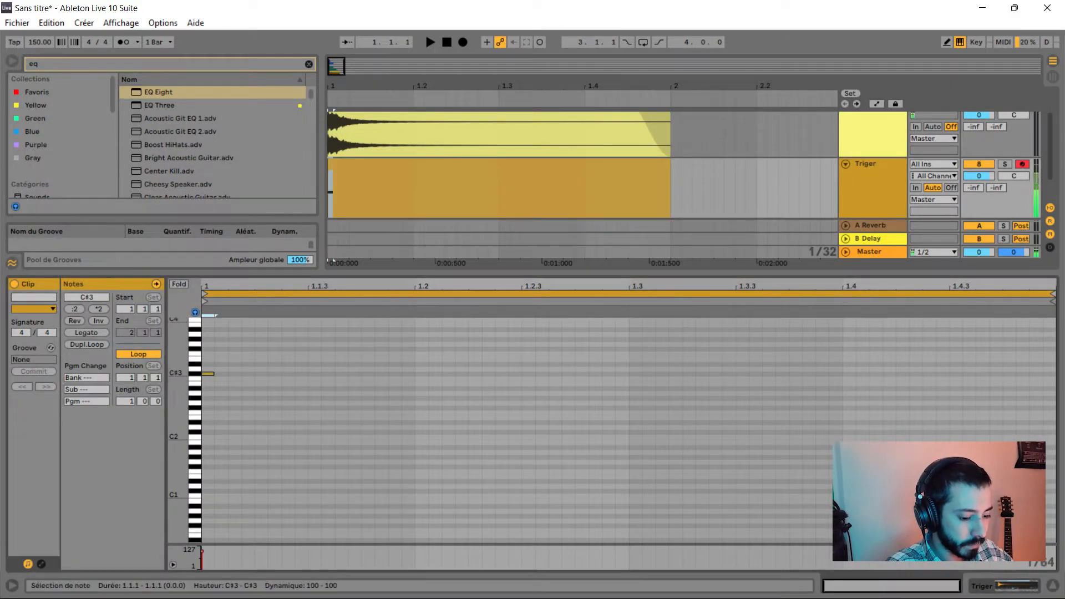
left_click_drag(213, 374, 308, 374)
key("ctrl+d")
key("space")
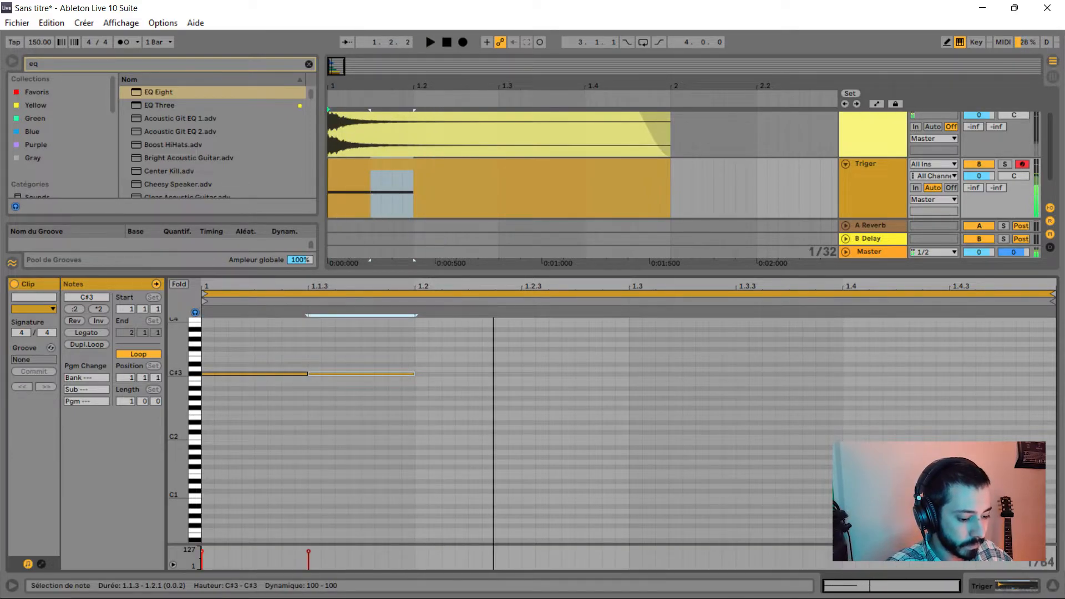
Build a varied rhythm of repeated C#3 notes up to 1.4 and shorten the Triger clip to three beats.
key("Left")
key("Left")
key("Left")
key("space")
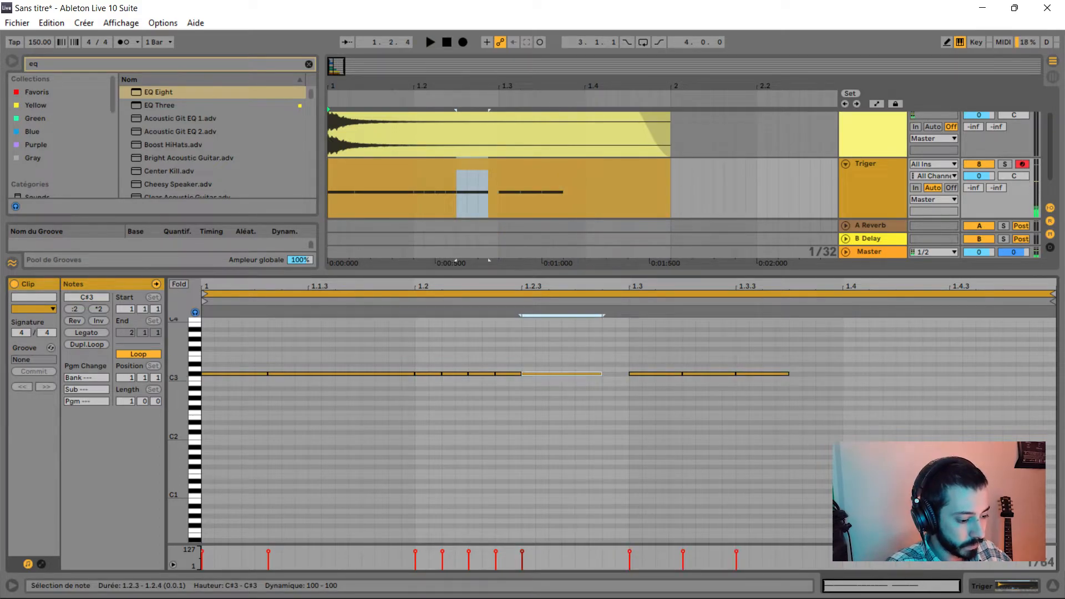
key("ctrl+d")
key("ctrl+d")
key("ctrl+d")
key("space")
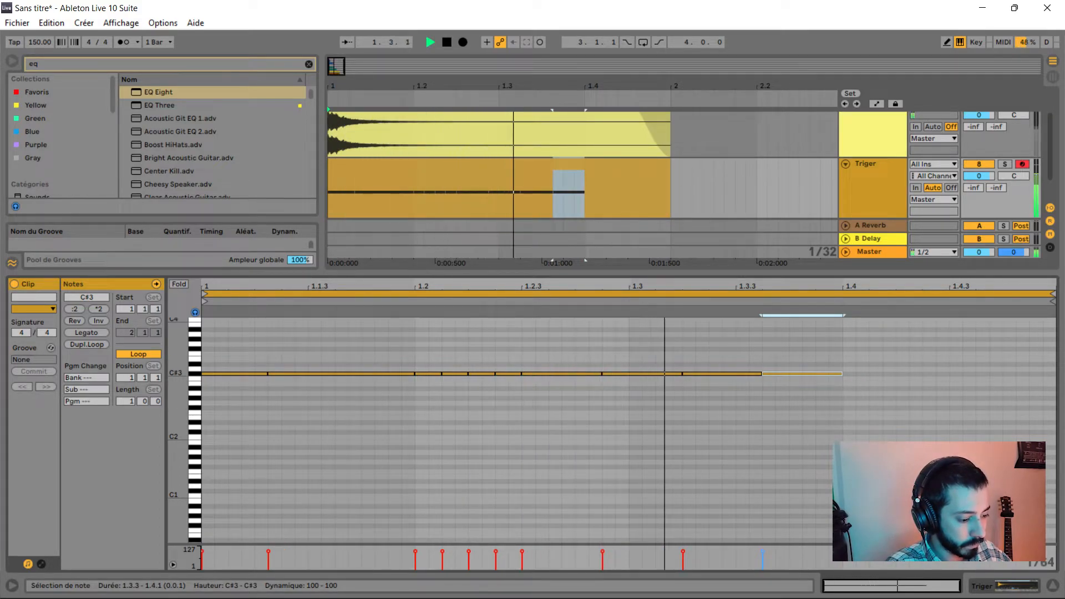
key("space")
key("ctrl+a")
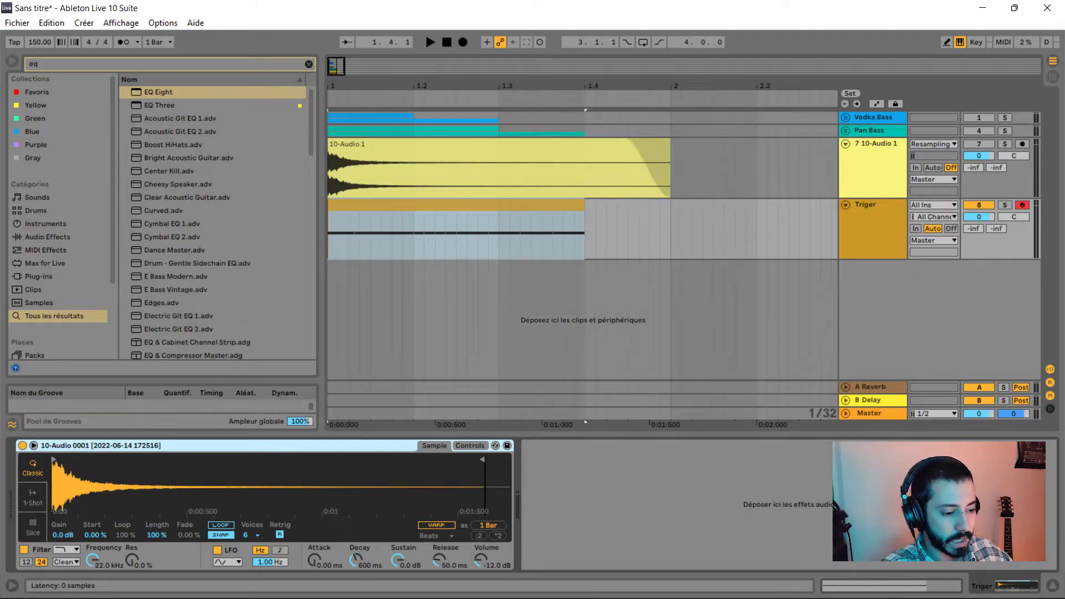
Transpose the Triger sampler up 12 semitones and audition the pattern.
left_click(470, 446)
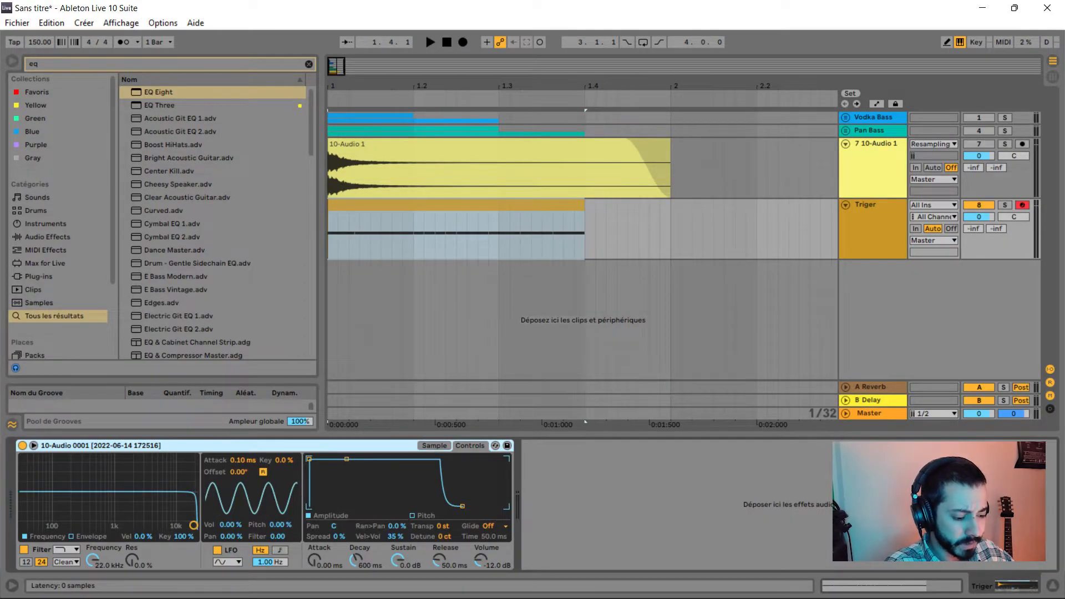
left_click(445, 525)
type("12")
key("Return")
key("space")
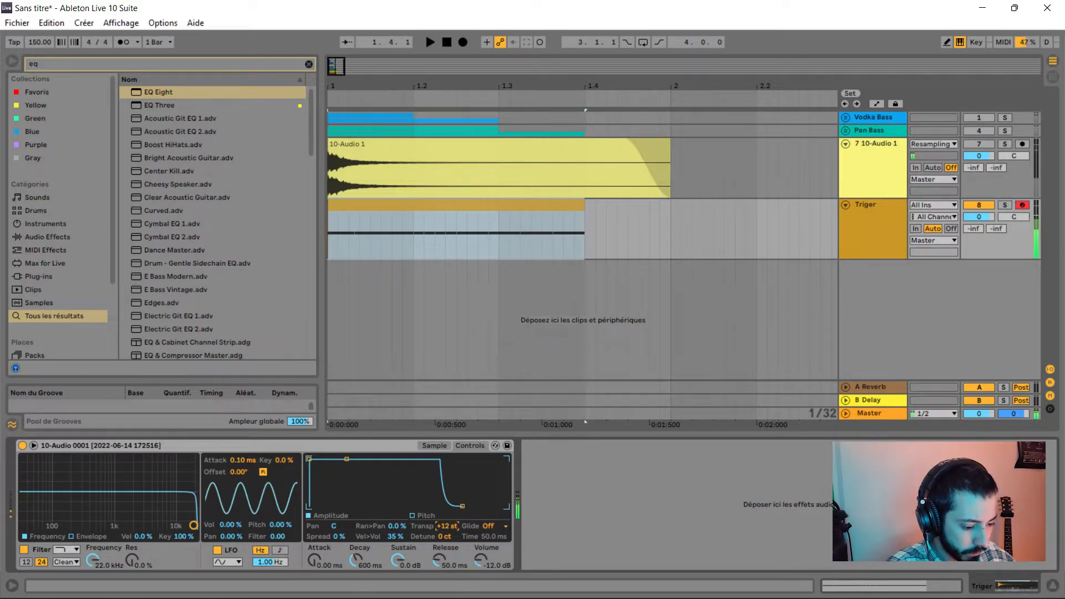
key("space")
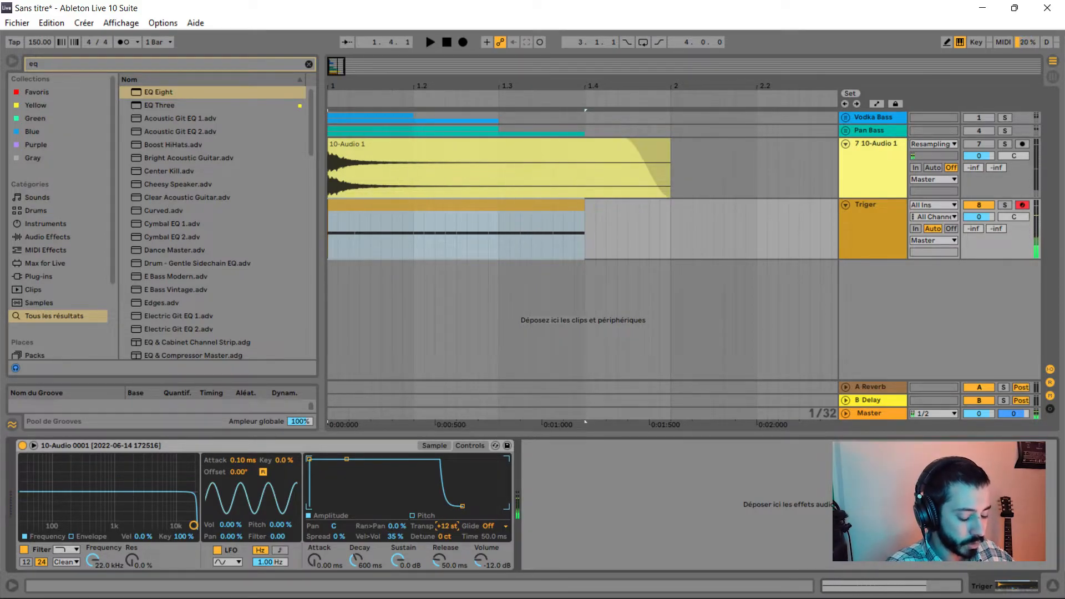
Insert MConvolutionEZ on the Triger track and load the Mobile Phone 01.wav impulse response from the Box folder.
key("ctrl+f")
type("con")
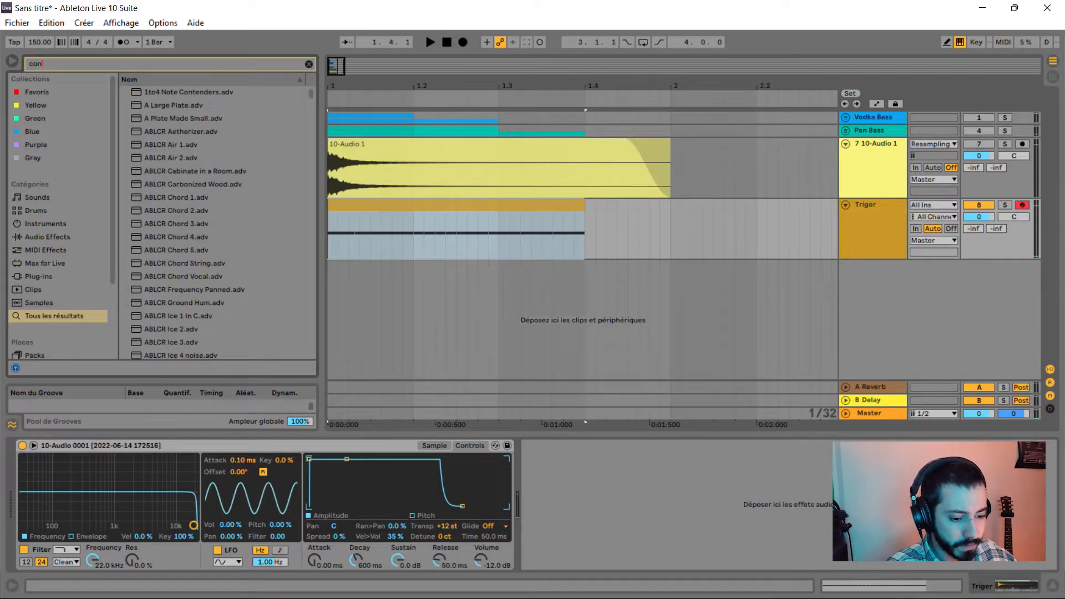
key("BackSpace")
key("BackSpace")
key("BackSpace")
type("moo")
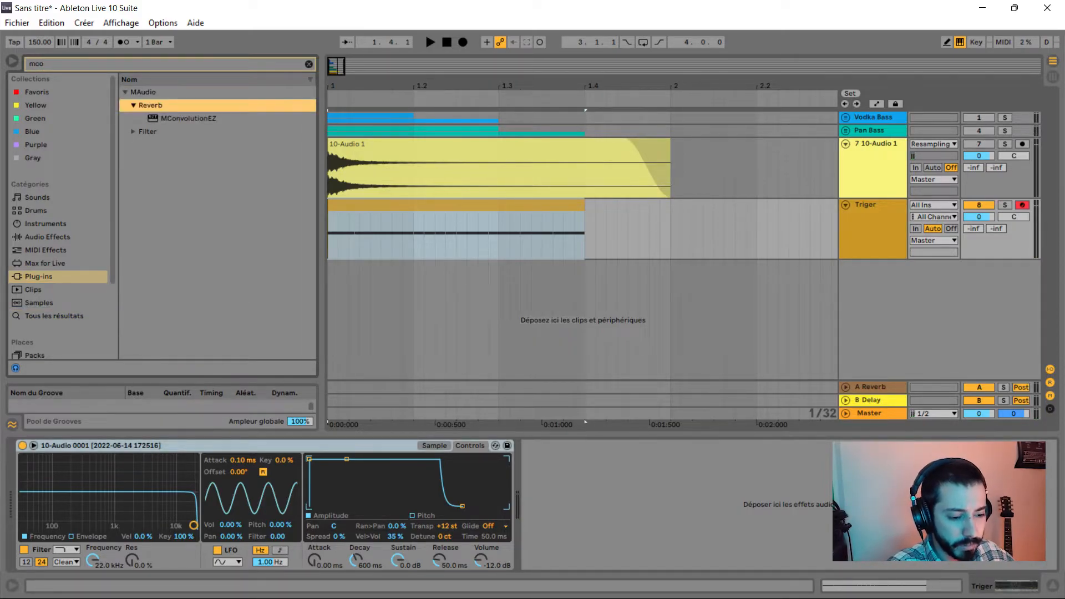
key("Down")
key("Return")
key("space")
left_click(225, 261)
left_click(418, 298)
left_click(418, 323)
key("Up")
key("Up")
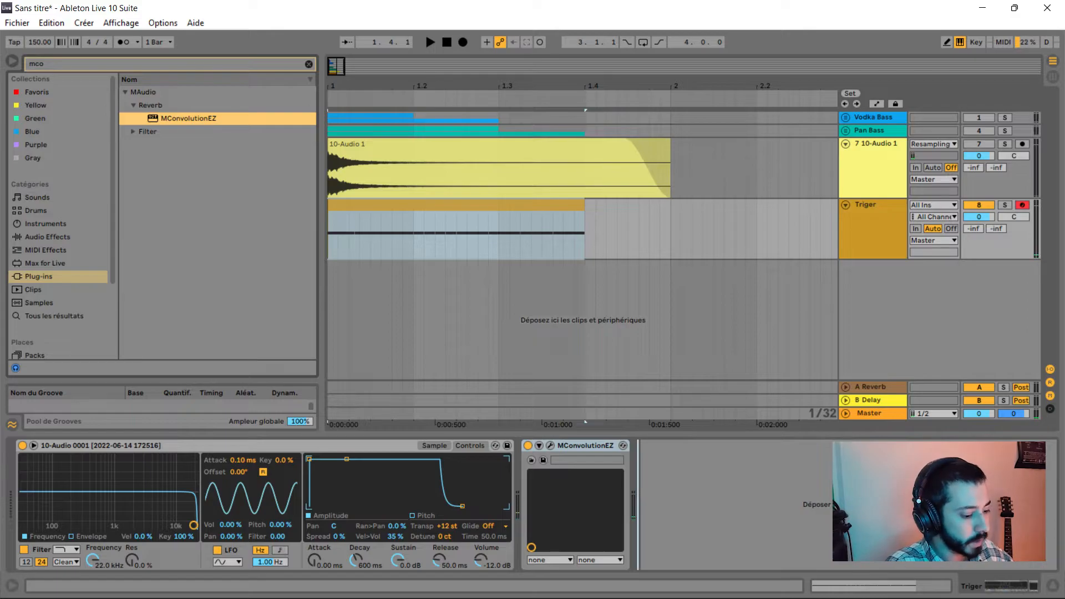
Add a second MConvolutionEZ, audition Room impulse responses and load Inverse.flac.
key("Return")
left_click(236, 382)
key("space")
left_click(415, 320)
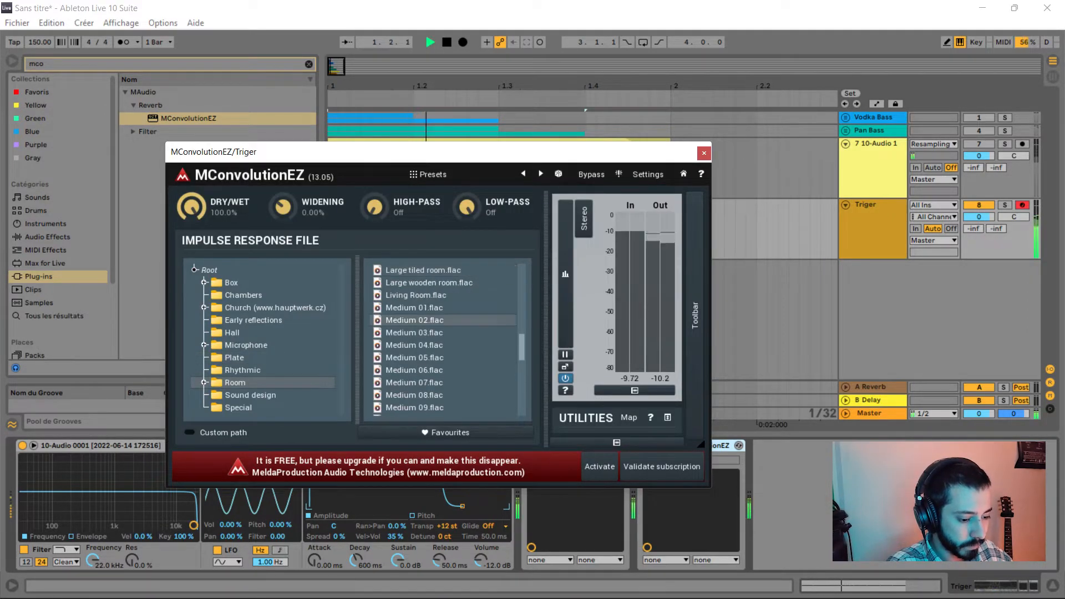
scroll(444, 338, "down", 3)
key("space")
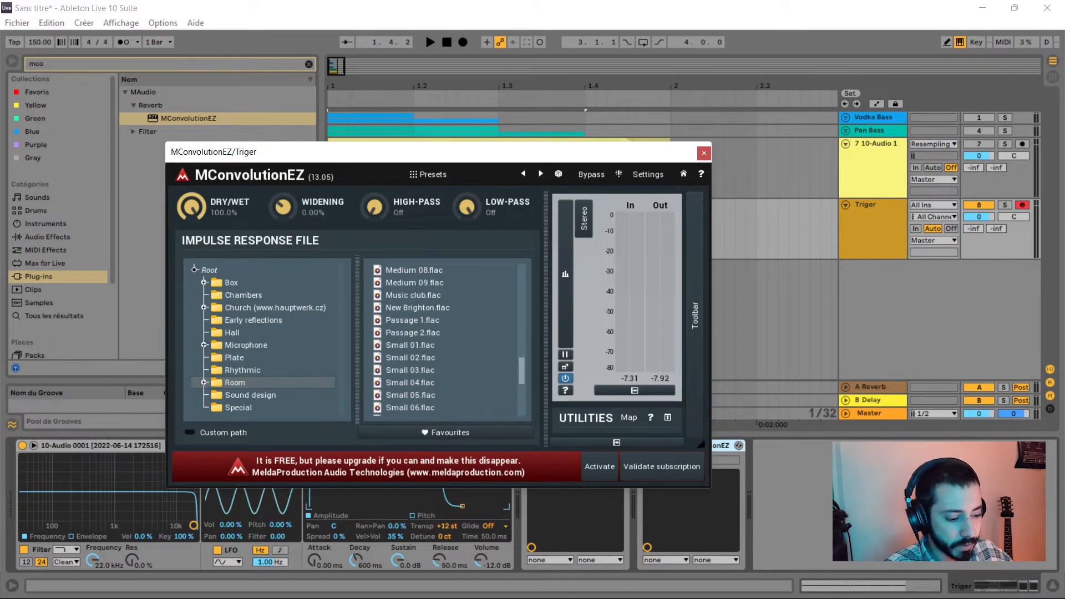
scroll(444, 338, "up", 6)
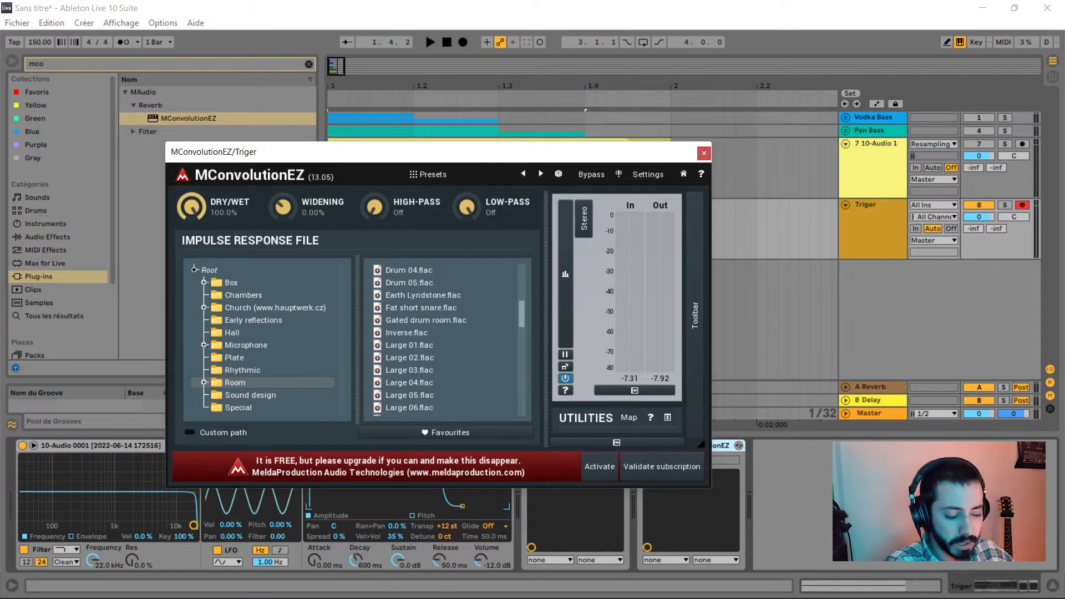
left_click(407, 333)
key("space")
left_click(703, 153)
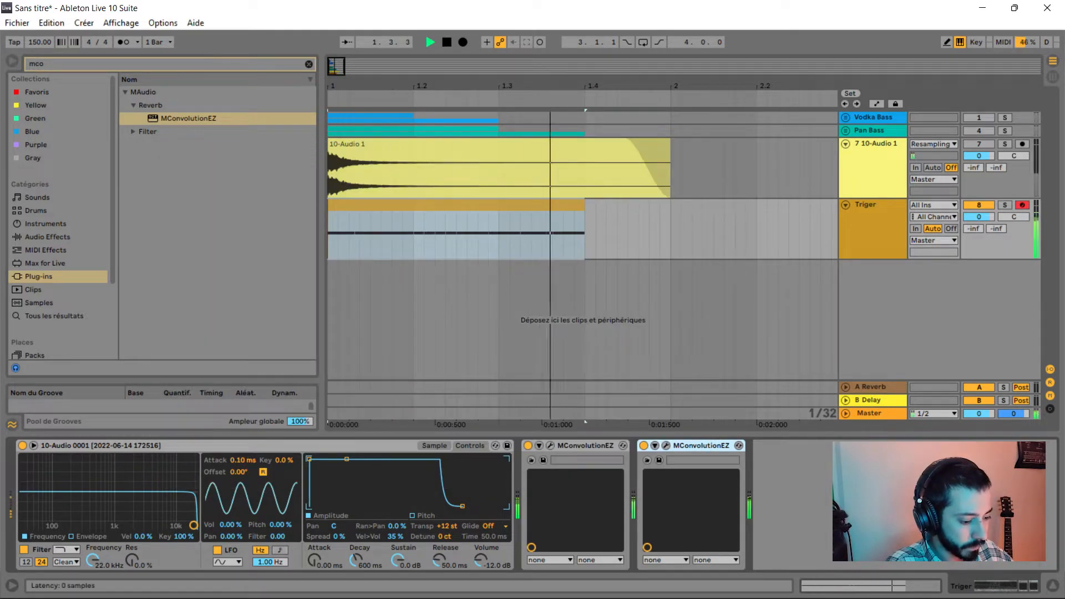
Insert EQ Eight after the convolutions and cut band 3 by 6.19 dB at 3.59 kHz with a Q of 5.23.
double_click(585, 445)
key("space")
key("space")
key("space")
key("ctrl+f")
type("eq")
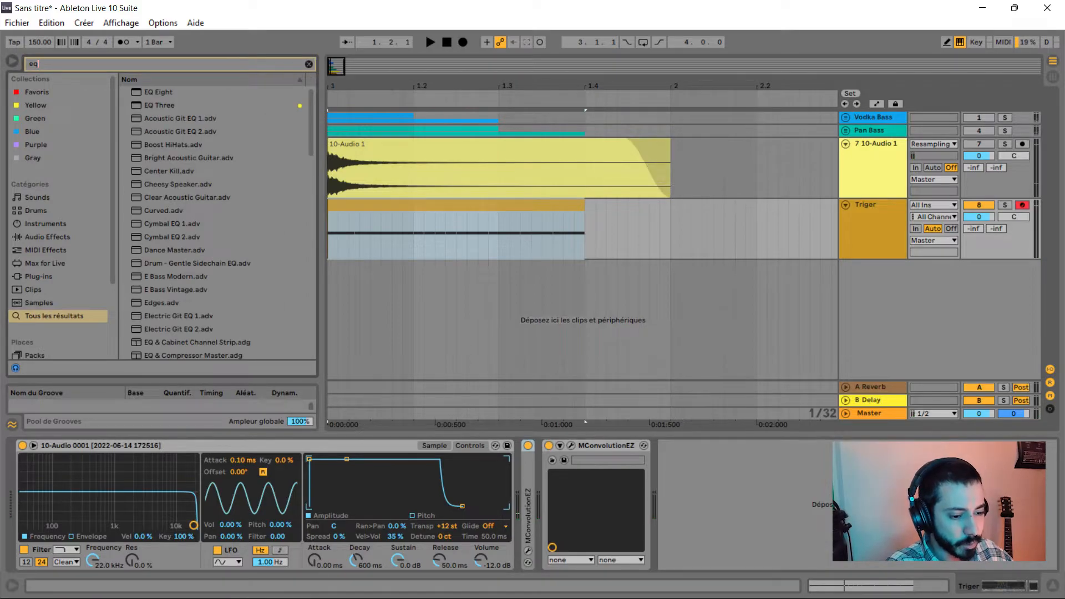
key("Down")
key("Return")
left_click_drag(867, 497, 889, 456)
key("space")
key("space")
left_click_drag(675, 551, 675, 527)
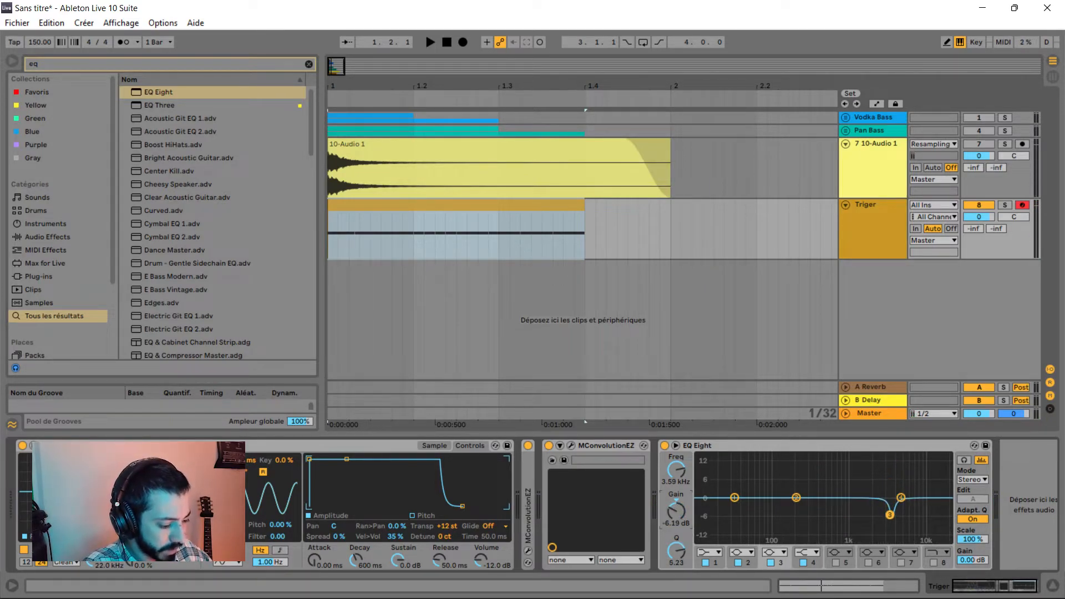
key("space")
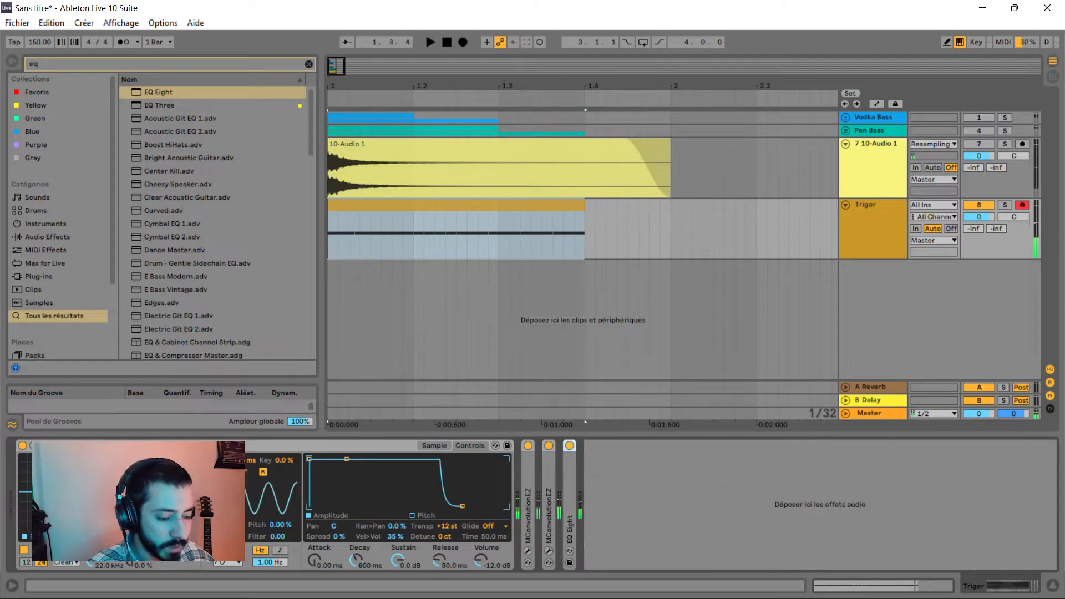
Insert Corpus before EQ Eight and set its Beam resonator to a 172 ms decay and 100% material.
key("ctrl+f")
type("corp")
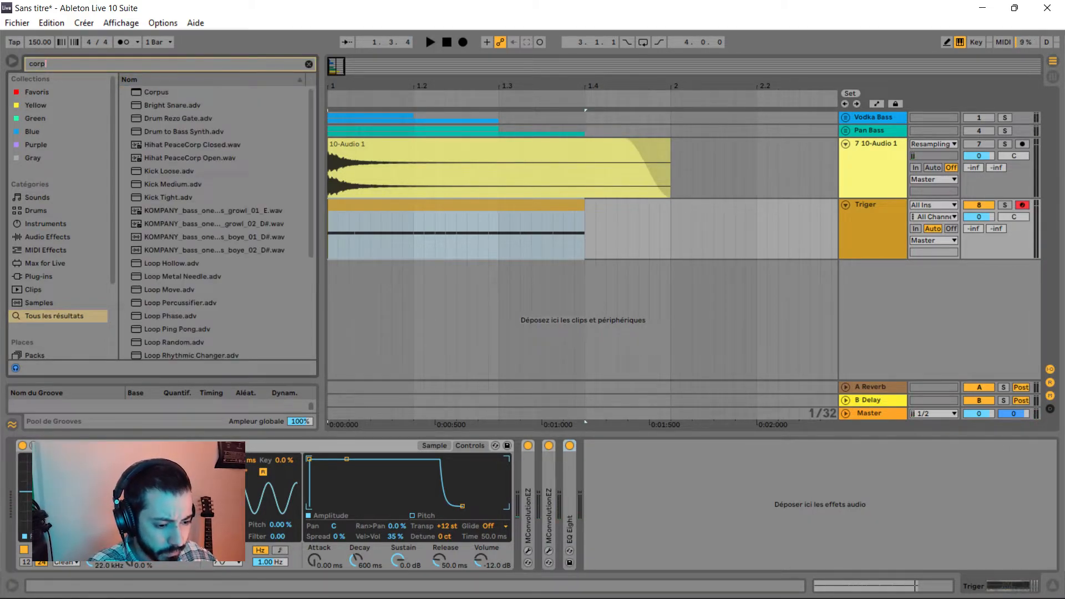
key("Down")
key("Return")
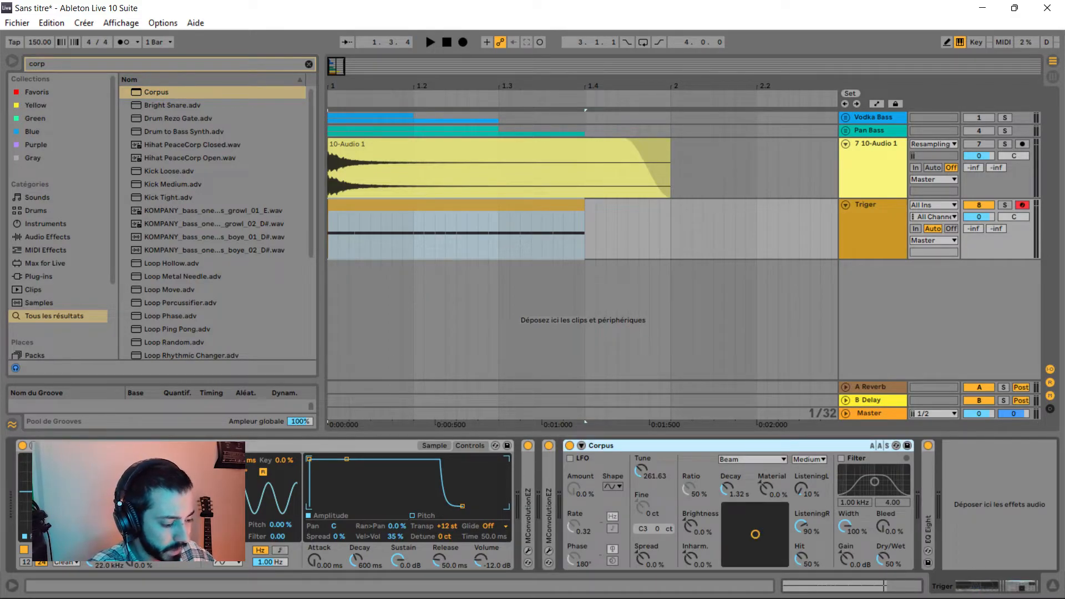
left_click_drag(755, 534, 732, 510)
key("space")
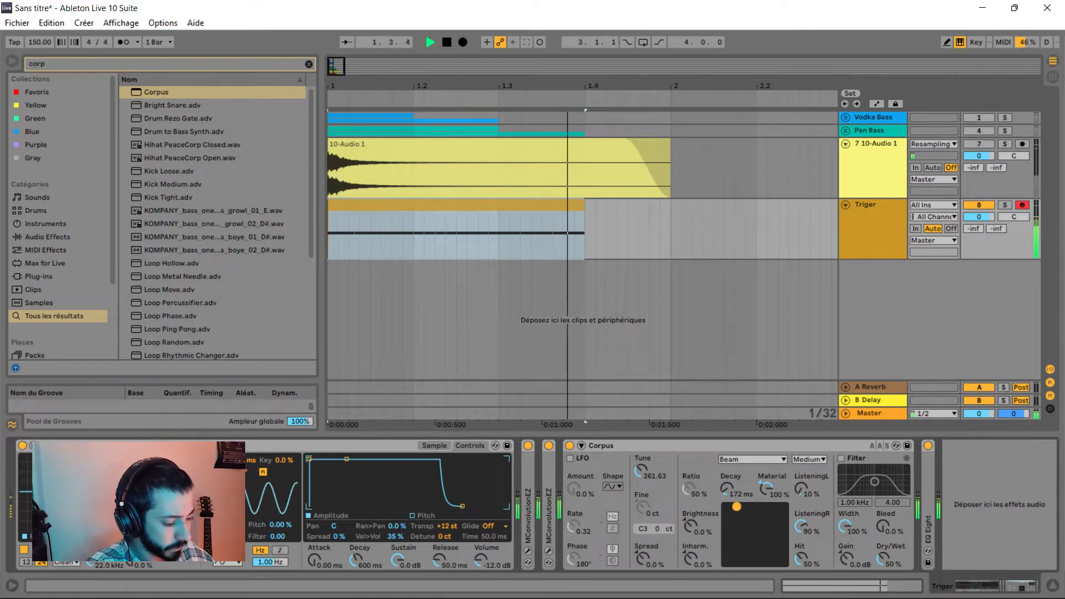
Switch Corpus to Pipe at Full quality, with 216 ms decay, 72% radius, the filter at 9.49 kHz and 32% dry/wet.
left_click(751, 459)
left_click(743, 521)
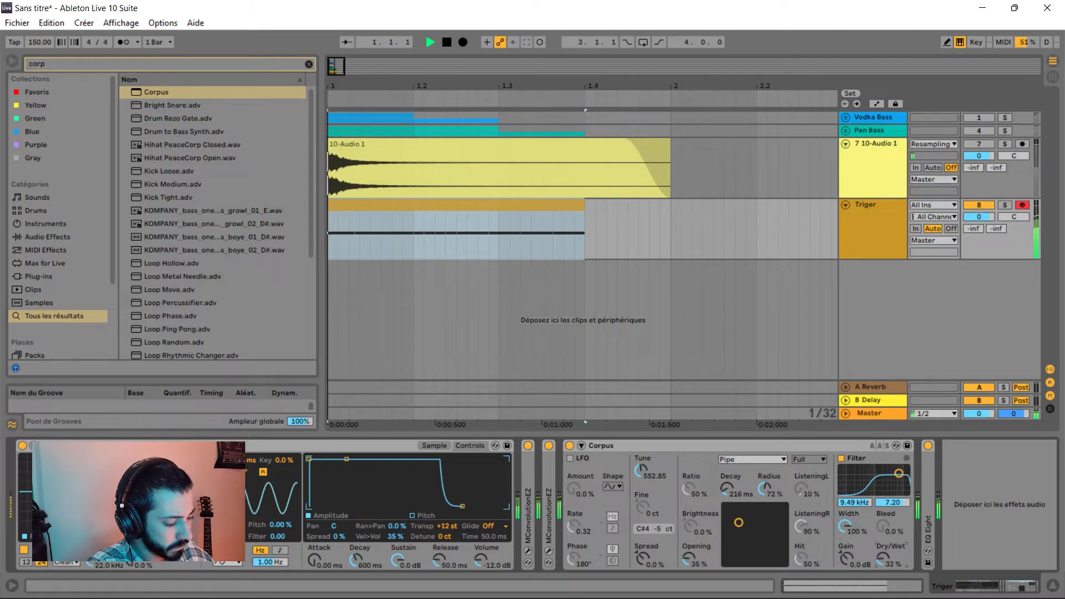
key("space")
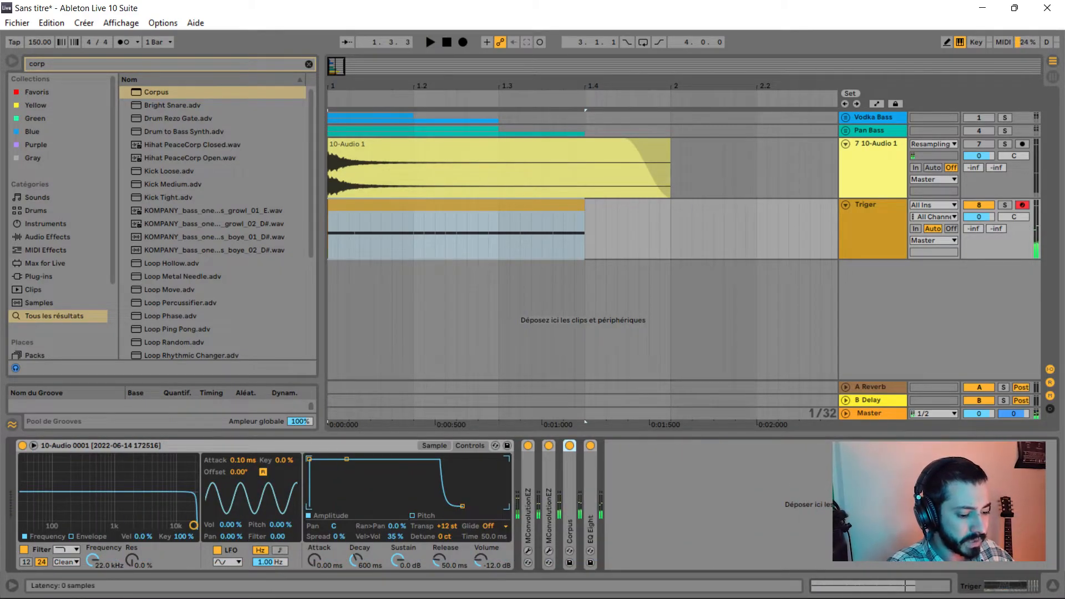
Insert a single OTT_x64 directly after the sampler, with depth at 12% and downward compression at 45%.
key("ctrl+f")
type("ott")
key("Return")
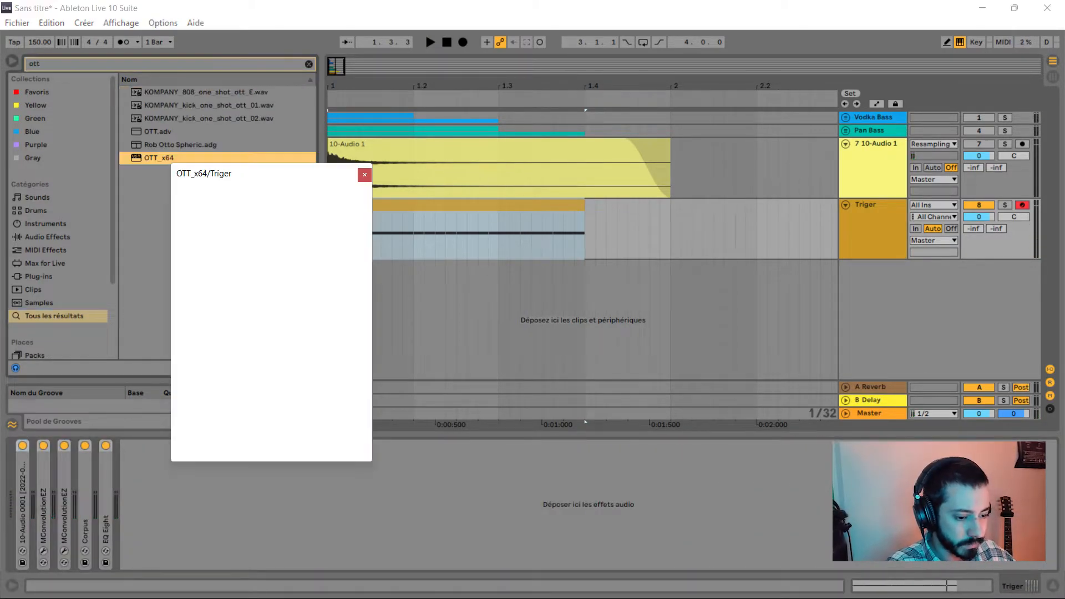
key("space")
key("Return")
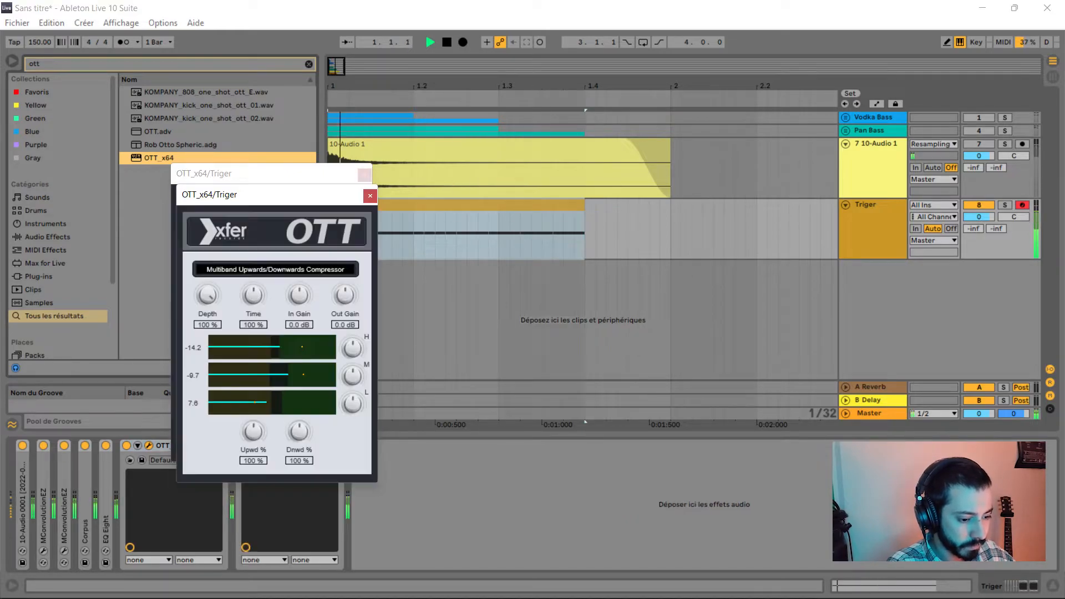
key("space")
key("ctrl+z")
key("ctrl+z")
key("ctrl+y")
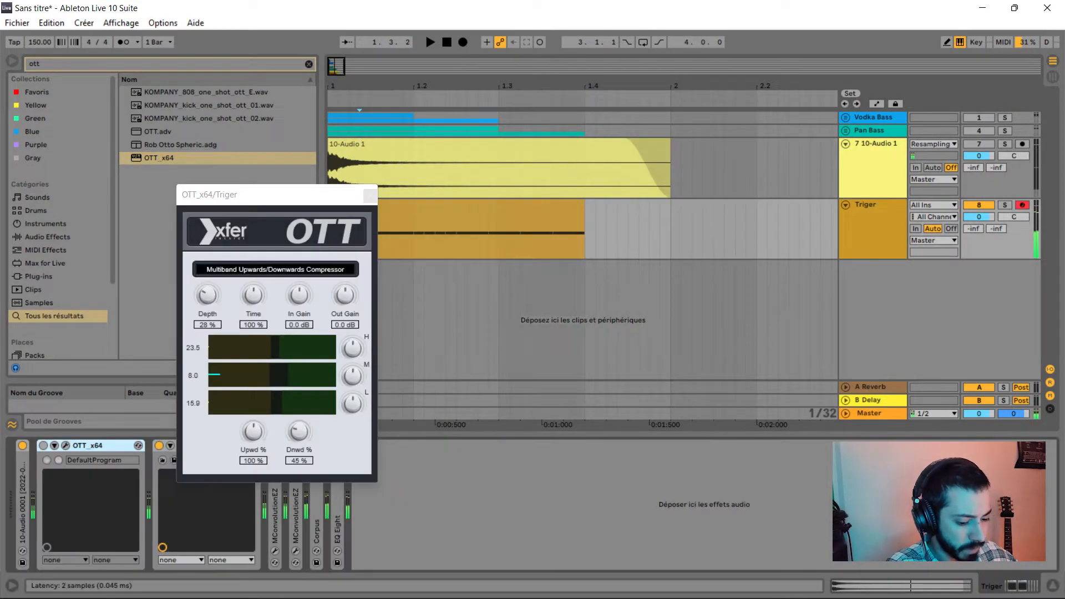
key("space")
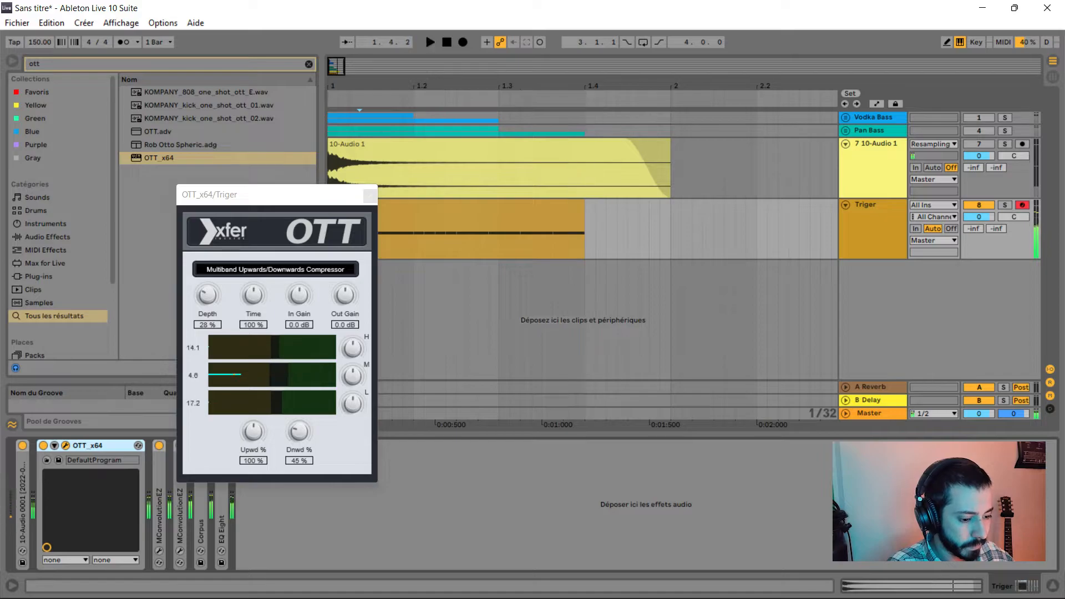
left_click_drag(207, 295, 207, 311)
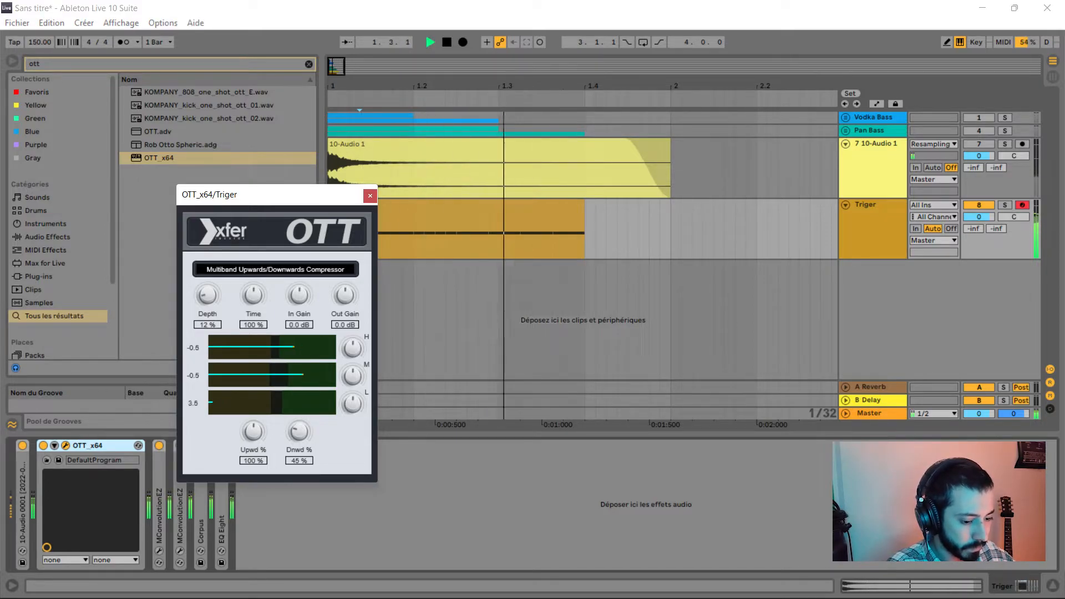
key("space")
Raise the first MConvolutionEZ's dry/wet mix to 85.6% while auditioning the pattern.
double_click(159, 516)
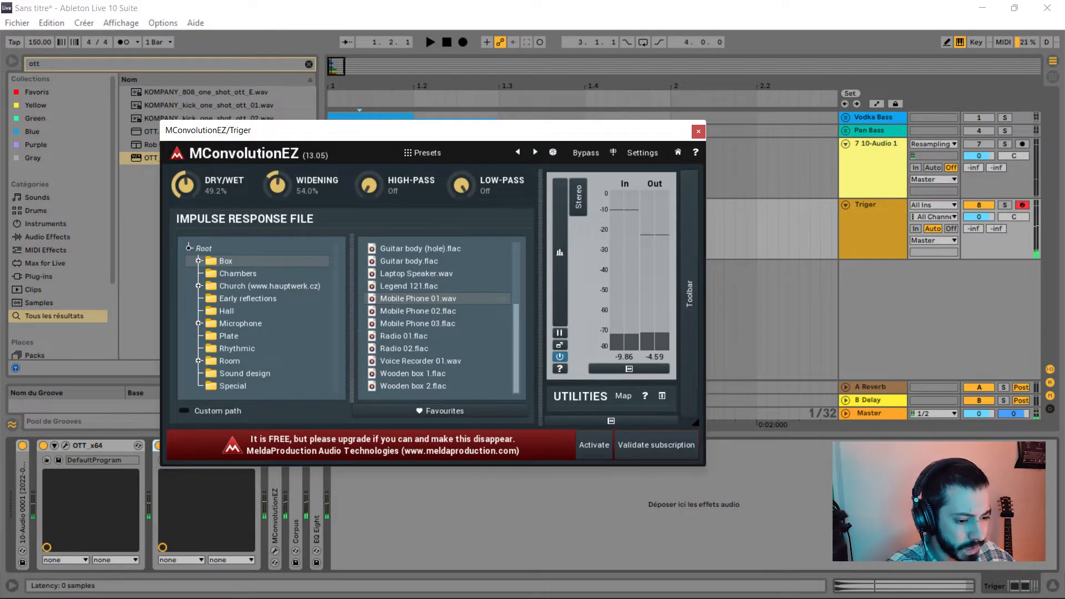
key("space")
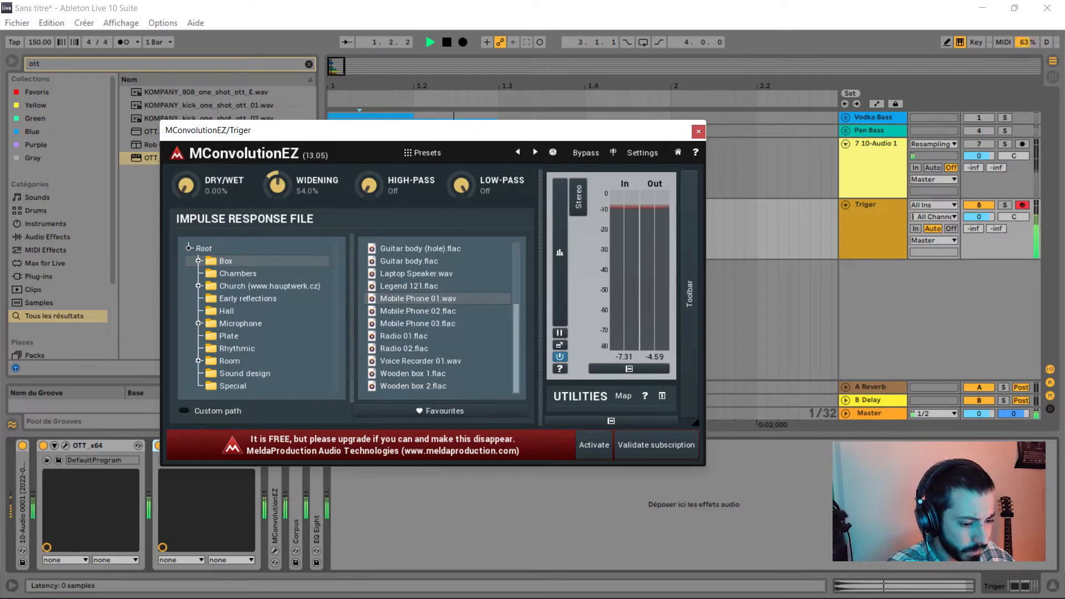
left_click_drag(185, 185, 185, 172)
key("space")
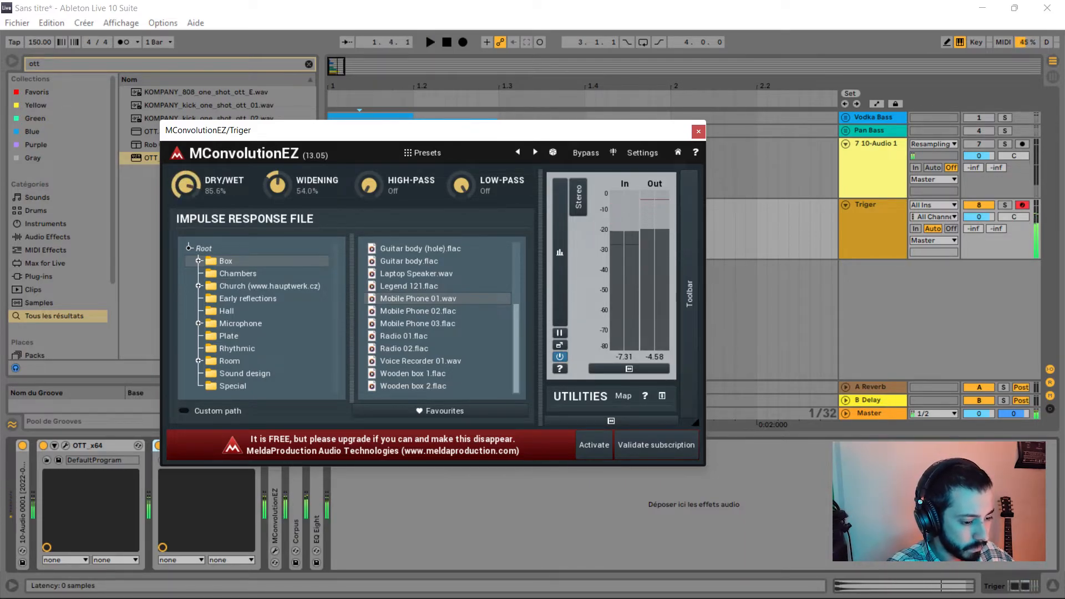
Compare Box impulse responses in the first MConvolutionEZ and choose Wooden box 1.flac, with widening at -4.0% and dry/wet at 90.8%.
left_click(417, 311)
key("space")
key("space")
left_click(418, 323)
key("space")
key("space")
left_click(404, 336)
key("space")
key("space")
left_click(413, 373)
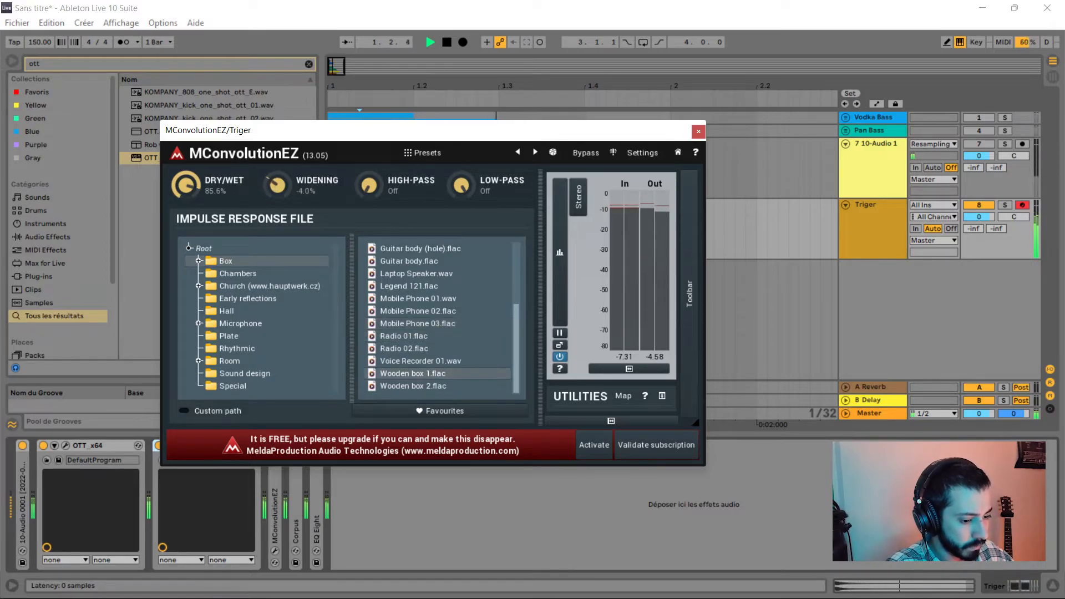
key("space")
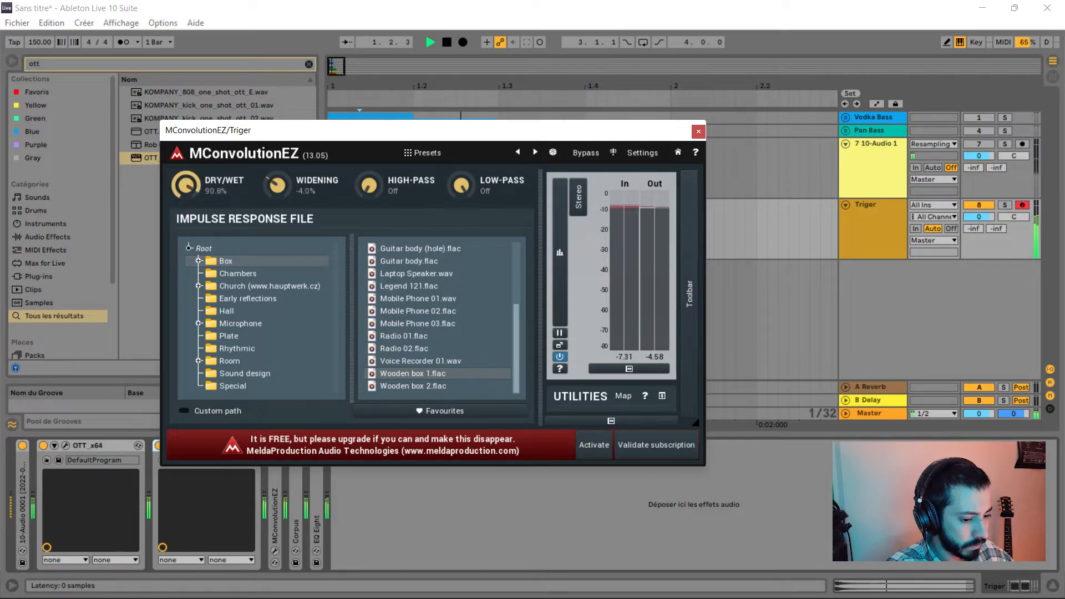
Lower the first MConvolutionEZ's dry/wet mix by ear and close its window.
left_click_drag(185, 184, 185, 191)
key("space")
key("space")
key("space")
key("space")
left_click(698, 131)
Boost EQ Eight band 2 by 8.55 dB at 639 Hz with a Q of 2.82 while the pattern plays.
double_click(317, 528)
key("space")
key("space")
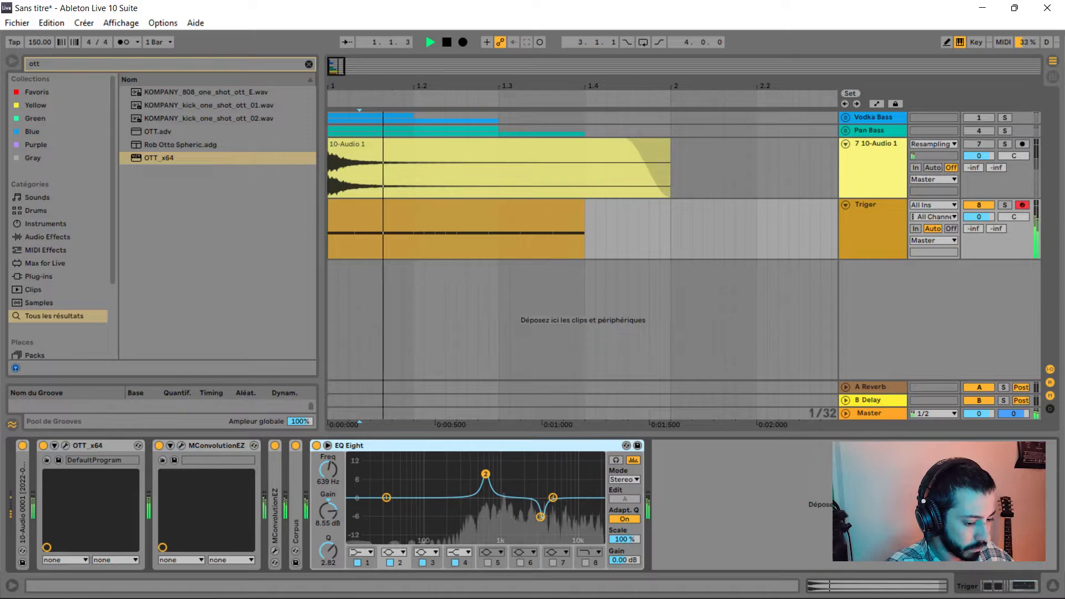
Stop playback and group the Triger track's sampler and all its effects into an Instrument Rack.
key("space")
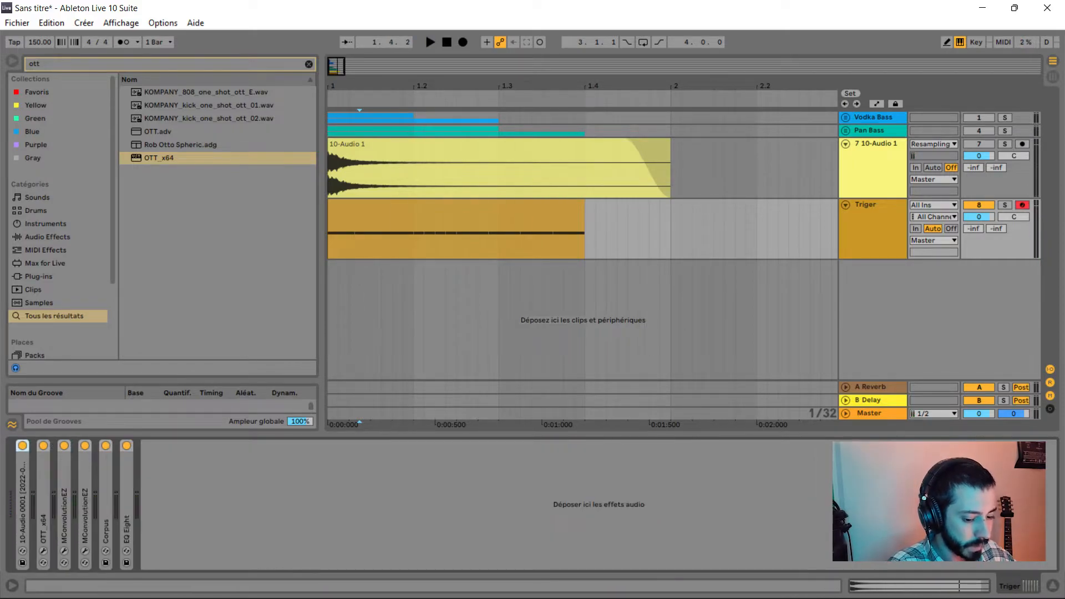
key("ctrl+a")
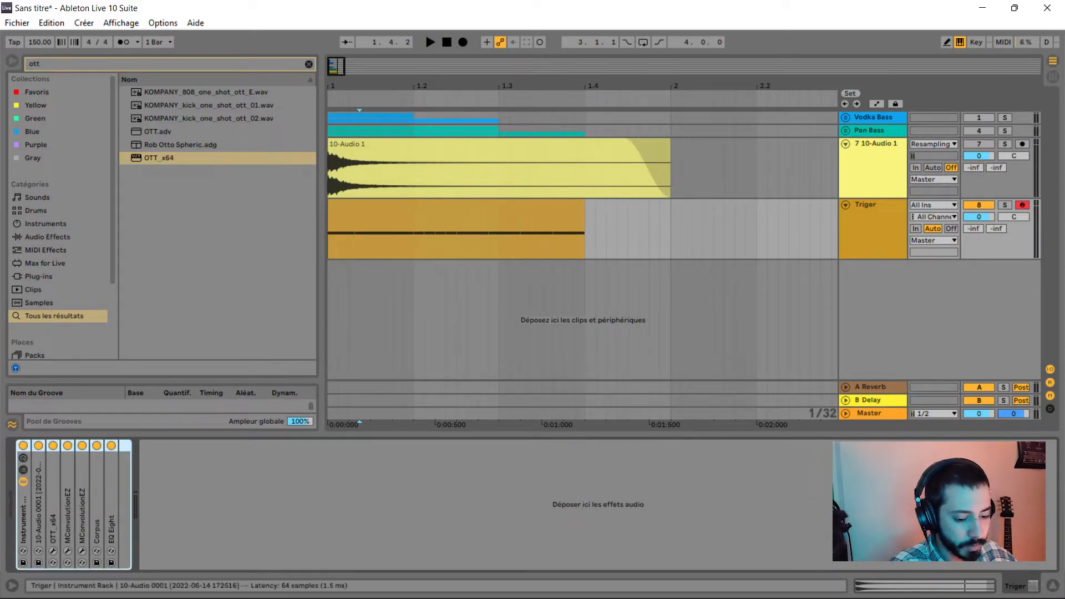
key("ctrl+g")
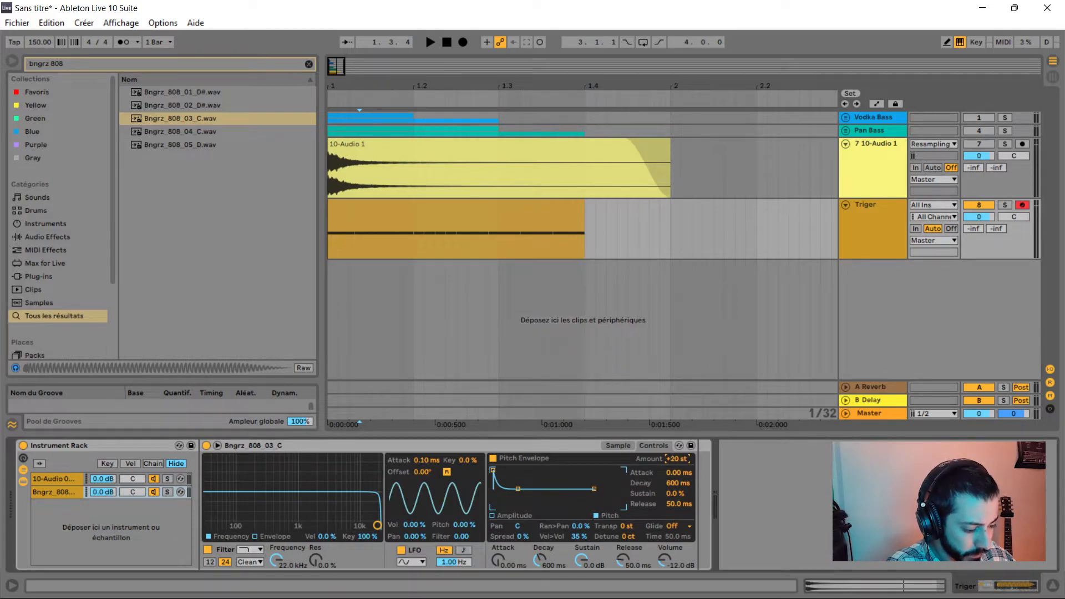
Set the Bngrz_808_03_C layer's pitch envelope to +24 st with a 189 ms decay and audition the layered rack.
key("space")
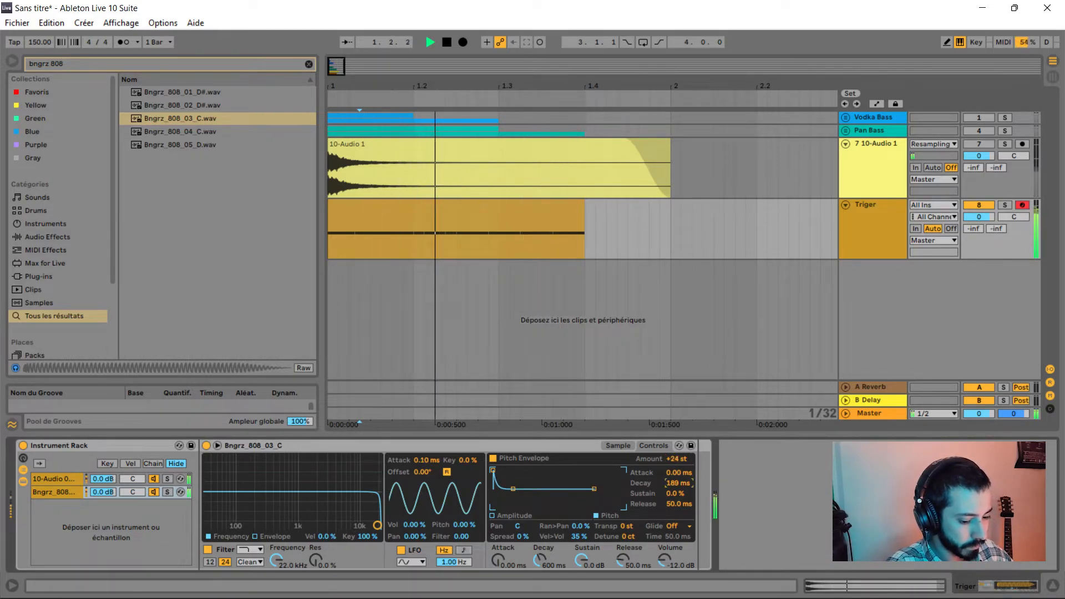
left_click(54, 479)
key("space")
key("space")
key("space")
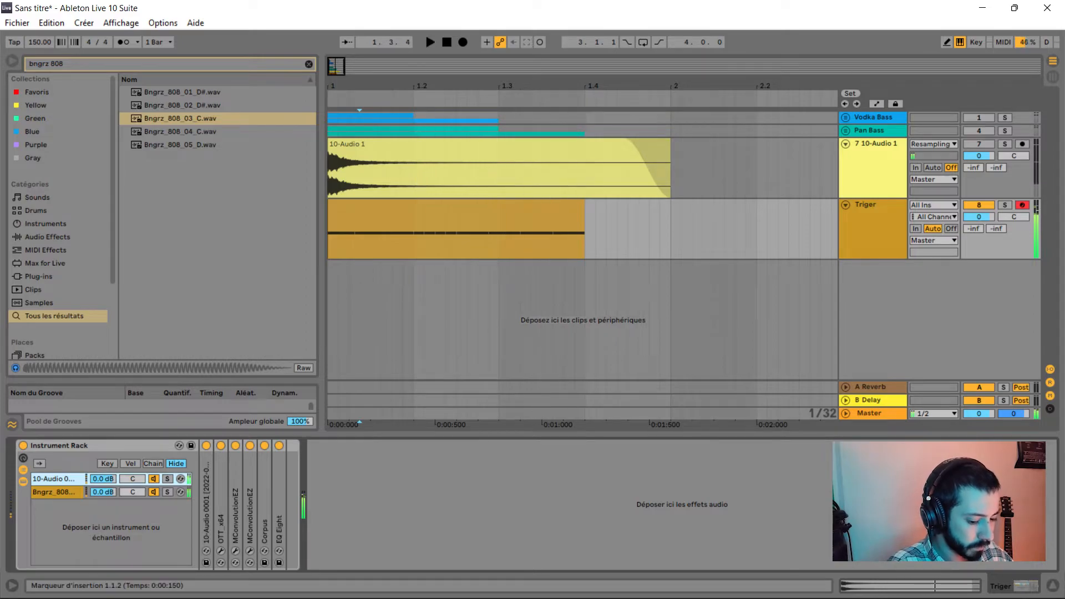
Add a Frequency Shifter after OTT_x64 in the 10-Audio chain and raise its fine shift to 500 Hz while auditioning.
key("ctrl+f")
type("fre")
left_click_drag(174, 92, 259, 499)
key("space")
left_click_drag(340, 520, 340, 449)
left_click_drag(340, 519, 340, 505)
key("space")
key("space")
key("space")
left_click(310, 446)
Add an EQ Eight after the sampler in the Bngrz_808 chain and play the pattern.
left_click(54, 492)
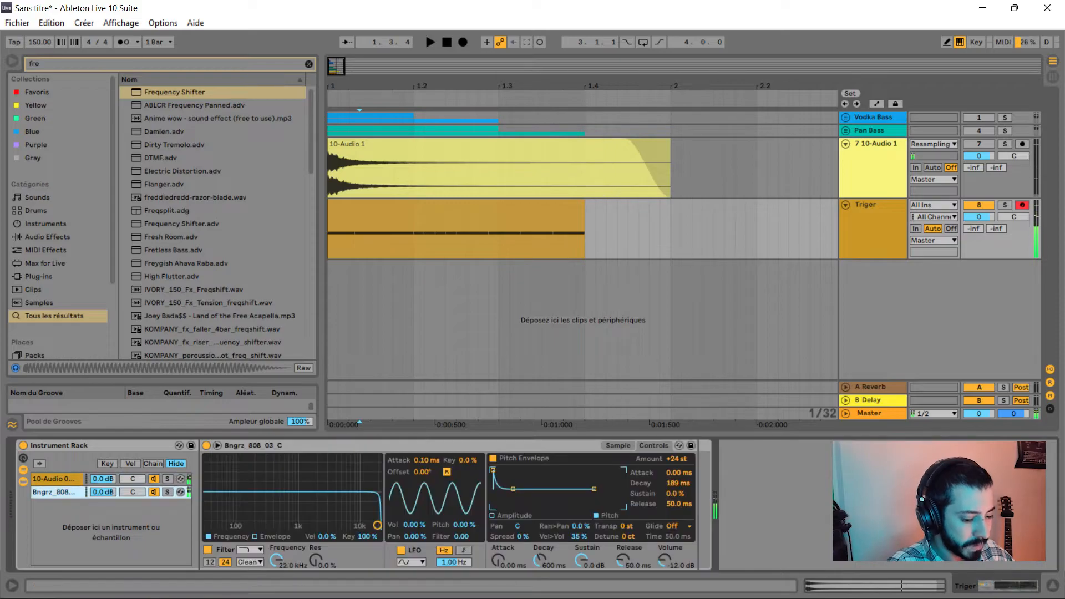
double_click(310, 445)
key("ctrl+f")
type("eq")
key("Down")
key("Return")
key("space")
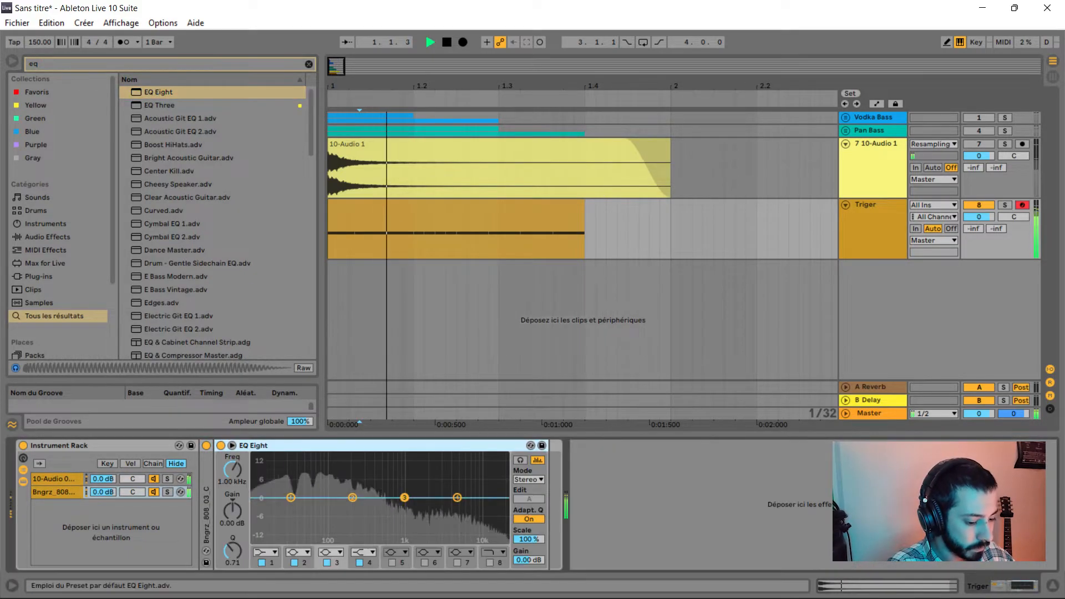
Boost the 808 chain's EQ Eight band 2 by 4.59 dB at 284 Hz with a Q of 4.81 and enable band 8 as a high cut.
mouse_move(353, 497)
left_mouse_down()
mouse_move(388, 488)
mouse_move(334, 474)
mouse_move(338, 486)
left_mouse_up()
key("space")
key("space")
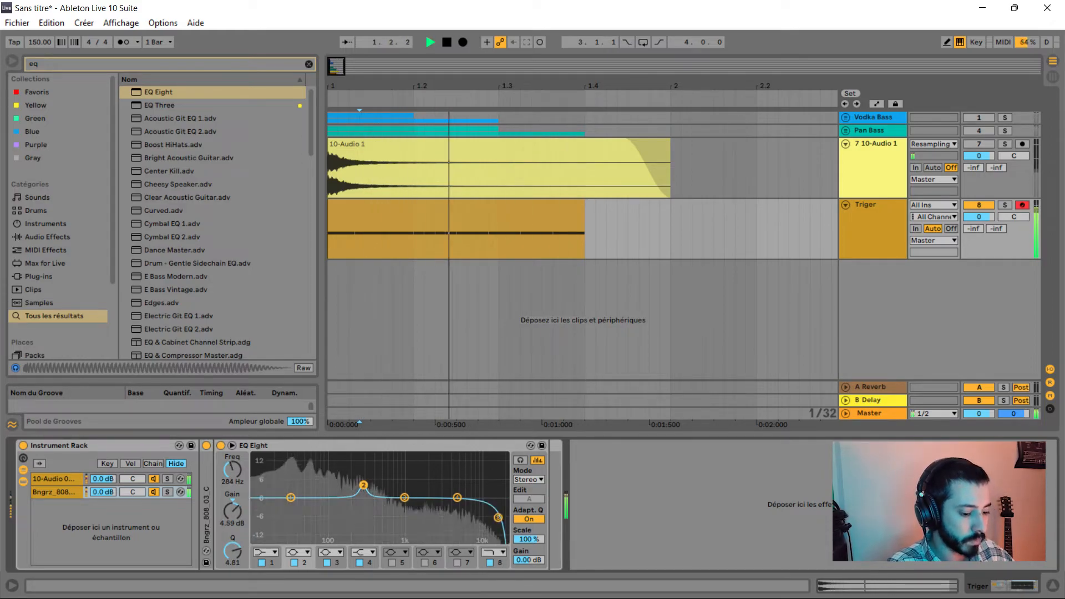
key("space")
double_click(310, 445)
key("space")
key("space")
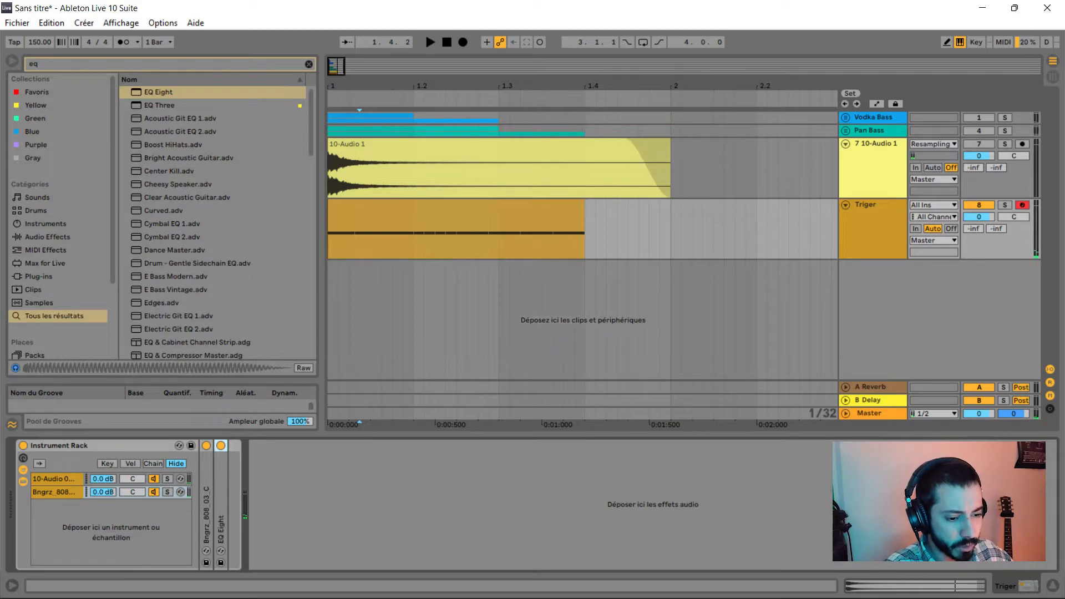
Audition samples found with "snare bngrz" and load Bngrz_Snare_ 03.wav as a third chain in the rack.
key("ctrl+f")
type("snare")
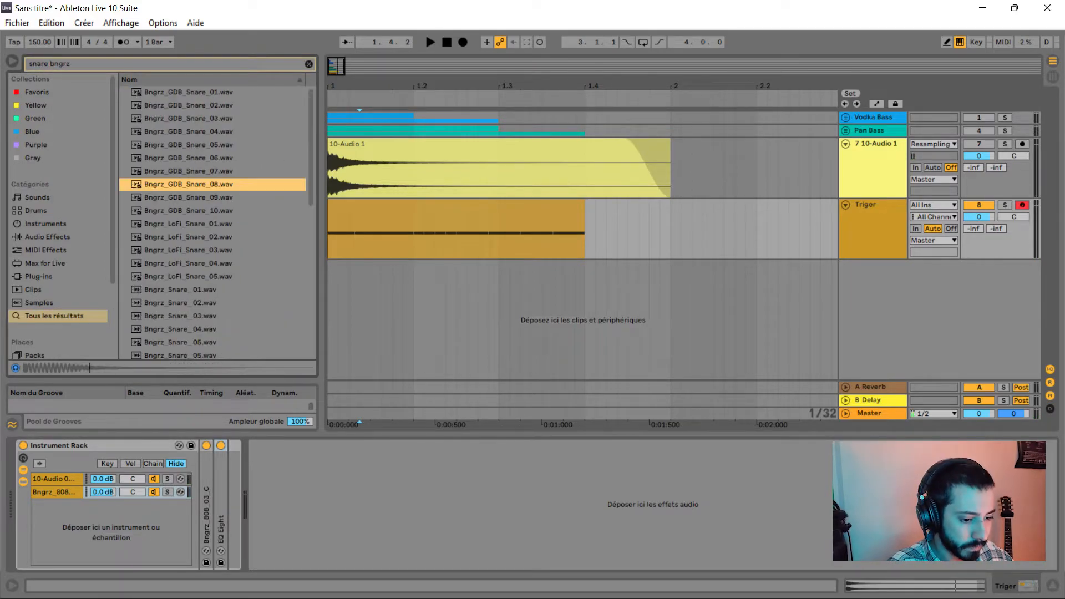
key("Up")
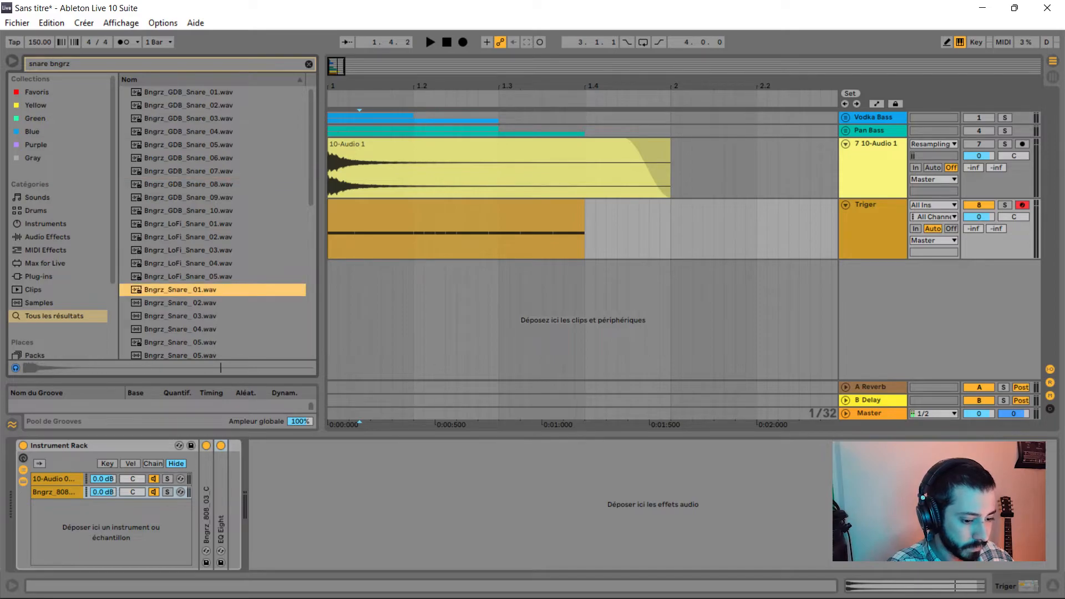
key("Down")
key("Down")
key("Down")
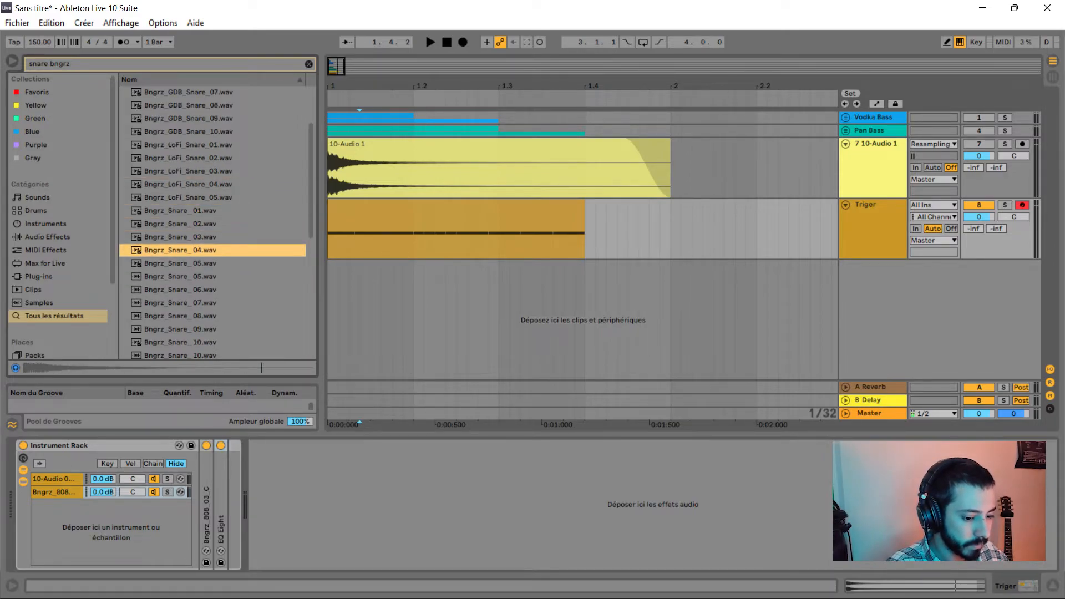
key("Up")
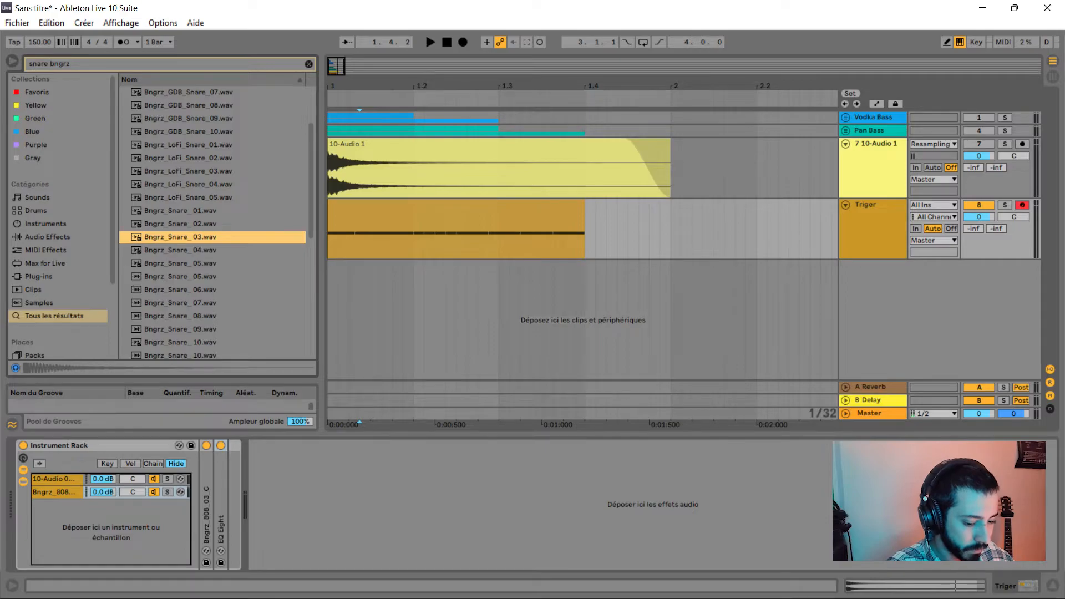
key("Return")
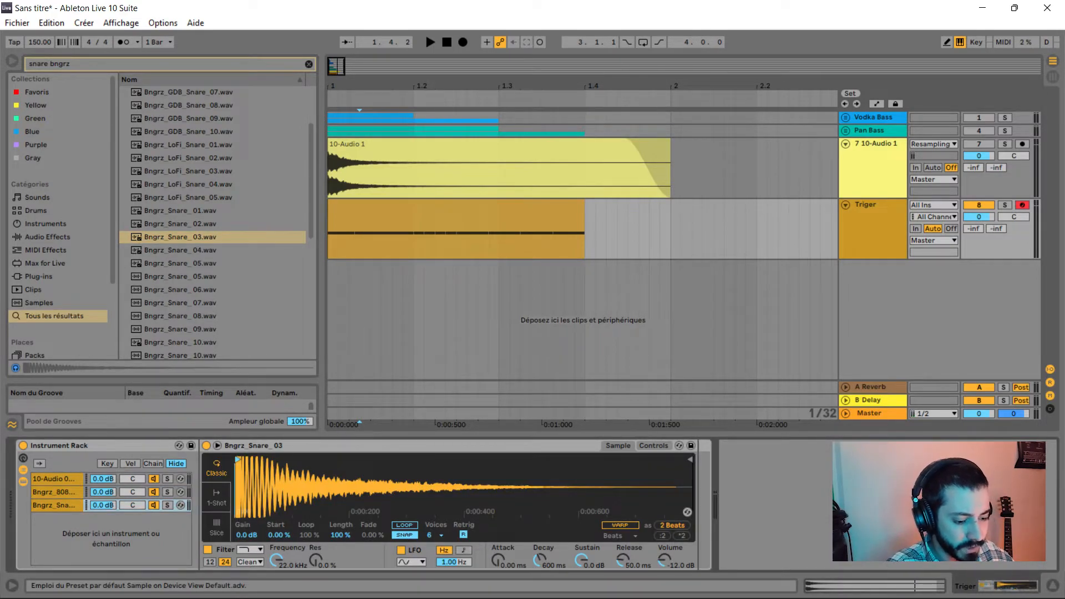
Solo the snare layer, set it to 1-Shot, trim its start and end, and give it a 313 ms fade-out.
left_click_drag(238, 460, 274, 460)
key("space")
key("space")
key("space")
key("space")
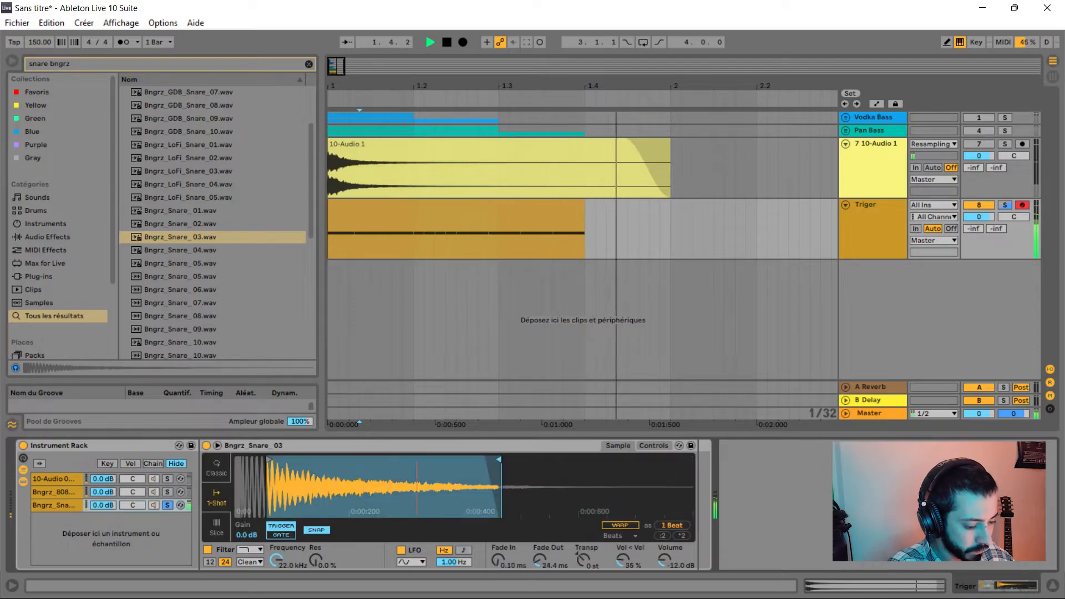
left_click_drag(498, 459, 316, 459)
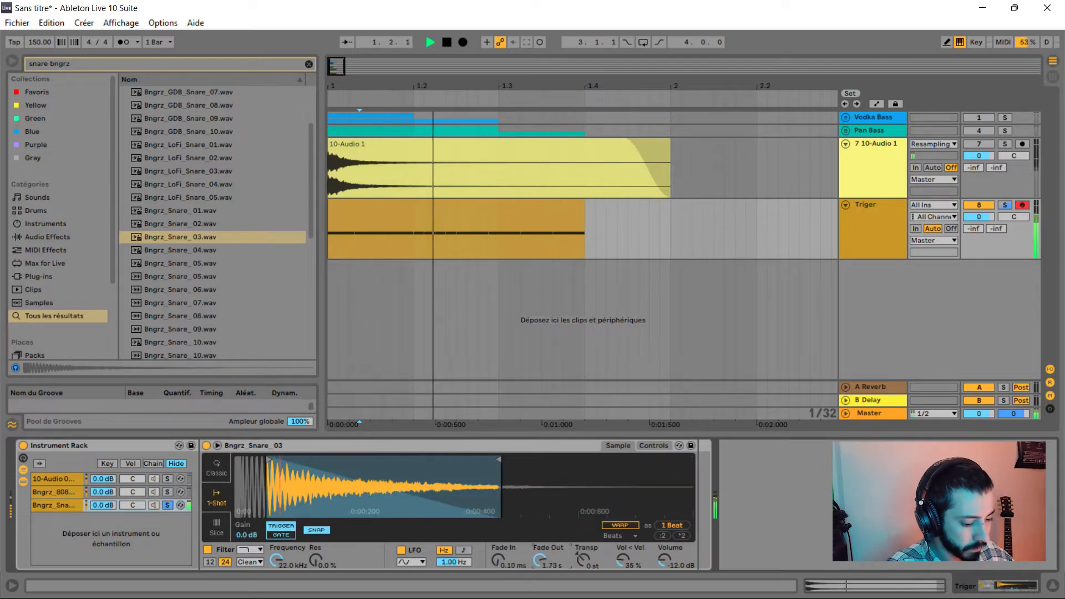
key("space")
Find Frequency Shifter among the audio effects and add it after the snare sampler.
left_click(48, 236)
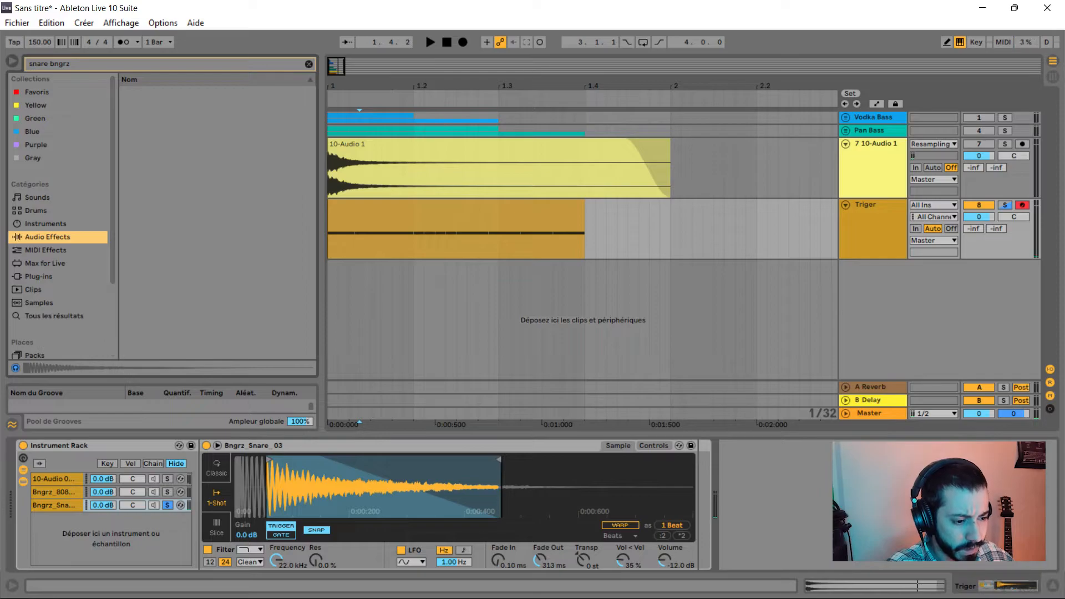
key("ctrl+f")
type("fre")
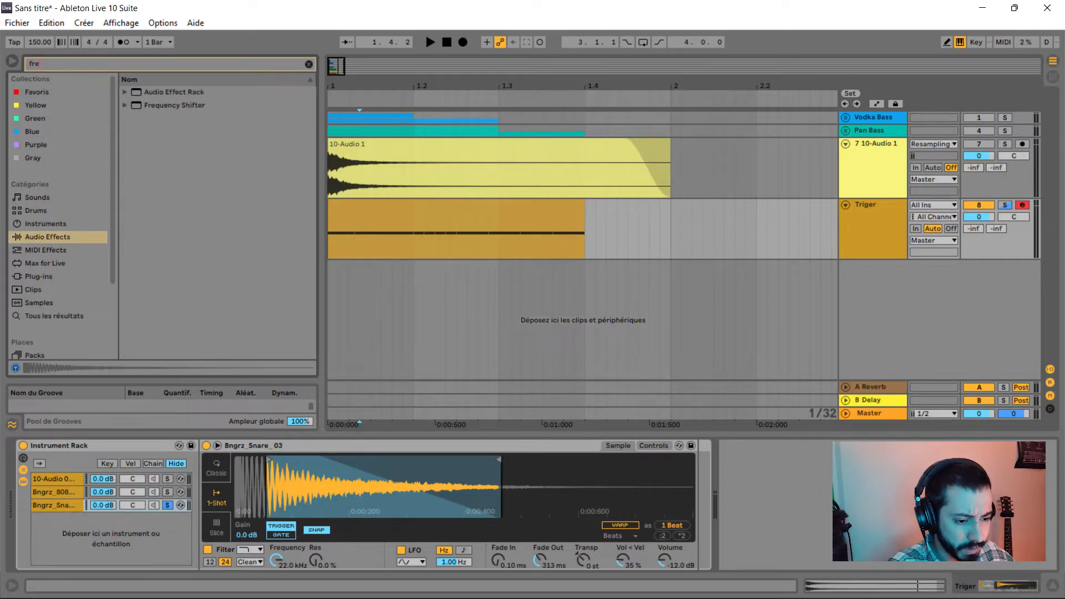
key("Down")
key("Down")
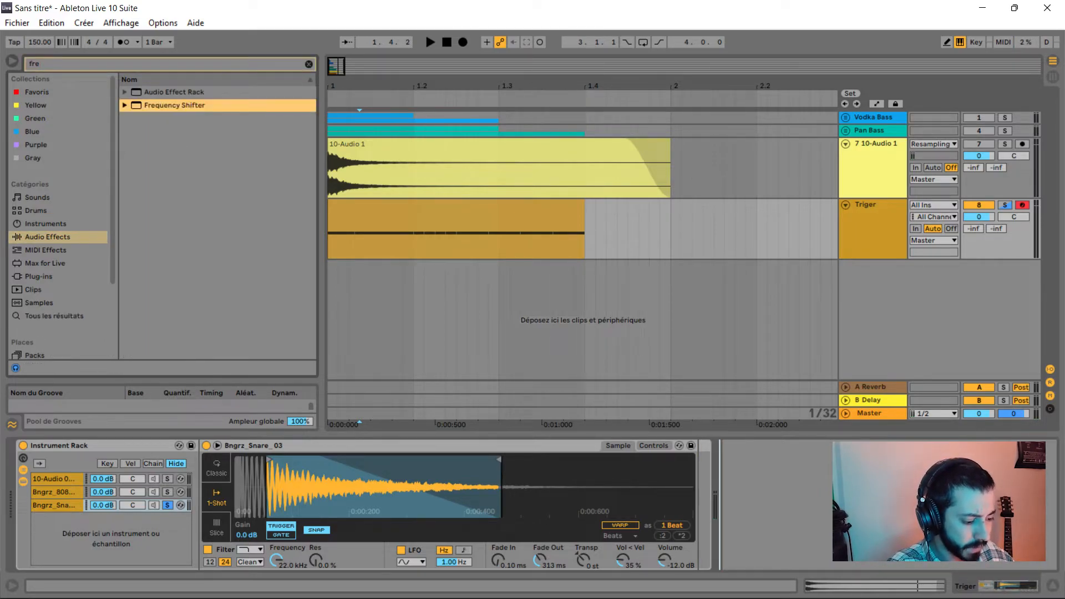
key("Return")
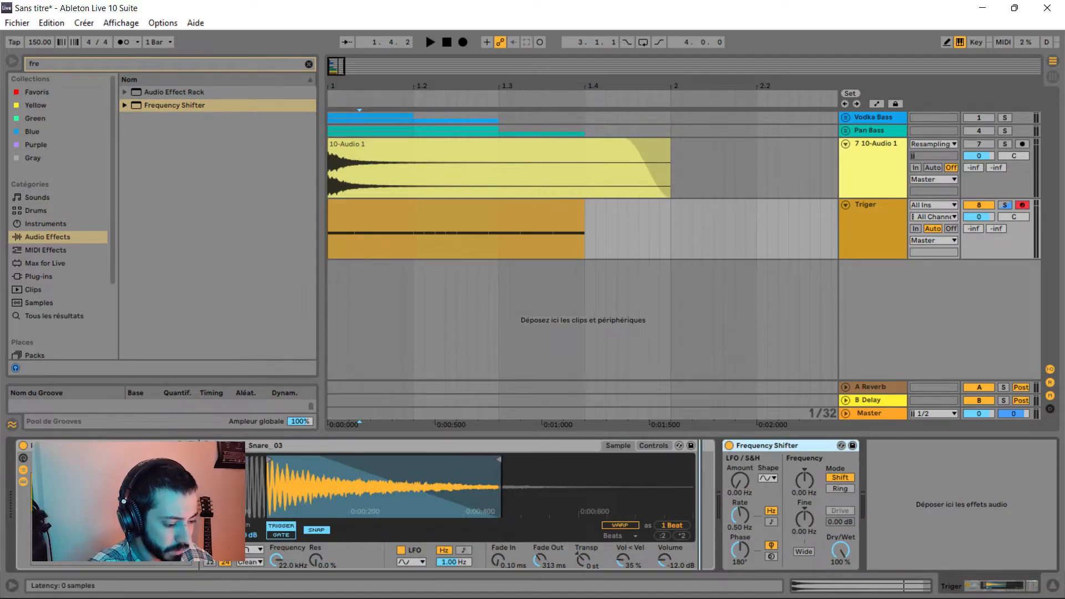
Add a Reverb after the snare chain's Frequency Shifter and play the pattern.
type("re")
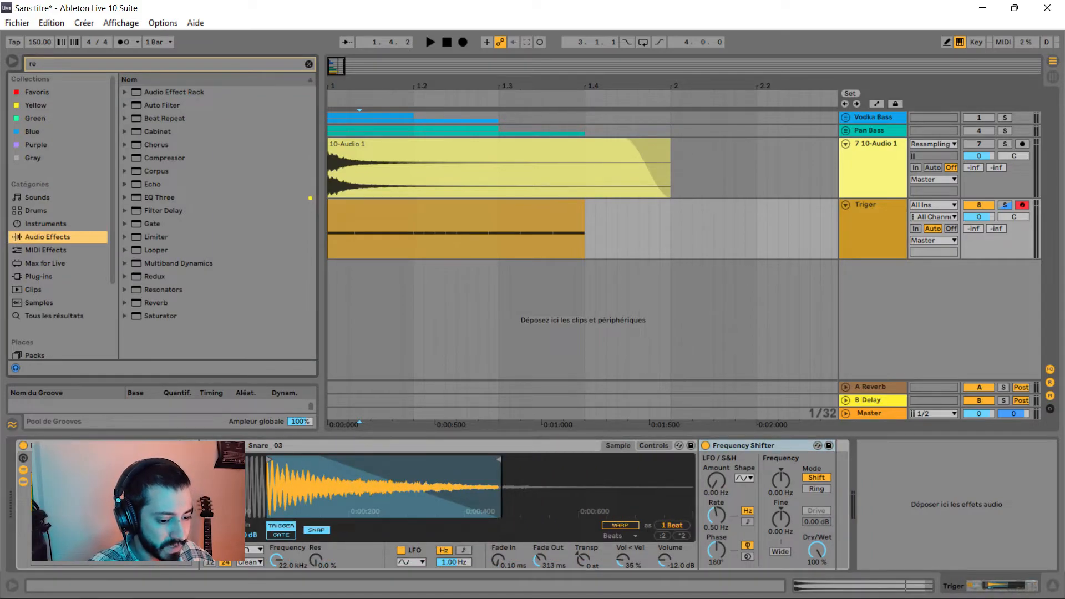
left_click(155, 302)
key("Return")
key("space")
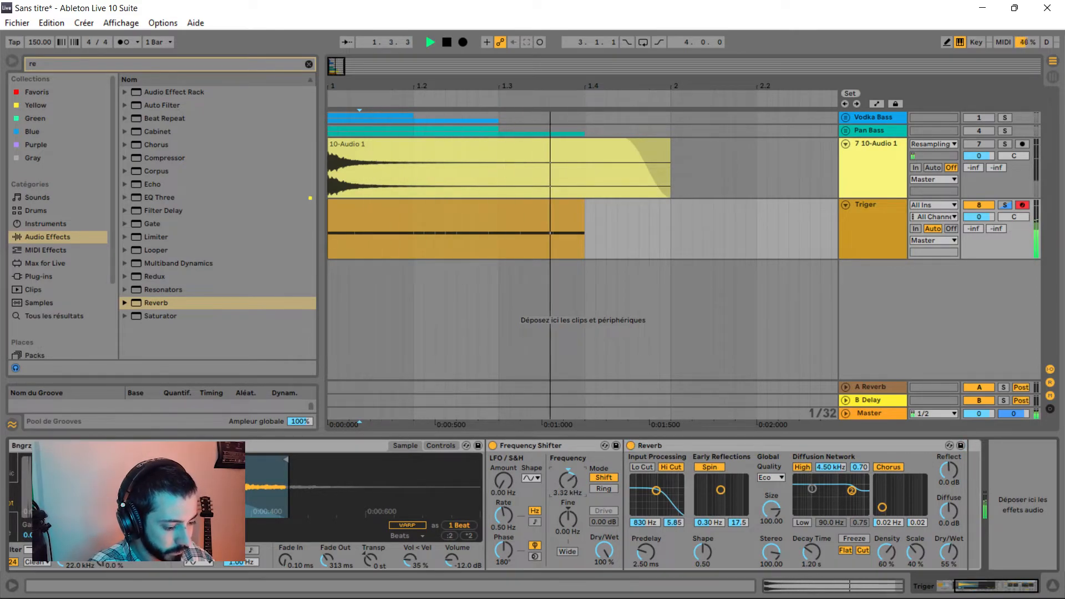
Set the Frequency Shifter to 840 Hz, fine 153 Hz and 73.8% dry/wet, and the Reverb to size 0.56 and 100% dry/wet.
key("space")
left_click_drag(771, 508, 771, 560)
key("space")
key("space")
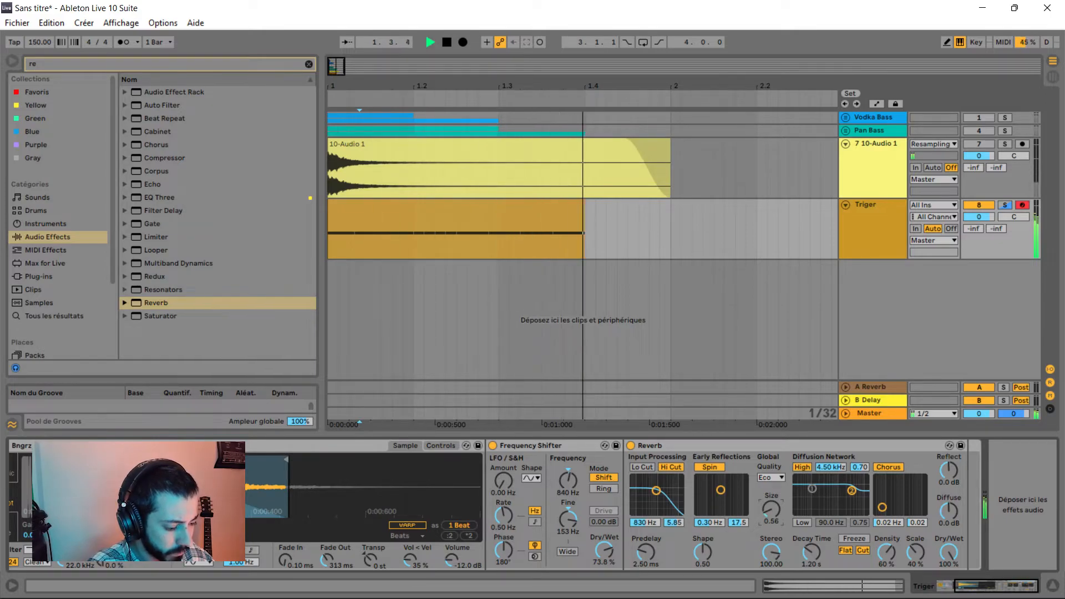
Enable the Reverb's low cut, set predelay 15.0 ms, decay 1.07 s and dry/wet 31%, and fold both snare effects.
key("space")
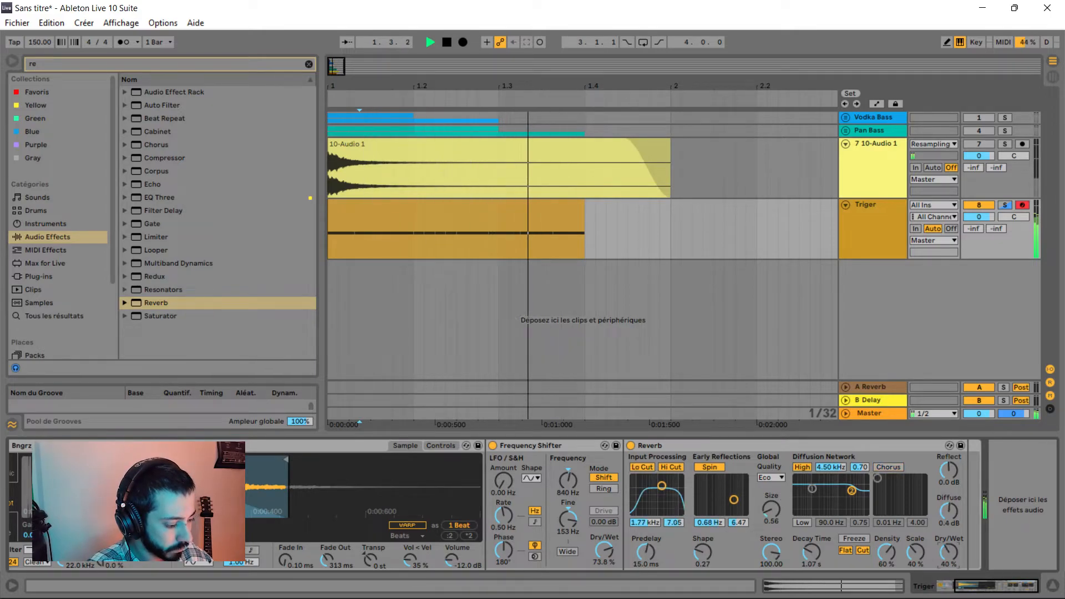
key("space")
key("space")
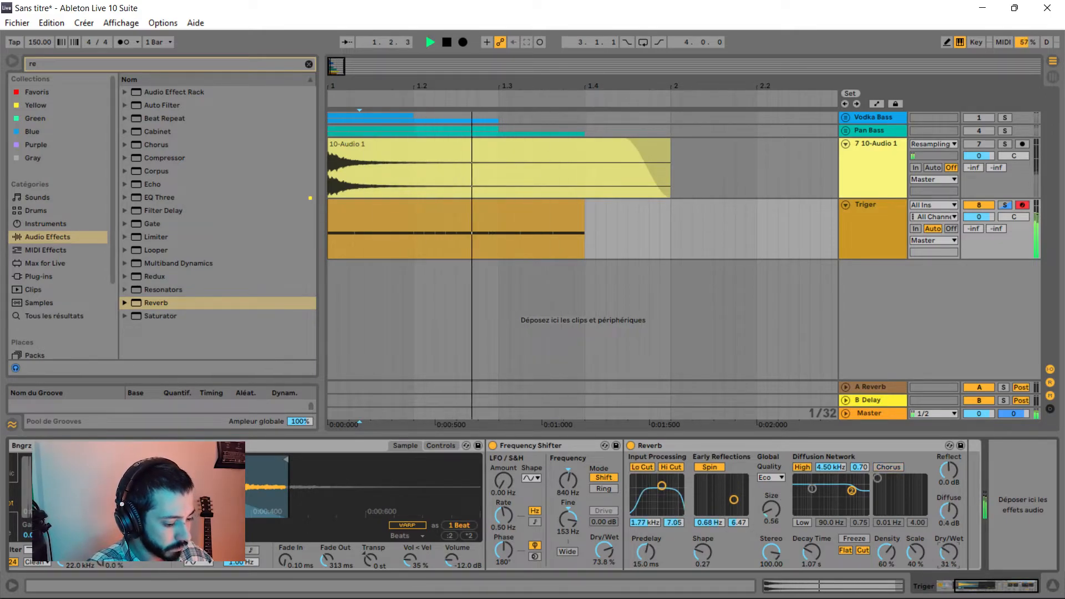
key("space")
double_click(531, 446)
double_click(531, 446)
key("space")
key("space")
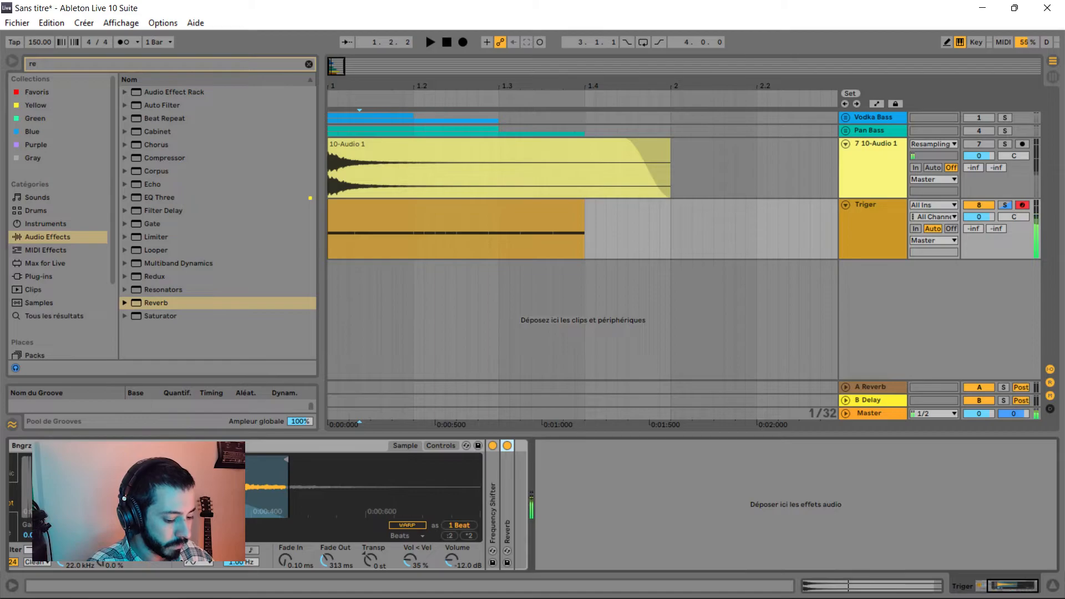
Add OTT_x64 after the snare chain's Reverb and set its depth to 35% while auditioning.
key("ctrl+f")
type("ot")
mouse_move(159, 171)
left_mouse_down()
mouse_move(520, 499)
mouse_move(501, 499)
mouse_move(517, 500)
left_mouse_up()
key("space")
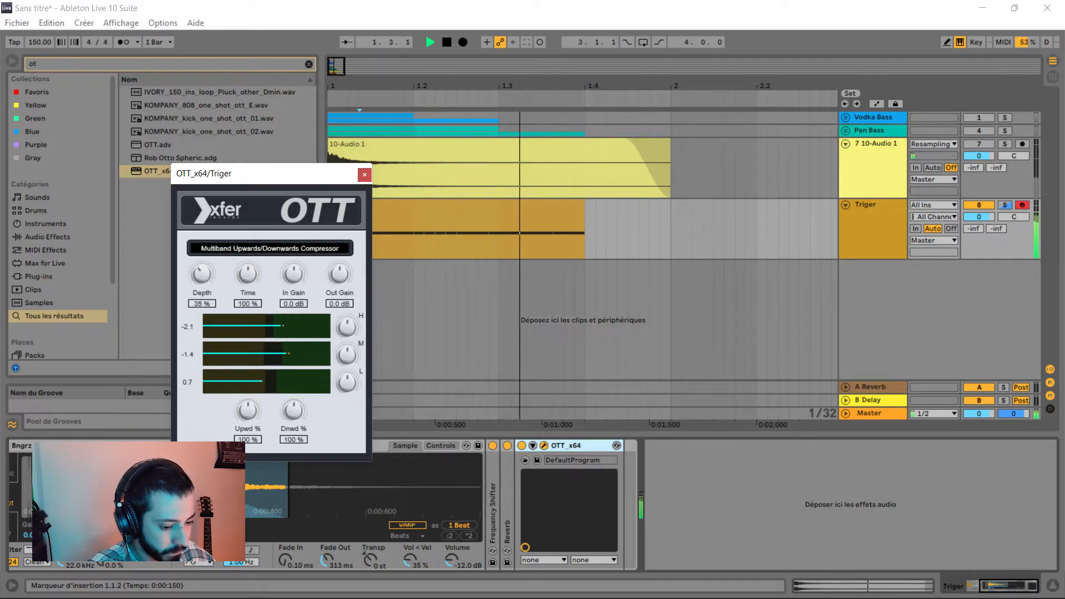
key("space")
key("space")
Add an EQ Eight after OTT_x64 in the snare chain, make band 2 a low cut and raise its cutoff above 200 Hz.
key("ctrl+f")
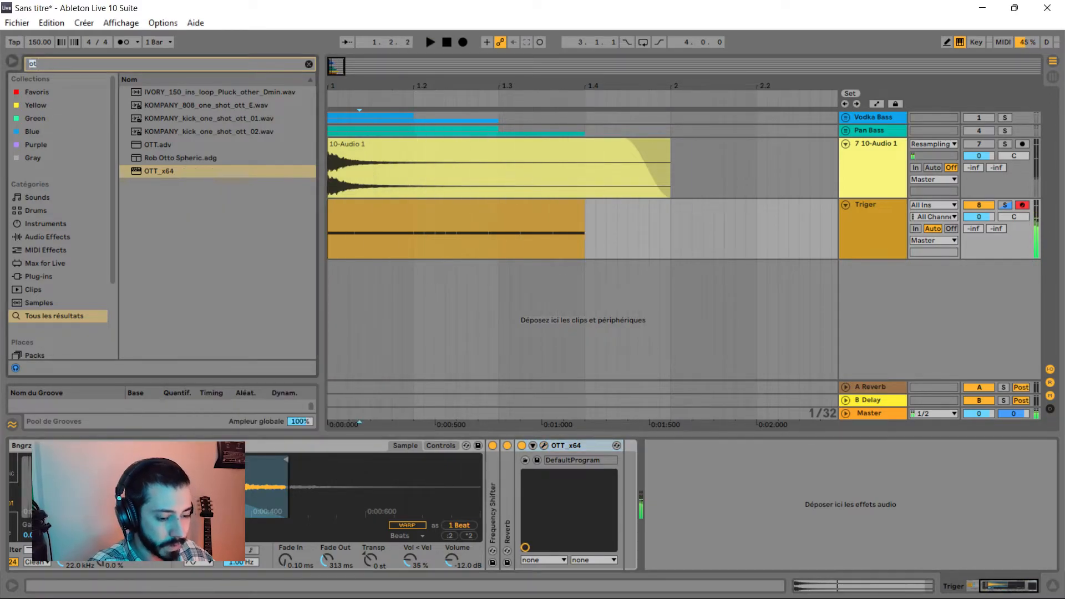
type("eq")
key("Down")
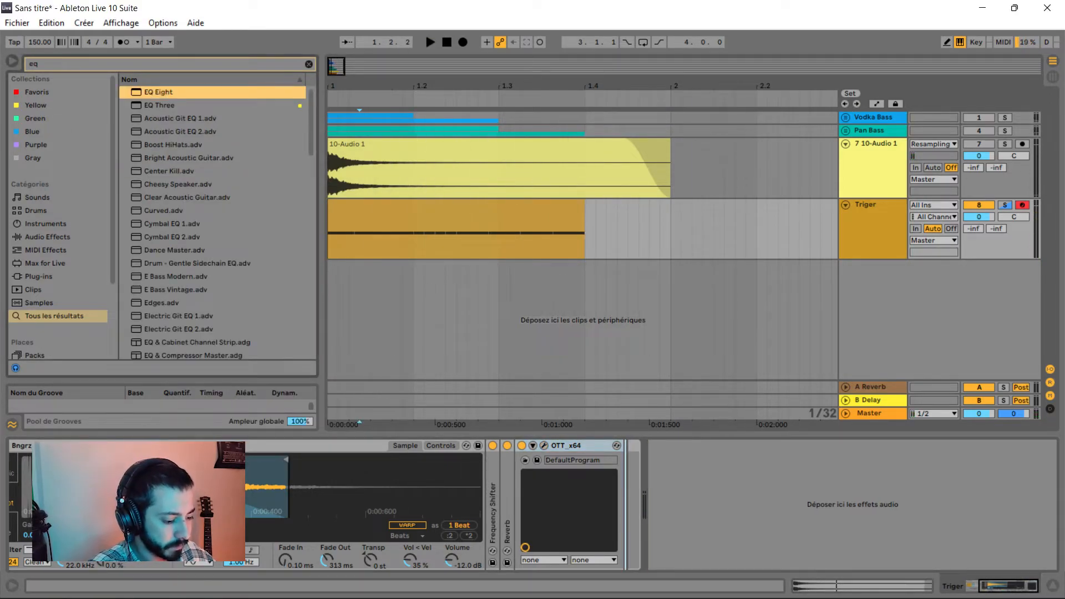
key("Return")
left_click(709, 479)
key("space")
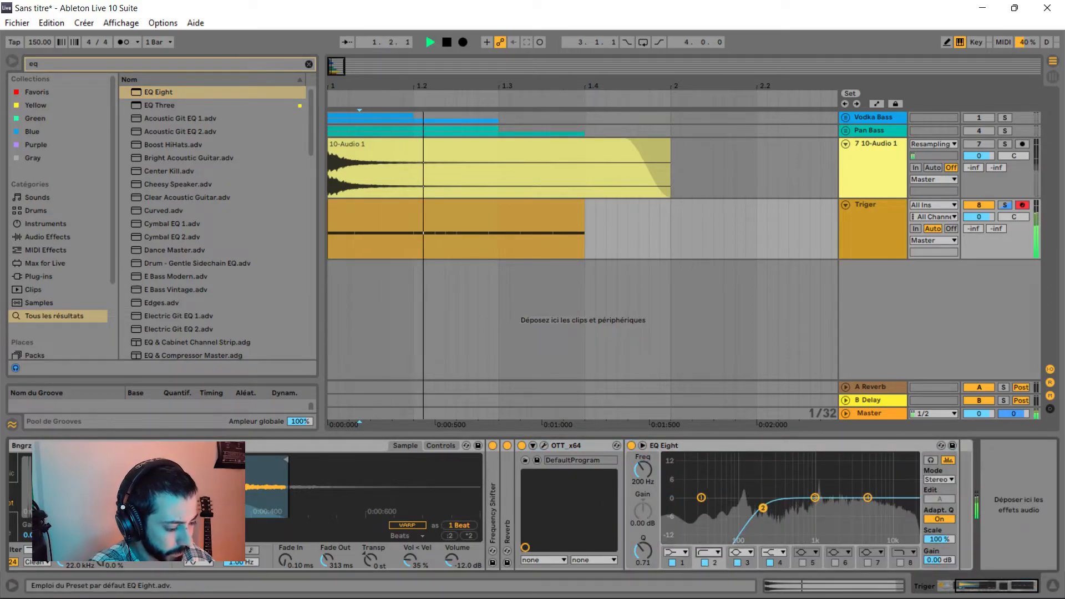
key("space")
key("space")
left_click_drag(763, 506, 792, 496)
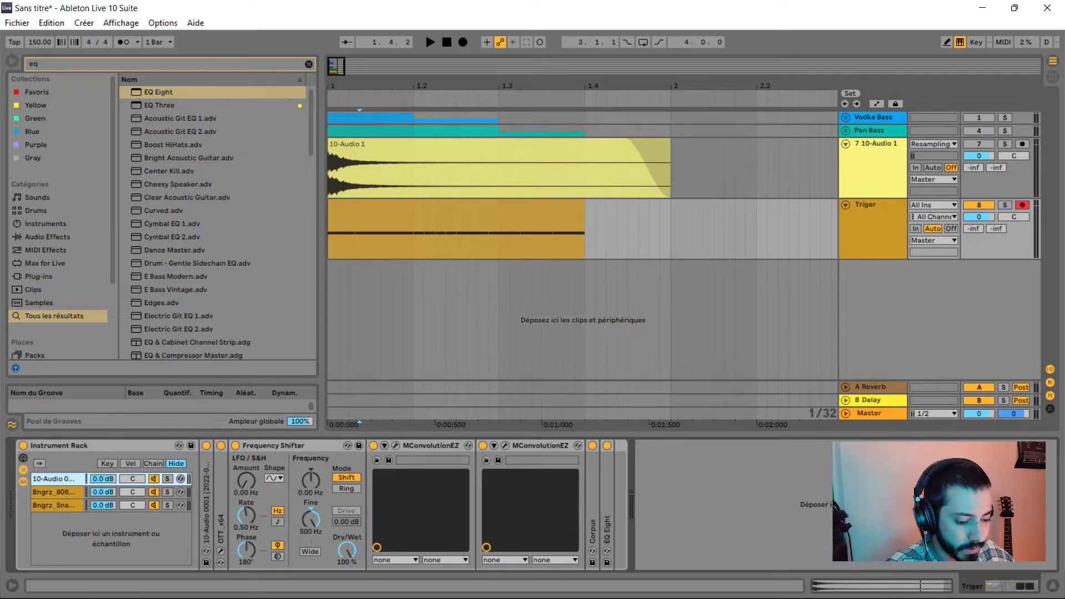
Solo the 10-Audio, Bngrz_808 and snare chains in turn and audition the isolated layers.
left_click(167, 478)
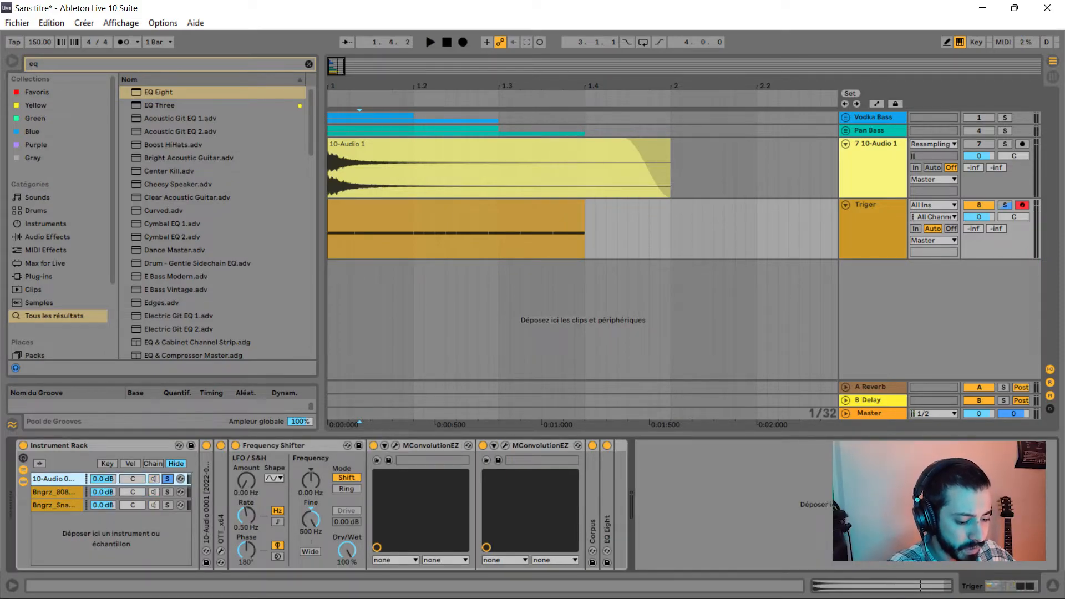
double_click(206, 502)
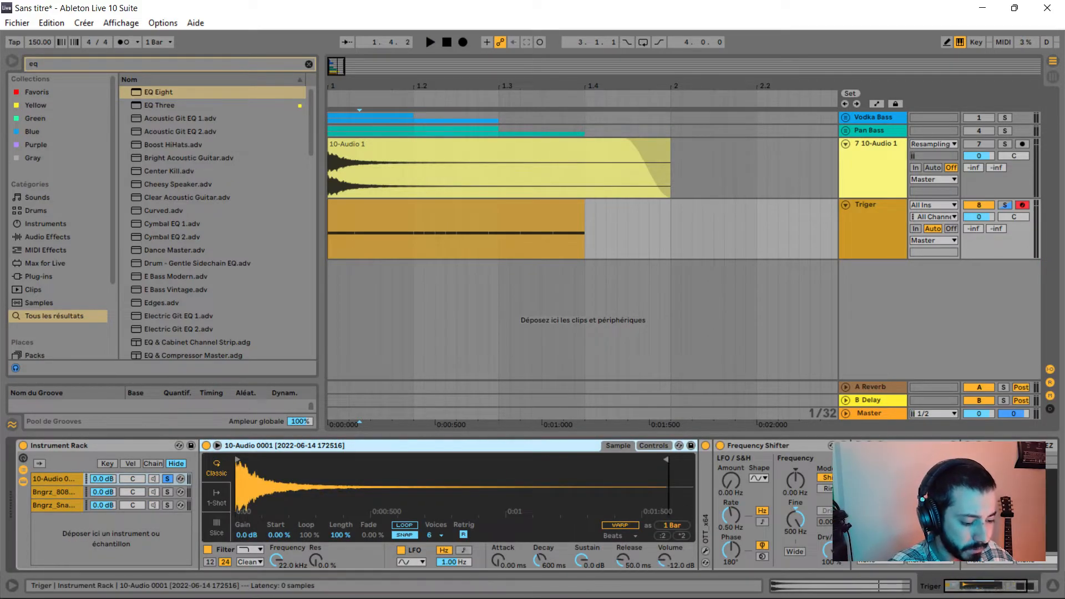
left_click(167, 492)
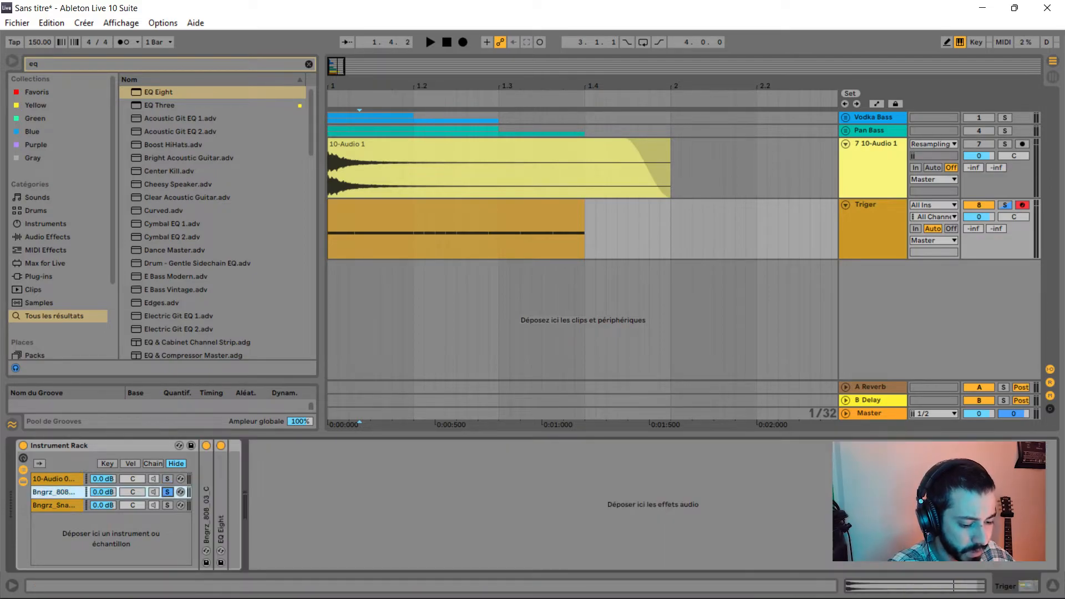
left_click(168, 505)
key("space")
left_click(168, 478)
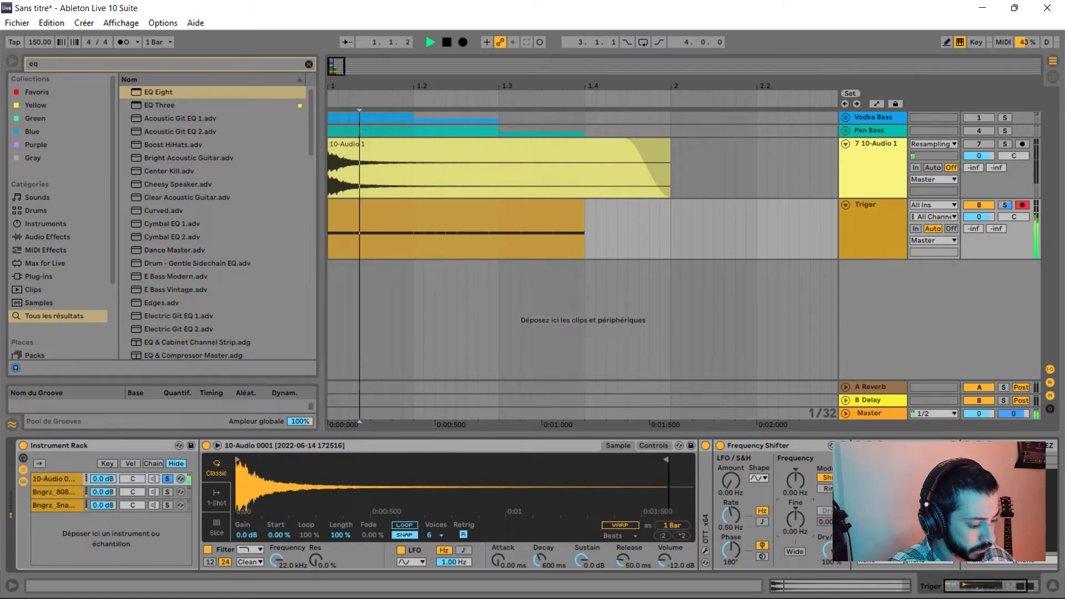
Solo all three chains of the Instrument Rack and audition the layers together.
key("space")
key("space")
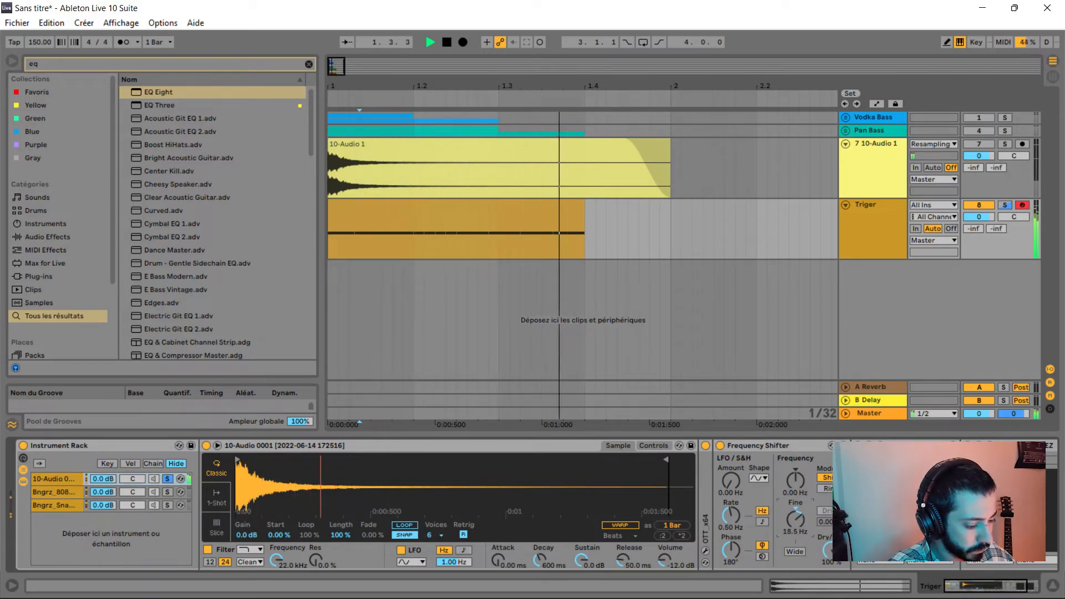
left_click(57, 491)
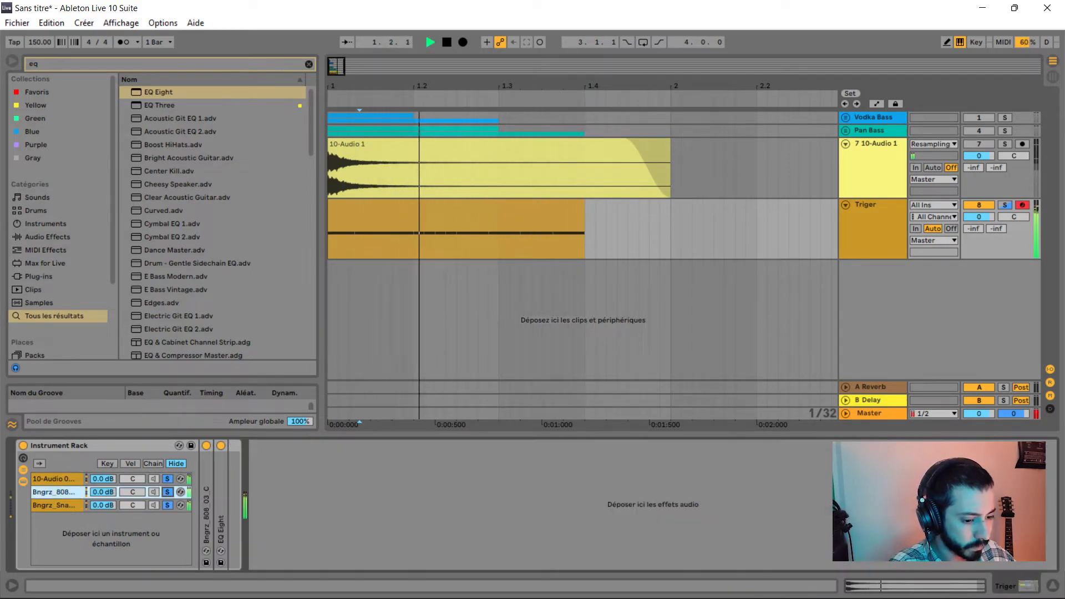
Lower the snare chain's Reverb dry/wet to 22% while auditioning the layers.
left_click(54, 505)
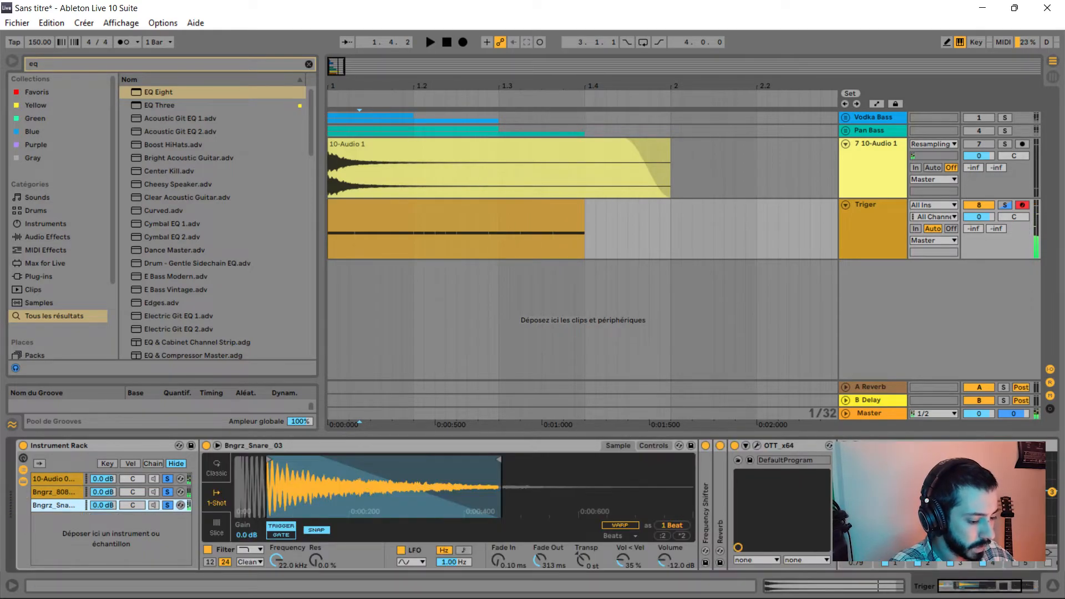
double_click(254, 445)
double_click(235, 516)
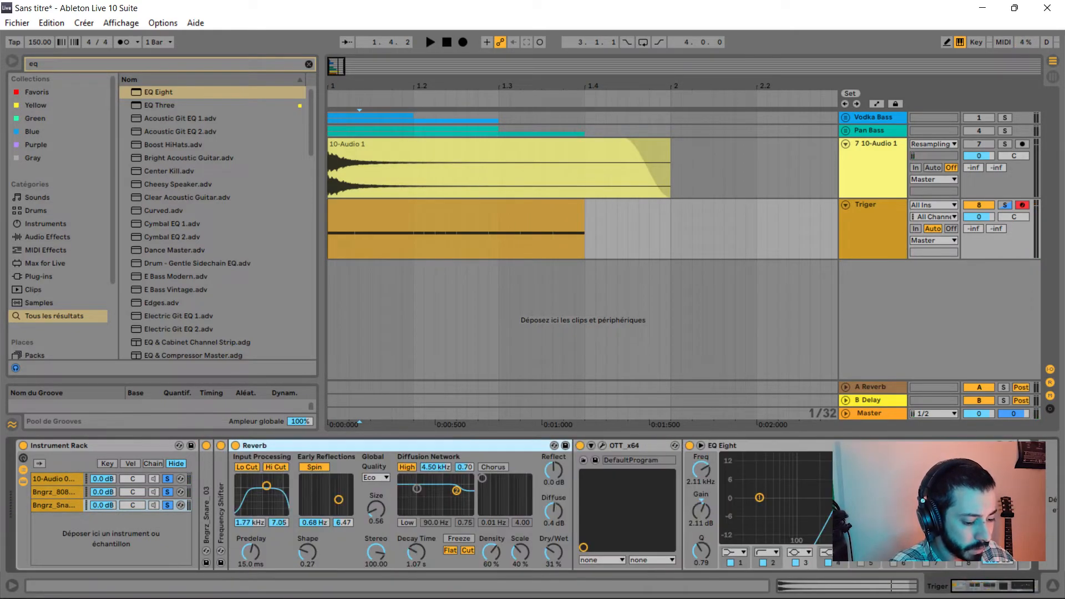
left_click(553, 553)
key("space")
mouse_move(553, 552)
left_mouse_down()
mouse_move(553, 574)
mouse_move(553, 538)
mouse_move(553, 555)
left_mouse_up()
key("space")
key("space")
key("space")
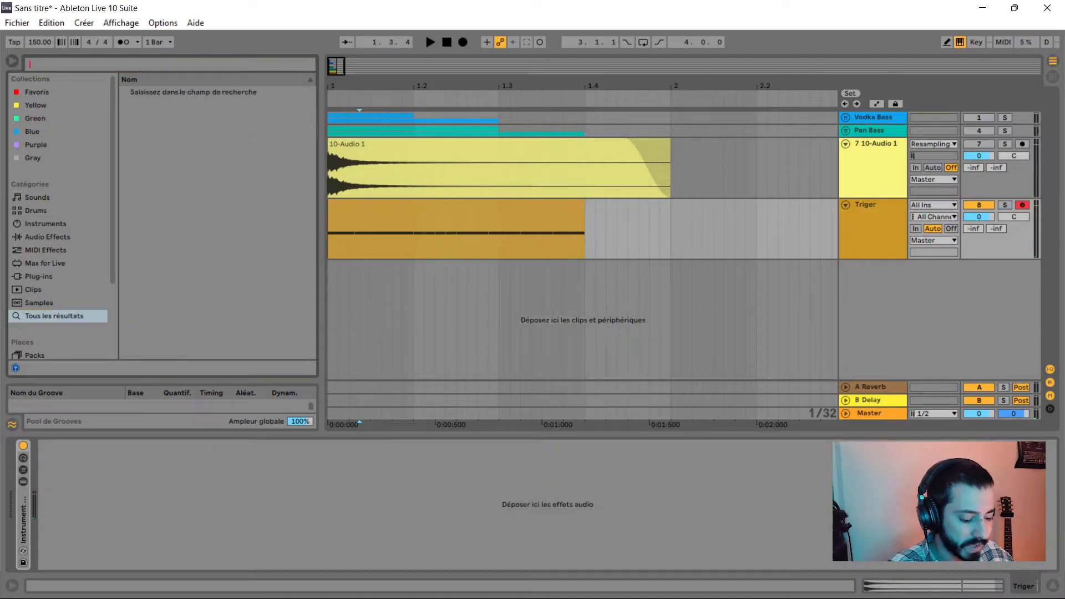
Search for "bngrz", load Bngrz Disto Chain.adg after the Instrument Rack, audition it and close the OTT_x64 window.
type("bng")
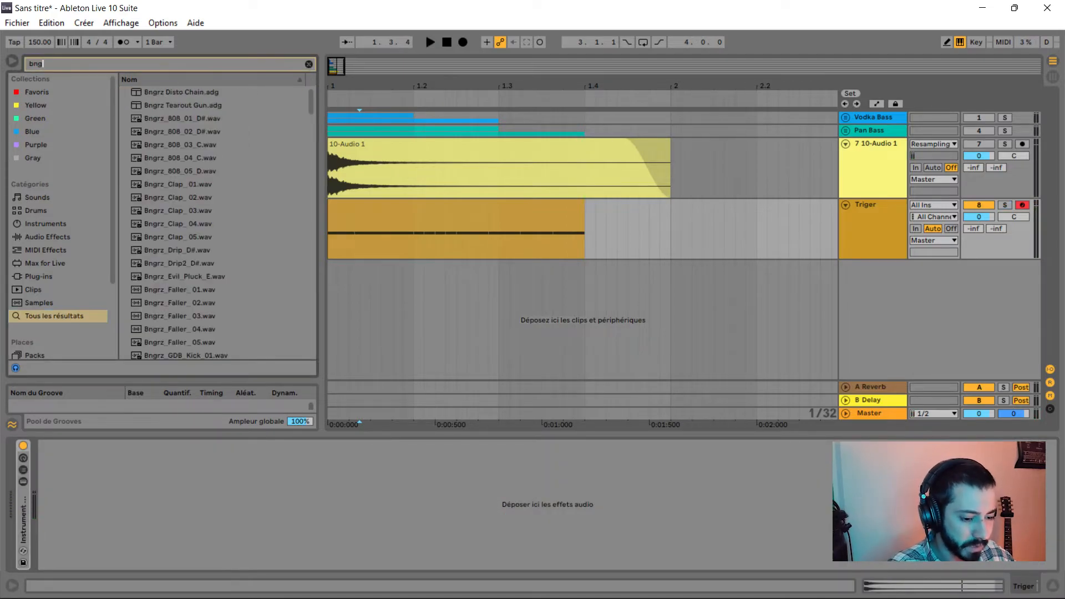
key("Down")
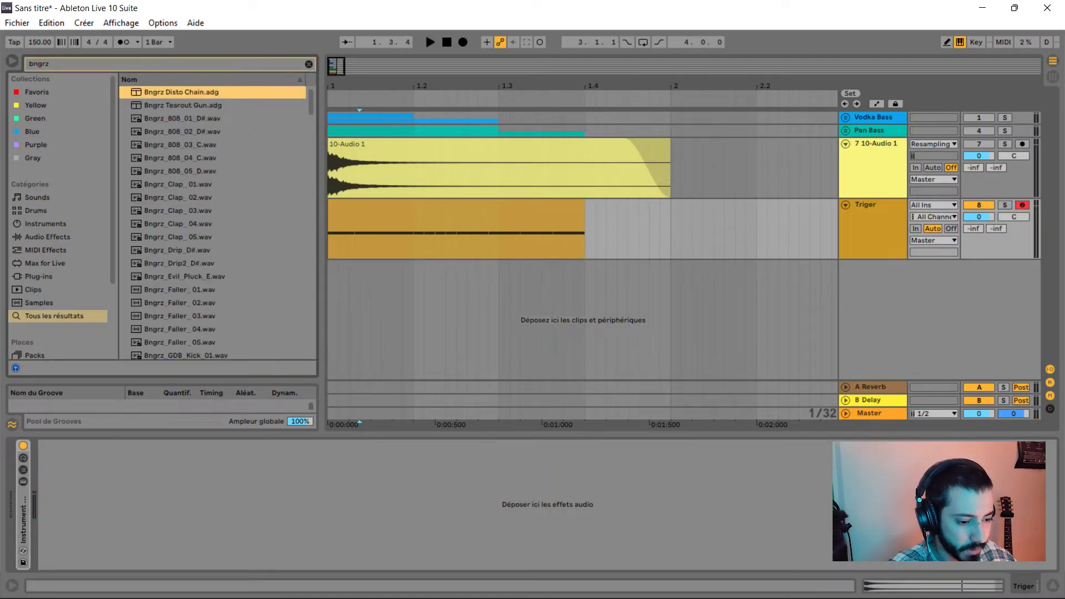
key("Return")
key("space")
left_click(375, 218)
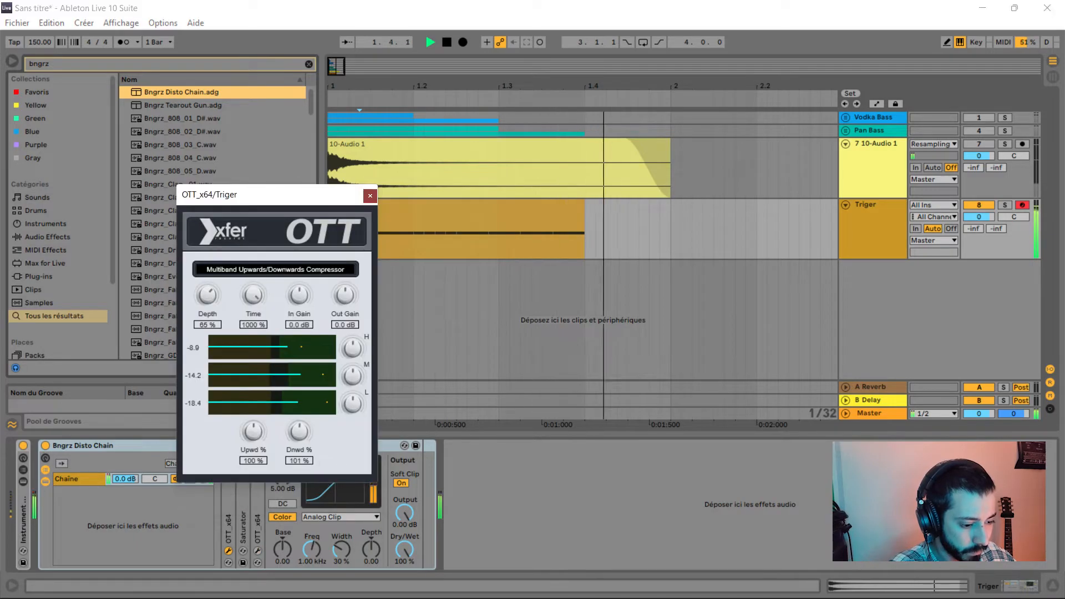
left_click(370, 196)
Transpose the snare chain's Bngrz_Snare_03 sample up 12 semitones while auditioning.
double_click(23, 518)
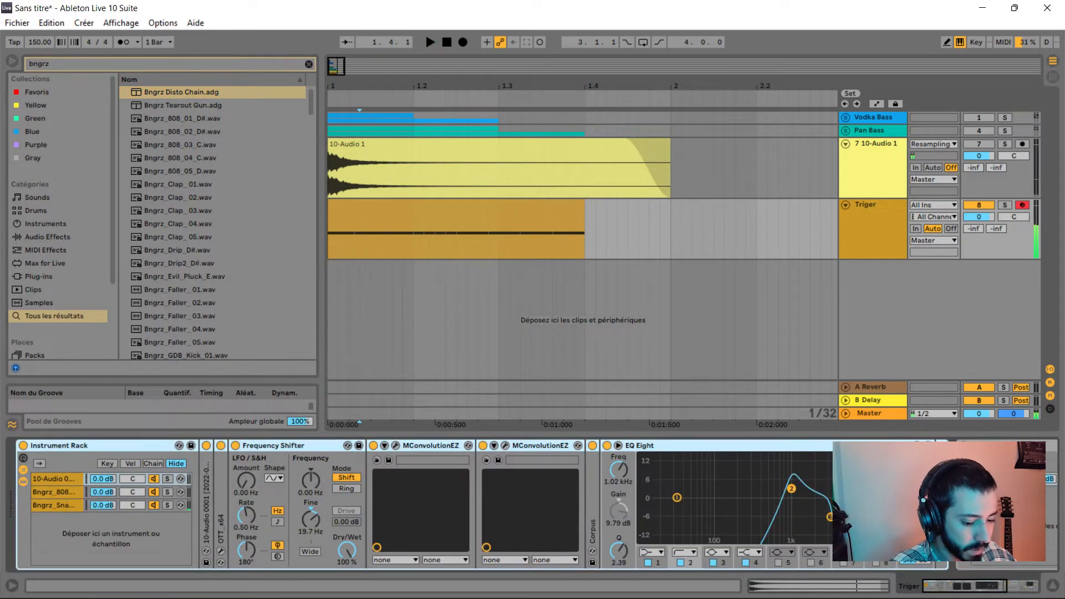
left_click(54, 505)
key("space")
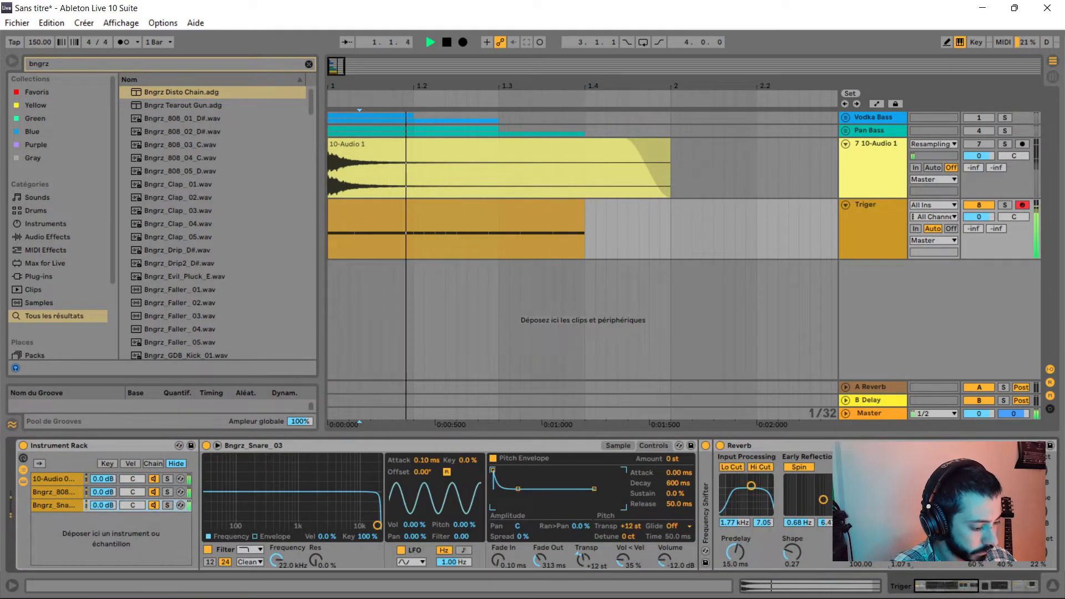
key("space")
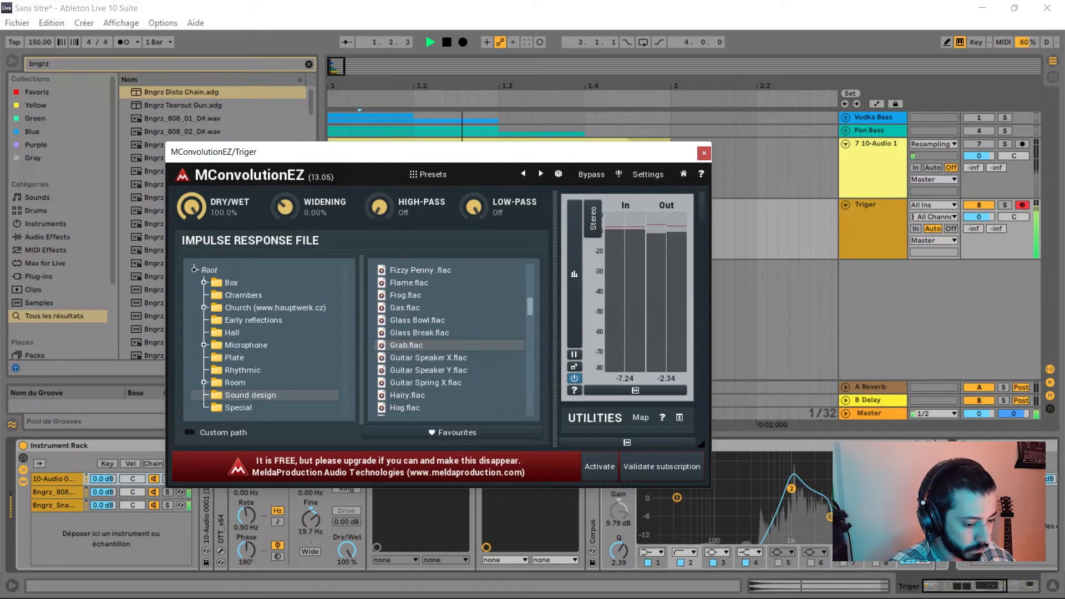
Try other Sound design impulse responses in the 10-Audio chain's MConvolutionEZ, including Guitar Speaker X, Guitar Spring X, Alkaline, Alloy and Back Wash.
left_click(428, 358)
left_click(426, 383)
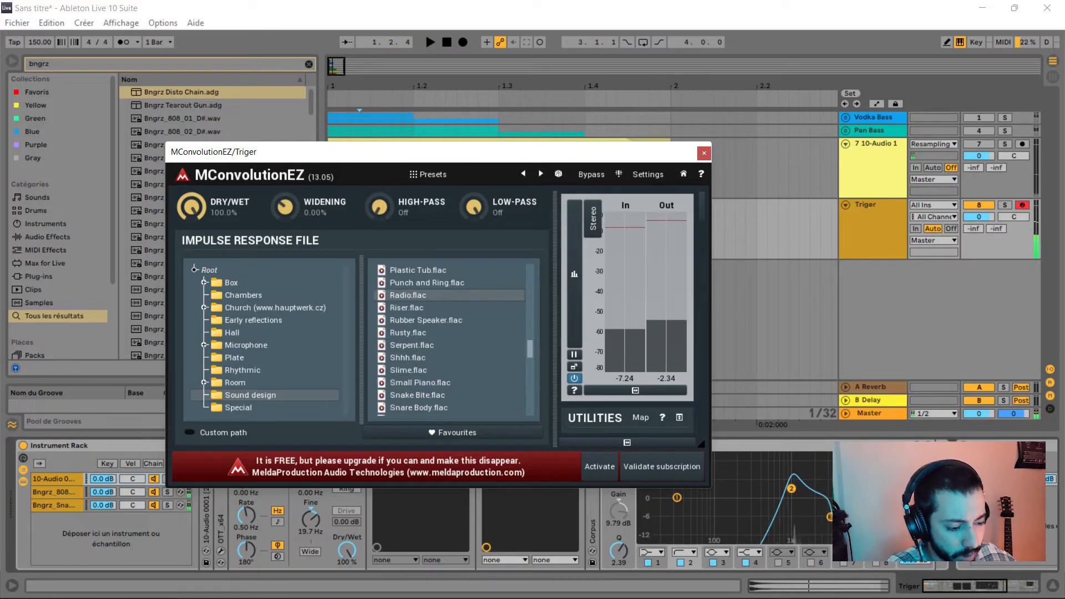
scroll(454, 338, "up", 8)
scroll(454, 339, "up", 8)
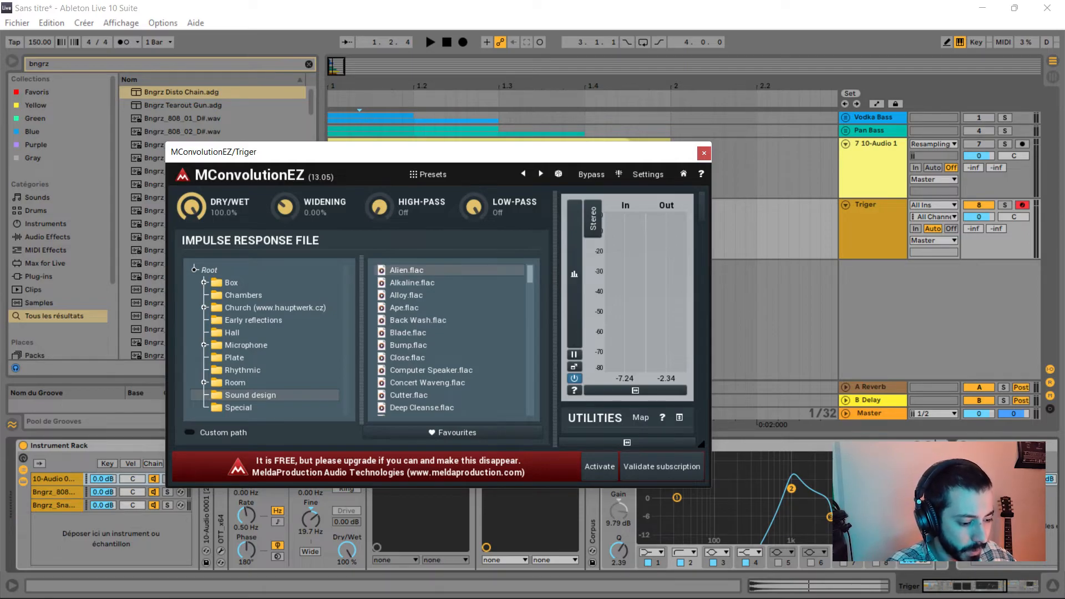
key("space")
left_click(411, 283)
left_click(406, 295)
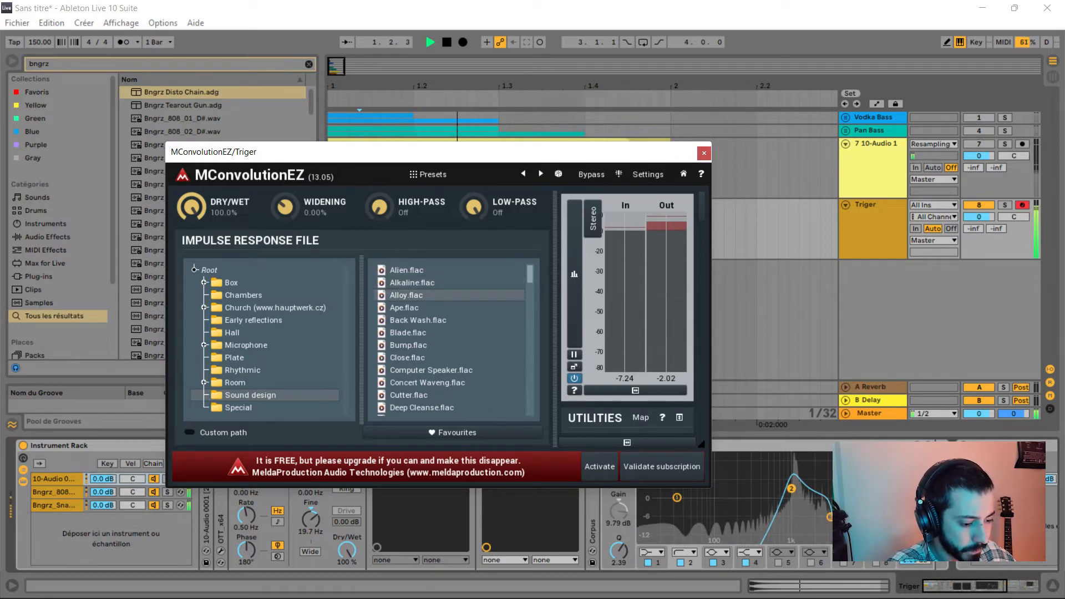
left_click(417, 320)
left_click(235, 382)
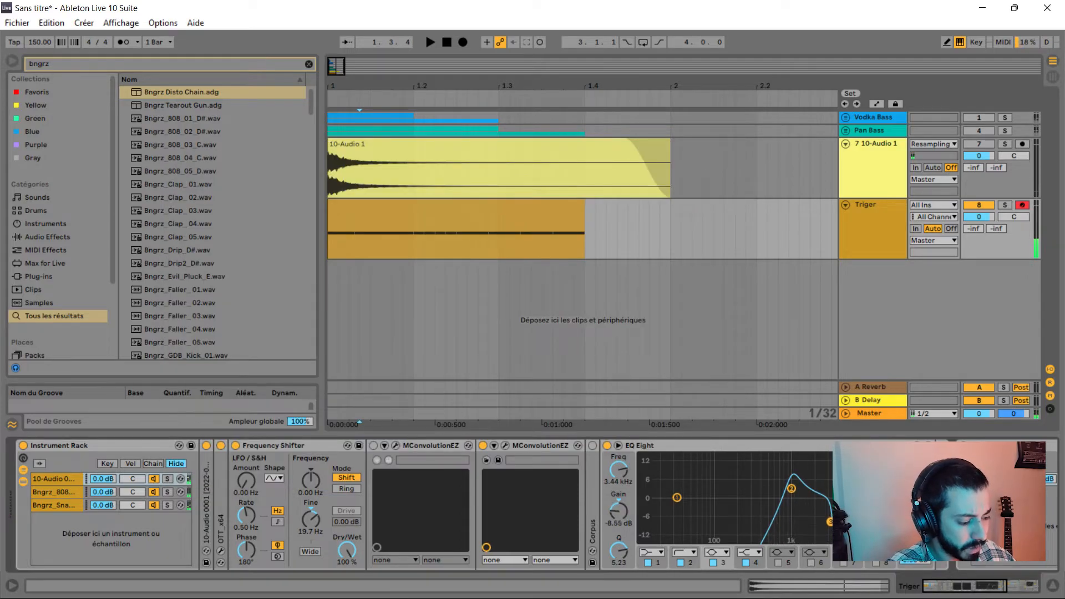
Set the high cut of the 10-Audio chain's EQ Eight to 12.4 kHz with Q 0.82 while auditioning.
key("space")
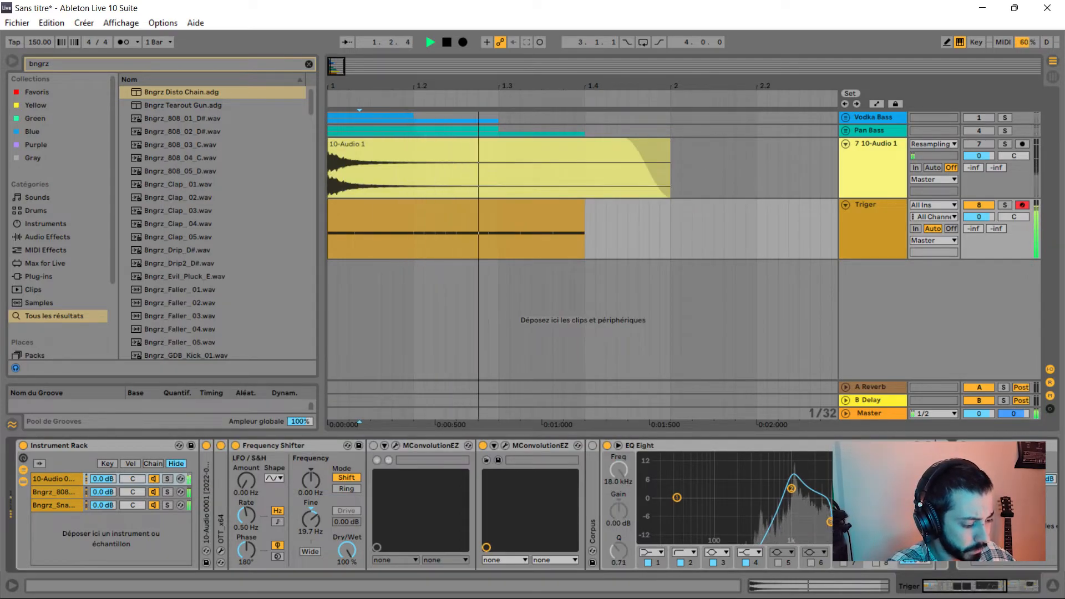
key("space")
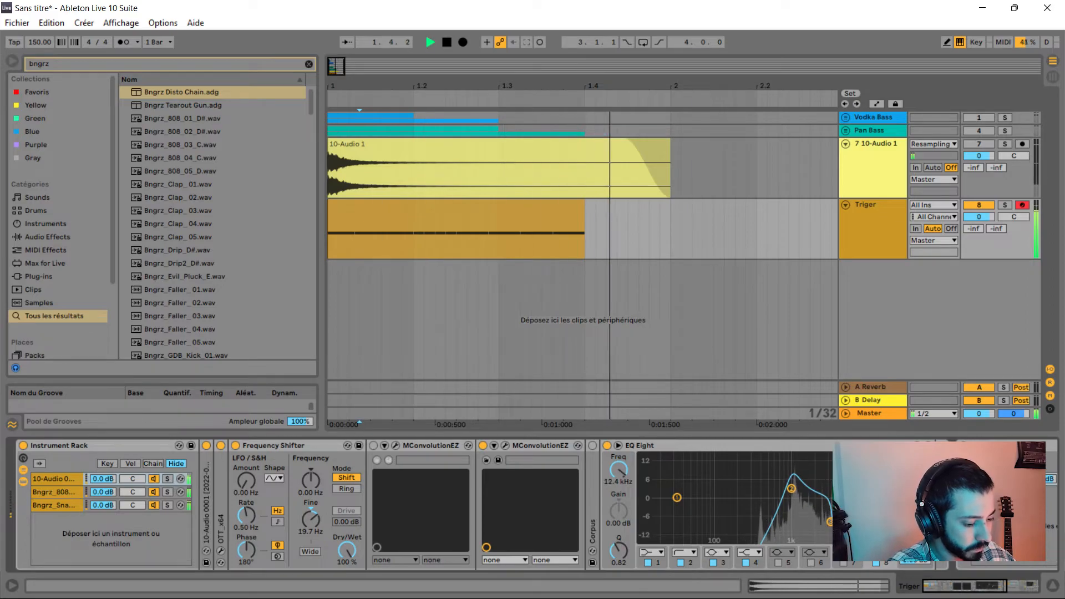
key("space")
Solo the snare chain, shorten its Reverb decay to 495 ms and set its EQ Eight high cut to 16.3 kHz.
key("space")
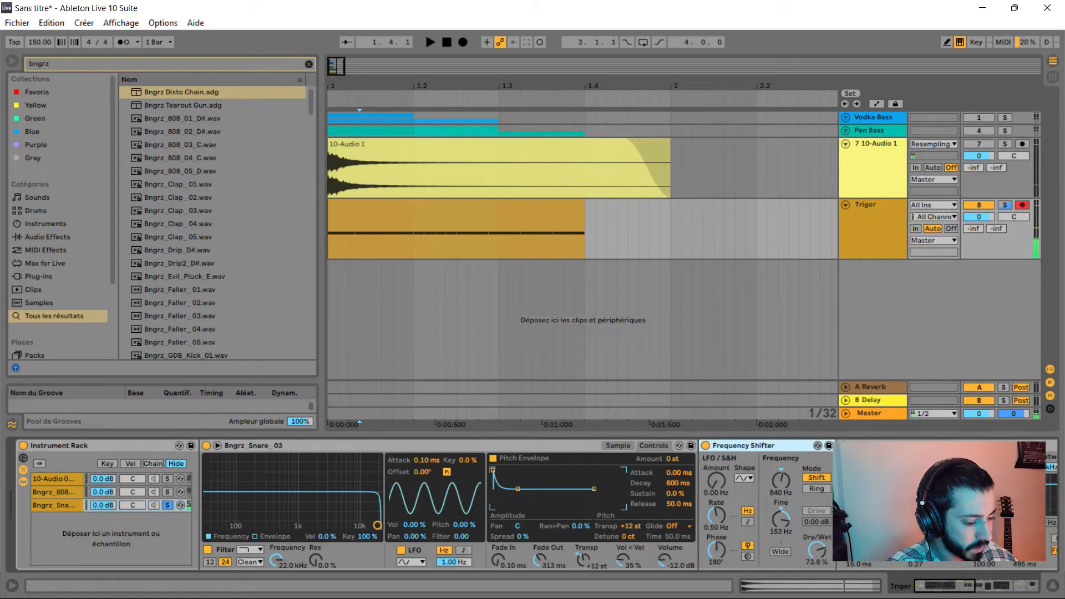
scroll(421, 505, "right", 5)
key("space")
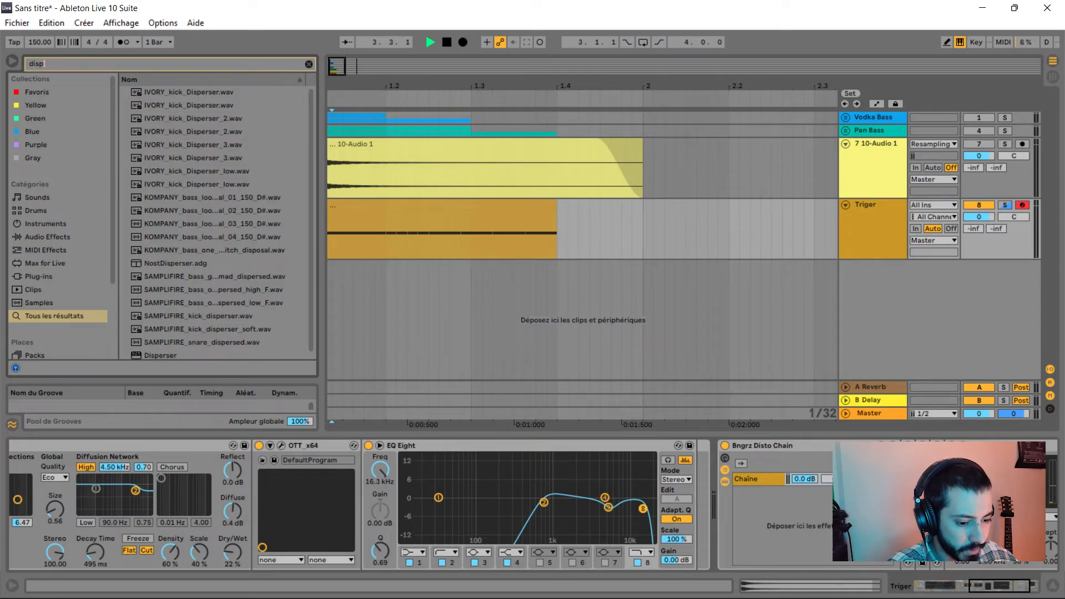
Insert Disperser between the snare chain's Reverb and OTT_x64, set its frequency to 2.55 kHz and audition the result.
scroll(216, 223, "down", 1)
left_click_drag(160, 352, 256, 493)
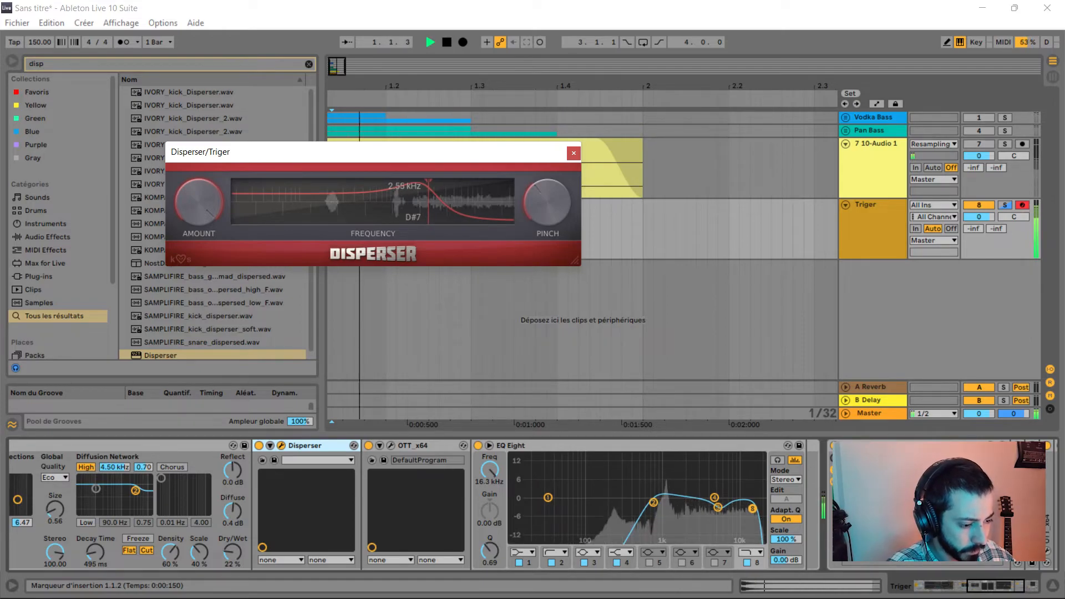
left_click(574, 153)
scroll(416, 505, "up", 5)
scroll(327, 505, "up", 5)
key("space")
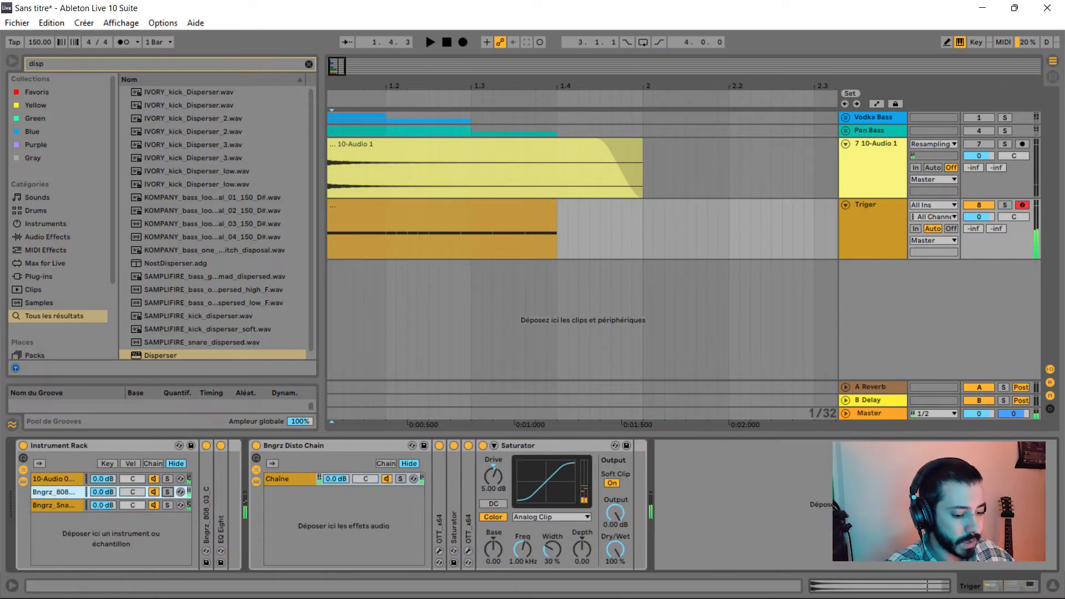
Boost band 2 of the Bngrz_808 chain's EQ Eight by 4.83 dB at 1.86 kHz with Q 4.81.
double_click(220, 529)
left_click_drag(261, 497, 419, 478)
key("space")
key("space")
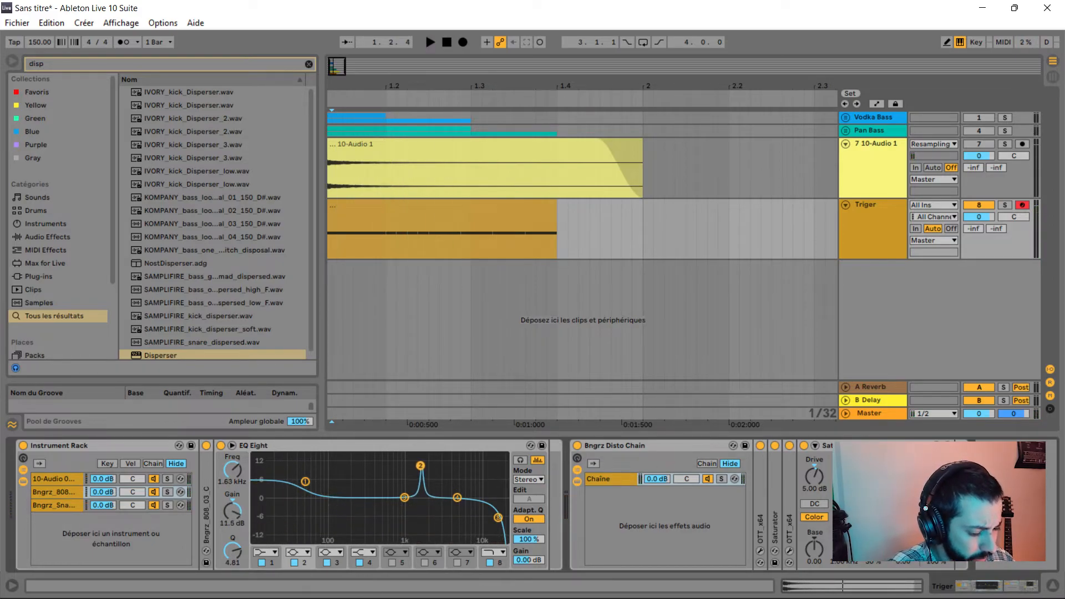
left_click_drag(421, 469, 425, 468)
key("space")
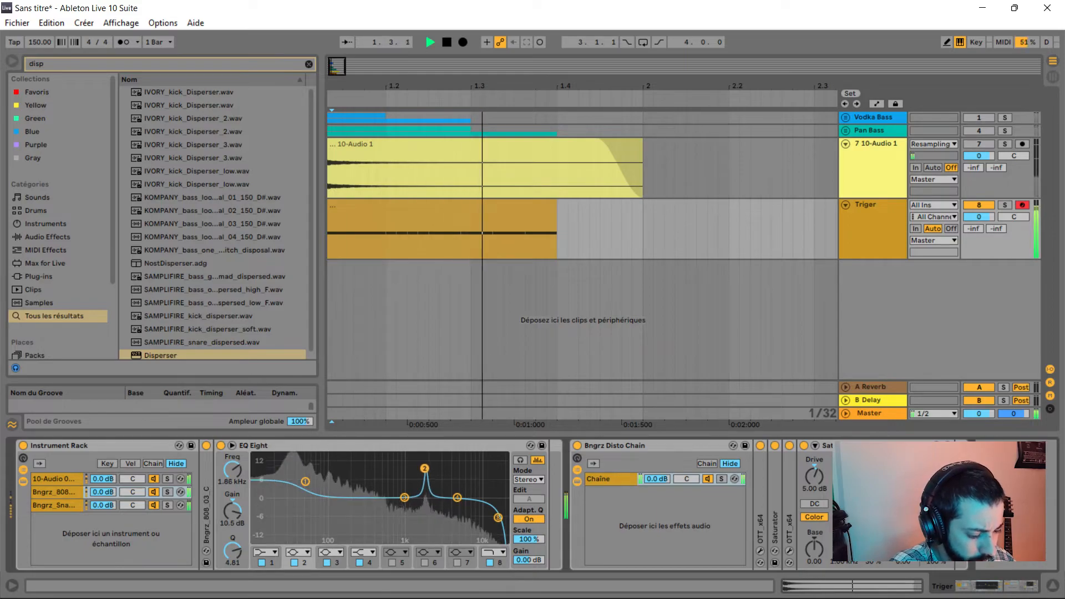
left_click_drag(424, 469, 424, 484)
key("space")
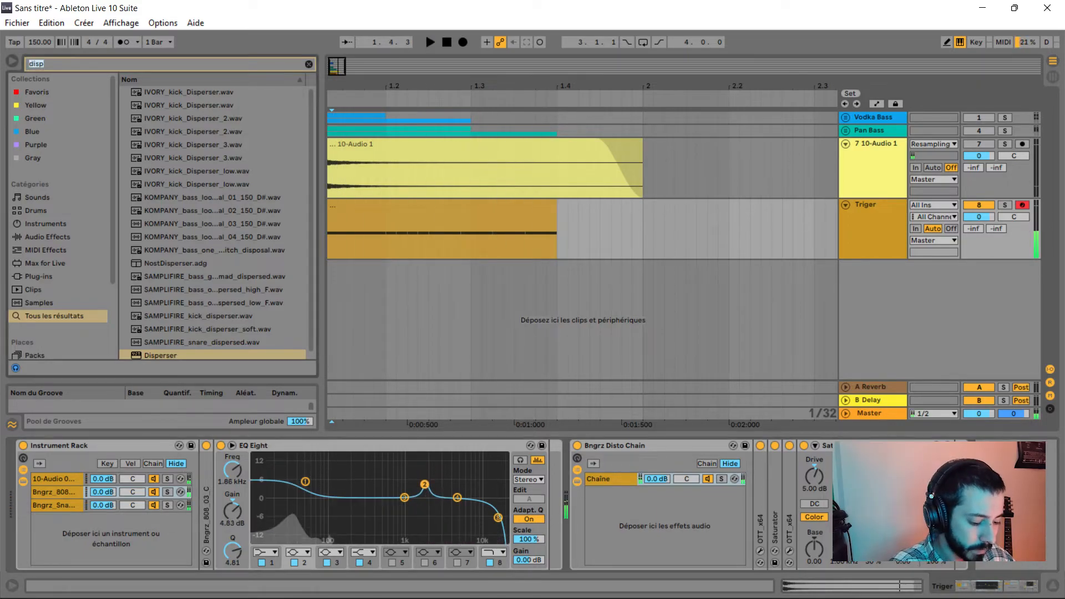
Add Erosion after the 808 chain's EQ Eight and set it to Sine mode at 640 Hz with amount 7.61.
key("ctrl+f")
type("ero")
key("Down")
key("Return")
key("space")
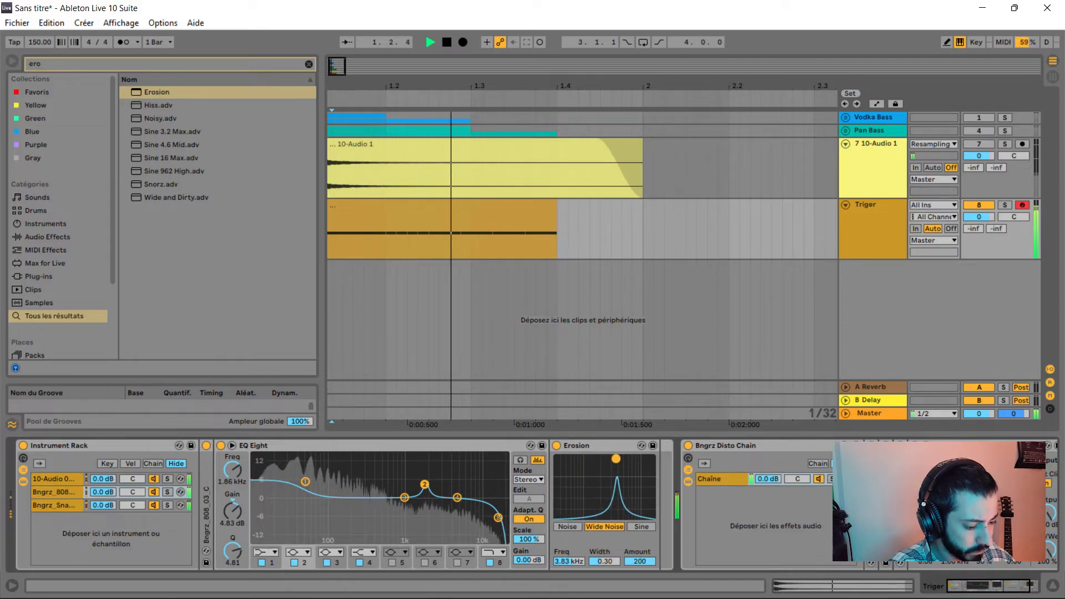
left_click_drag(610, 458, 612, 484)
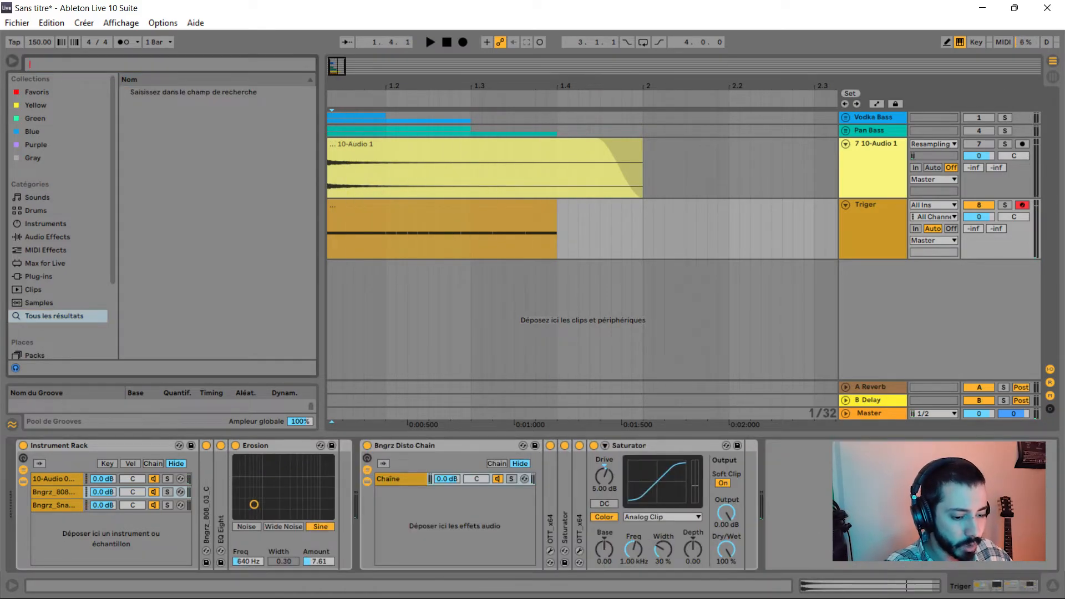
Search for "bngrz sn", preview the snare samples and place Bngrz_Snare_15.wav at the start of a new audio track.
key("Escape")
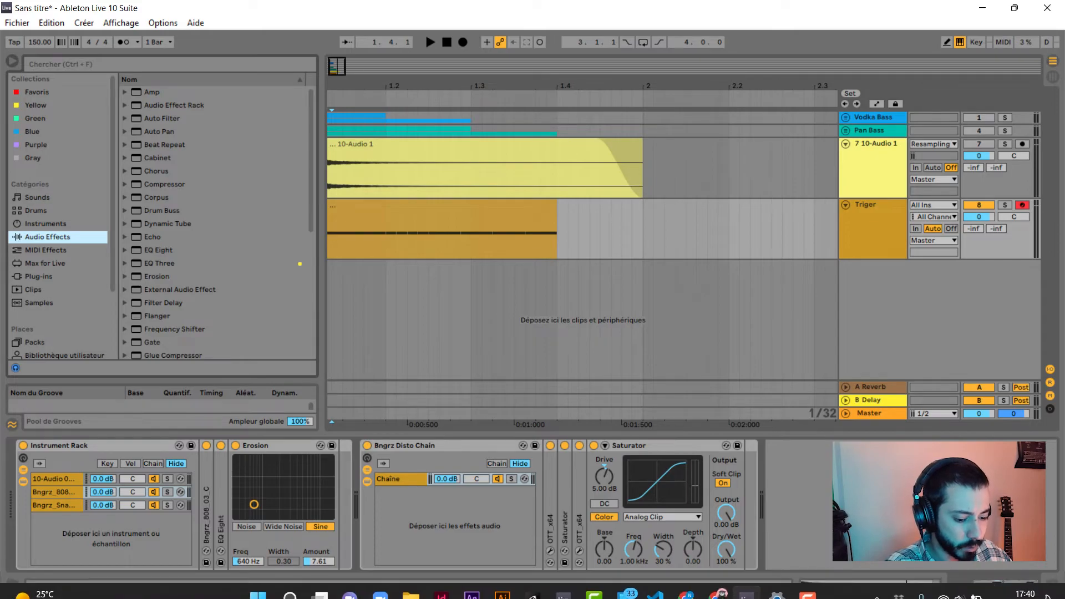
left_click(54, 491)
key("ctrl+f")
type("bngrz sn")
key("Up")
key("Up")
key("Up")
key("Up")
key("Up")
key("Up")
key("Up")
key("Up")
key("Up")
key("Up")
key("Up")
key("Up")
key("Down")
key("Down")
key("Down")
key("Down")
key("Down")
key("Down")
key("Down")
key("Down")
key("Down")
key("Down")
key("Down")
key("Down")
key("Down")
key("Down")
key("Down")
key("Down")
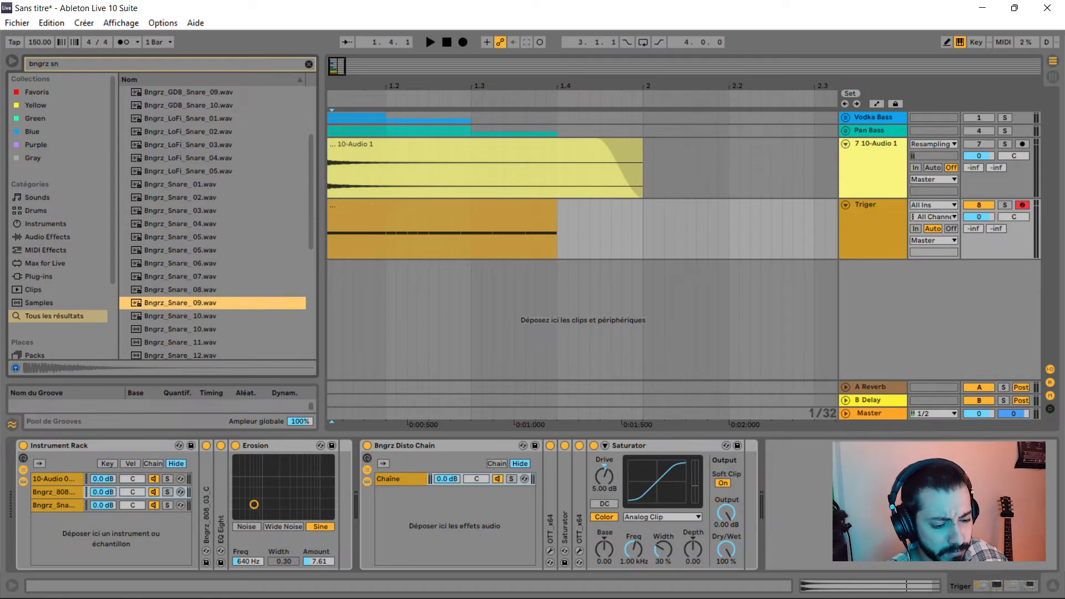
key("Down")
key("Down")
key("Down")
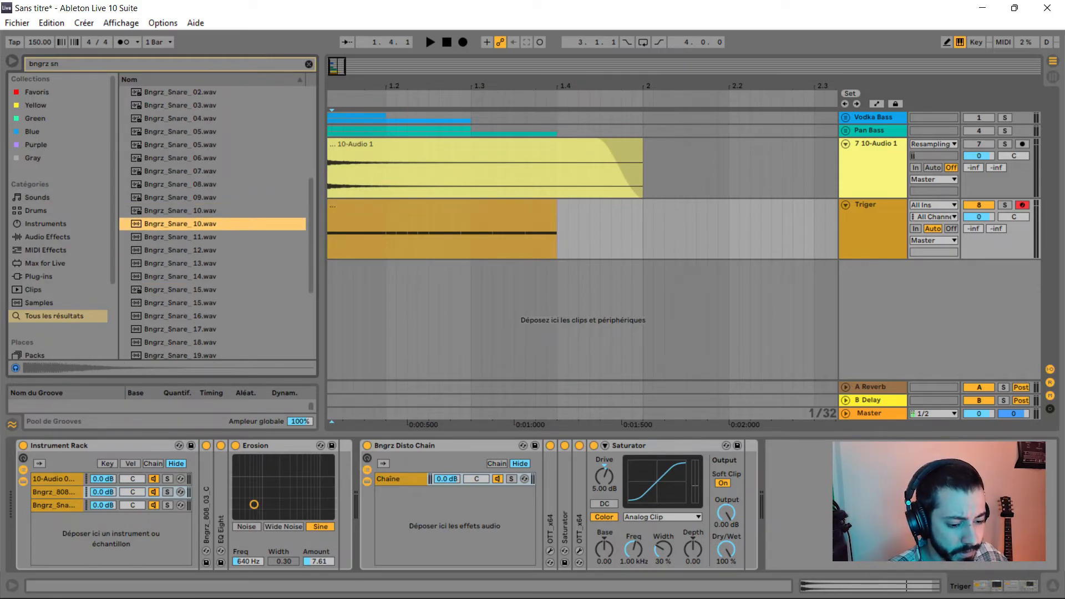
key("Down")
key("Down")
key("Down")
key("Down")
key("Down")
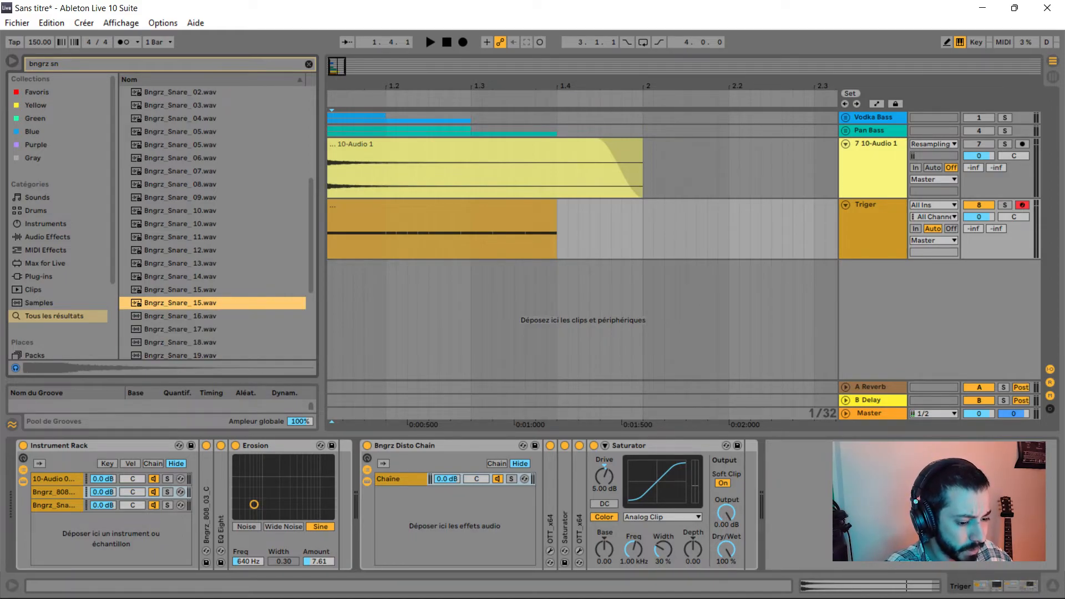
left_click_drag(180, 302, 348, 288)
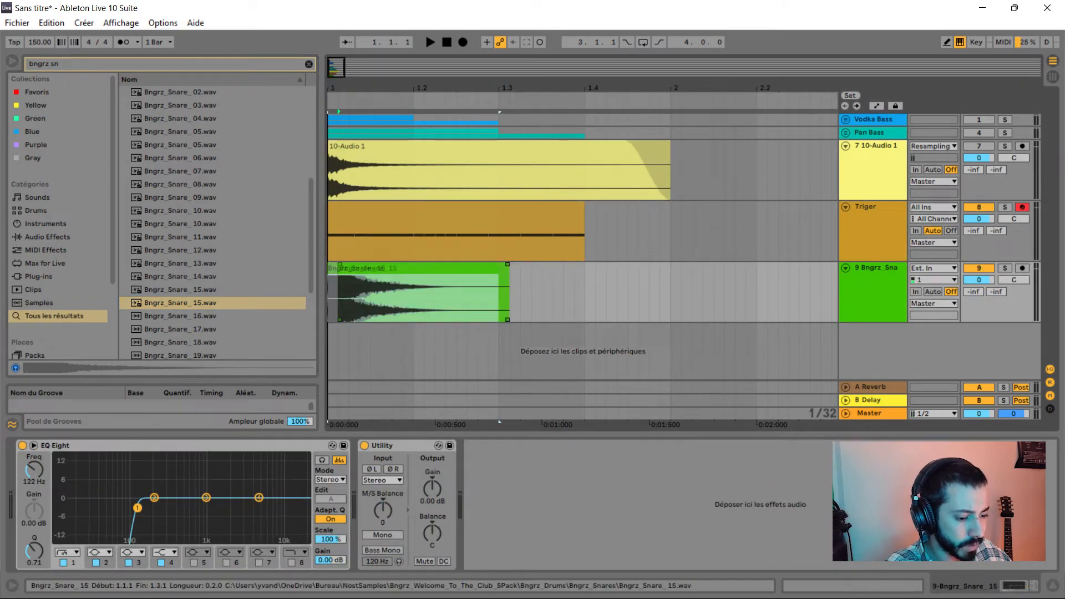
Solo the new Bngrz_Snare_15 track and split its clip right after the opening transient.
left_click_drag(332, 87, 333, 155)
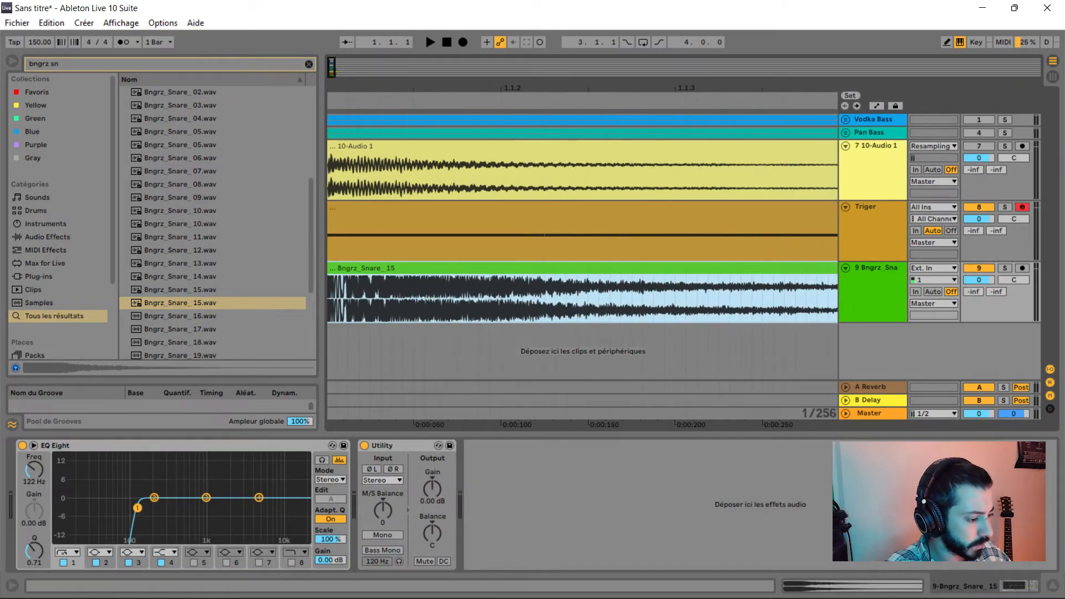
left_click(1004, 267)
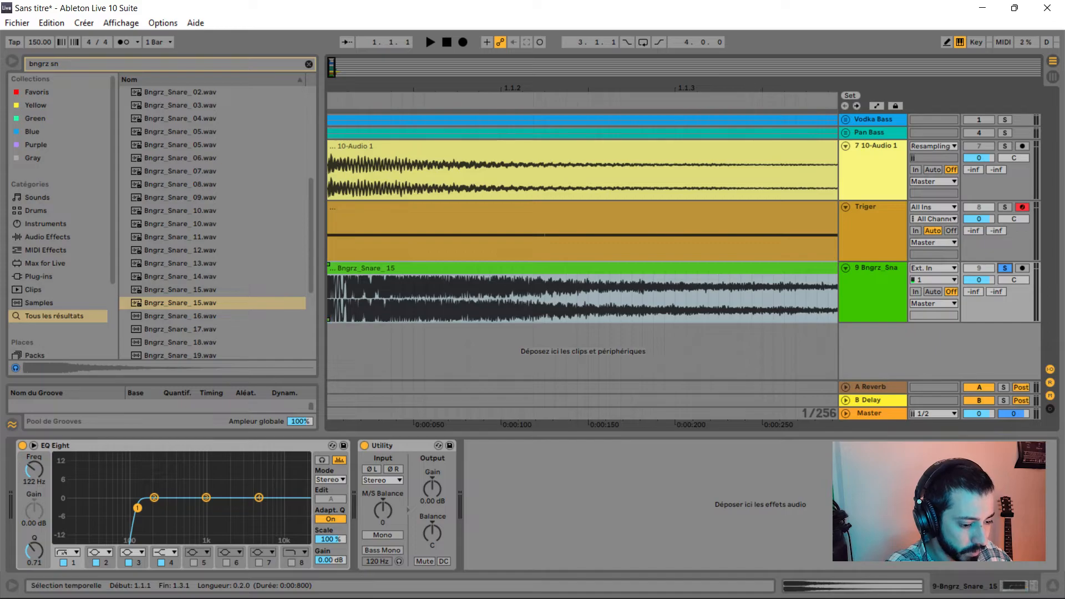
left_click(348, 291)
key("ctrl+e")
left_click_drag(420, 268, 354, 268)
left_click(337, 268)
Audition the split snare, consolidate it into one clip and boost EQ Eight band 3 by 6.57 dB at 728 Hz with Q 18.0.
key("space")
key("space")
key("space")
key("space")
key("space")
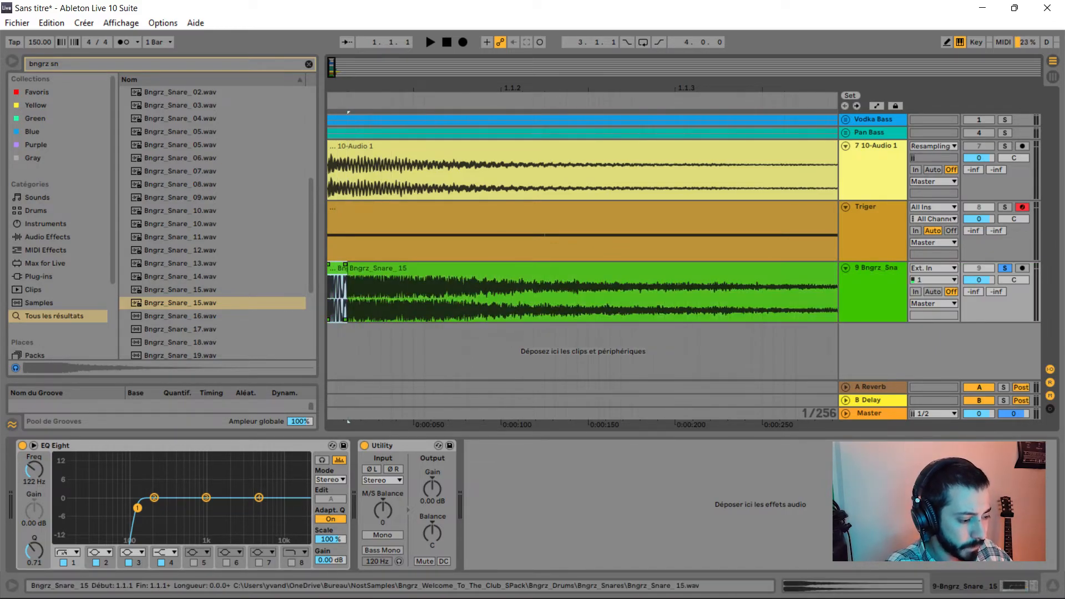
key("space")
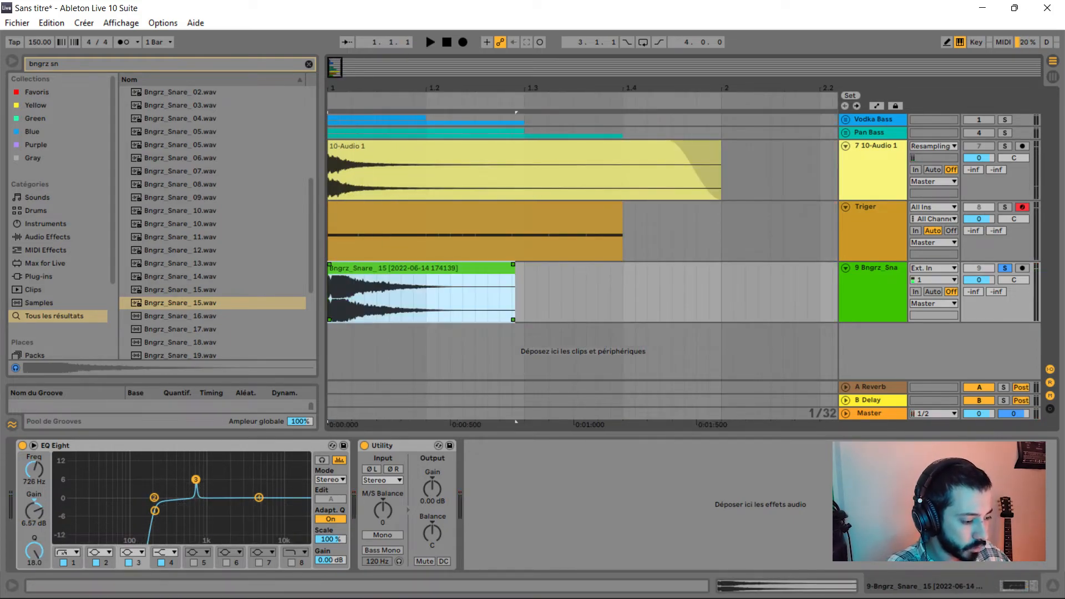
Move the consolidated Bngrz_Snare_15 clip into a new chain of Triger's Instrument Rack, audition it and solo that chain.
left_click(871, 207)
left_click_drag(388, 268, 111, 539)
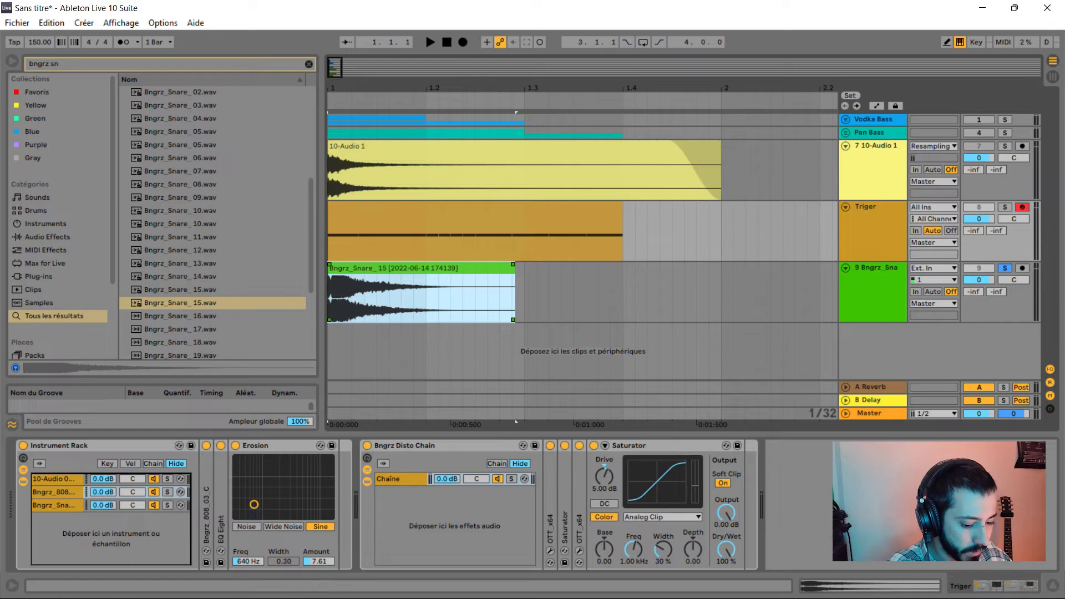
key("space")
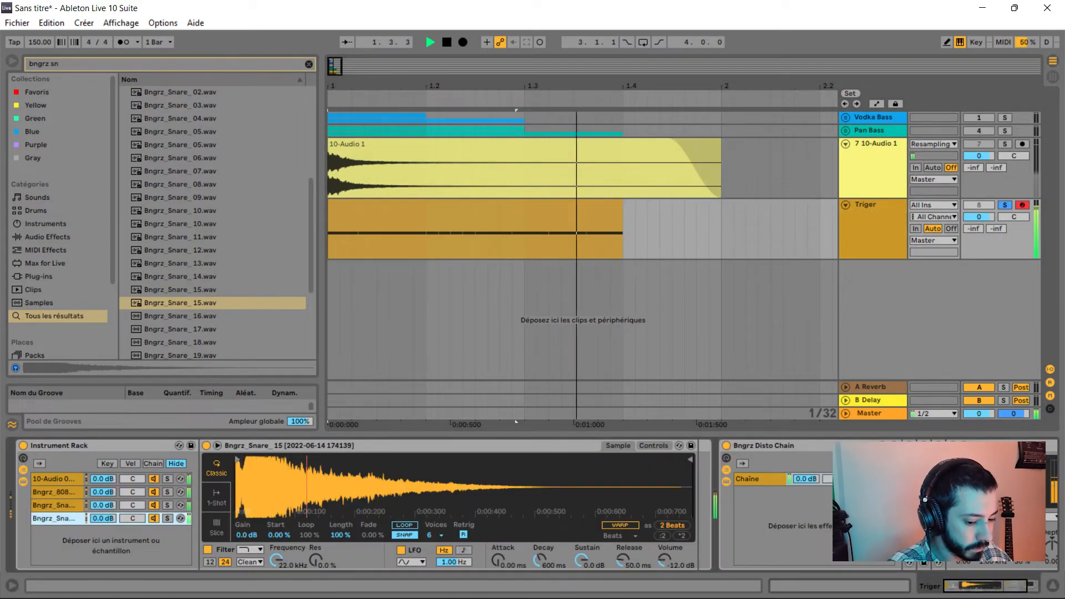
key("space")
key("space")
left_click(167, 518)
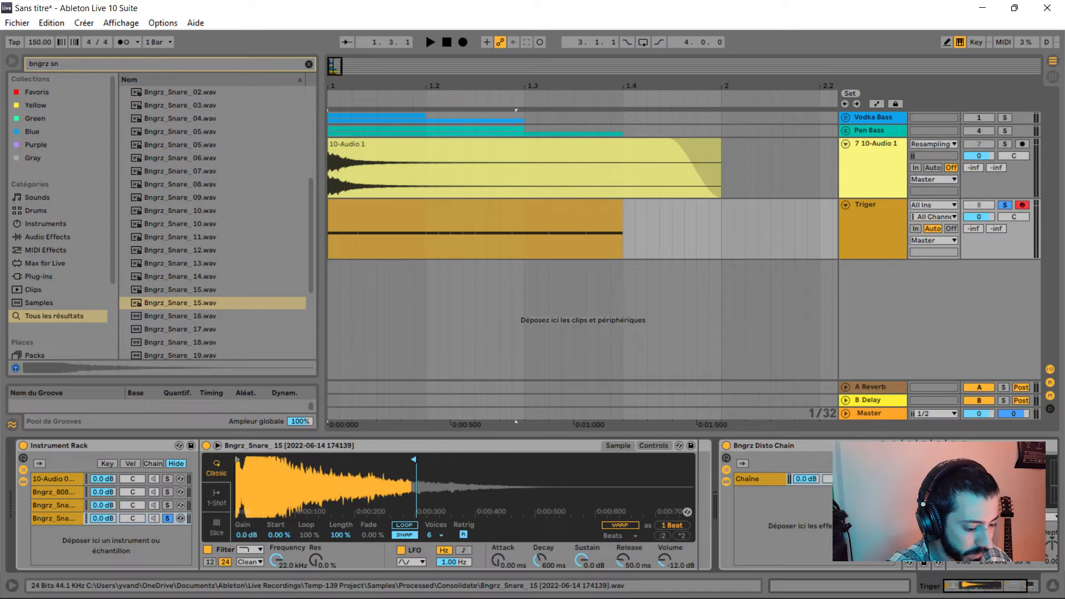
Set the new snare's Simpler to 1-Shot with a 373 ms fade out and shorten the sample end to just past 100 ms.
left_click(216, 497)
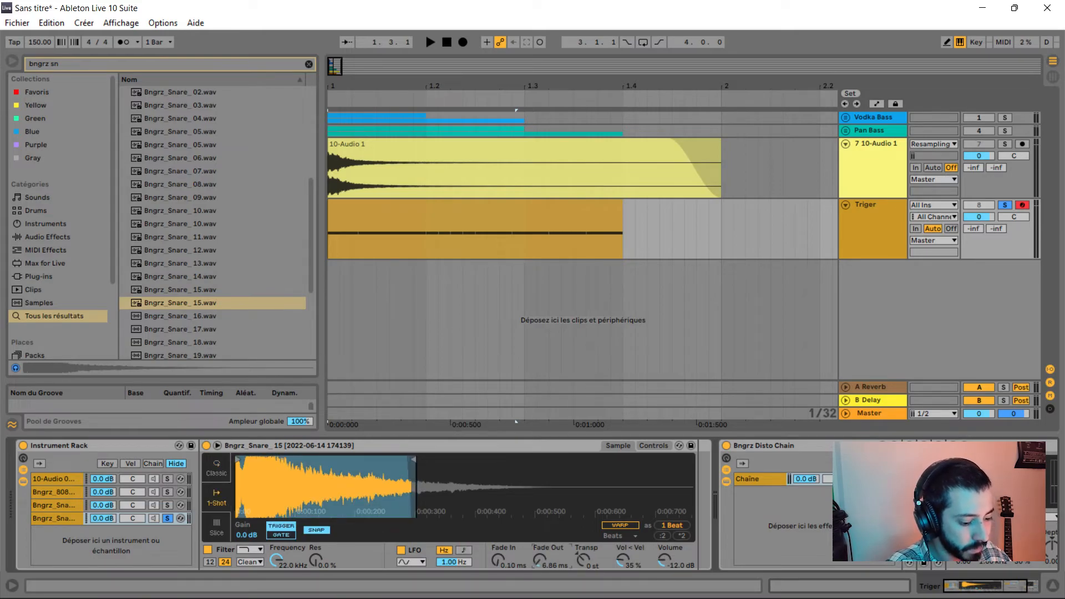
left_click_drag(540, 560, 539, 538)
key("space")
left_click_drag(413, 460, 333, 459)
key("space")
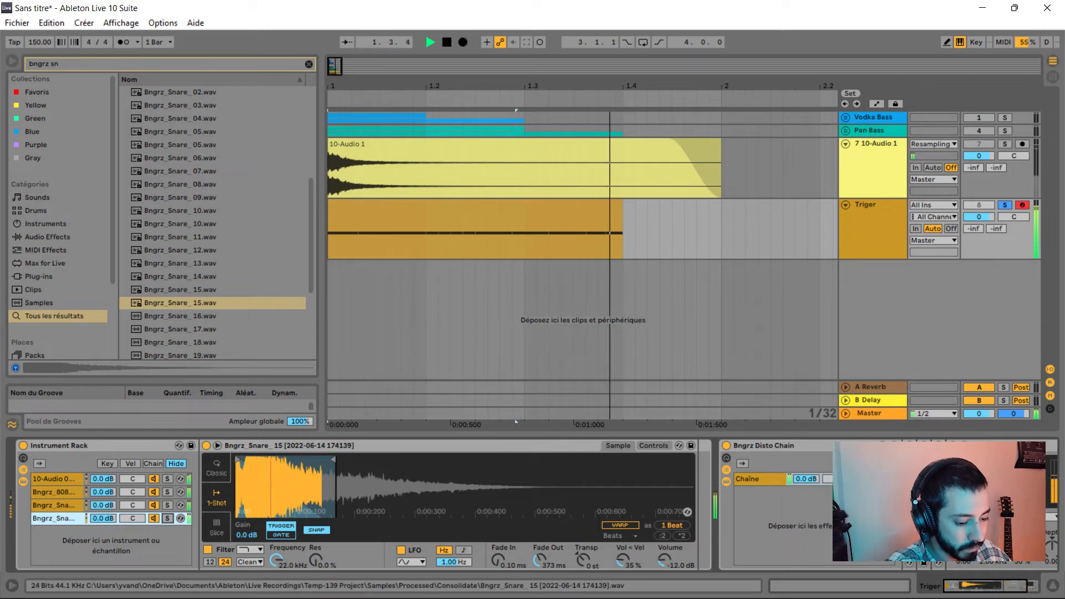
key("space")
key("space")
key("space")
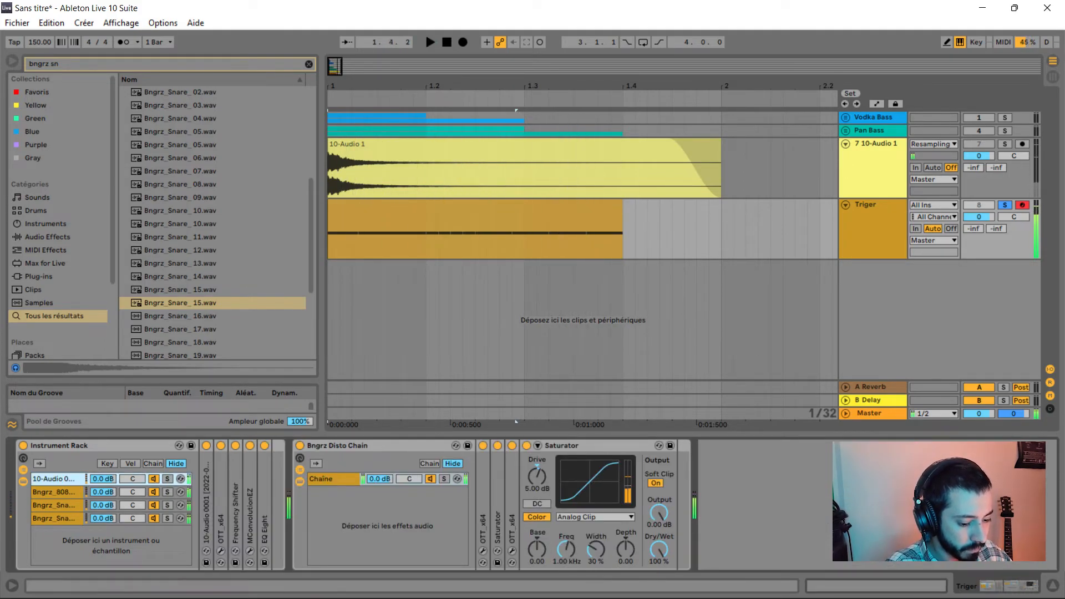
Add MConvolutionEZ to the new snare chain with the Room impulse 5m AB R.flac at 29.6% dry/wet and audition it.
double_click(294, 445)
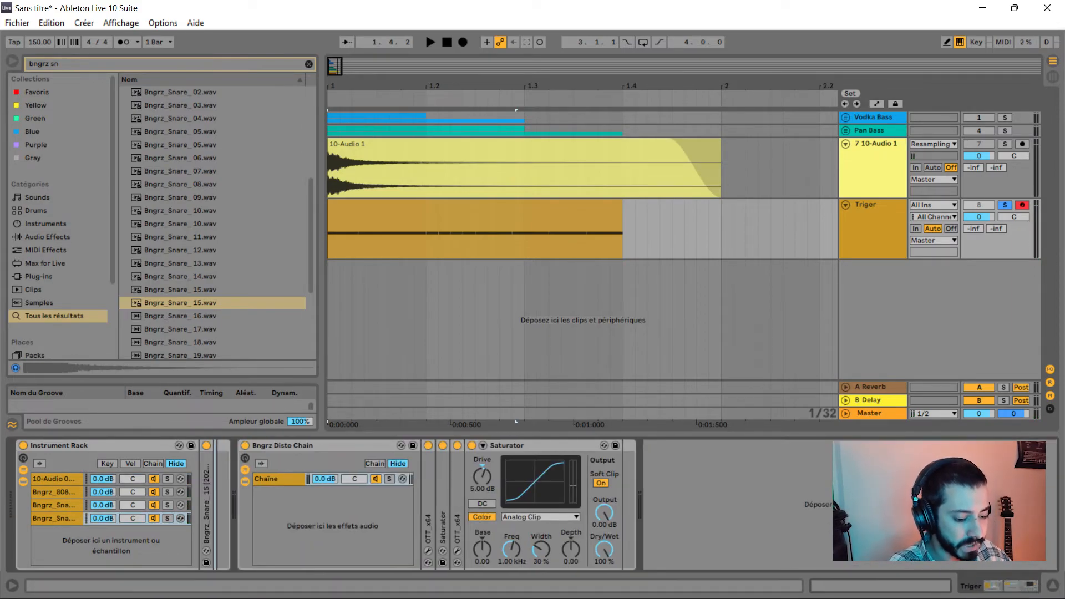
key("space")
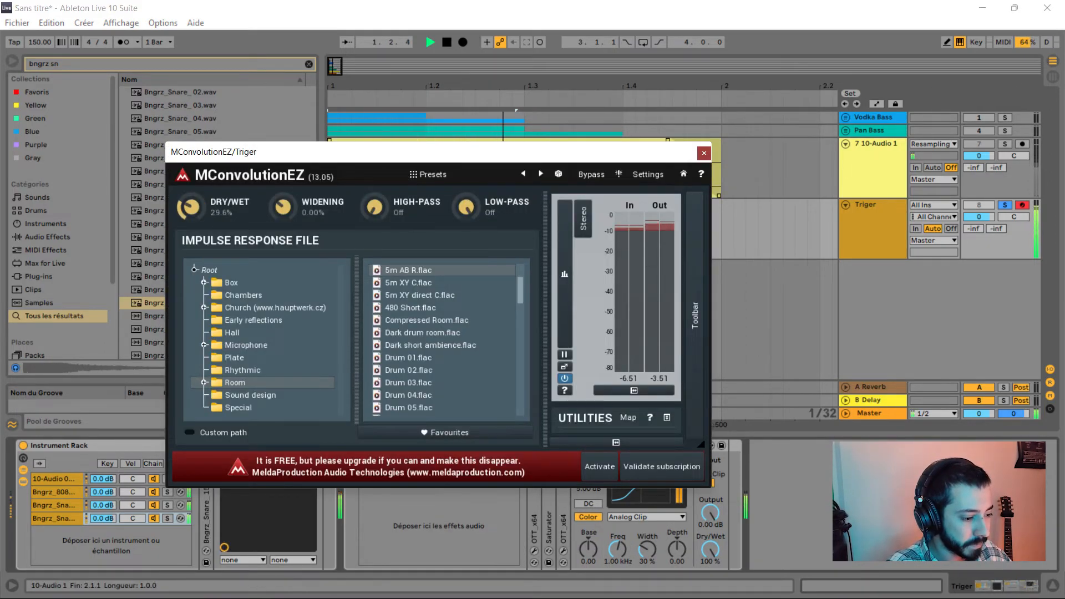
left_click(703, 153)
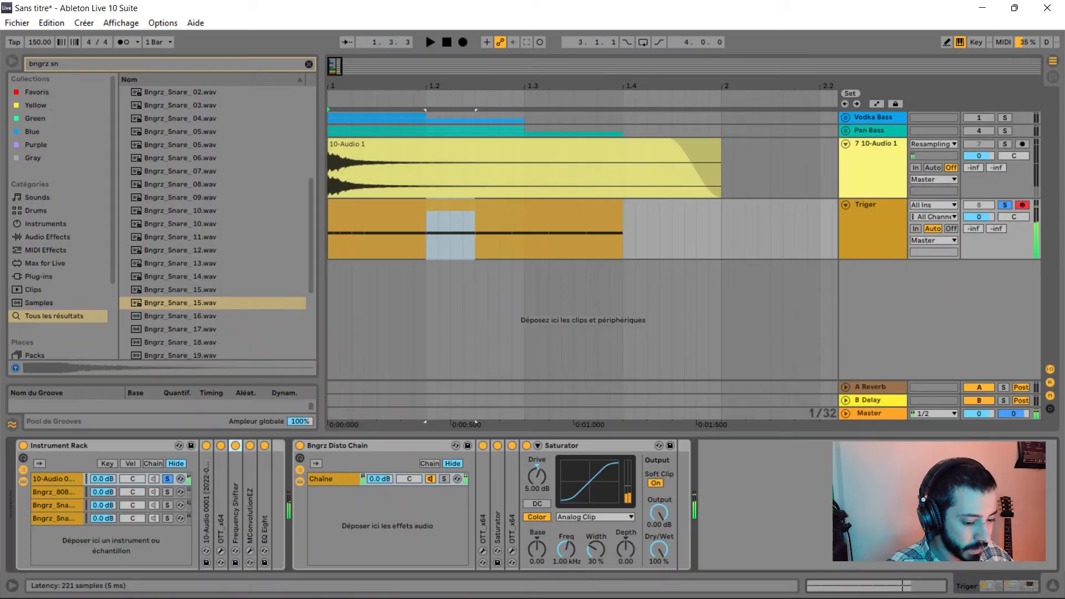
Add Erosion after the Frequency Shifter in the 10-Audio chain and set it to Sine mode at 1.97 kHz with amount 83.6.
key("ctrl+f")
type("ero")
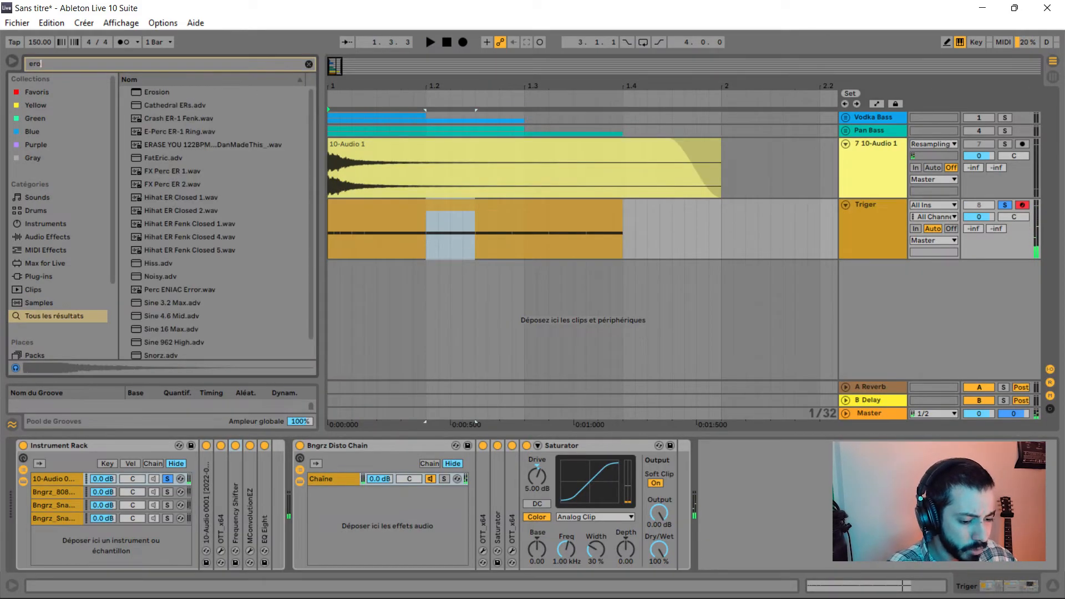
key("Down")
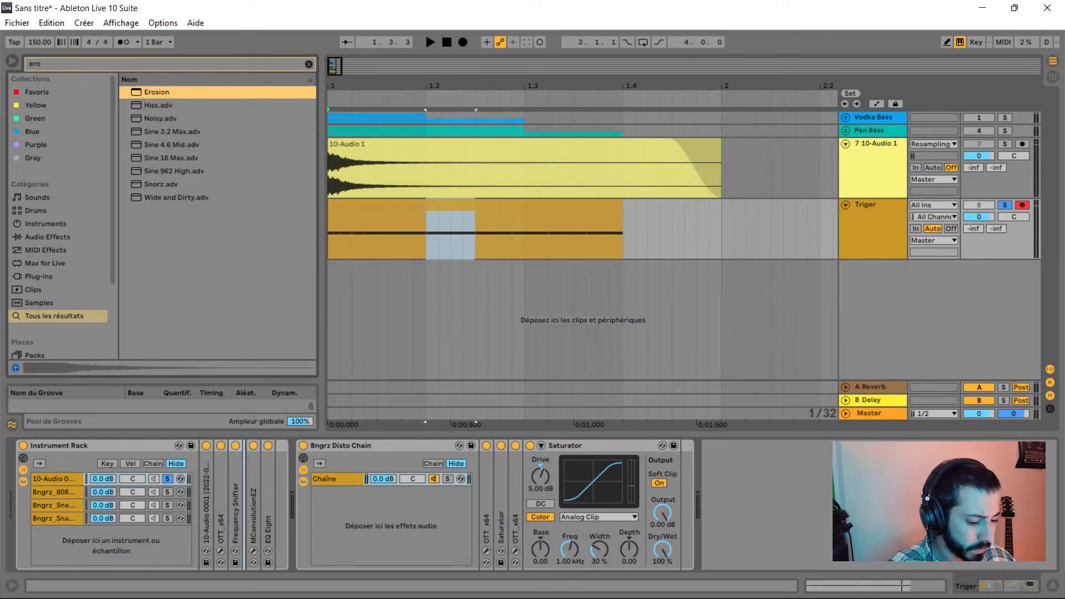
key("Return")
key("space")
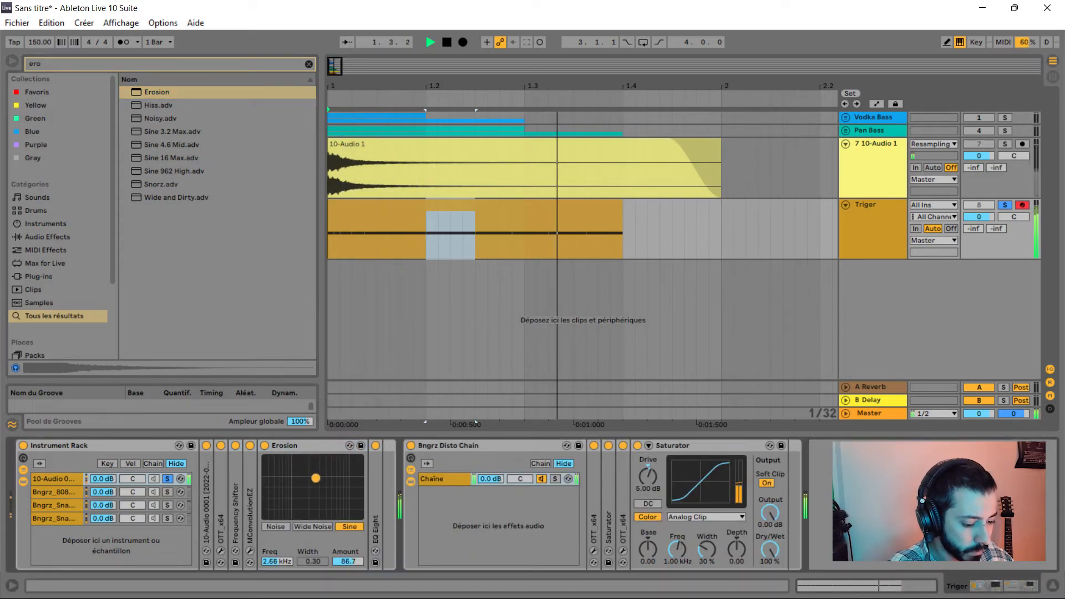
key("space")
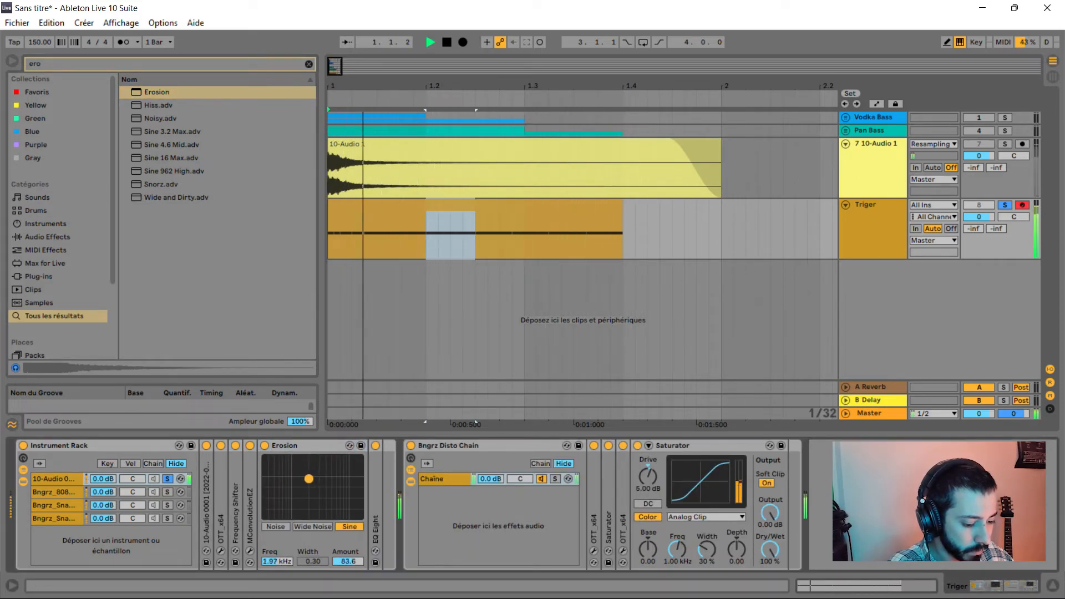
key("space")
key("space")
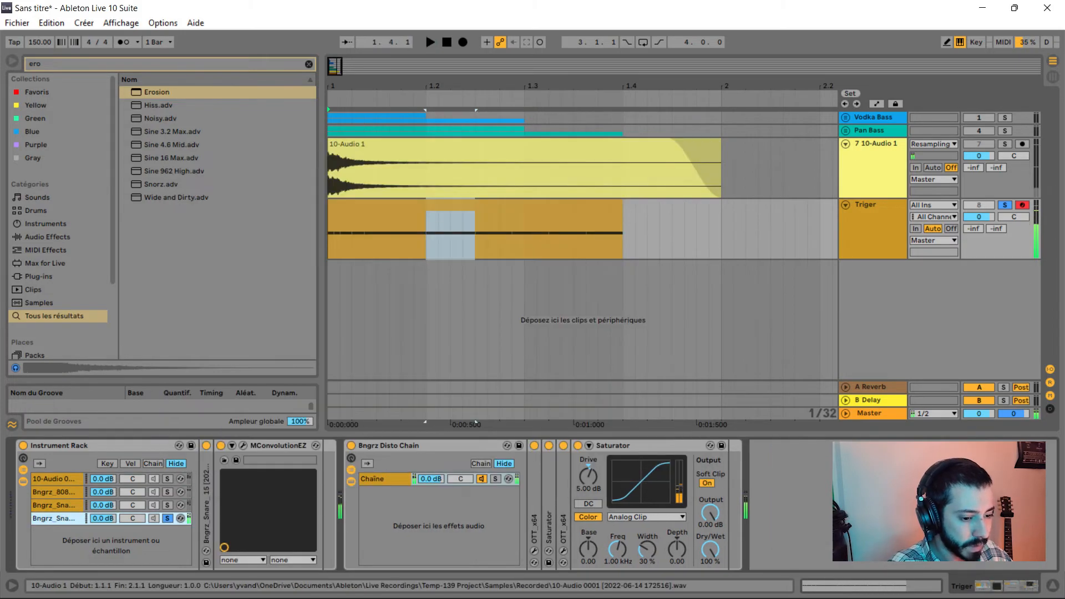
Add EQ Eight after the new snare chain's MConvolutionEZ, with band 3 as a 550 Hz low cut and bands 2 and 4 boosted.
key("ctrl+f")
type("eq")
key("Down")
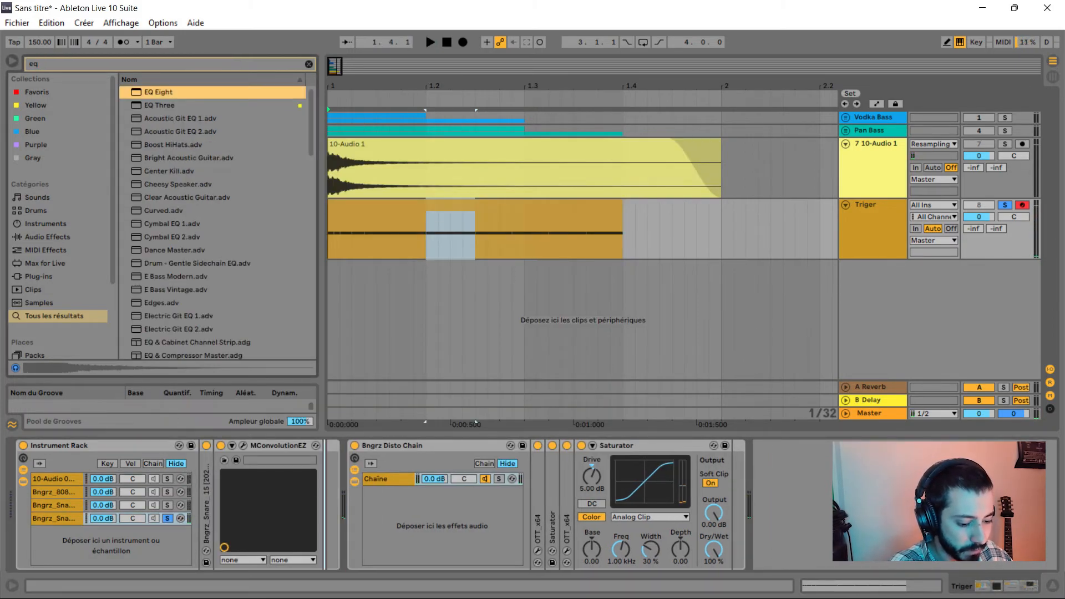
key("Return")
left_click(441, 552)
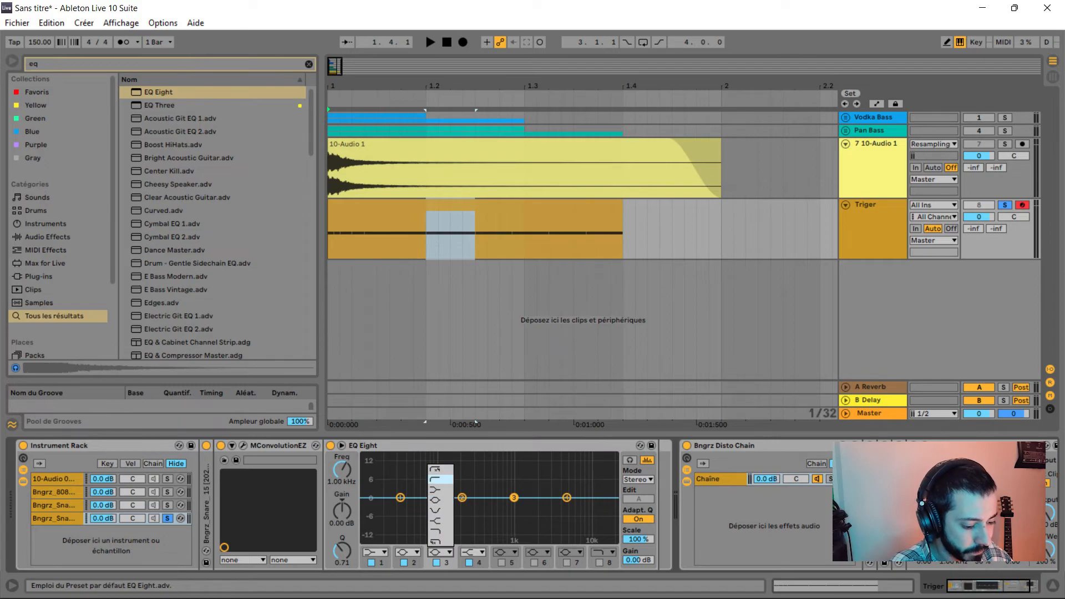
left_click(440, 479)
key("space")
key("space")
key("space")
left_click_drag(566, 498, 571, 490)
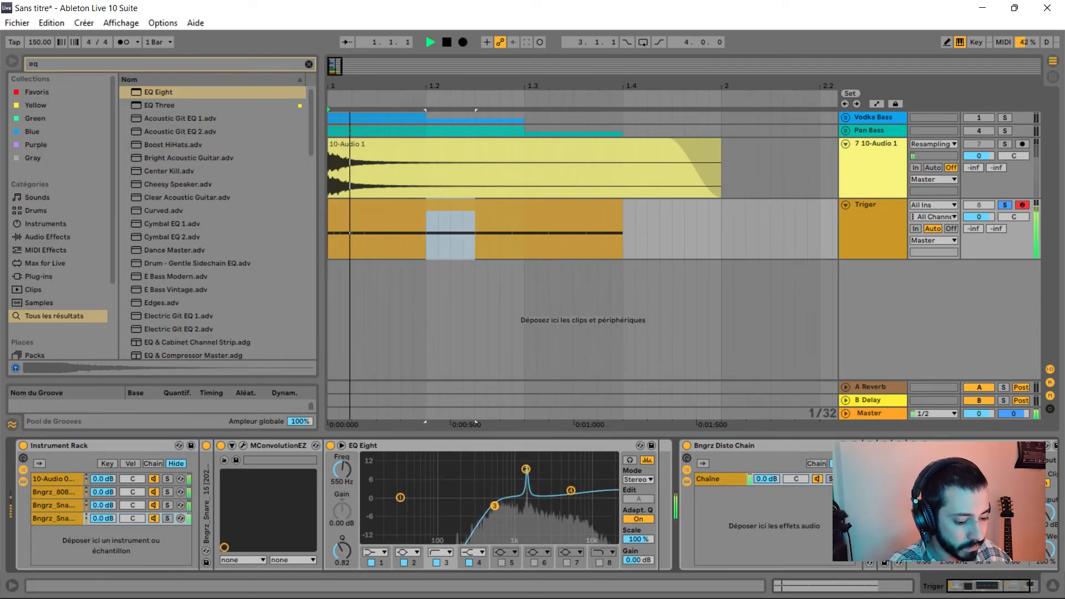
key("space")
Find Pancz, add it after the new snare chain's Simpler and lower its Transients and Length.
key("ctrl+f")
type("pan")
key("BackSpace")
key("BackSpace")
key("BackSpace")
type("pna")
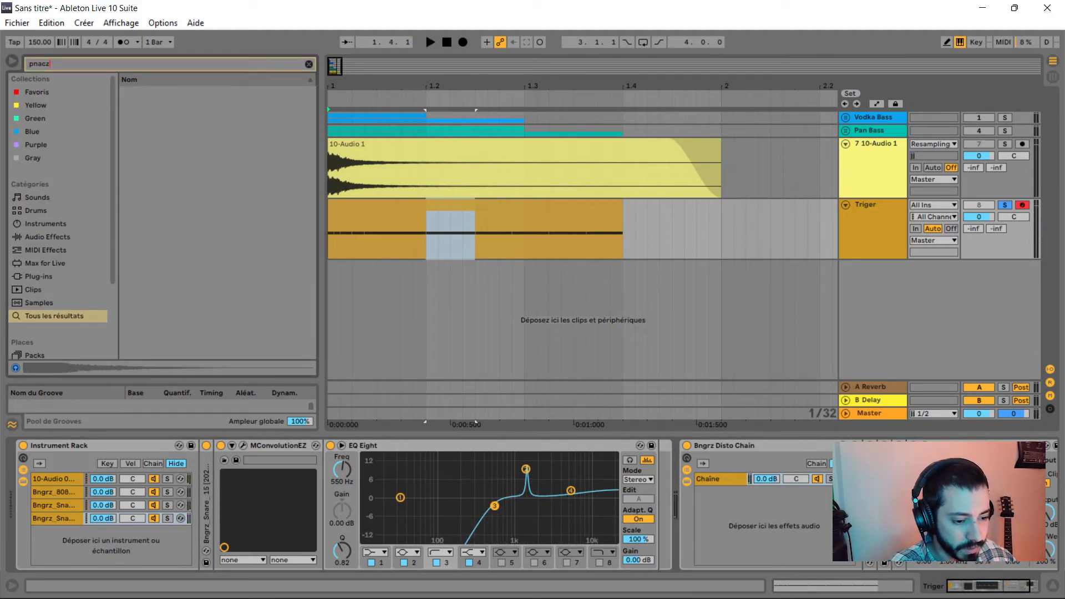
type("cz")
key("BackSpace")
key("BackSpace")
key("BackSpace")
key("BackSpace")
key("BackSpace")
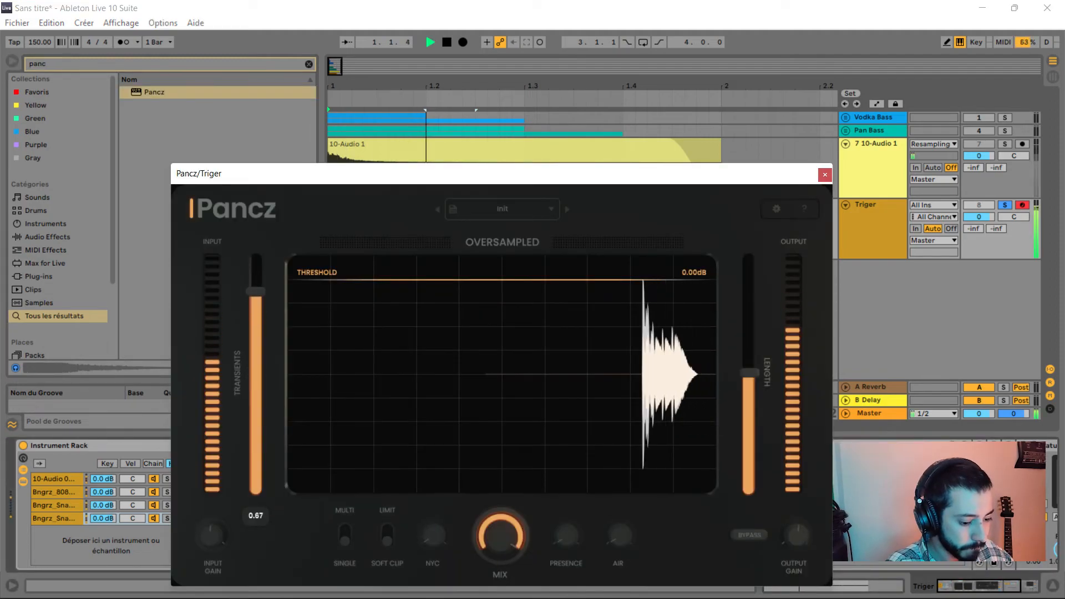
left_click_drag(255, 292, 255, 348)
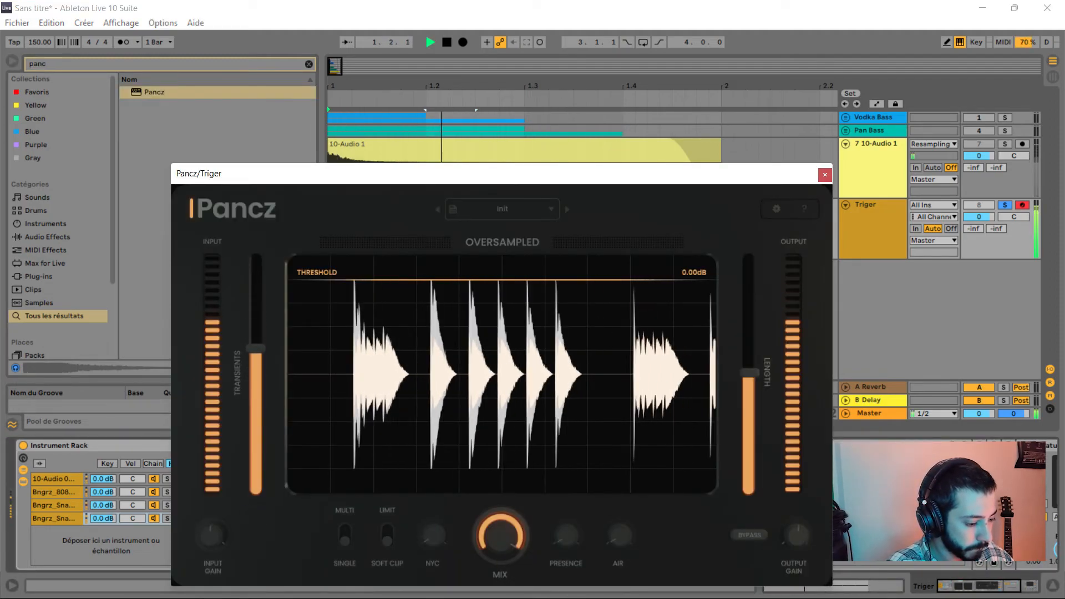
left_click_drag(748, 372, 749, 443)
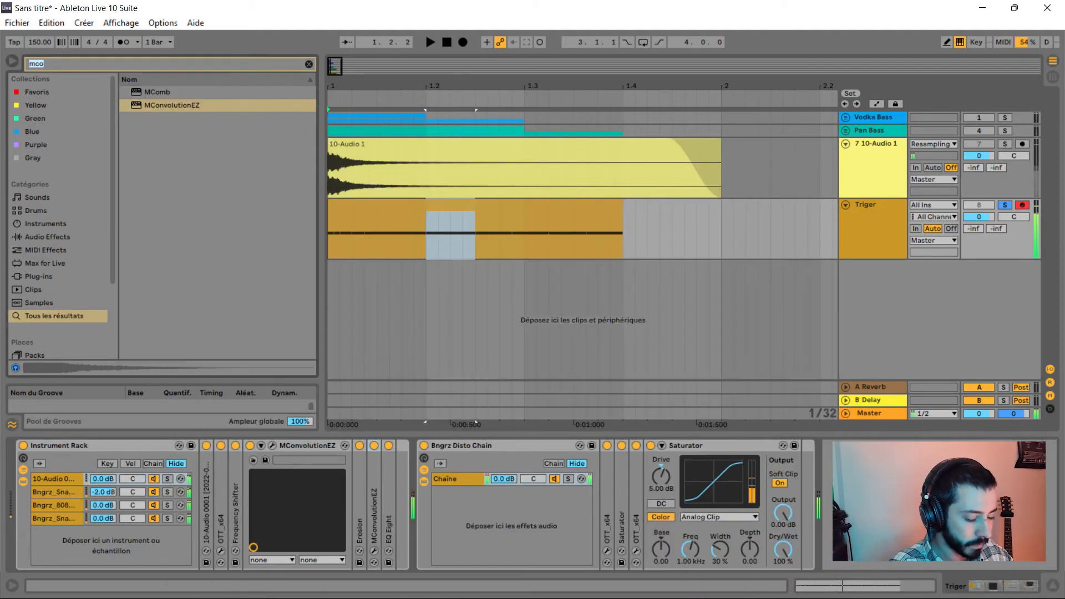
Add EQ Eight between the Instrument Rack and Bngrz Disto Chain and set band 2 to -1.12 dB at 147 Hz.
type("eq")
key("Down")
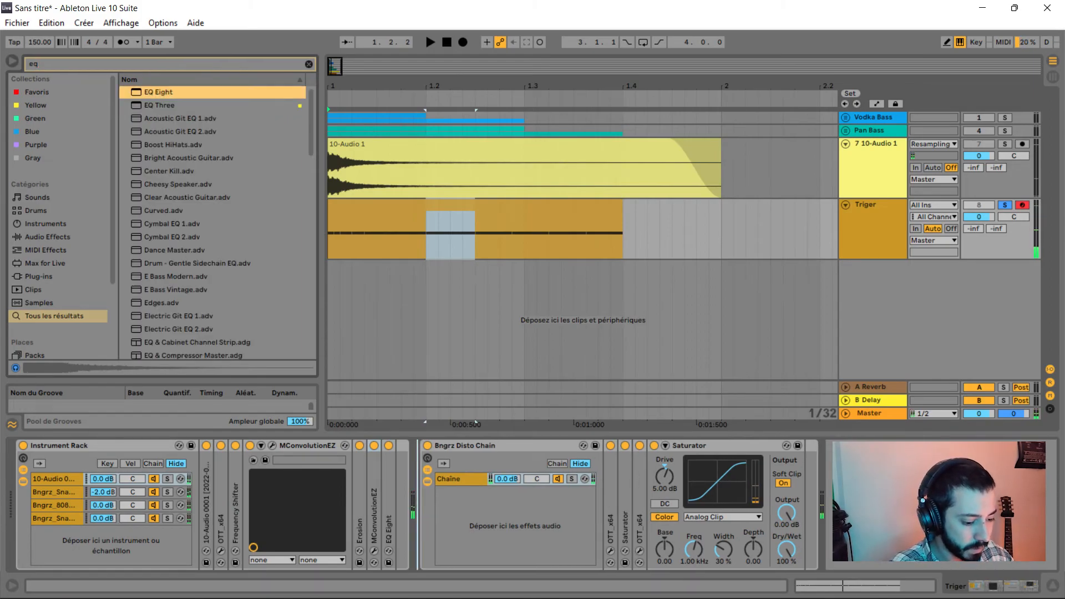
key("Return")
key("space")
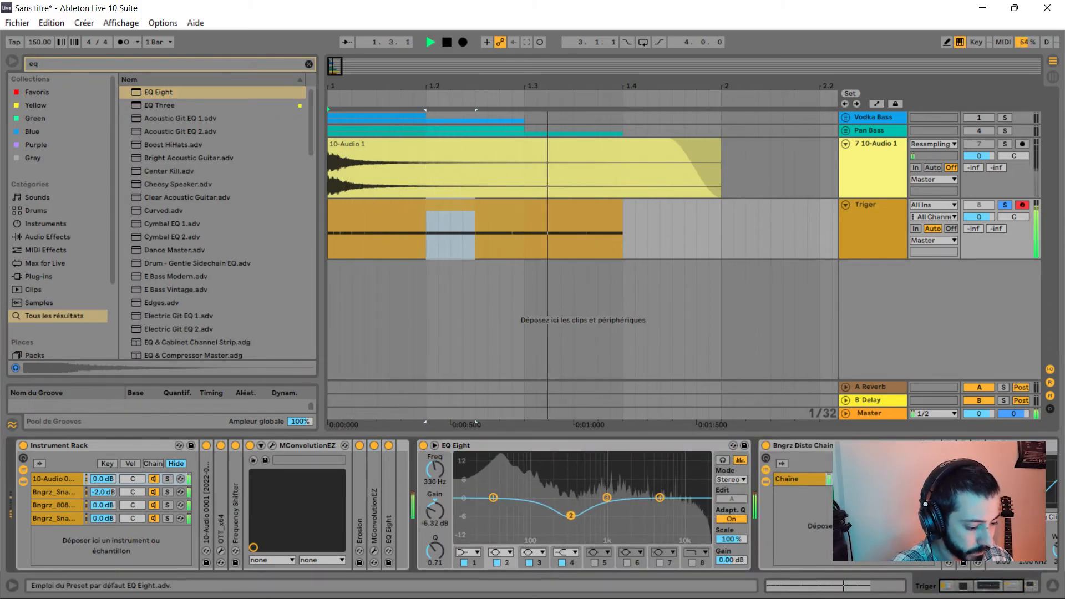
mouse_move(554, 498)
left_mouse_down()
mouse_move(538, 506)
mouse_move(502, 492)
mouse_move(544, 500)
left_mouse_up()
key("space")
key("space")
key("space")
key("space")
key("space")
Search for "over", add Overdrive between the Instrument Rack and the EQ Eight, and audition the result.
key("ctrl+f")
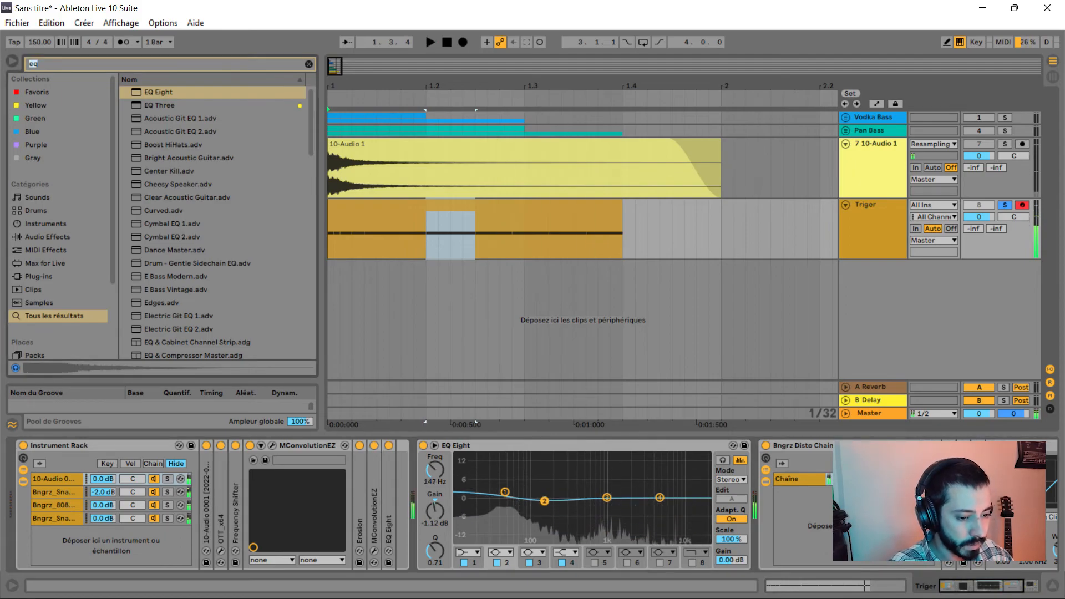
type("dver")
key("Down")
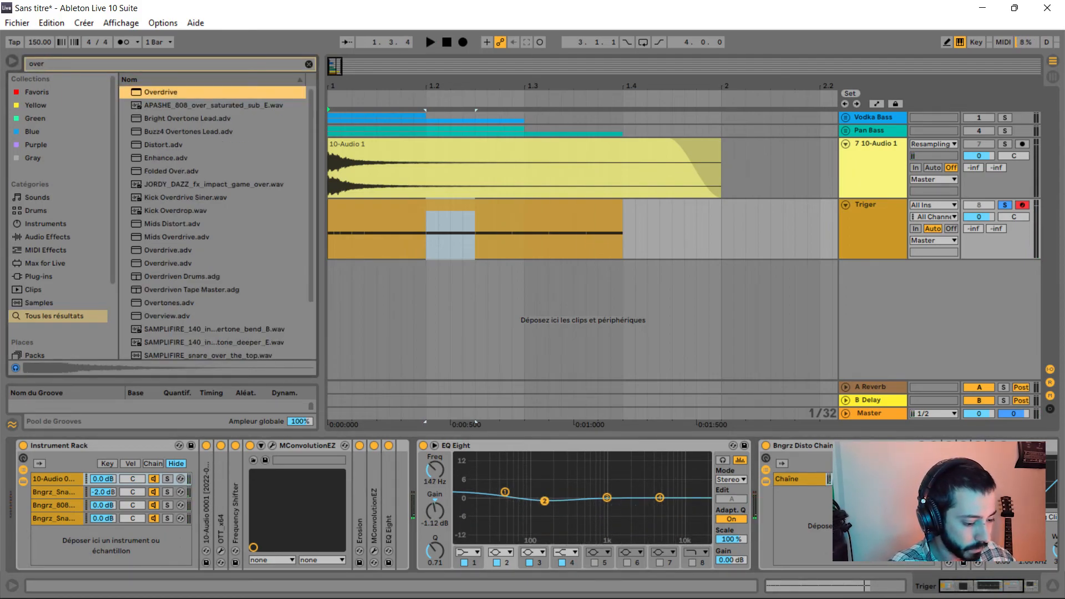
key("Return")
key("space")
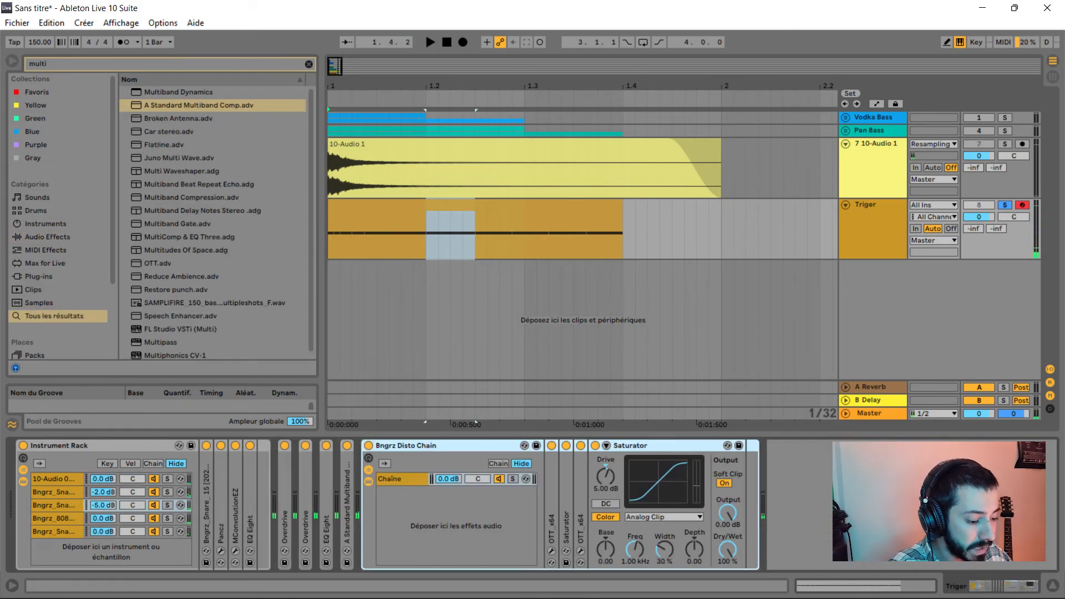
Unfold the first Saturator inside Bngrz Disto Chain, audition the bass and review the Triger track's device chain.
double_click(566, 488)
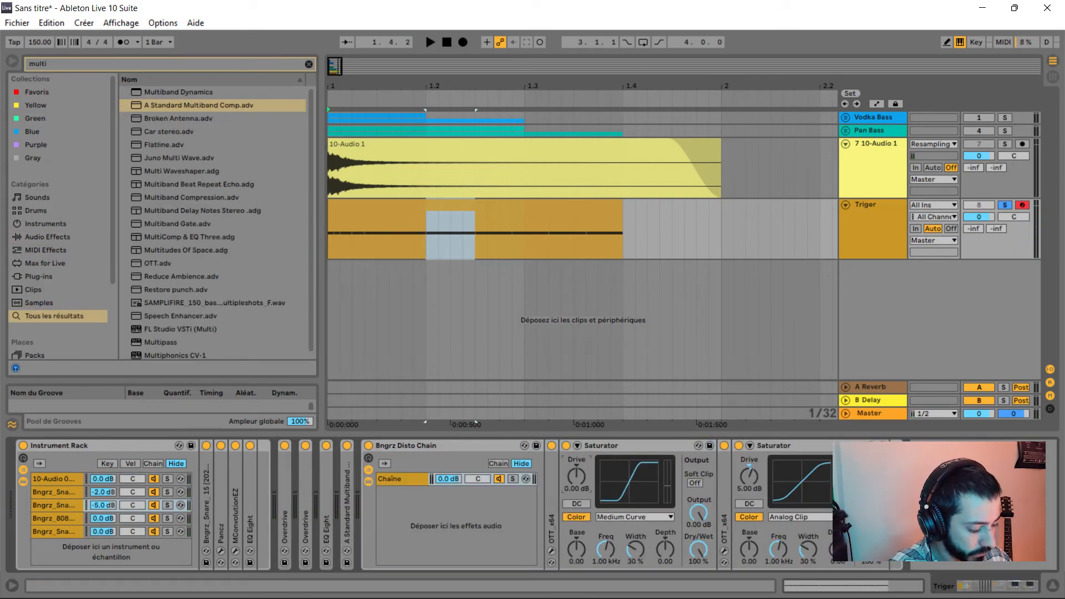
key("space")
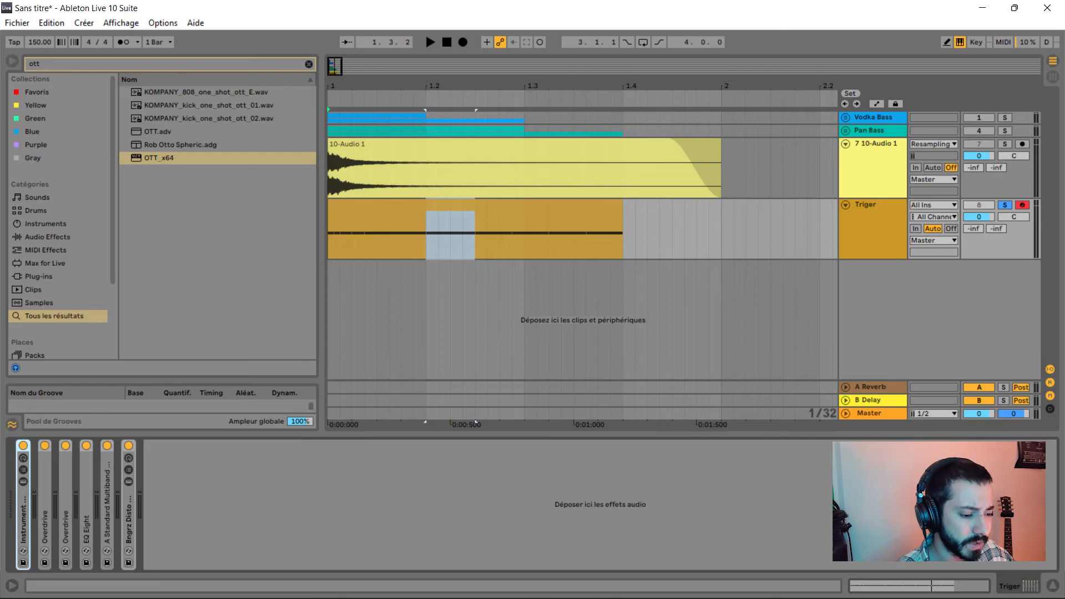
right_click(561, 498)
left_click(585, 502)
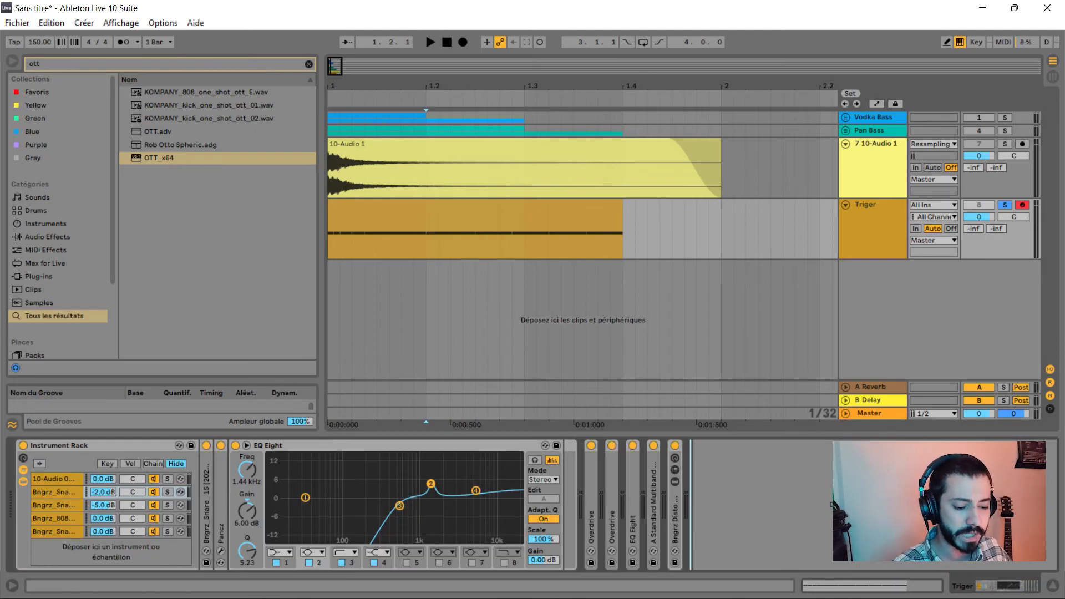